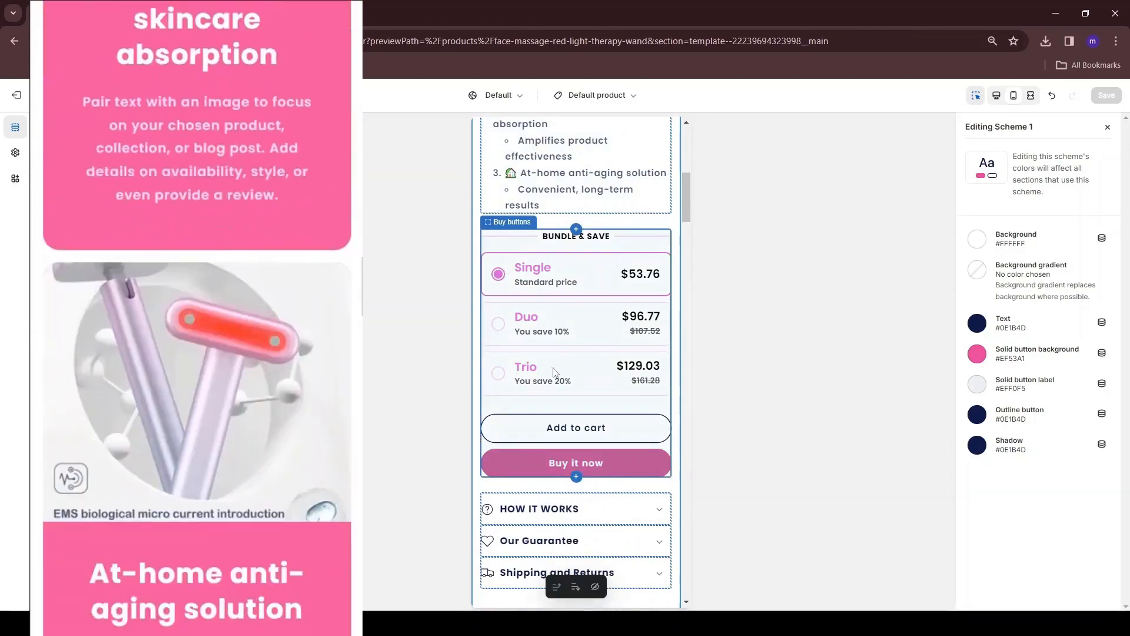
- Review the Face Massage Red Light Therapy Wand page preview, expanding the HOW IT WORKS row and the first FAQ question
click(615, 317)
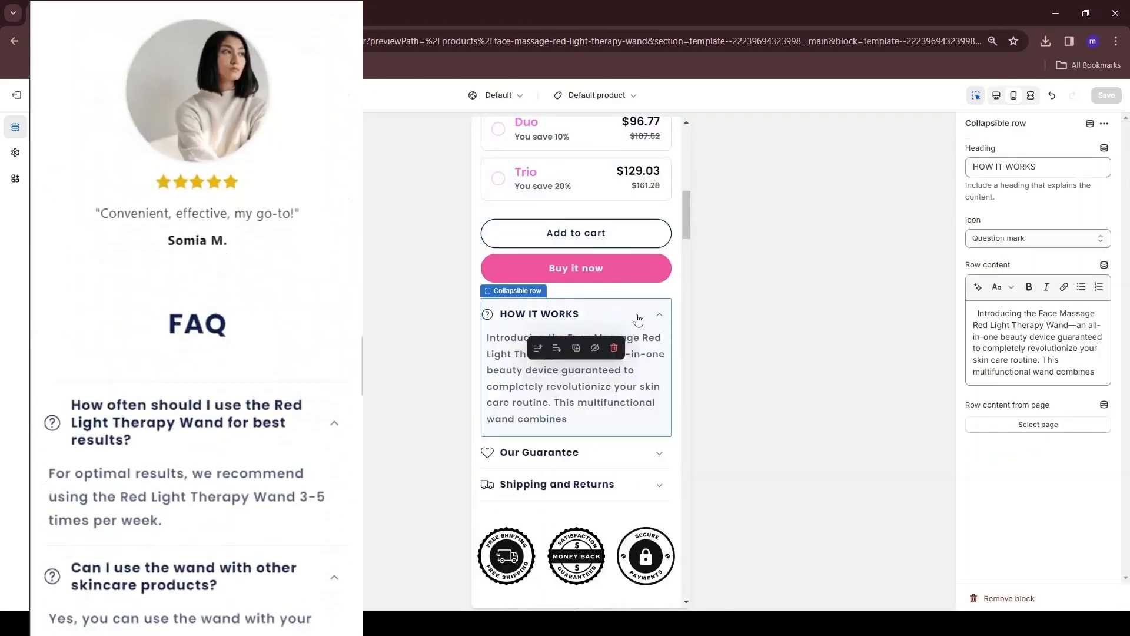
scroll(623, 308, down, 3)
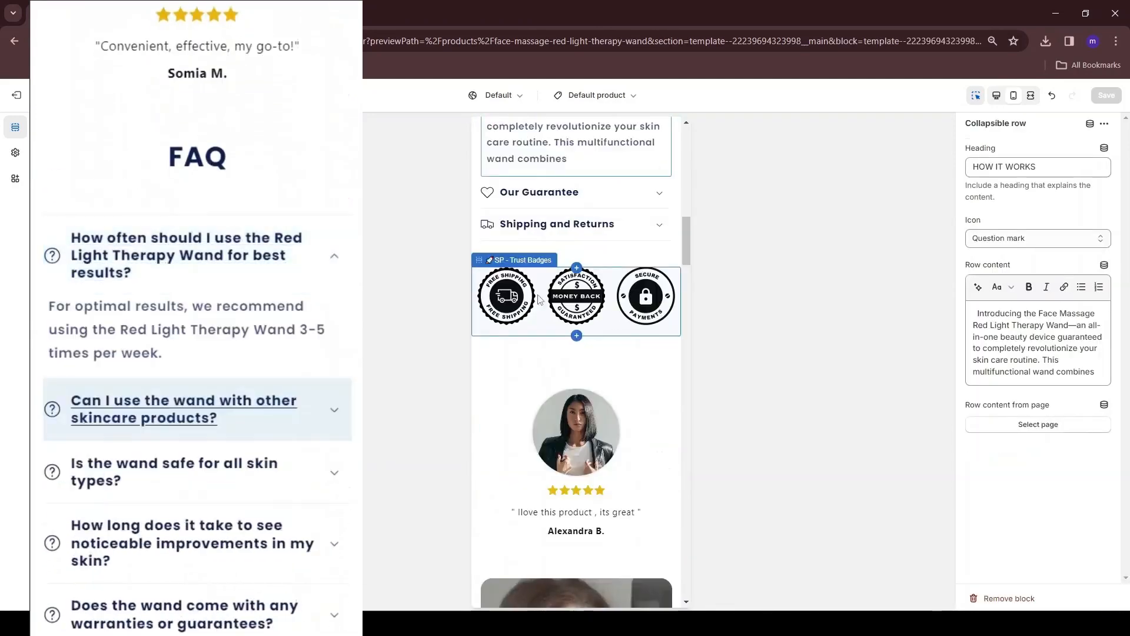
scroll(589, 318, down, 2)
scroll(548, 341, down, 5)
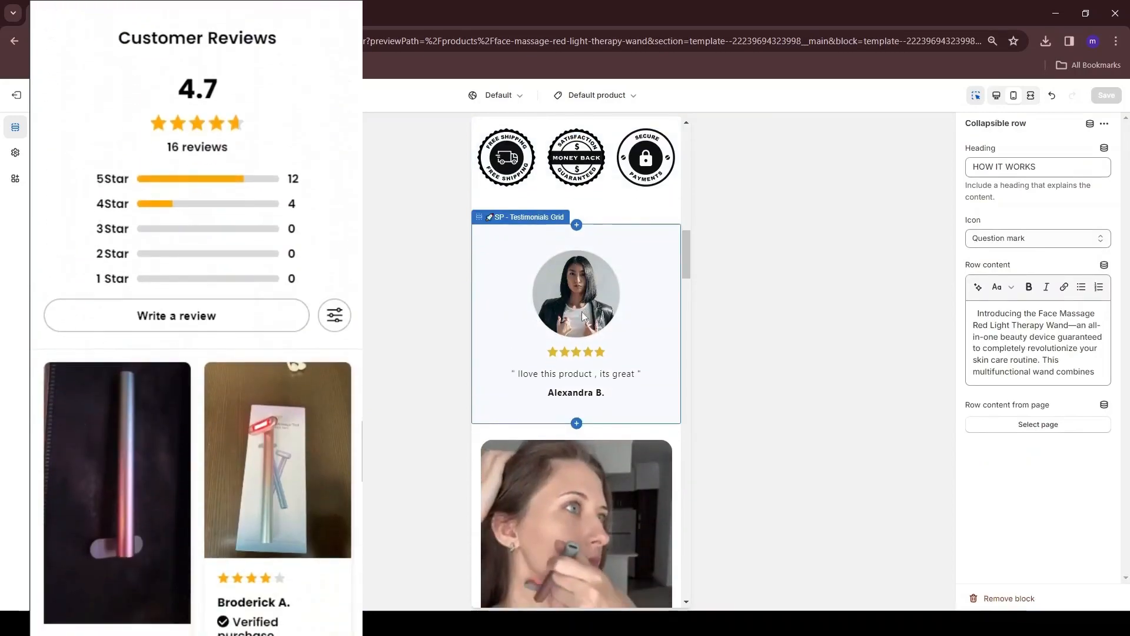
scroll(514, 323, down, 10)
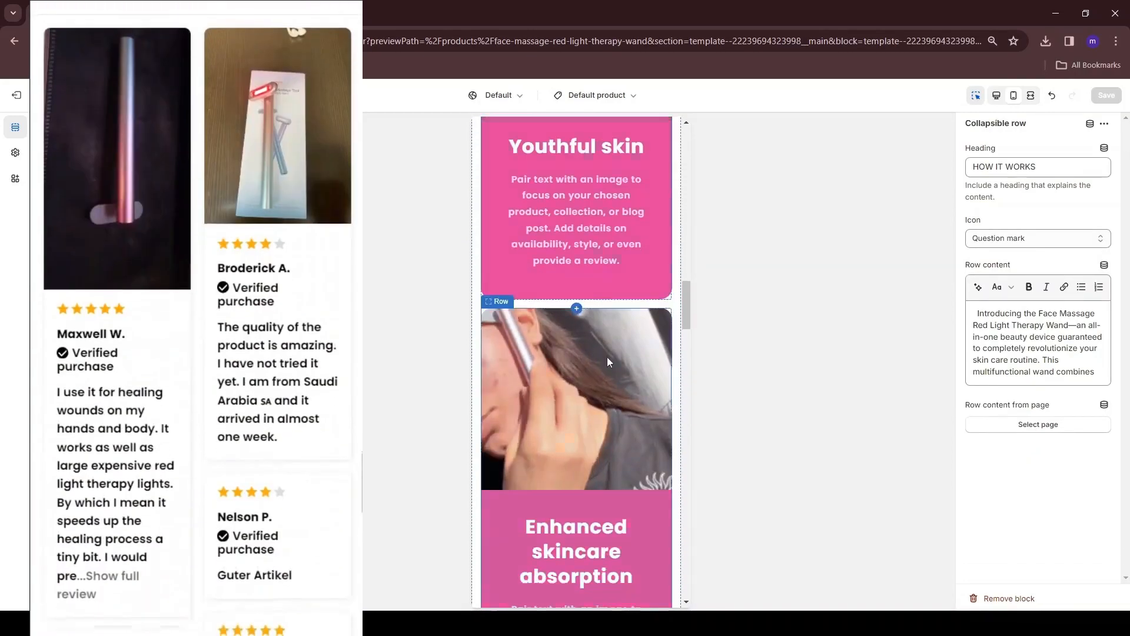
scroll(609, 321, down, 10)
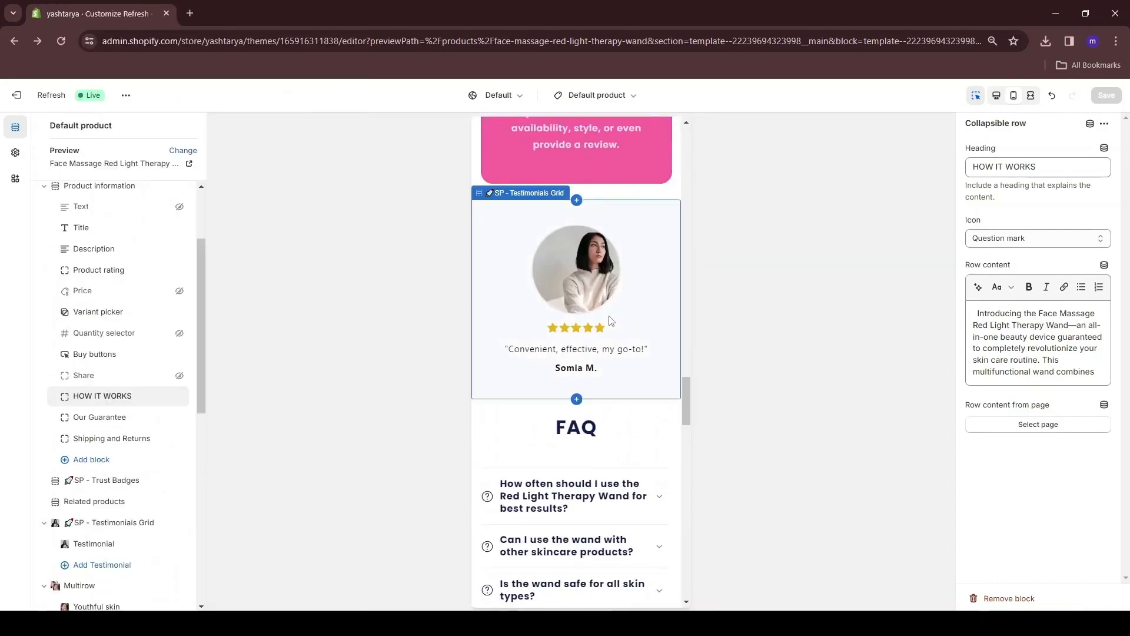
scroll(610, 321, down, 4)
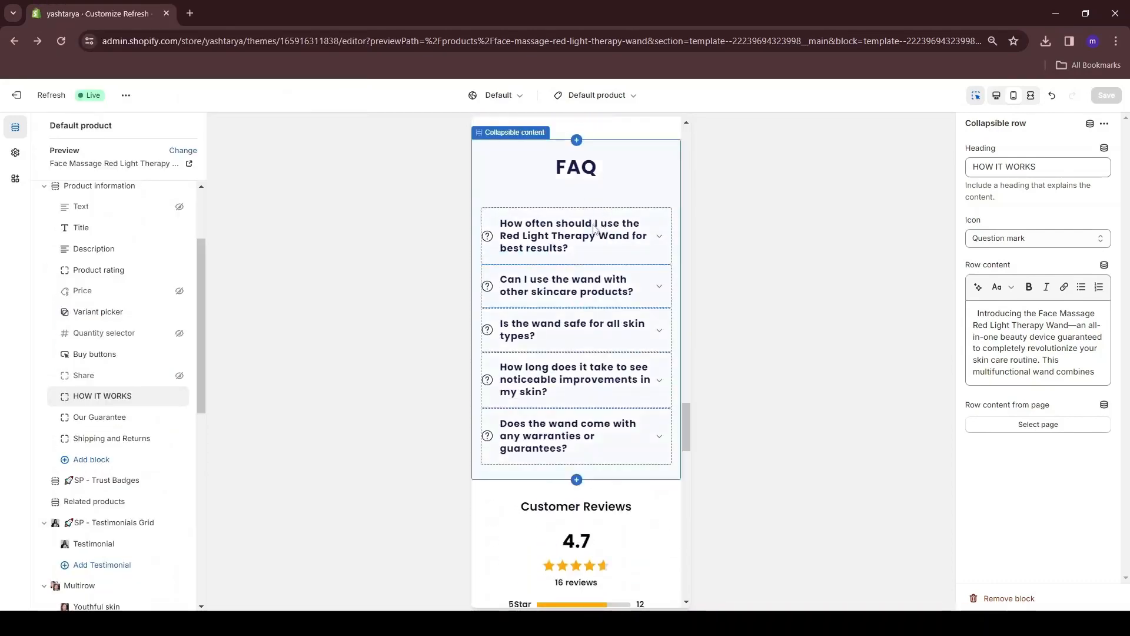
click(594, 230)
scroll(617, 302, down, 5)
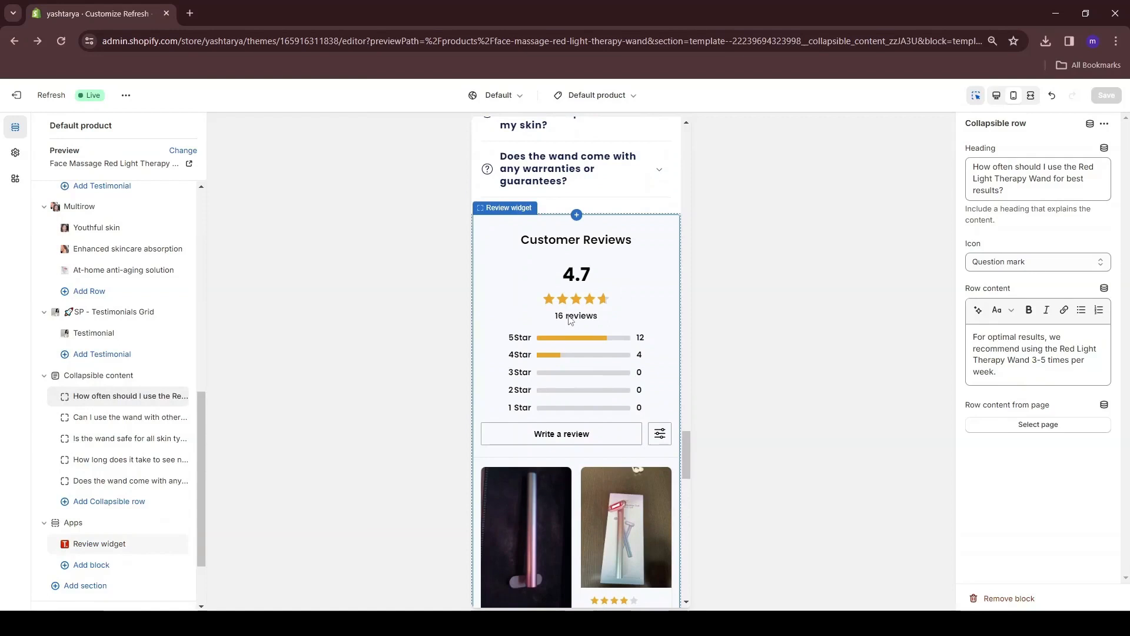
scroll(570, 314, down, 10)
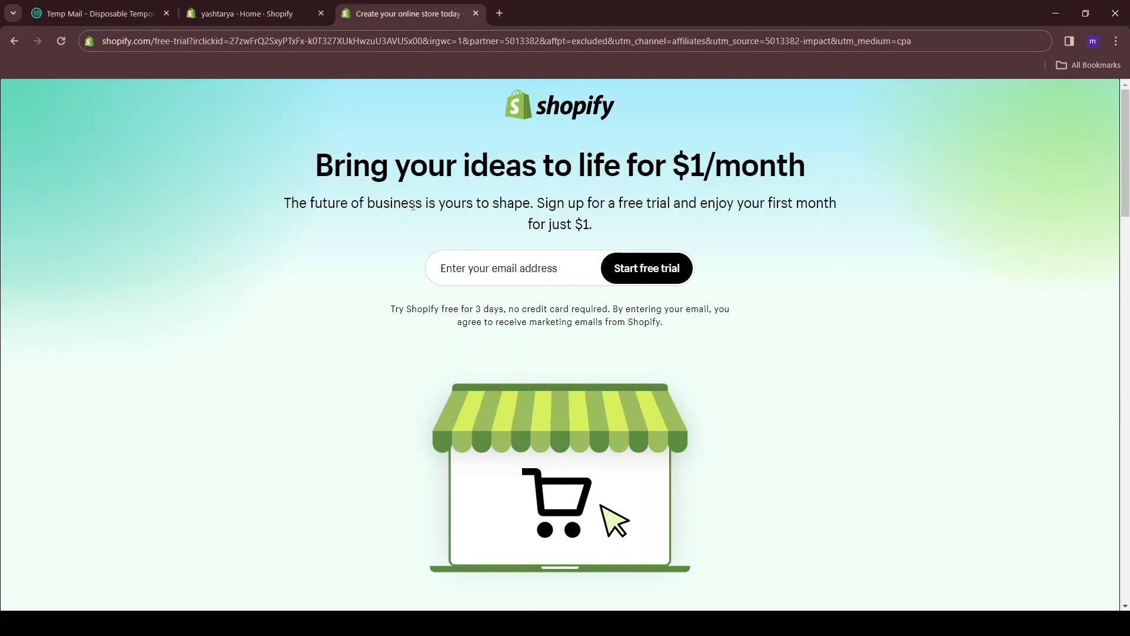
drag(391, 309, 481, 308)
drag(584, 224, 694, 203)
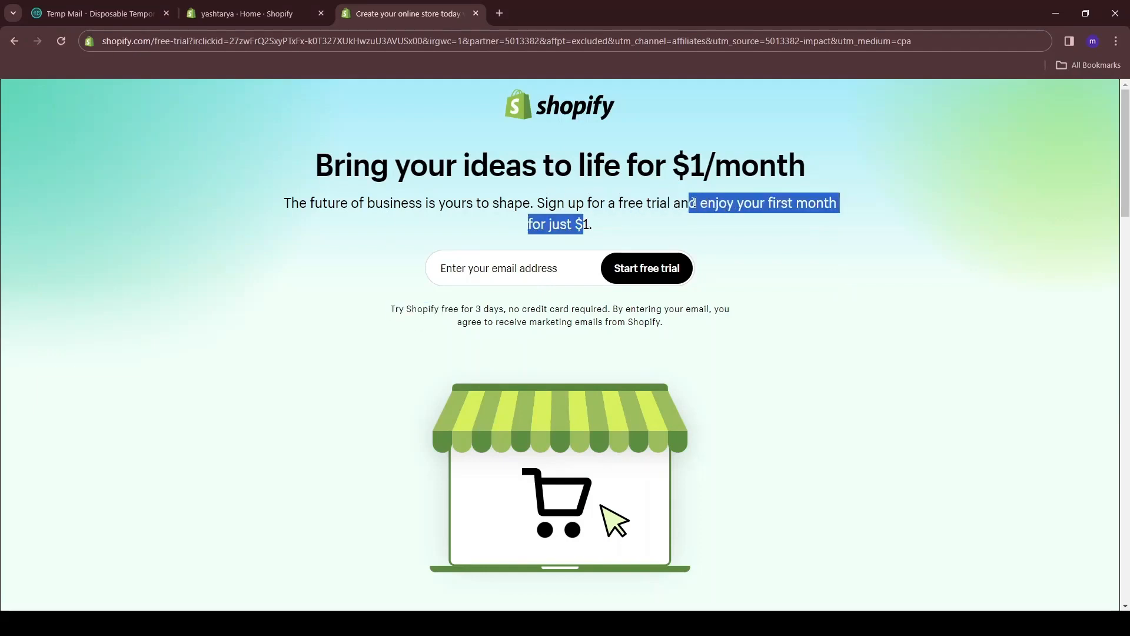
click(695, 202)
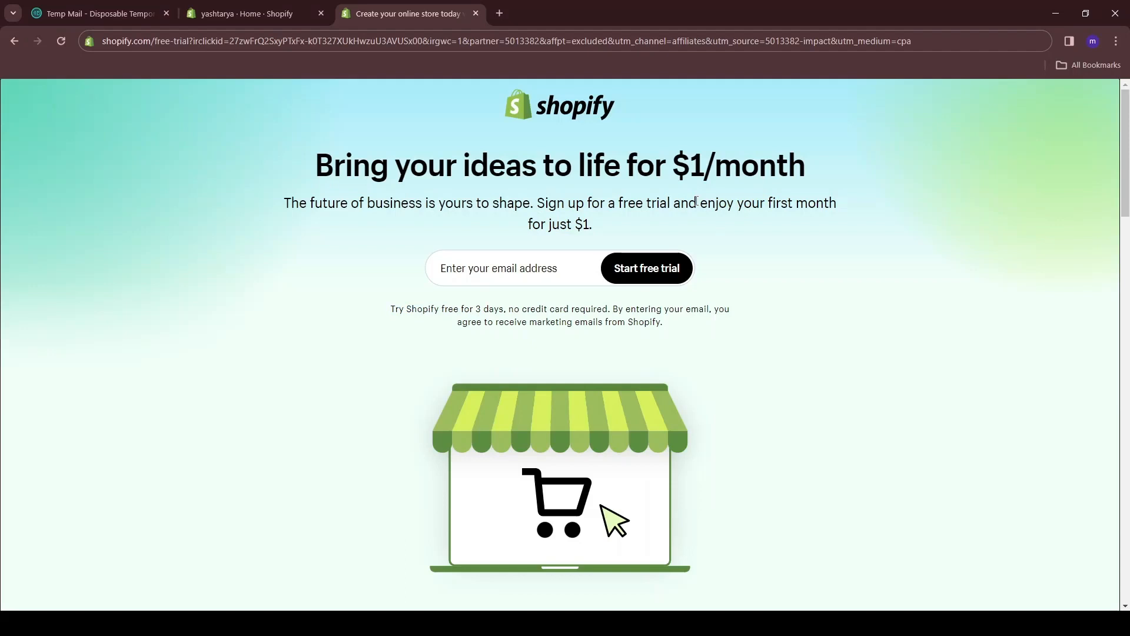
- Start the Shopify free trial with the account e-mail, enter the account password and create the account
click(482, 259)
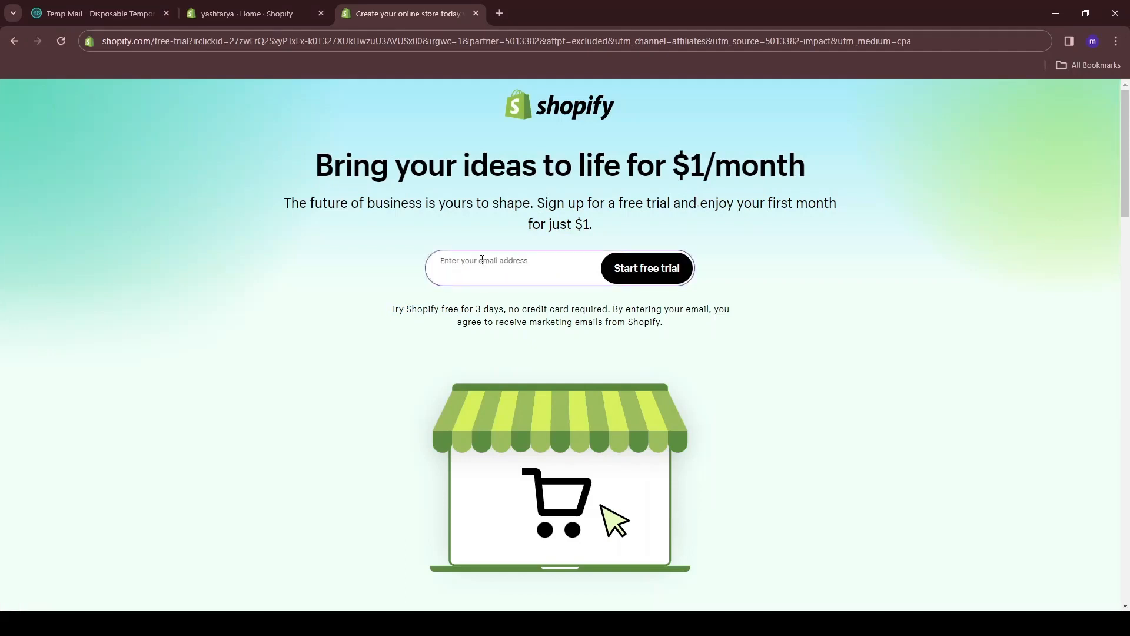
key(ctrl+v)
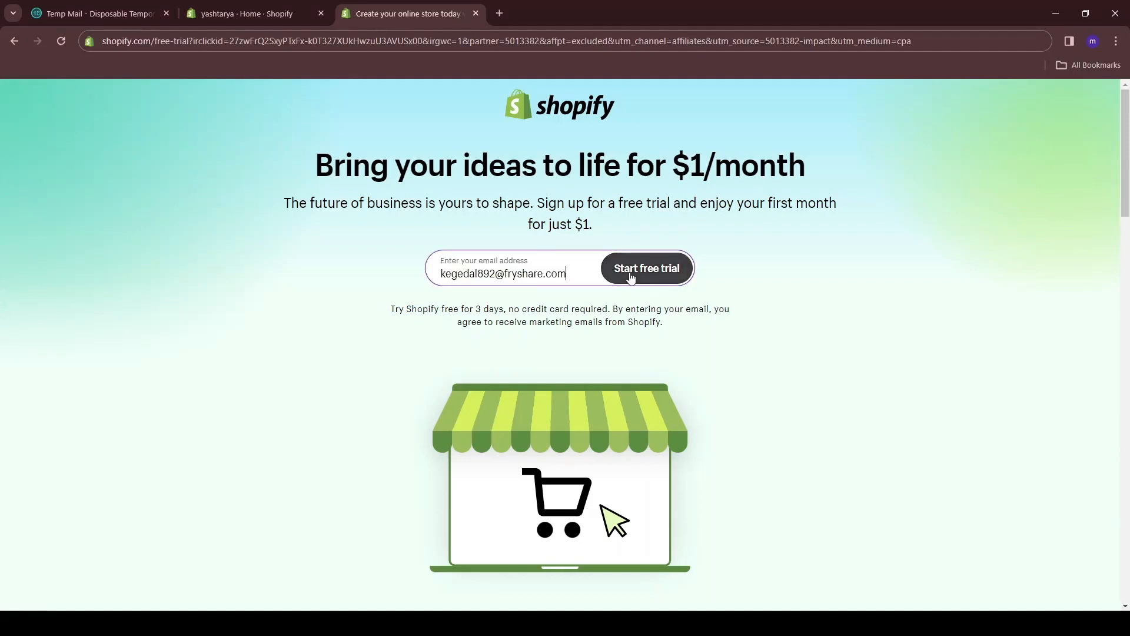
click(641, 275)
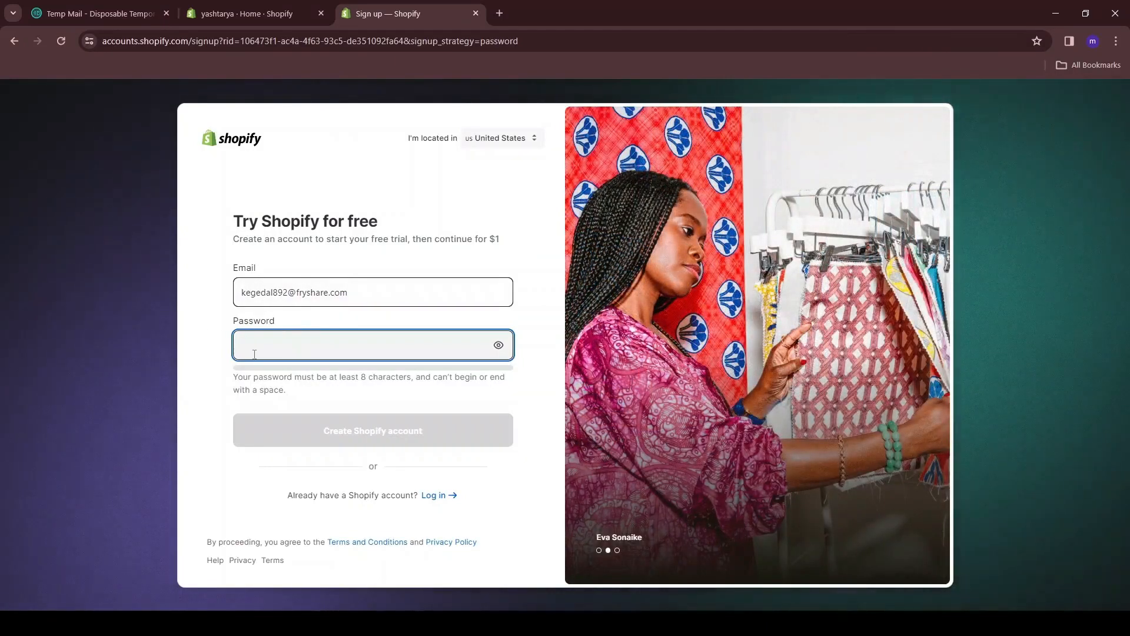
key(ctrl+v)
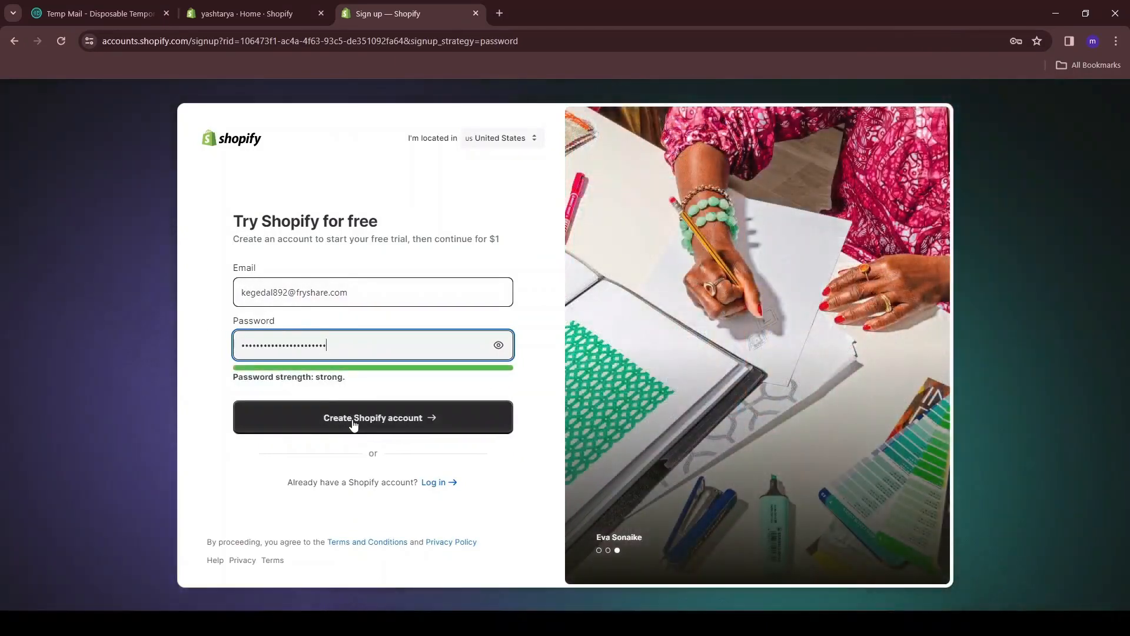
click(353, 419)
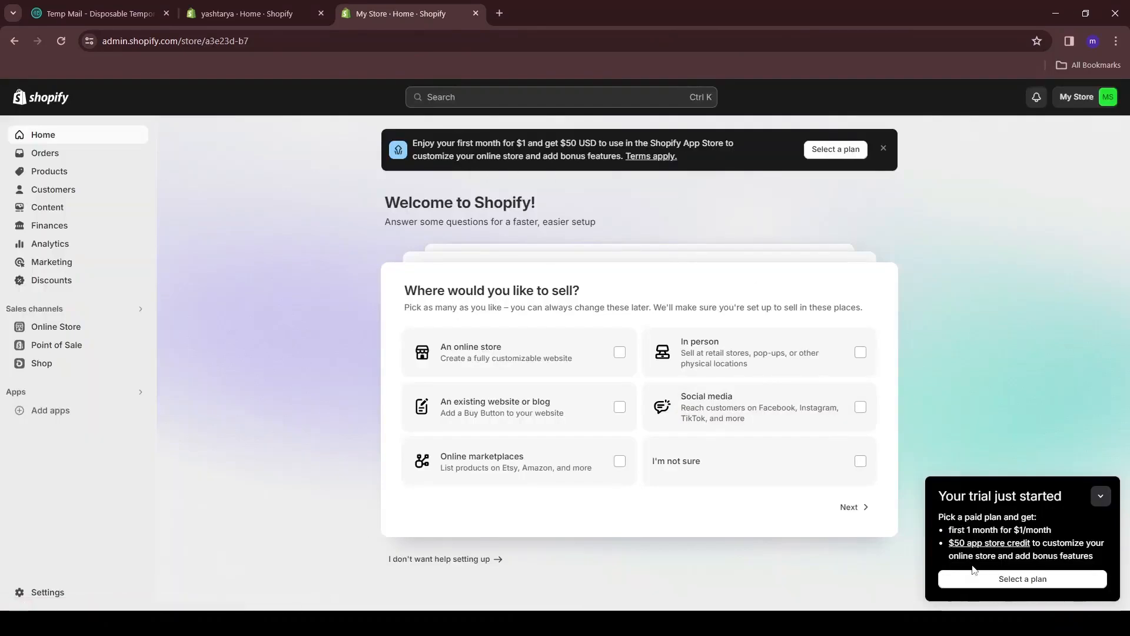
- Pick the Basic plan for the new trial store and choose PayPal as the payment method
click(1018, 581)
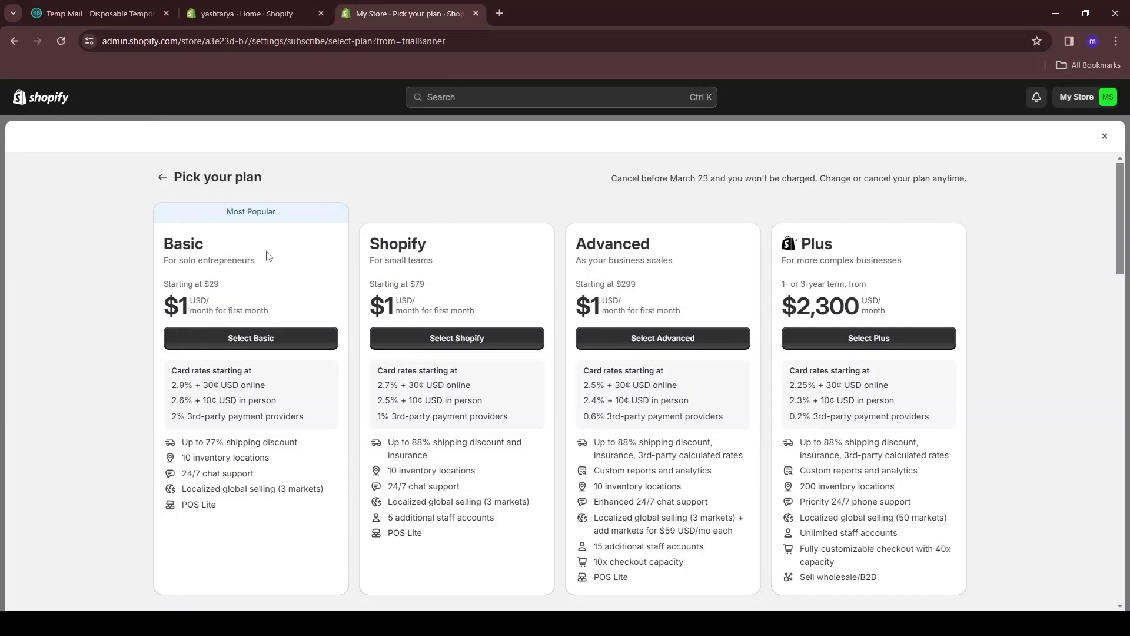
click(255, 340)
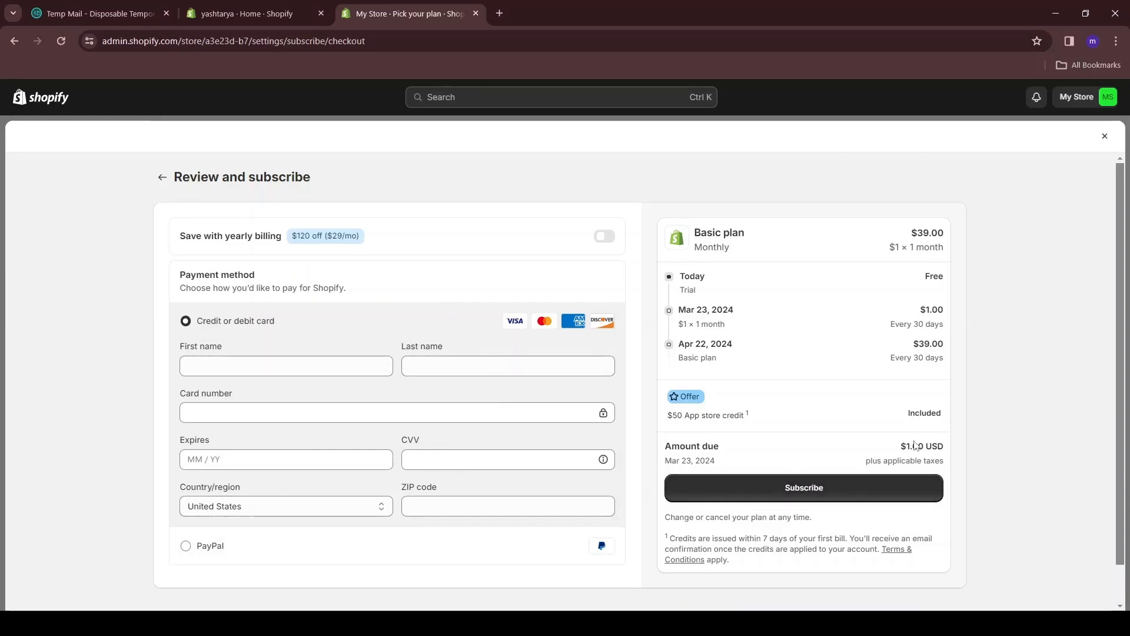
click(225, 553)
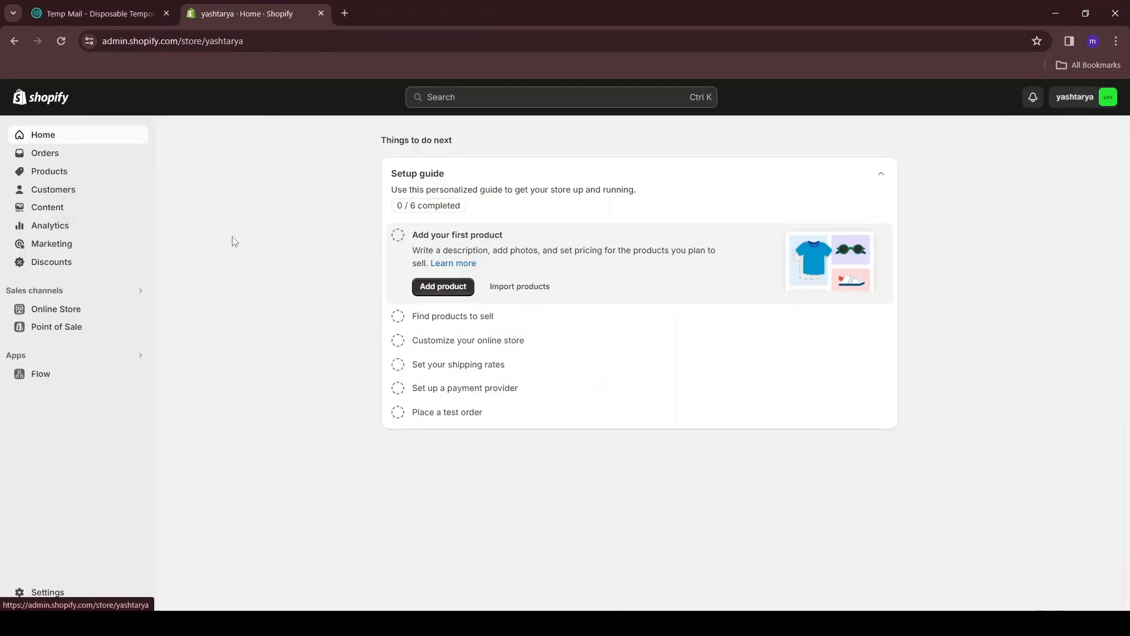
- Add the free Refresh theme to the online store's theme library and publish it in place of Dawn
click(63, 314)
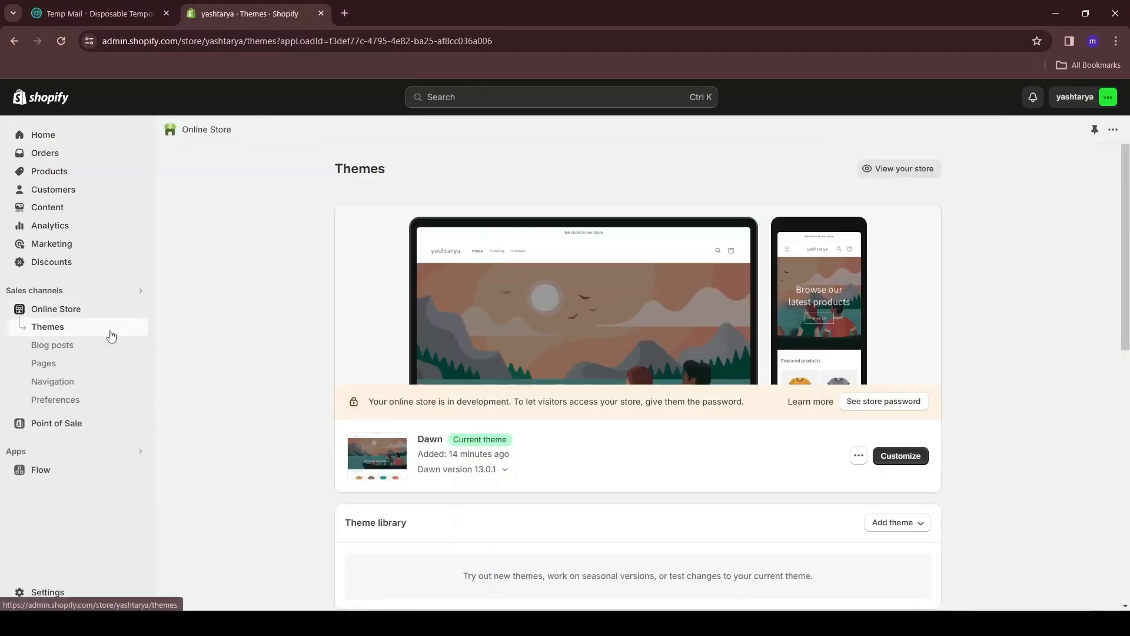
scroll(540, 352, down, 1)
scroll(540, 350, down, 7)
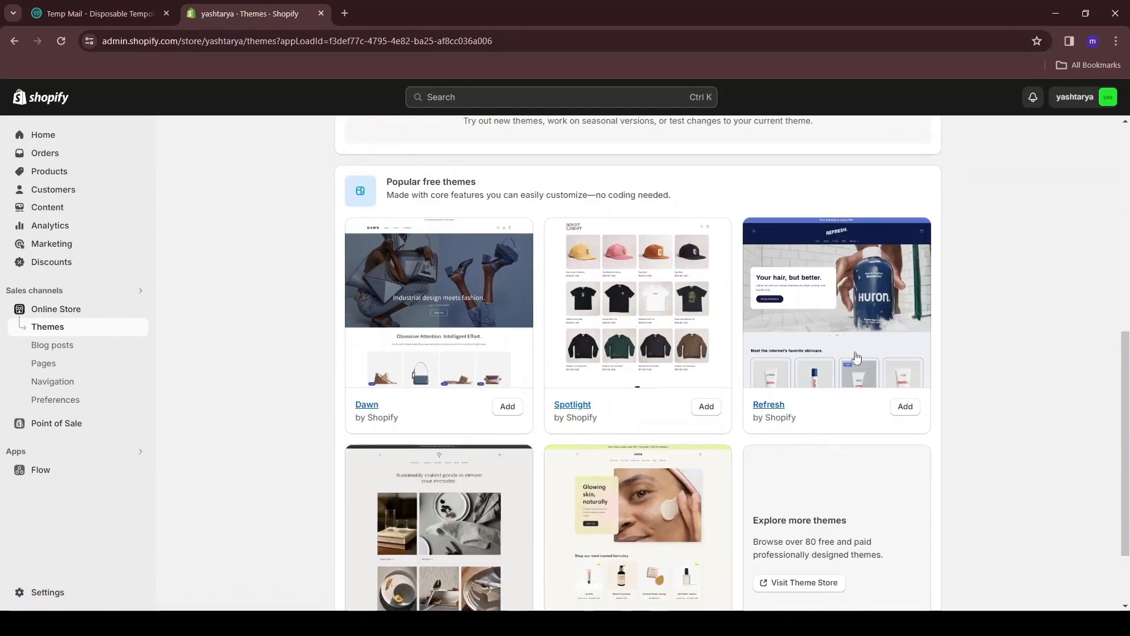
click(905, 407)
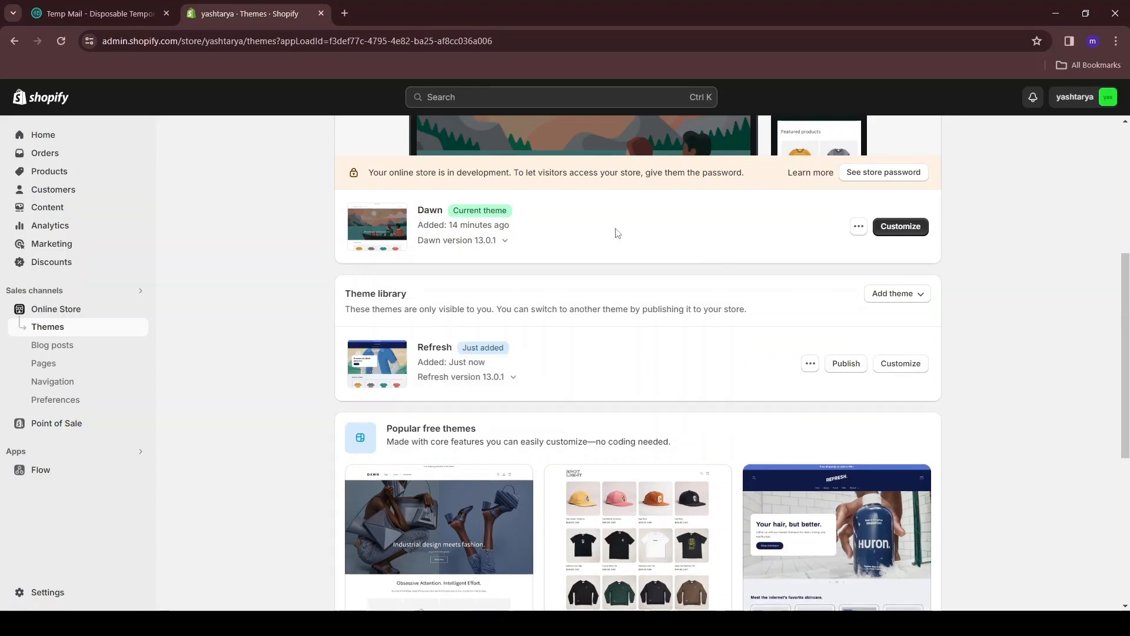
click(852, 369)
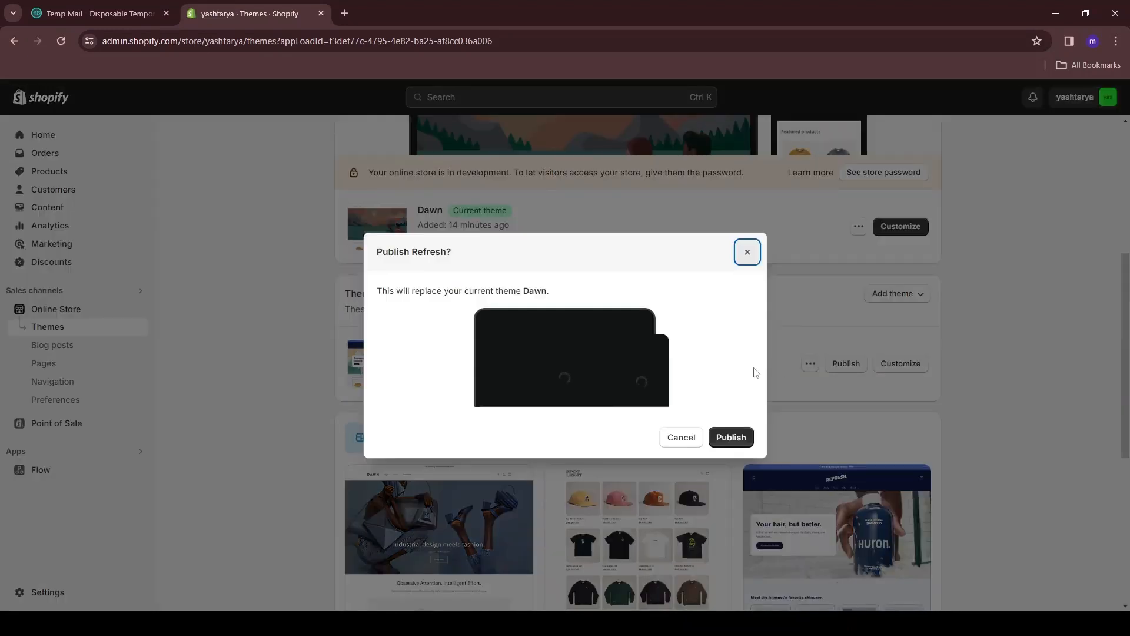
click(730, 438)
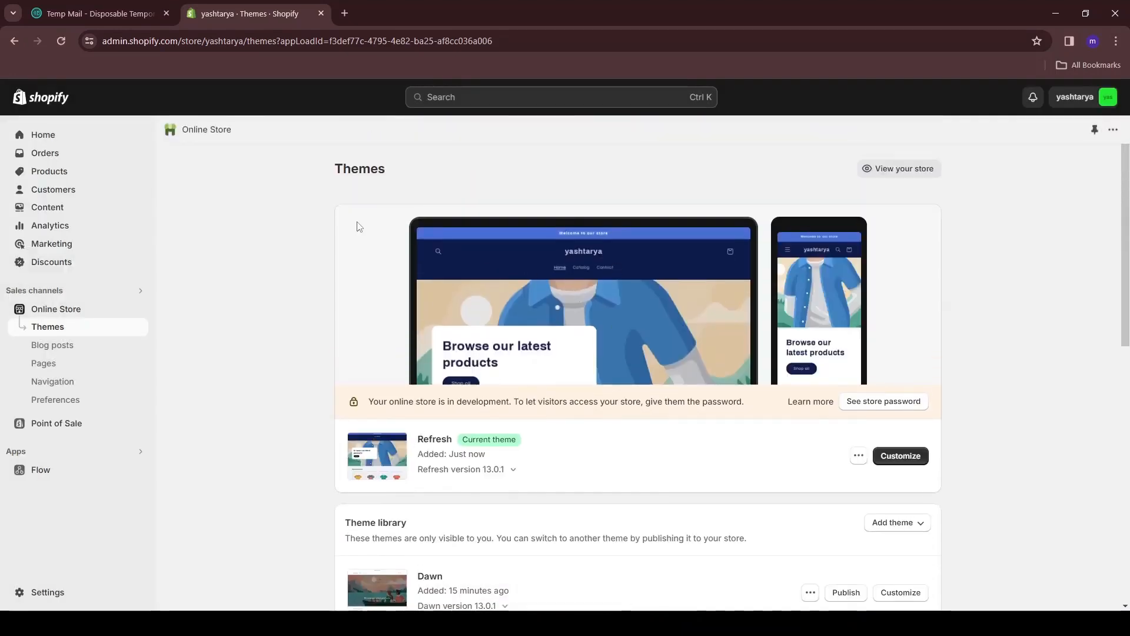
- Open a blank new product form and examine its title, description, media, pricing, inventory and shipping fields
click(81, 175)
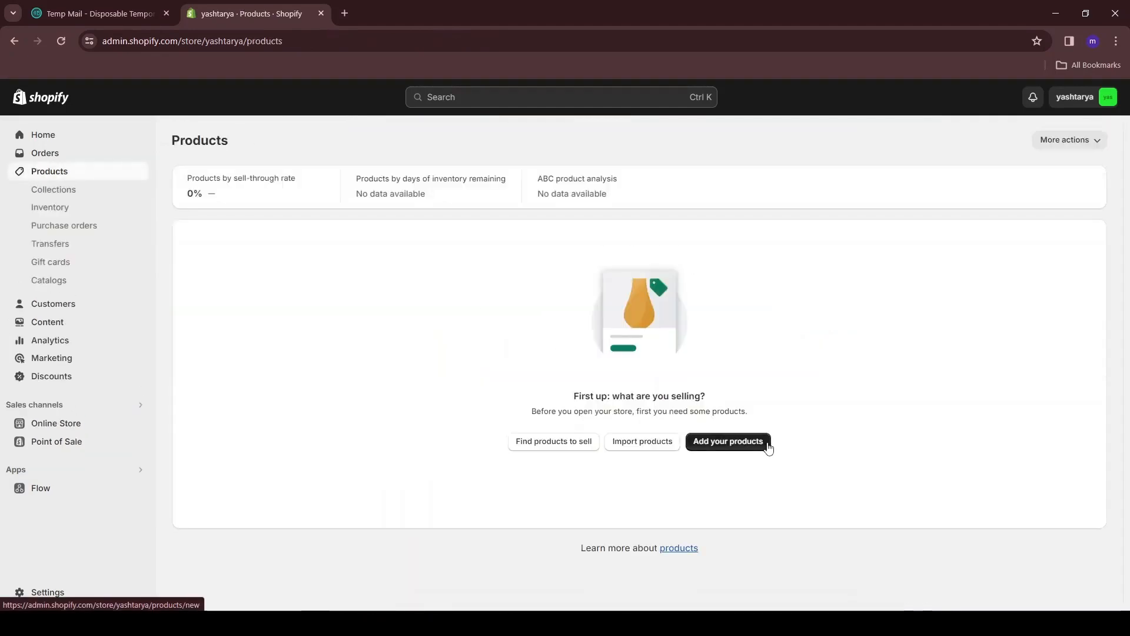
click(718, 447)
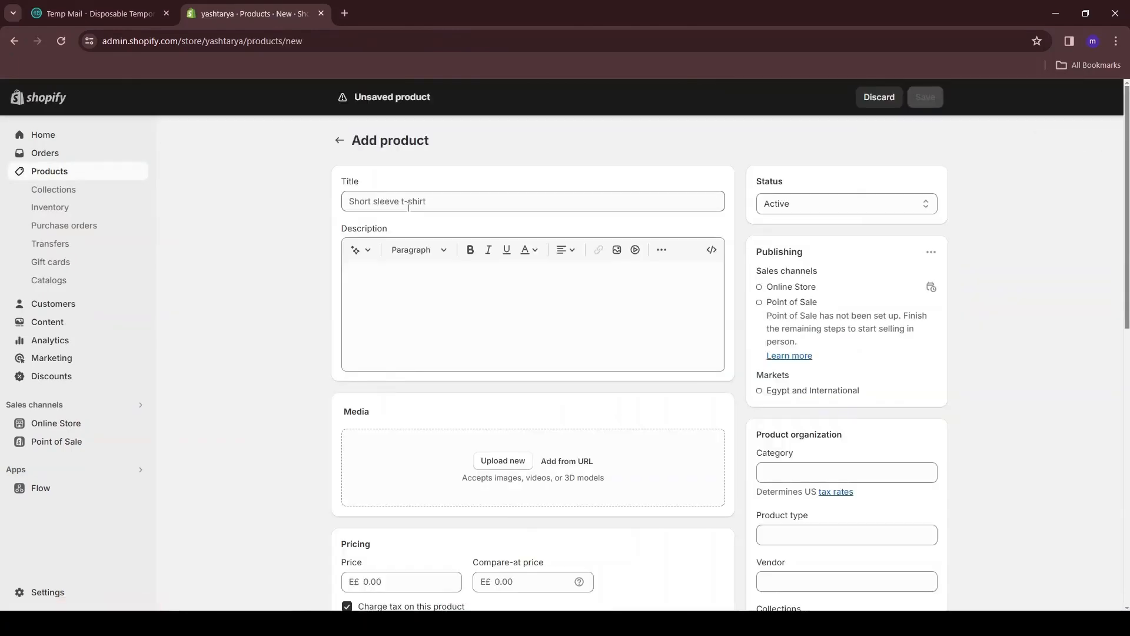
scroll(419, 212, down, 2)
scroll(416, 184, up, 1)
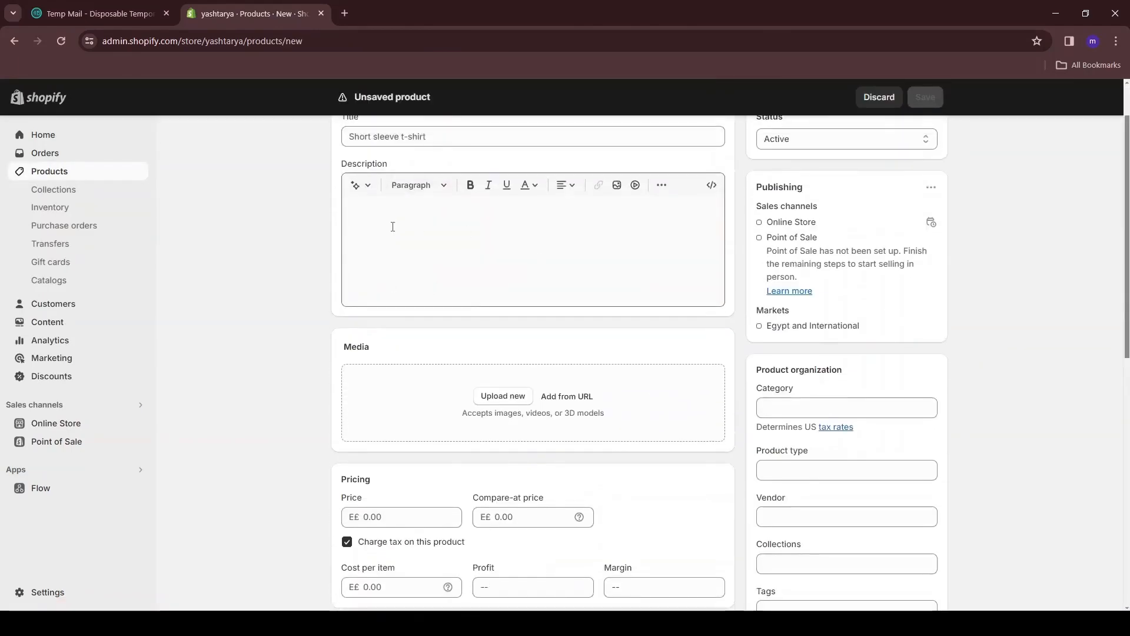
scroll(413, 234, down, 1)
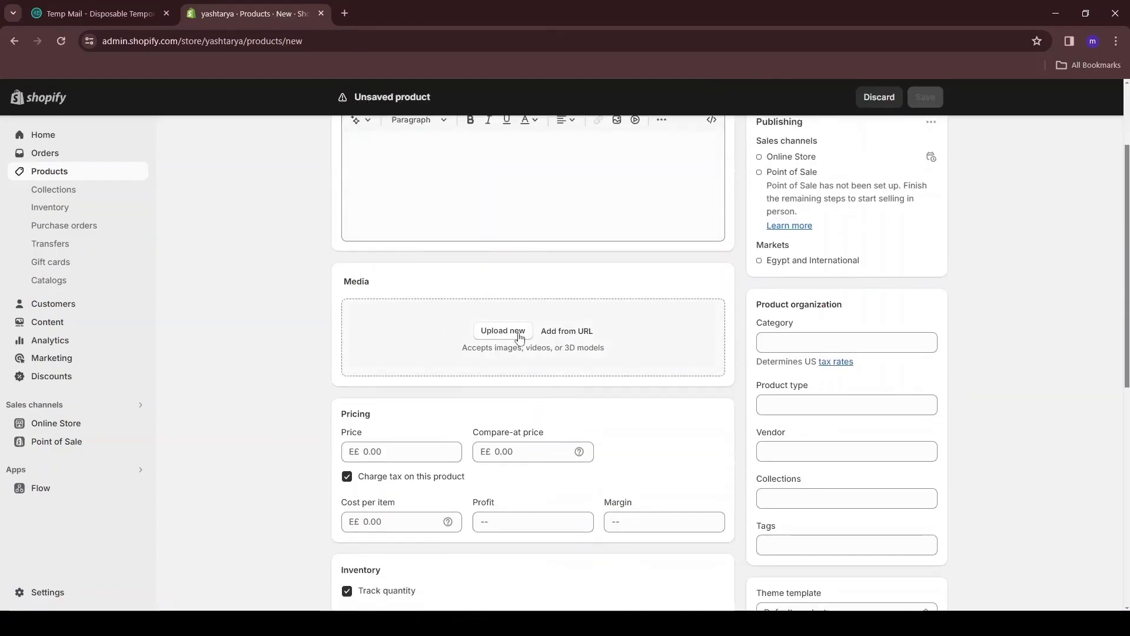
scroll(514, 338, down, 2)
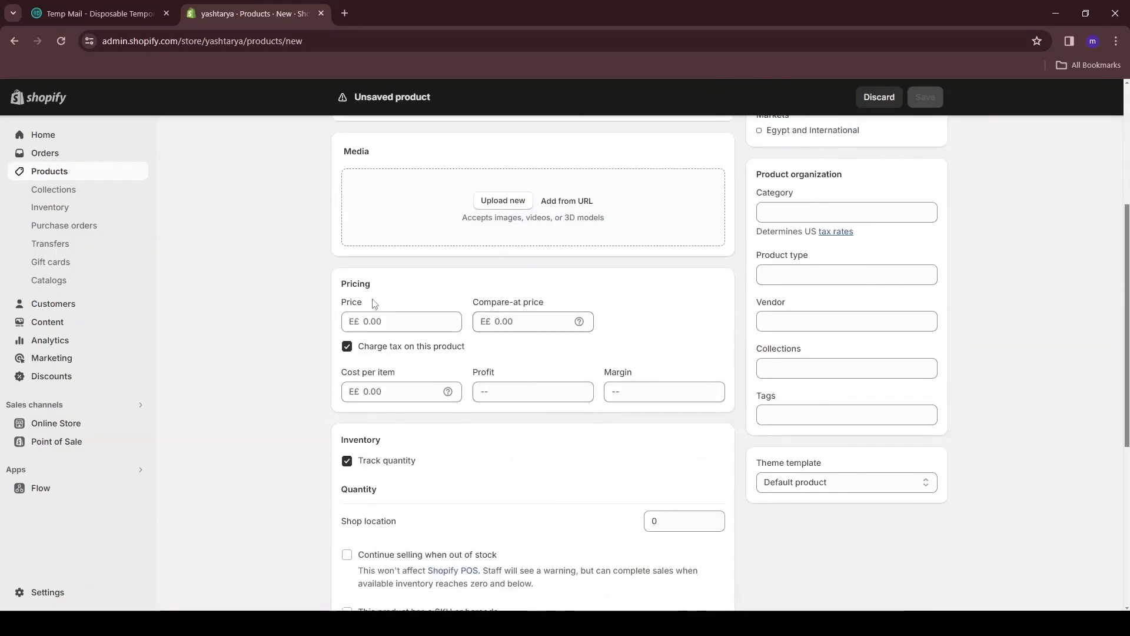
scroll(501, 377, down, 3)
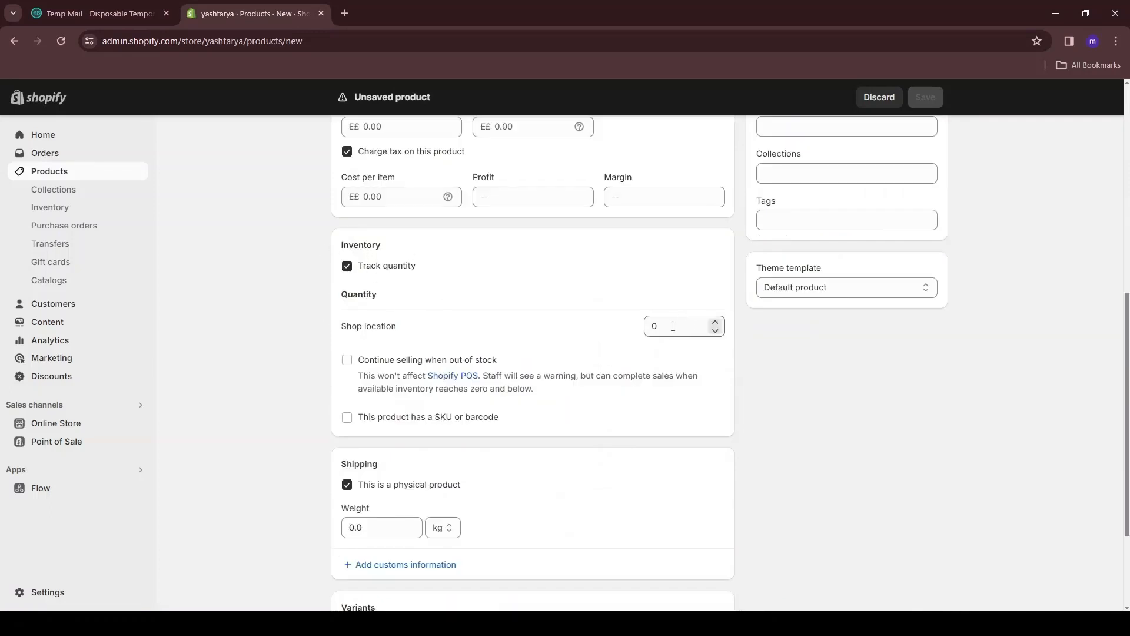
click(366, 268)
scroll(389, 354, down, 2)
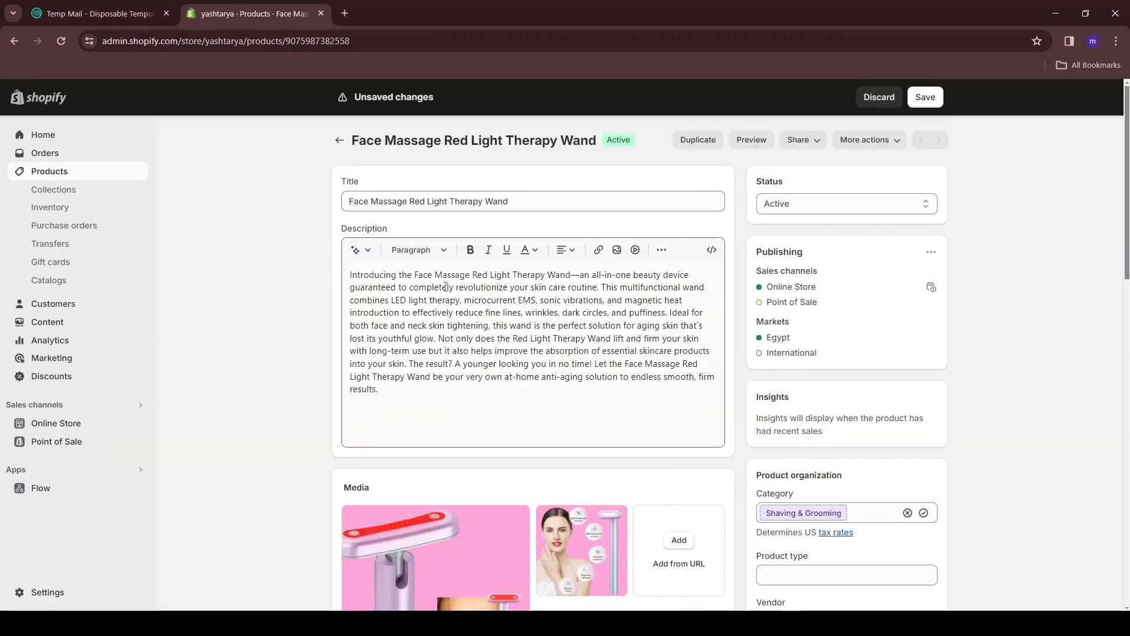
- Reorder the product media so the image of the woman with feature callouts comes first
scroll(448, 287, down, 3)
drag(563, 357, 437, 366)
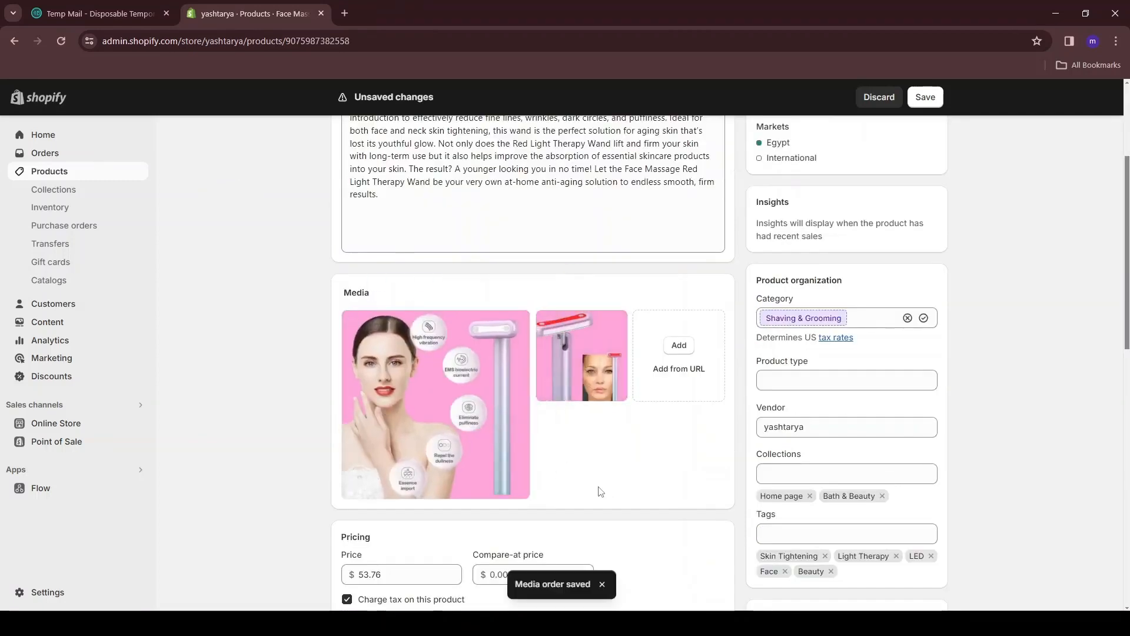
mouse_move(490, 374)
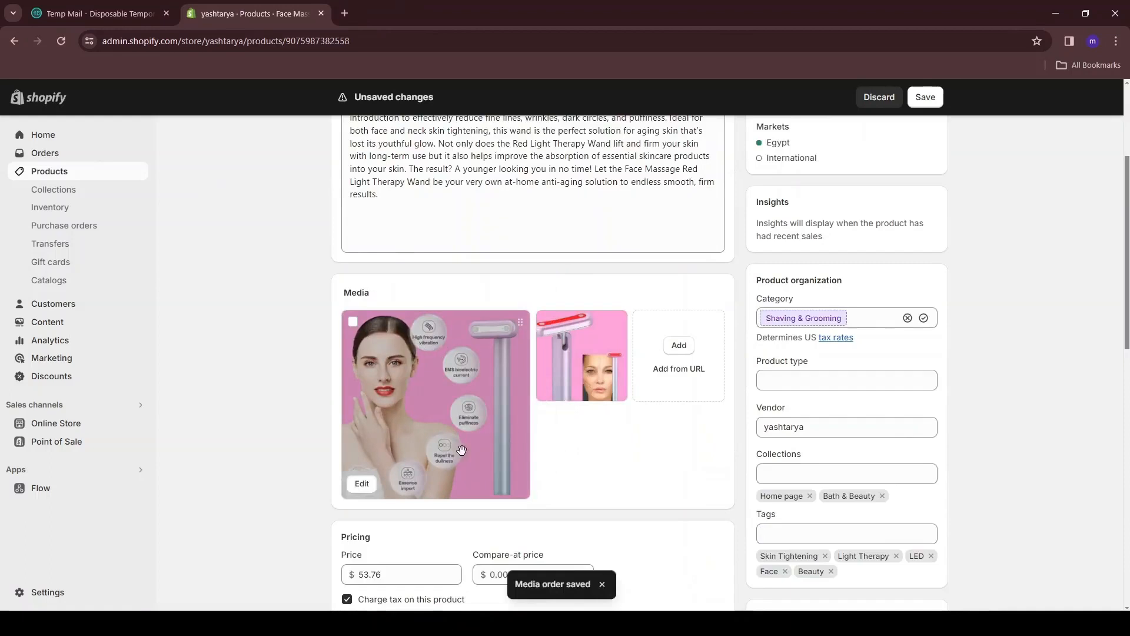
mouse_move(565, 371)
drag(579, 355, 459, 365)
drag(580, 363, 447, 376)
- Review the wand product's pricing, inventory, shipping, variants and search engine listing sections
scroll(377, 292, down, 4)
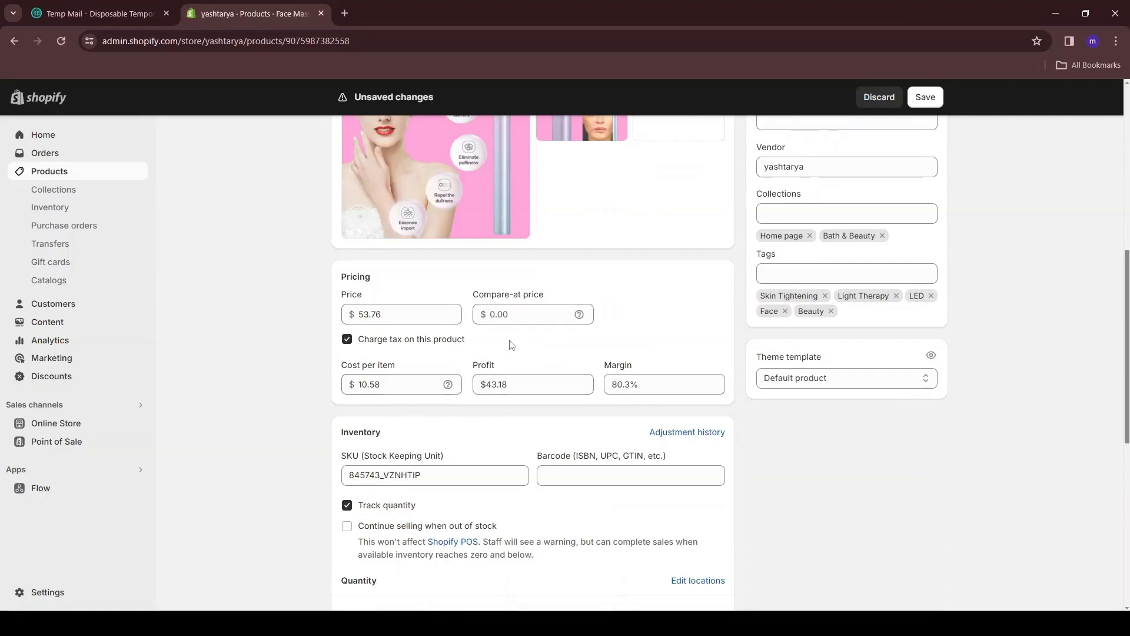
scroll(512, 343, down, 4)
scroll(513, 284, down, 3)
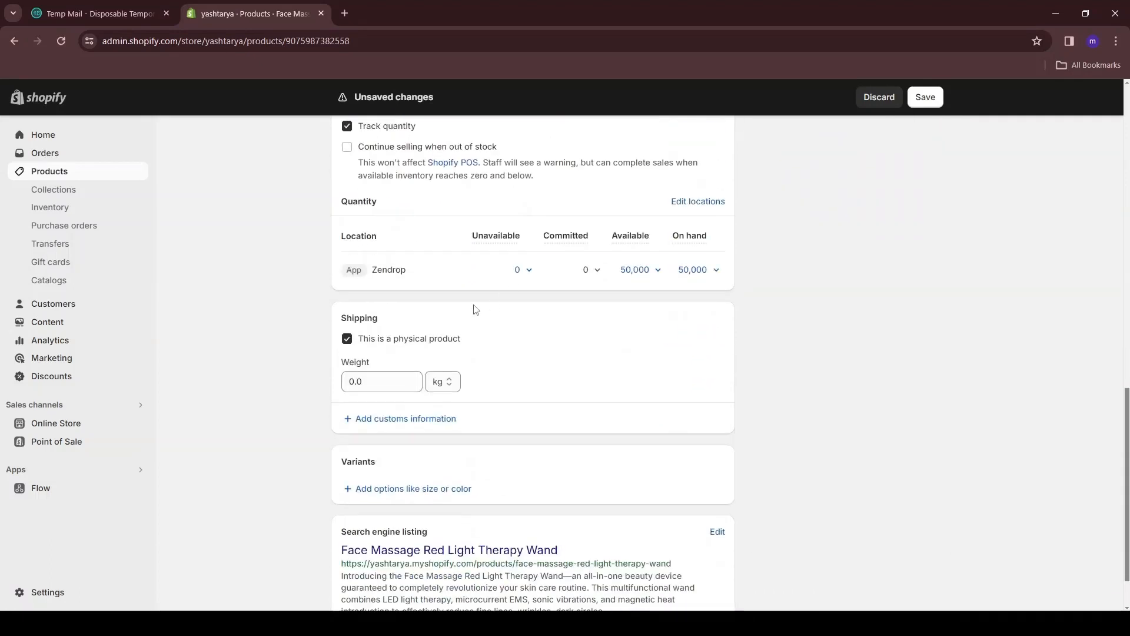
scroll(494, 330, down, 1)
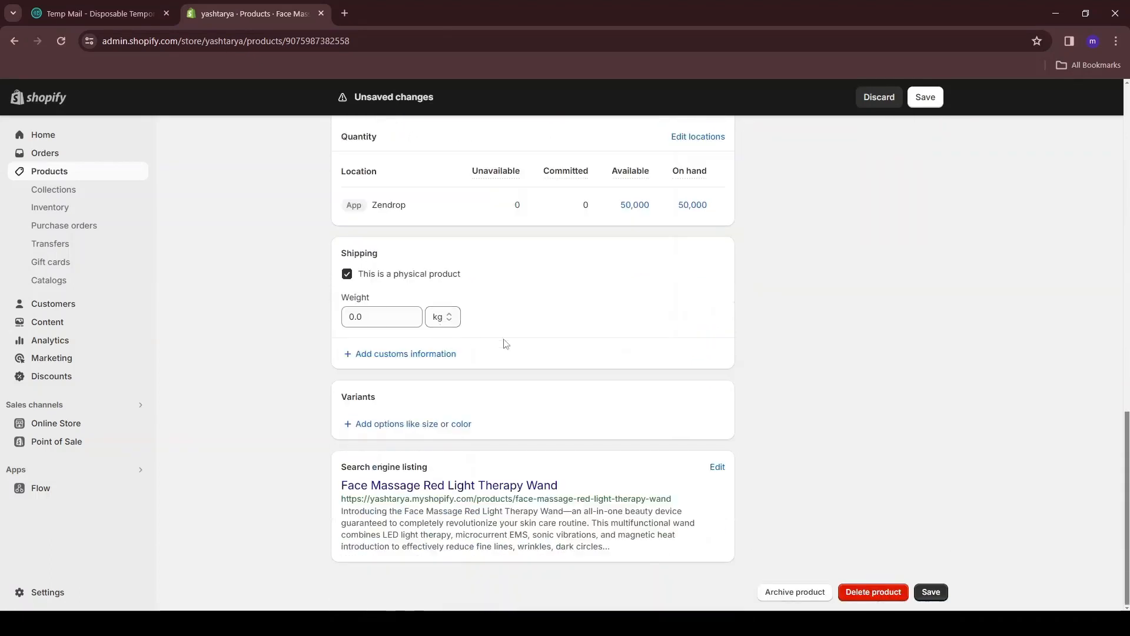
- Save the wand product's changes and open its storefront preview
click(941, 596)
click(720, 379)
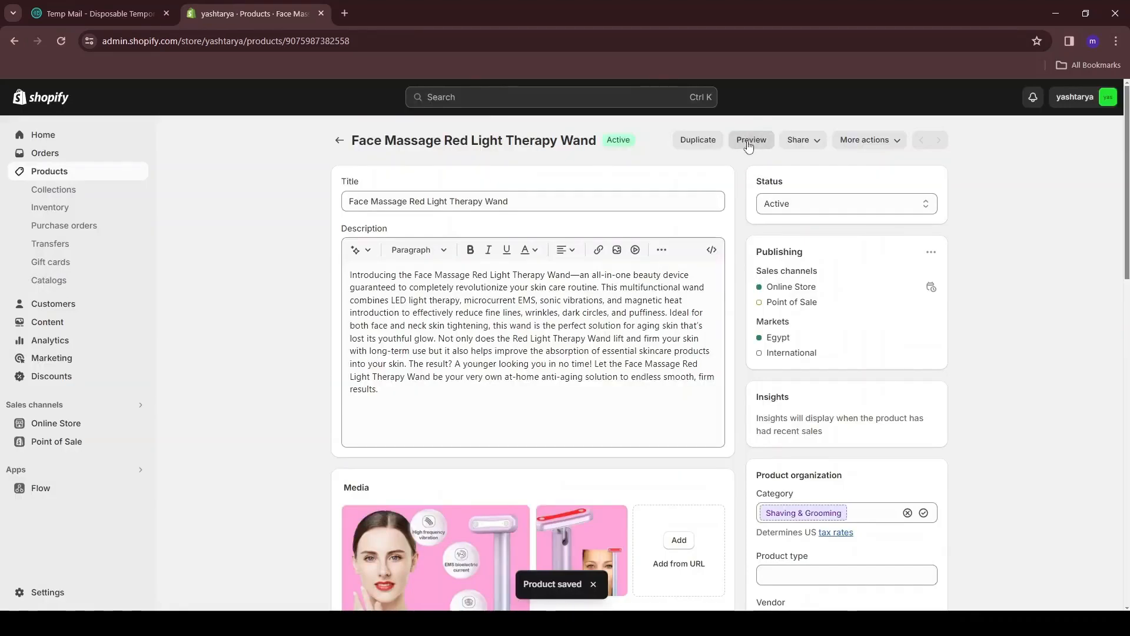
click(749, 142)
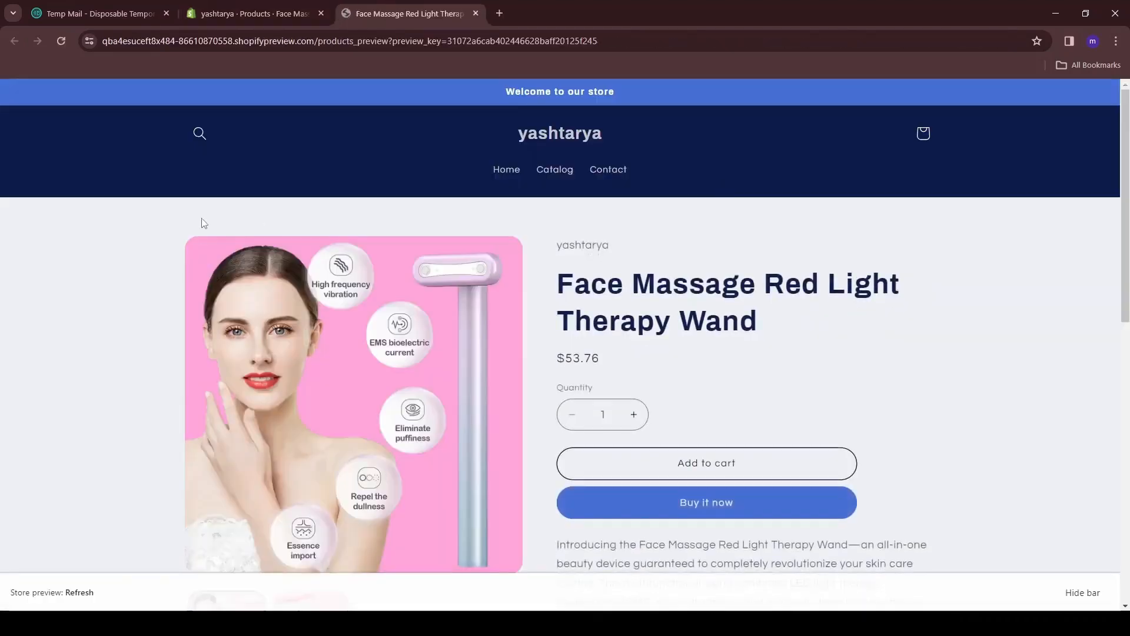
- Examine the previewed product page's images, price, purchase options and description, and close the preview
scroll(312, 312, down, 9)
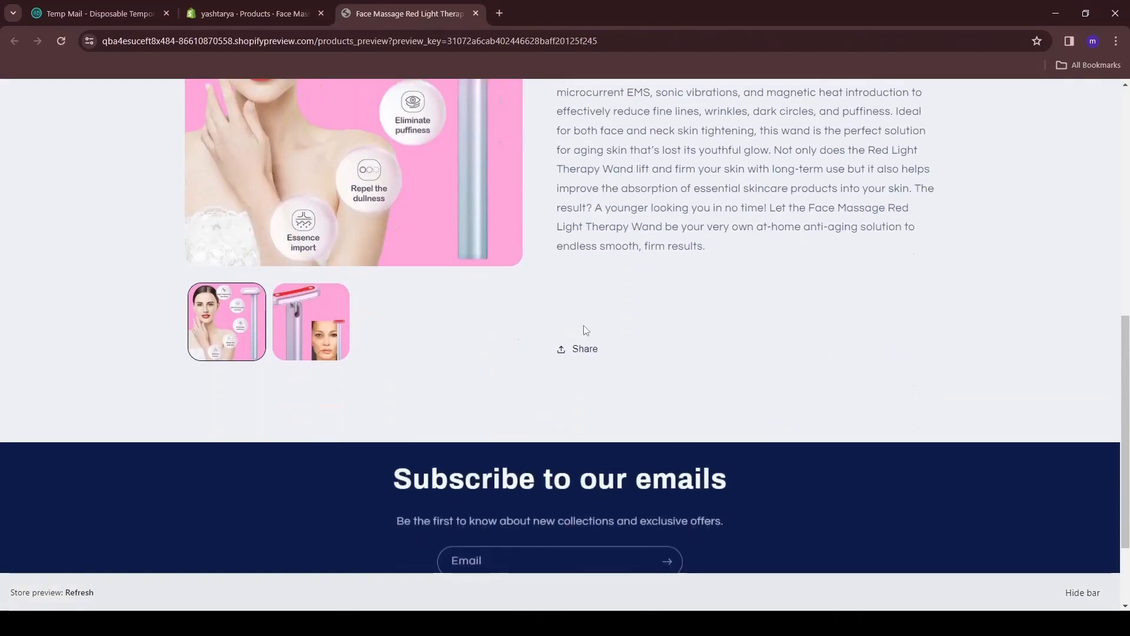
scroll(585, 330, up, 10)
scroll(724, 222, down, 2)
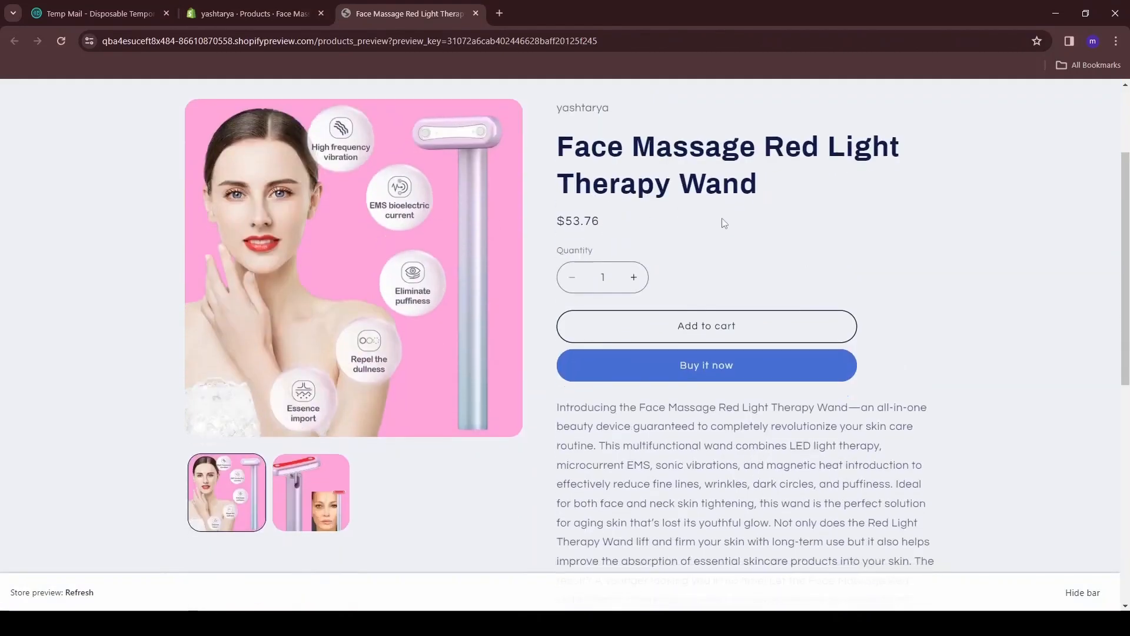
scroll(724, 223, down, 2)
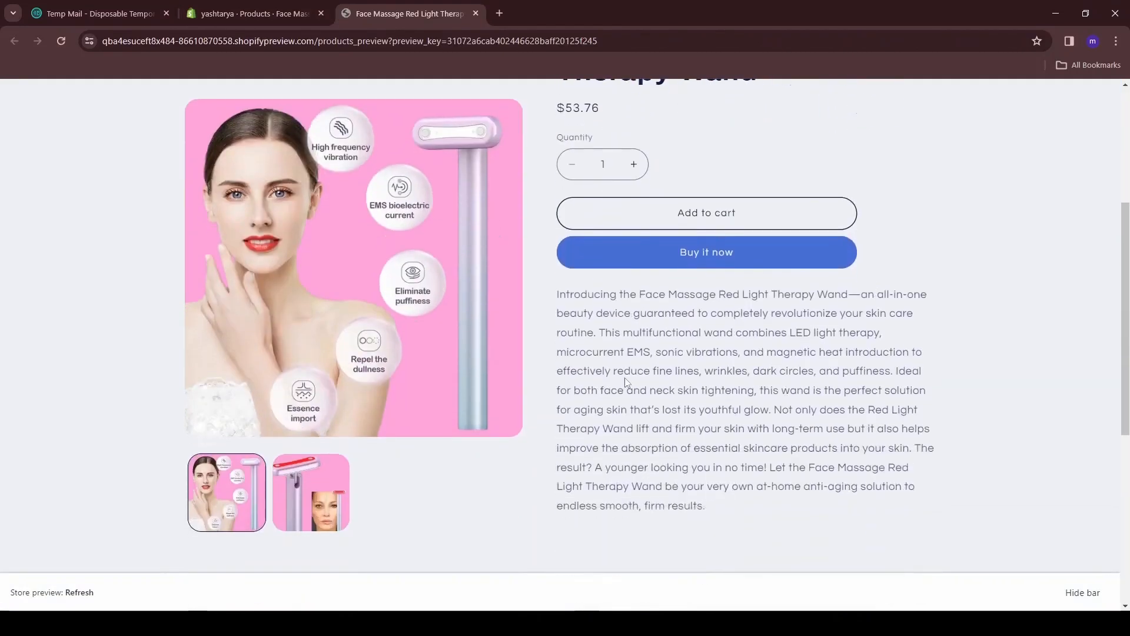
scroll(699, 273, up, 4)
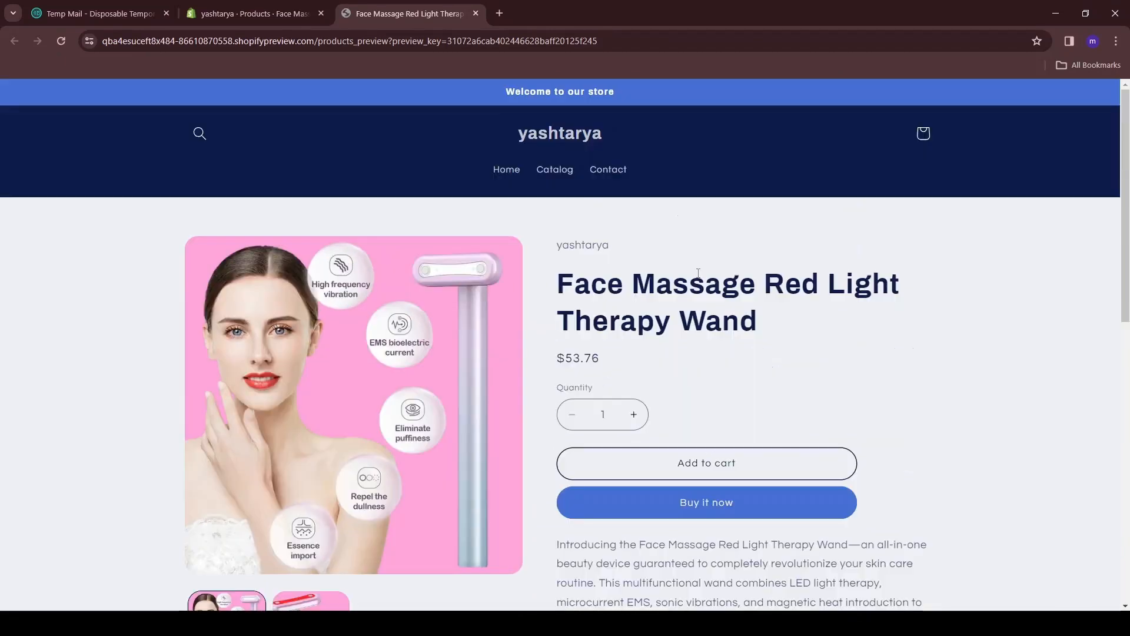
scroll(698, 273, down, 1)
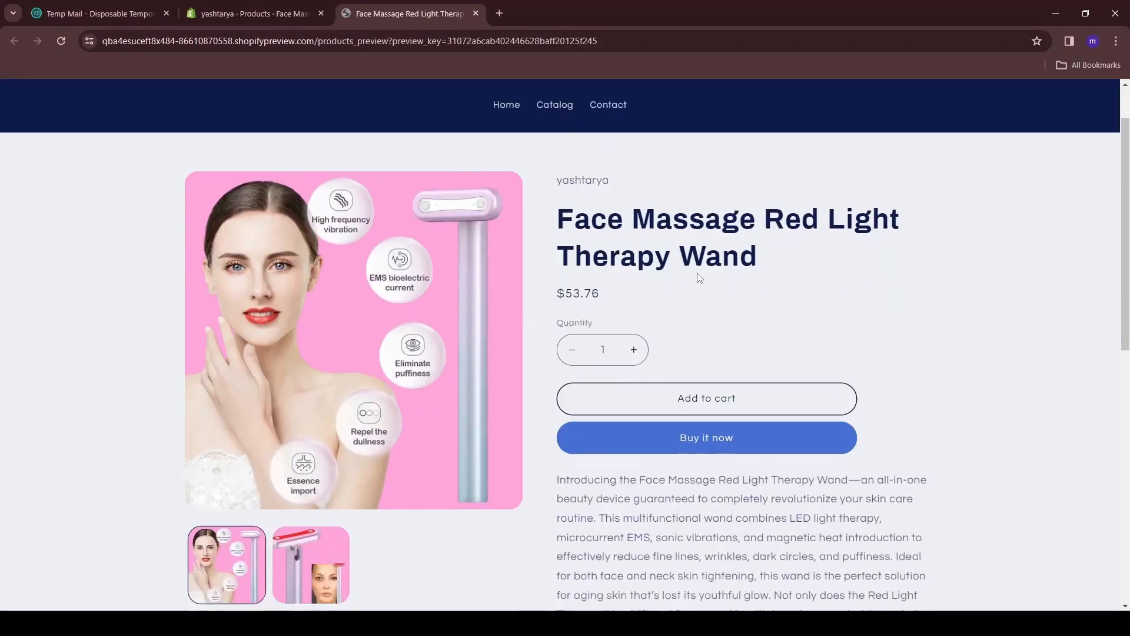
scroll(700, 278, up, 1)
click(475, 13)
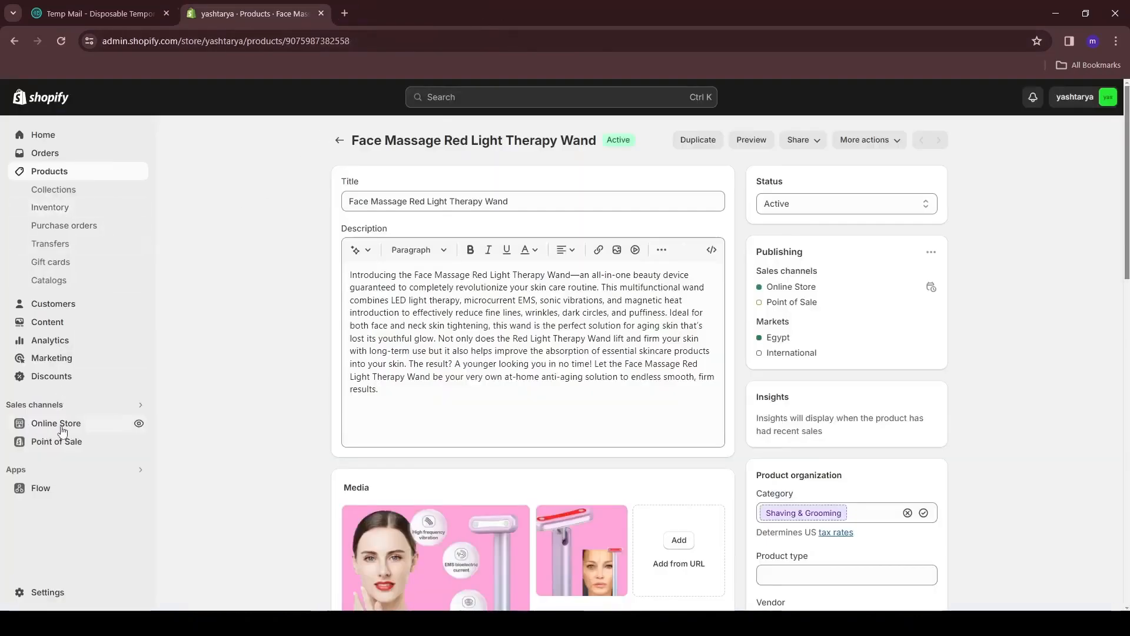
- Open the current Refresh theme for customization and look over its home page from header to email signup
click(69, 429)
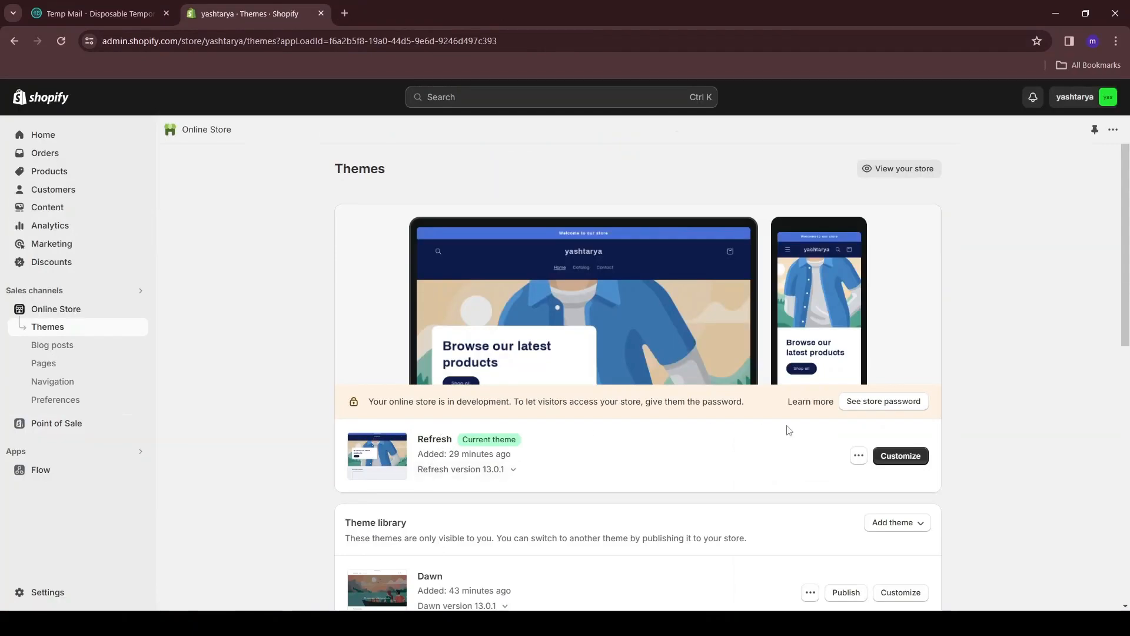
click(897, 458)
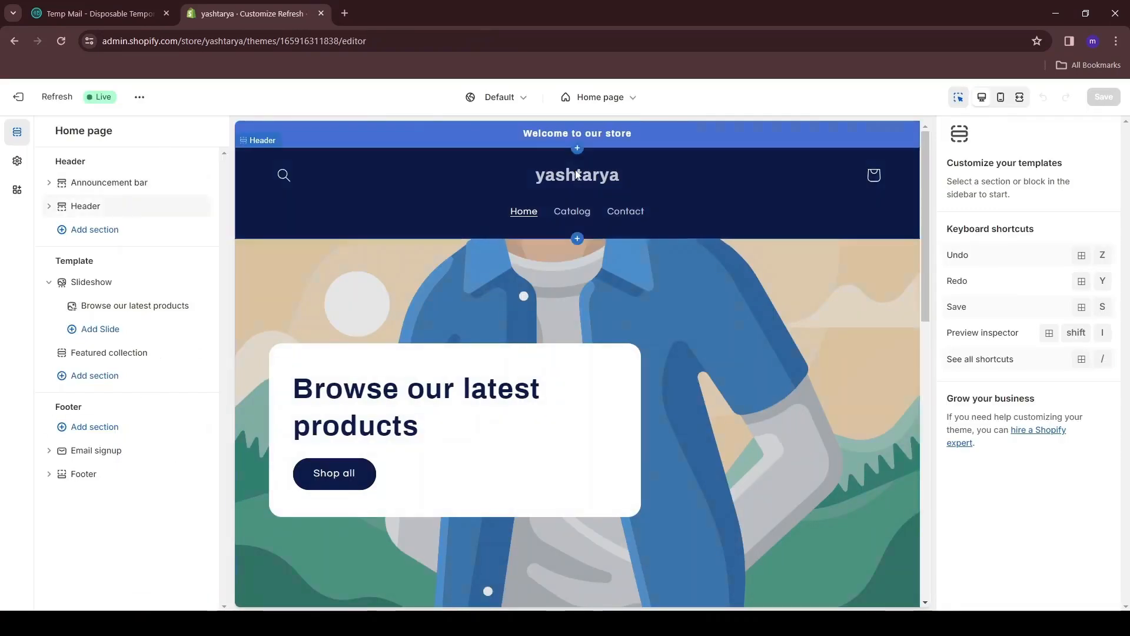
scroll(607, 316, down, 6)
scroll(606, 317, down, 4)
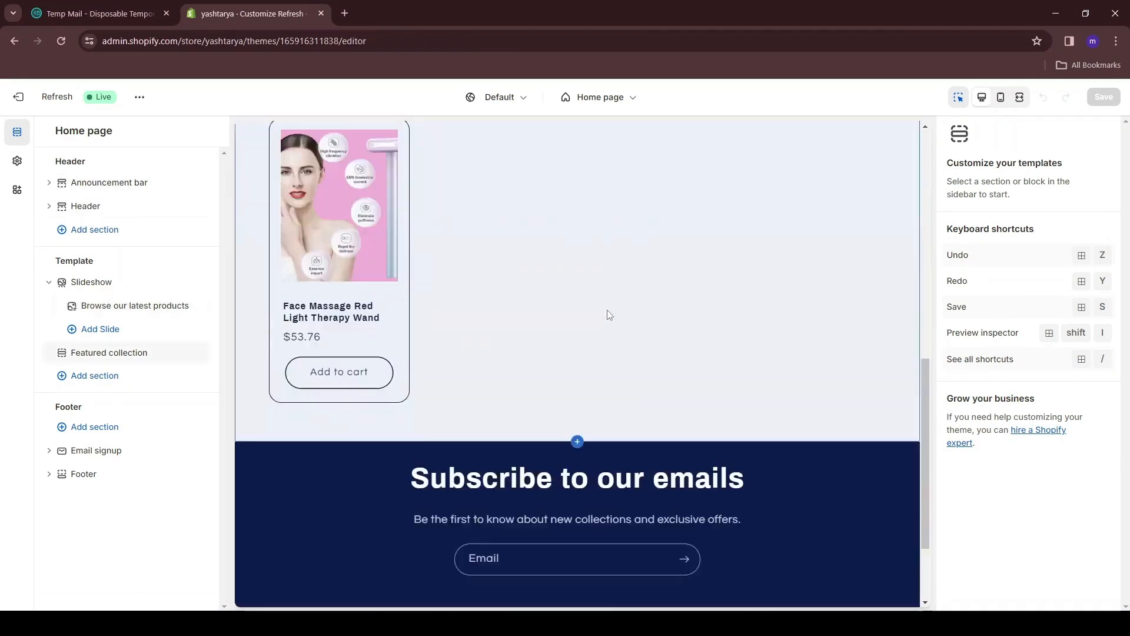
scroll(663, 152, up, 12)
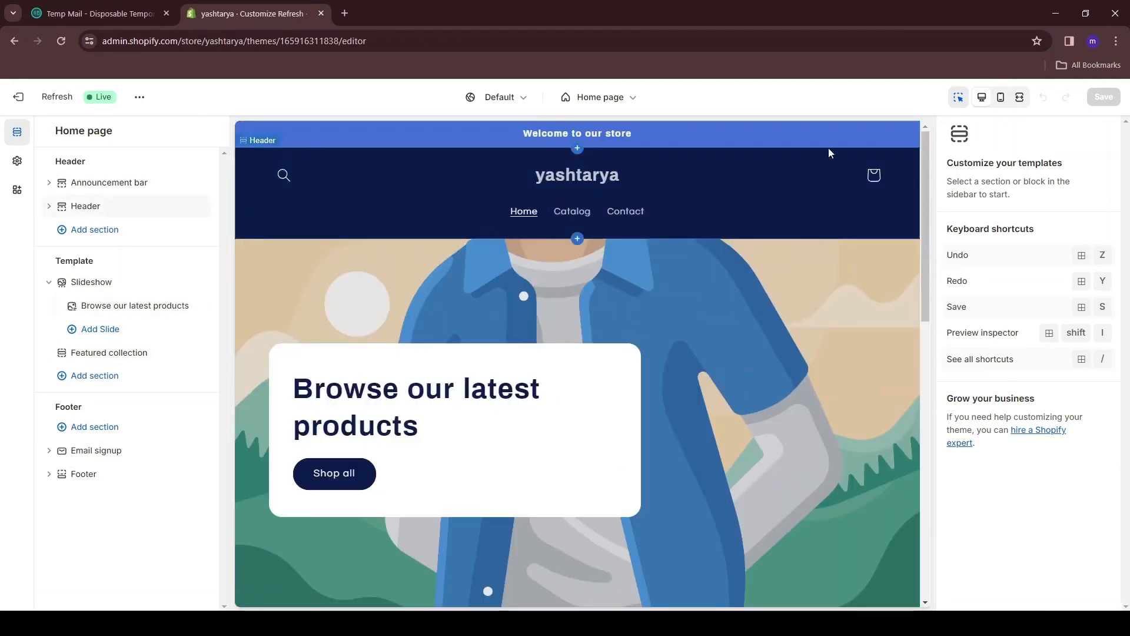
- Change the theme preview to mobile size and check the home page's slideshow and featured products
click(1000, 99)
scroll(596, 154, down, 2)
scroll(596, 154, down, 10)
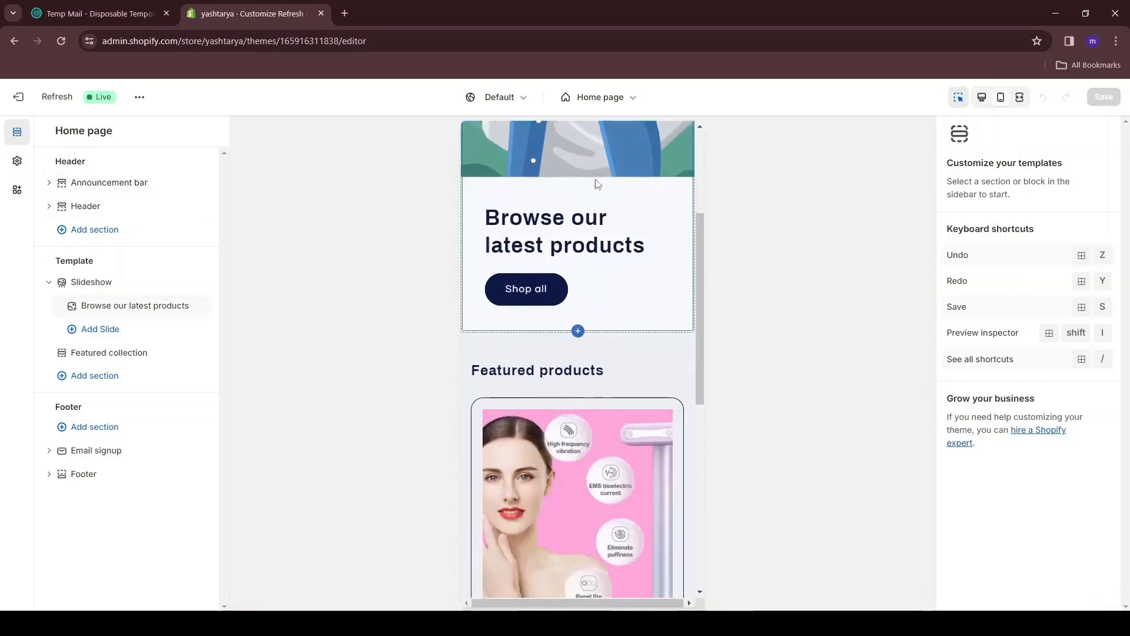
scroll(602, 364, up, 6)
scroll(602, 364, up, 5)
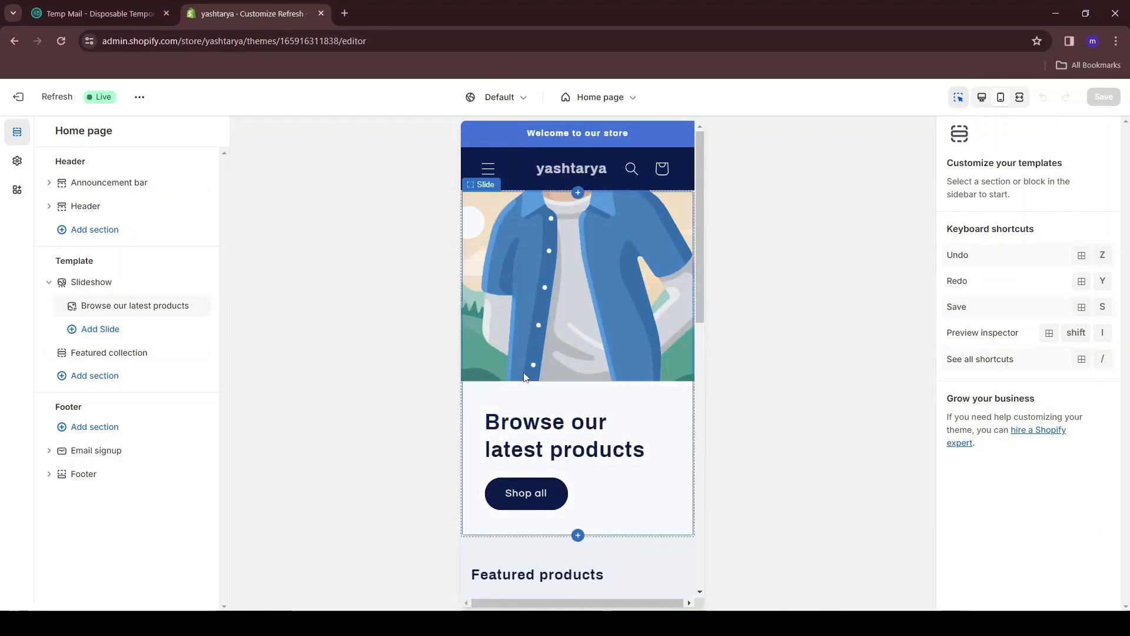
- Switch the theme editor to the Default product template and select the wand page's description block
click(580, 102)
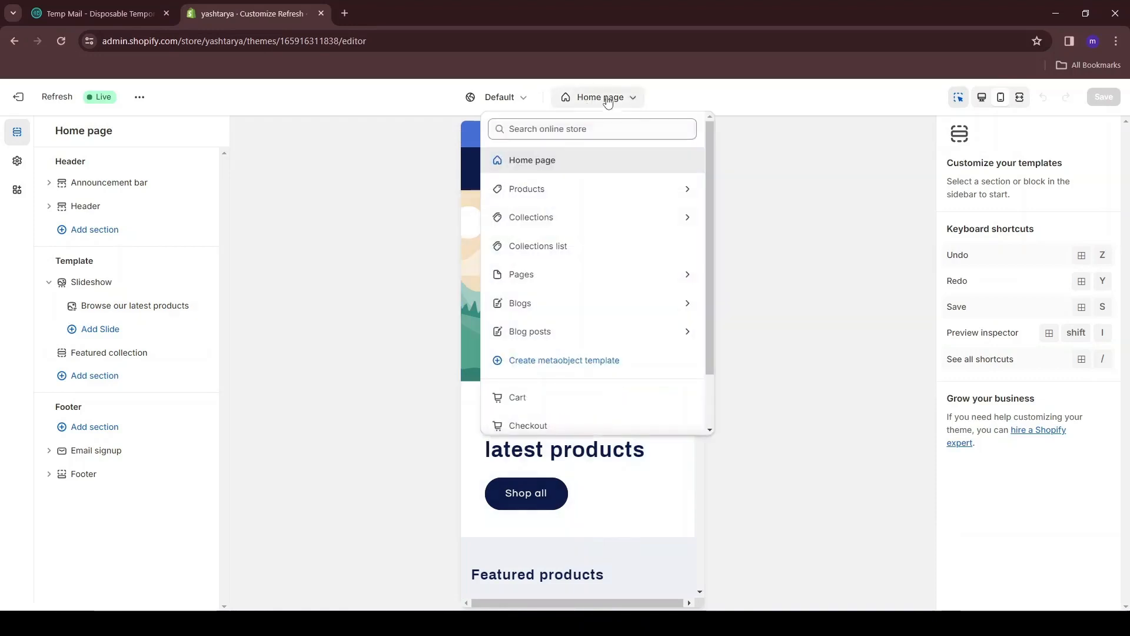
click(565, 196)
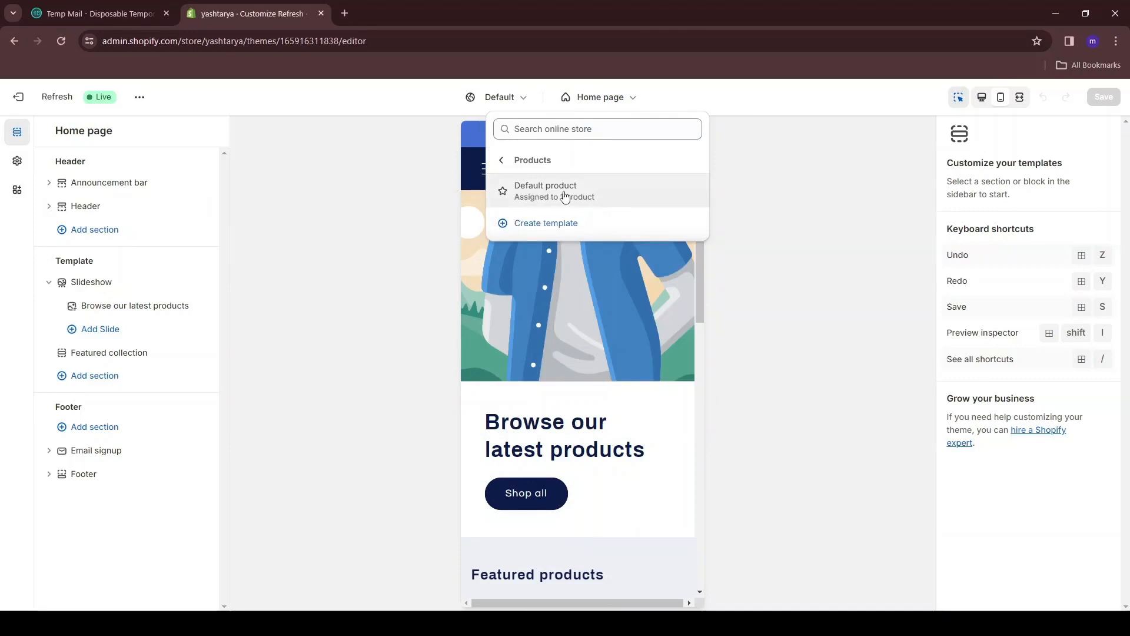
click(566, 196)
scroll(572, 221, down, 5)
scroll(574, 231, down, 5)
click(576, 253)
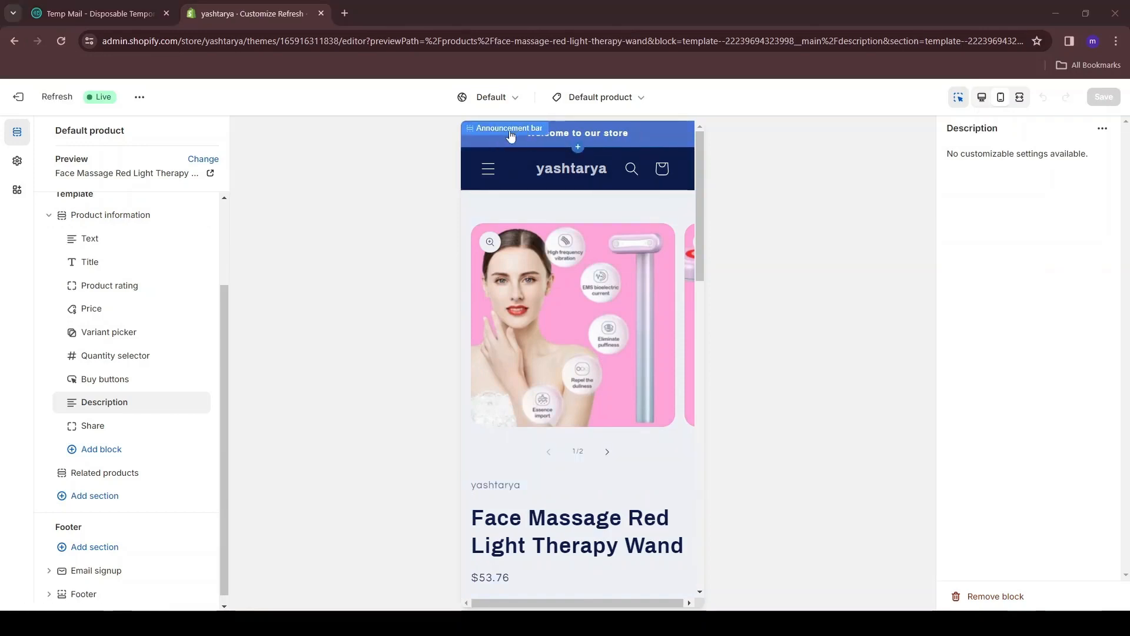
- Change the background of the announcement bar's color scheme, Scheme 4, to black #000000 and save the theme
click(634, 132)
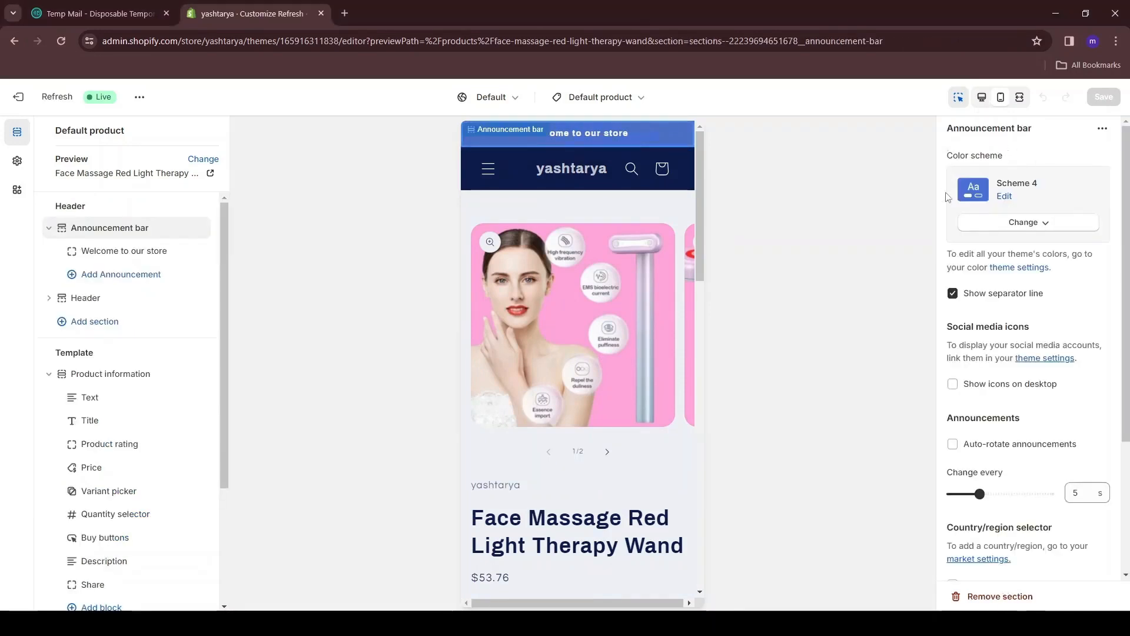
click(1029, 222)
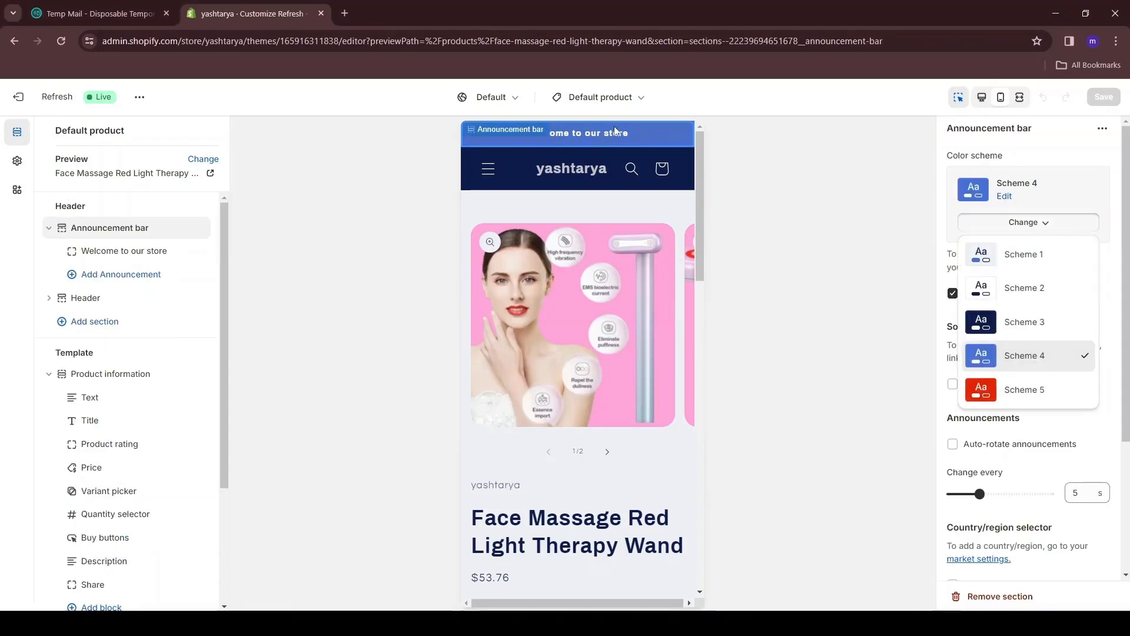
click(984, 191)
click(1005, 198)
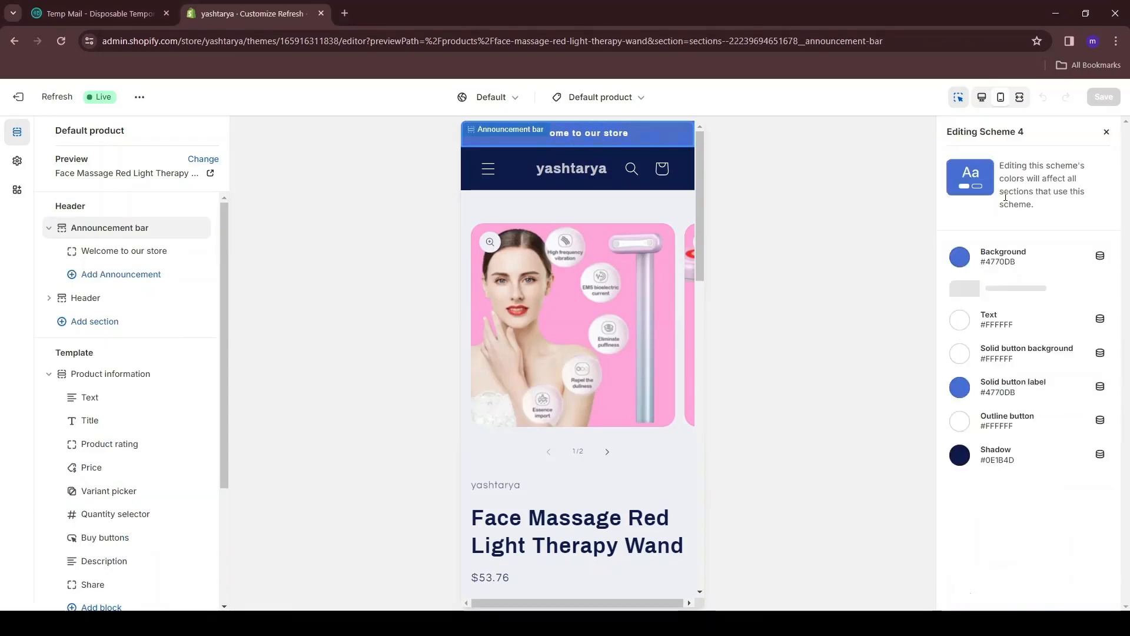
click(961, 258)
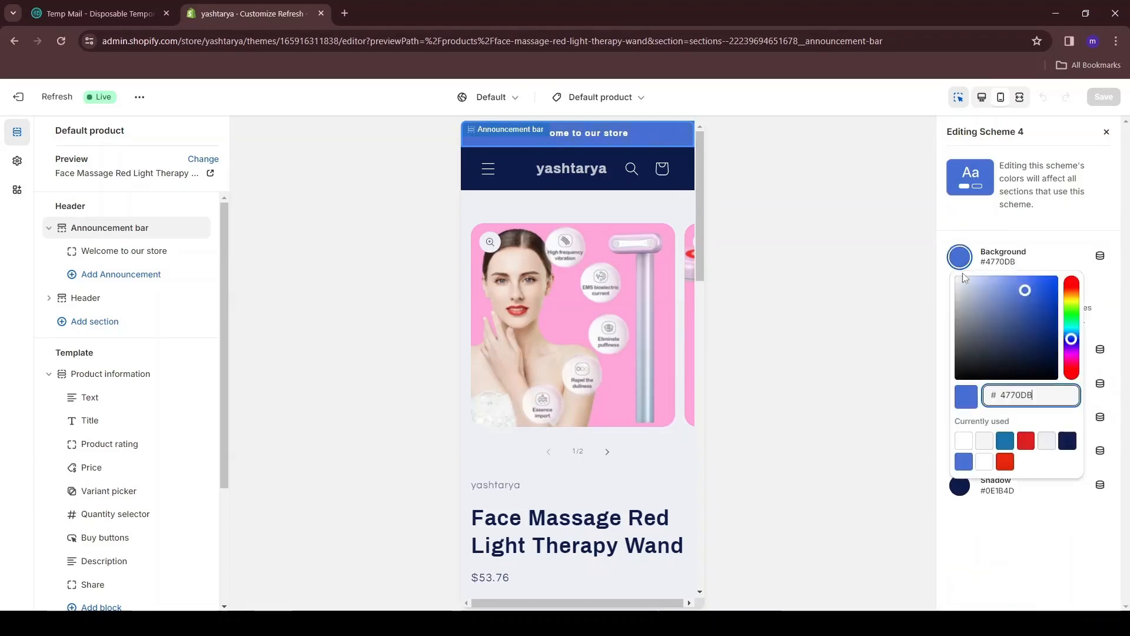
drag(978, 355, 933, 393)
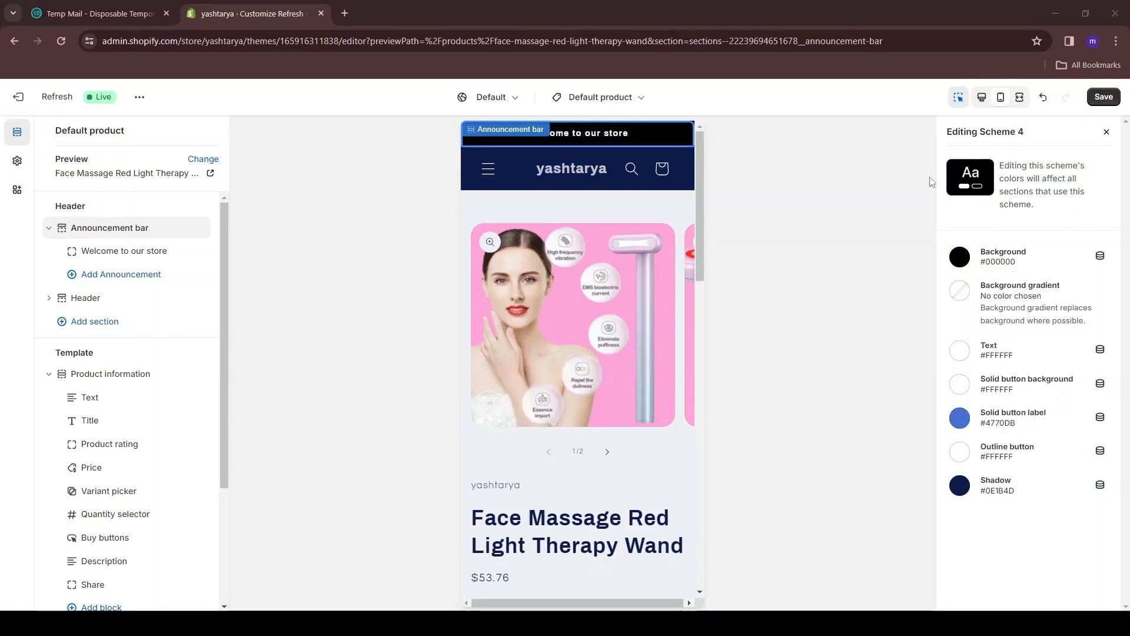
click(1097, 100)
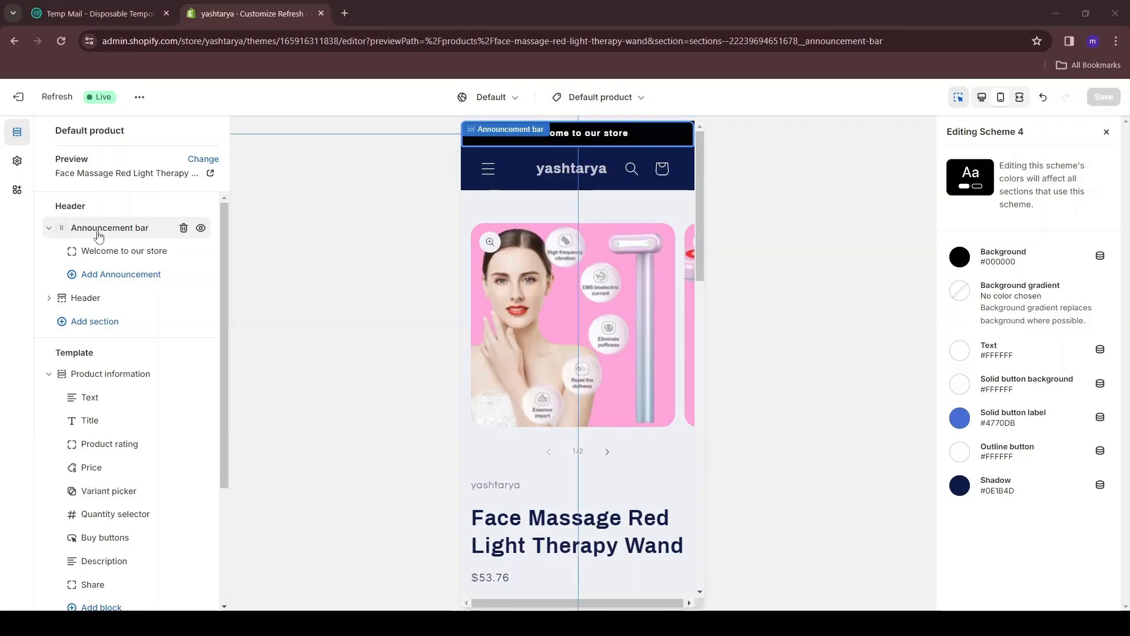
- Set the announcement text to "UP TO 35% OFF + FREE SHIPPING" and save the theme
click(118, 252)
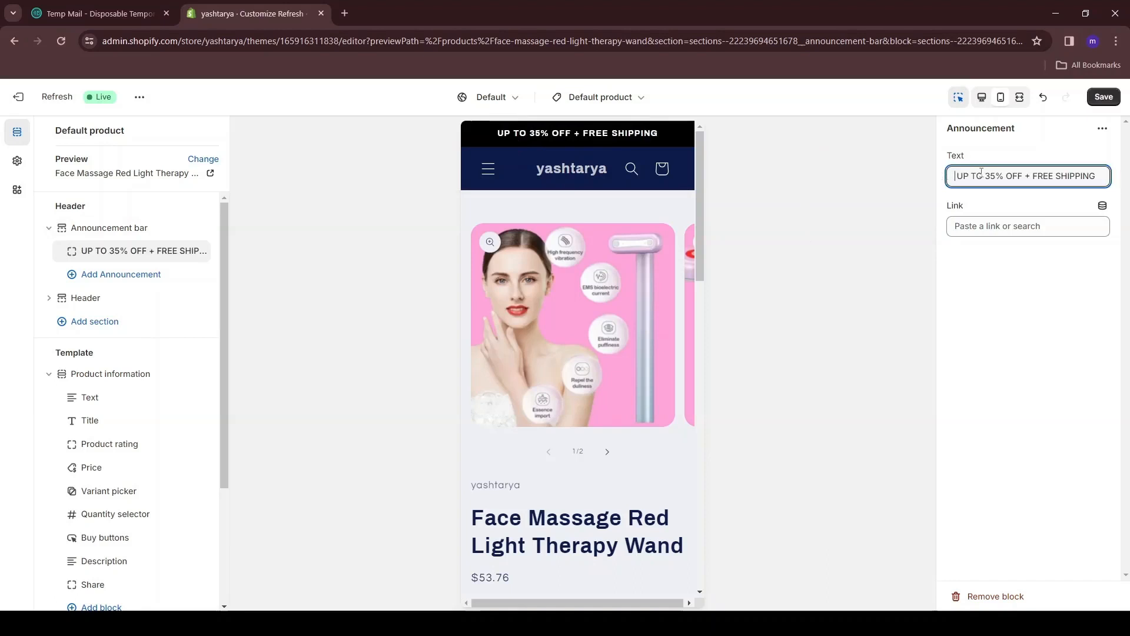
key(ctrl+s)
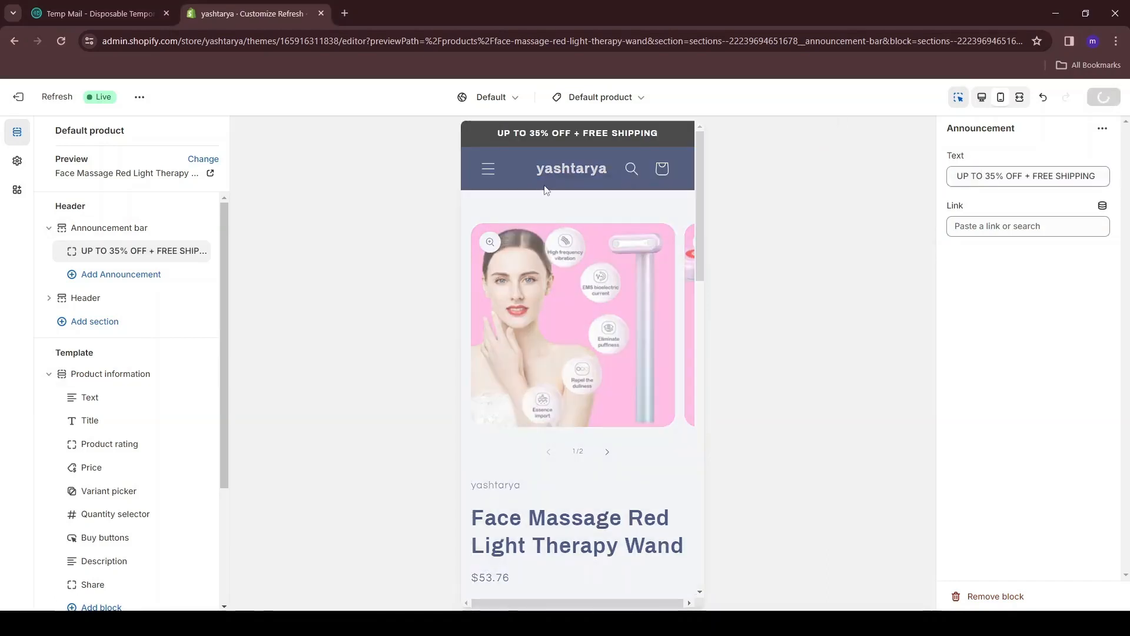
- In the header's color scheme, Scheme 3, set the background to white #FFFFFF and the text to black #000000
click(510, 163)
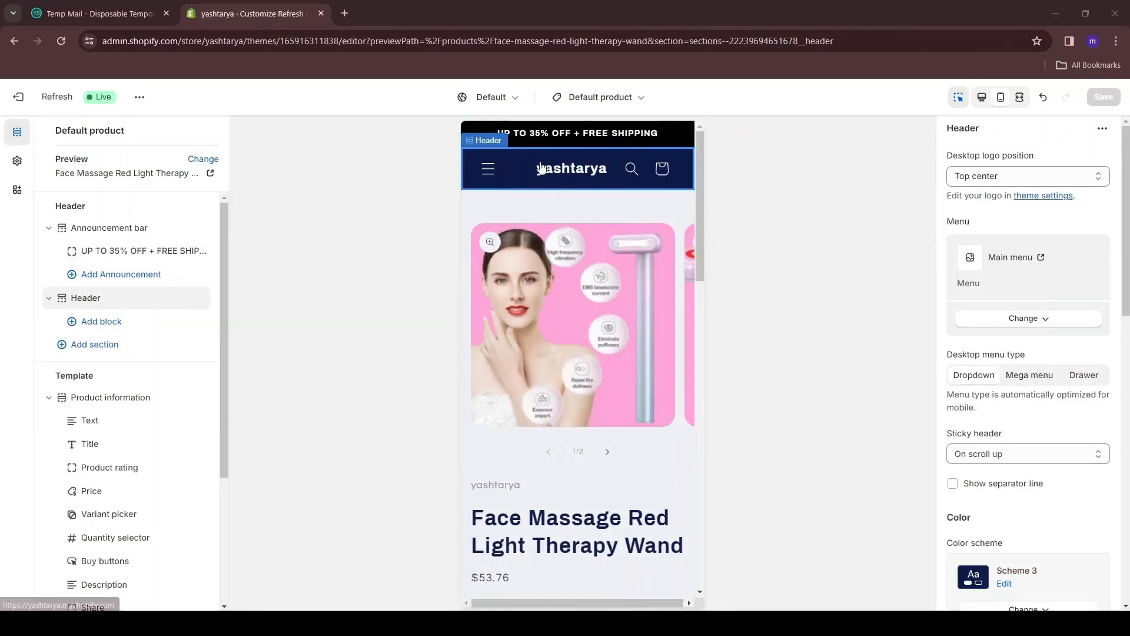
click(101, 301)
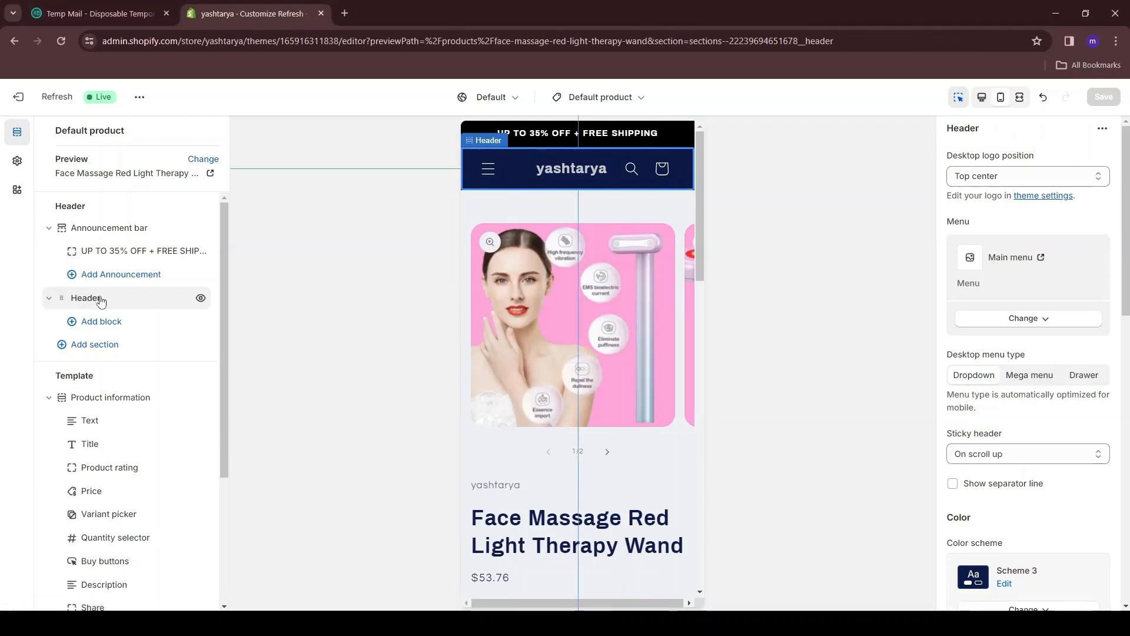
scroll(1015, 272, down, 5)
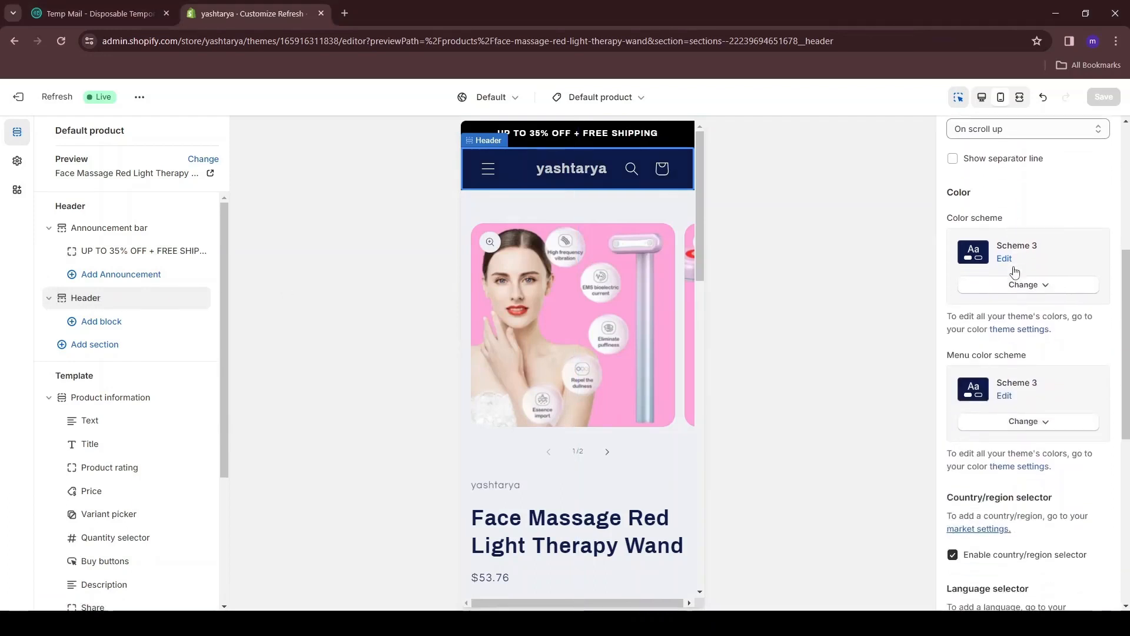
scroll(1014, 272, down, 1)
drag(946, 296, 1030, 299)
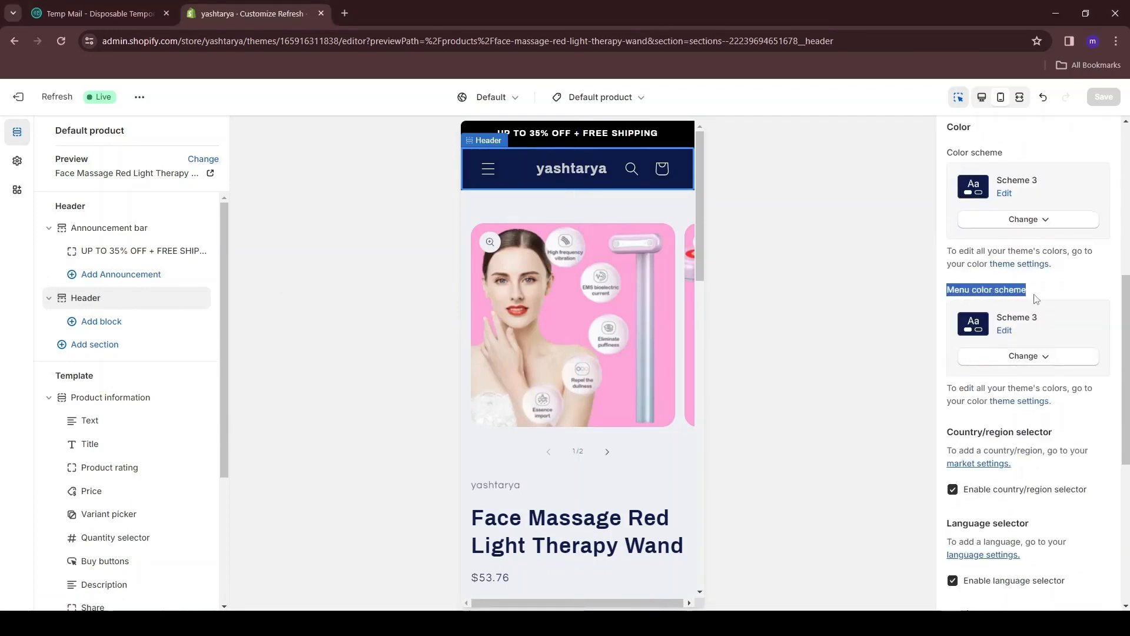
click(1029, 356)
click(1004, 330)
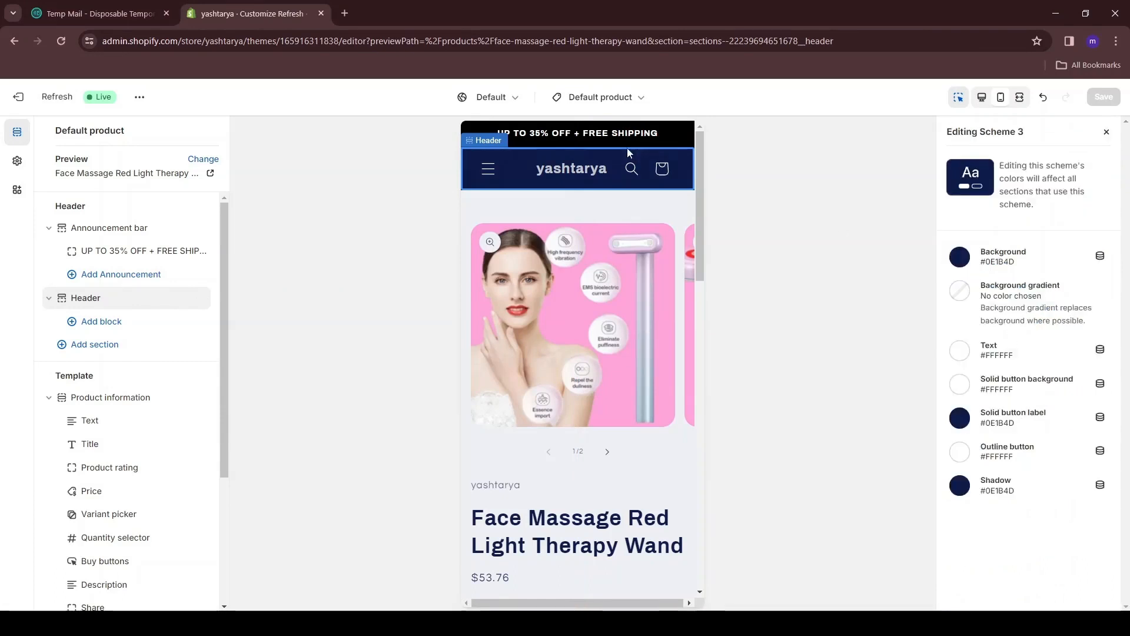
click(961, 259)
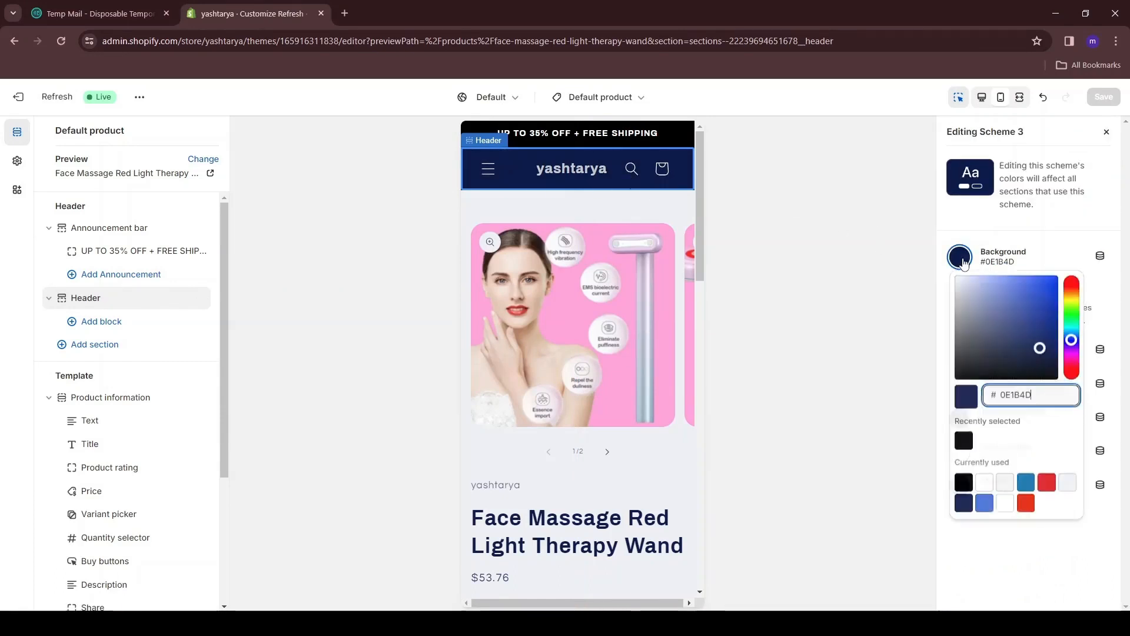
drag(961, 298, 932, 267)
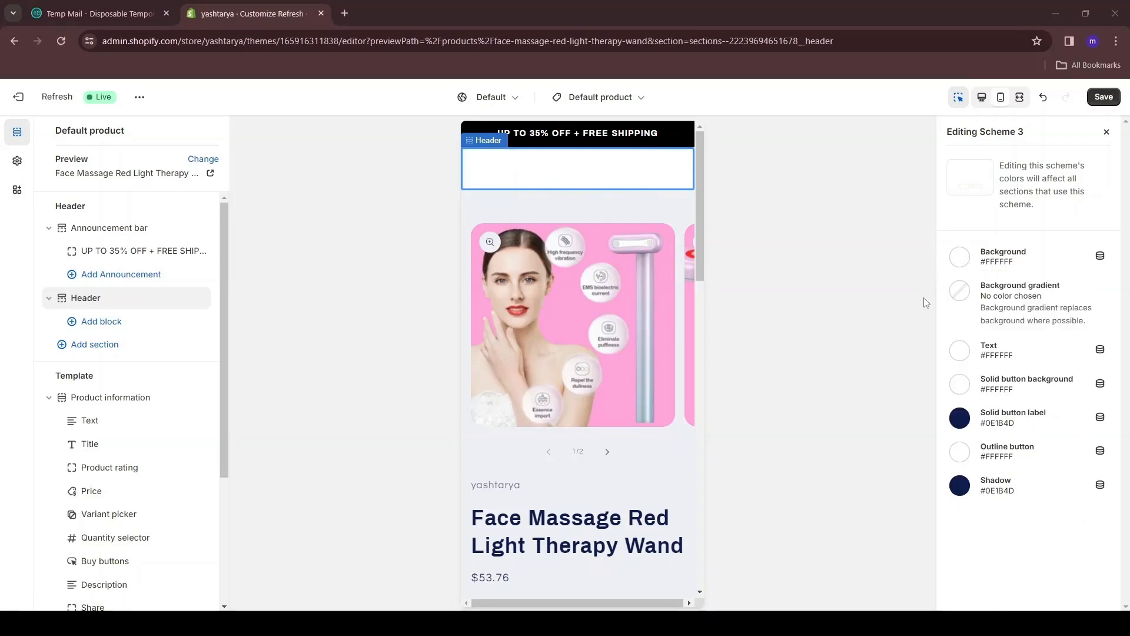
click(960, 351)
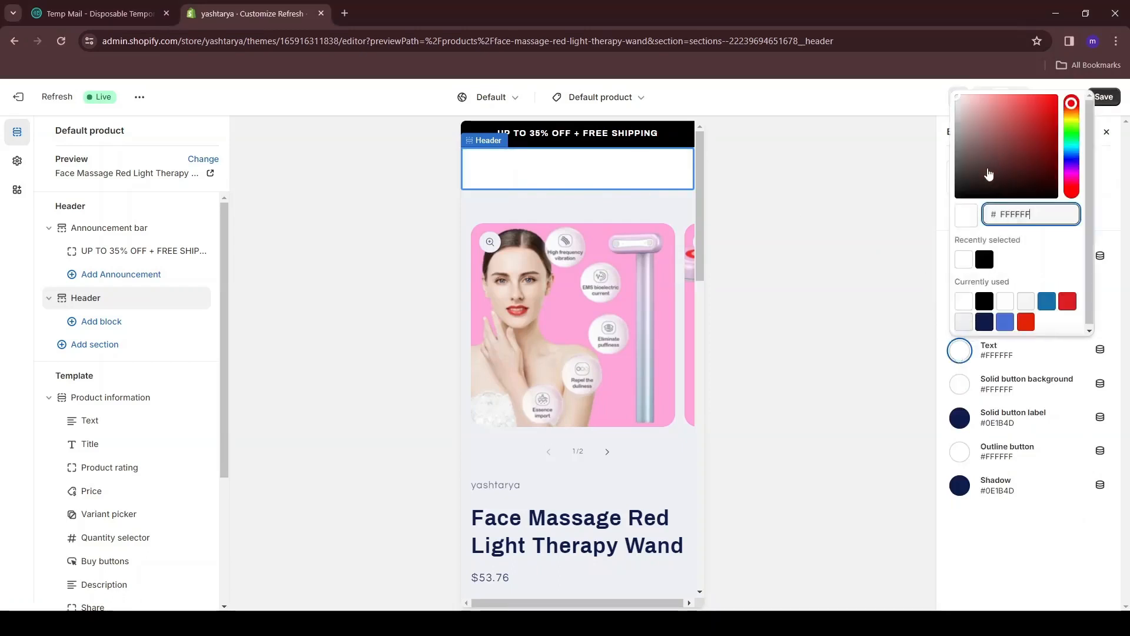
drag(988, 171, 917, 219)
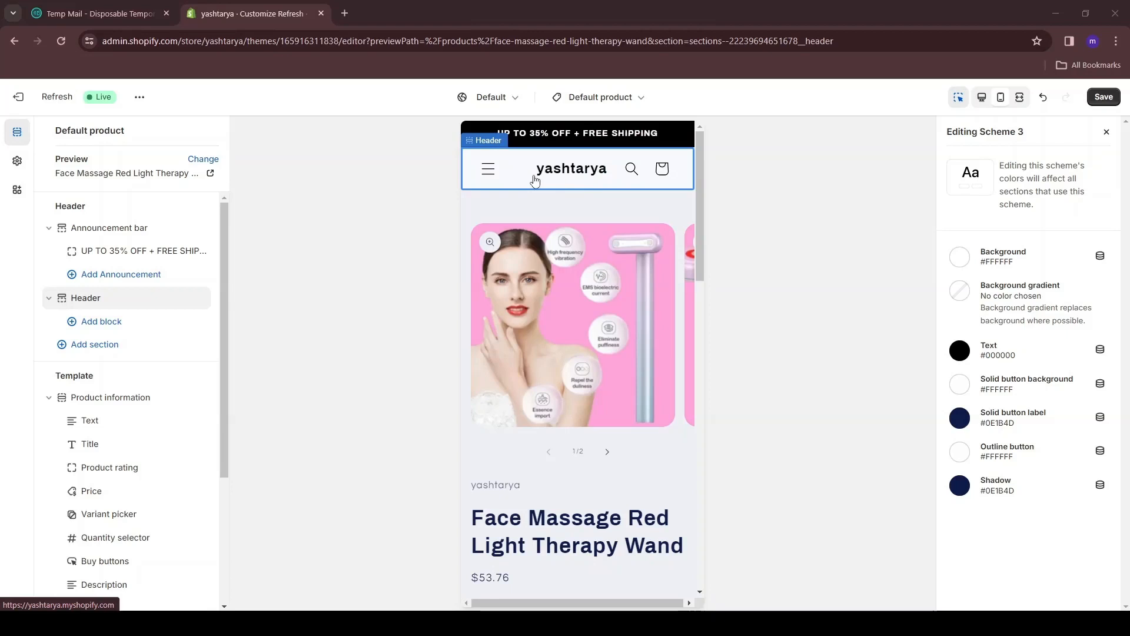
- Set the YASHTARY image, file 1, as the store logo in the theme settings and save the theme
click(17, 165)
click(137, 170)
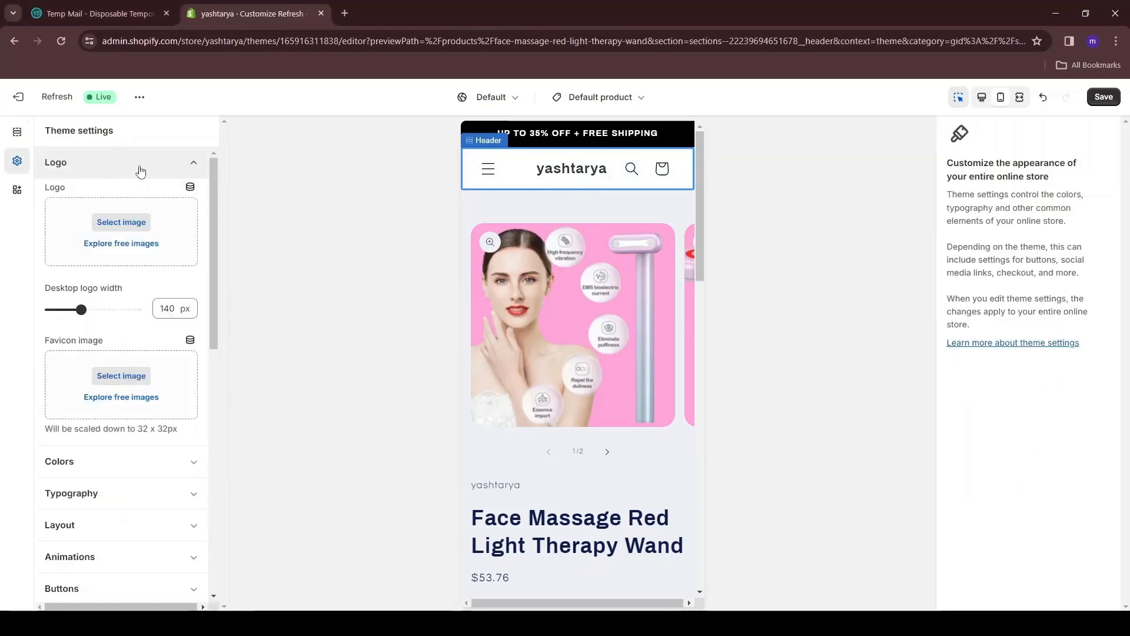
click(121, 222)
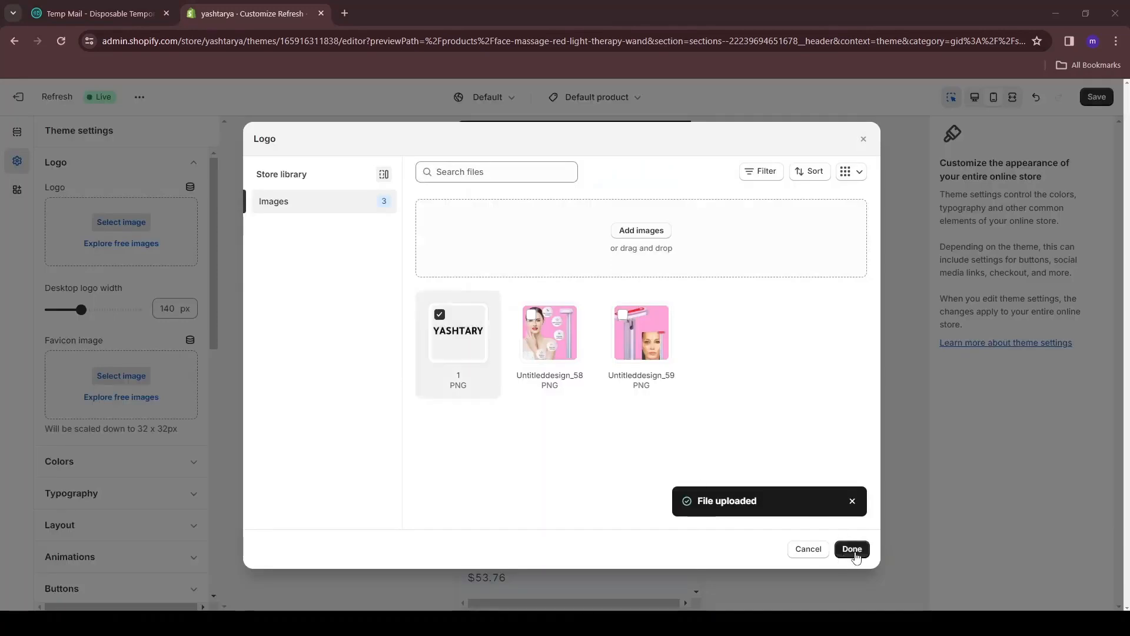
click(852, 549)
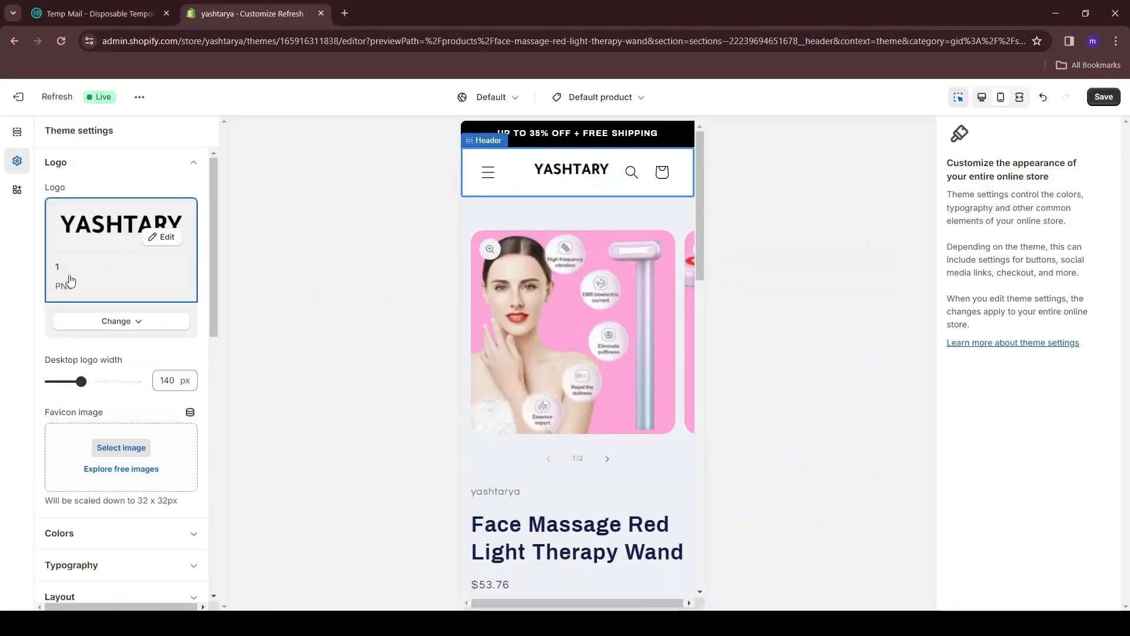
click(1101, 101)
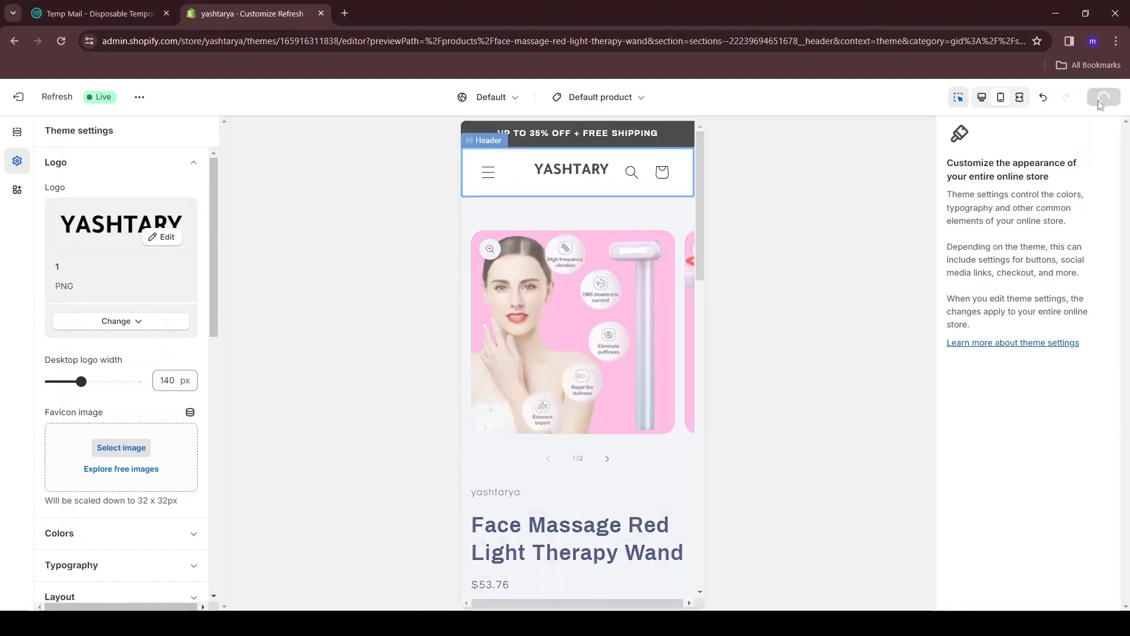
- Change the background of the Product information section's color scheme, Scheme 1, to white #FFFFFF and save the theme
scroll(526, 215, down, 1)
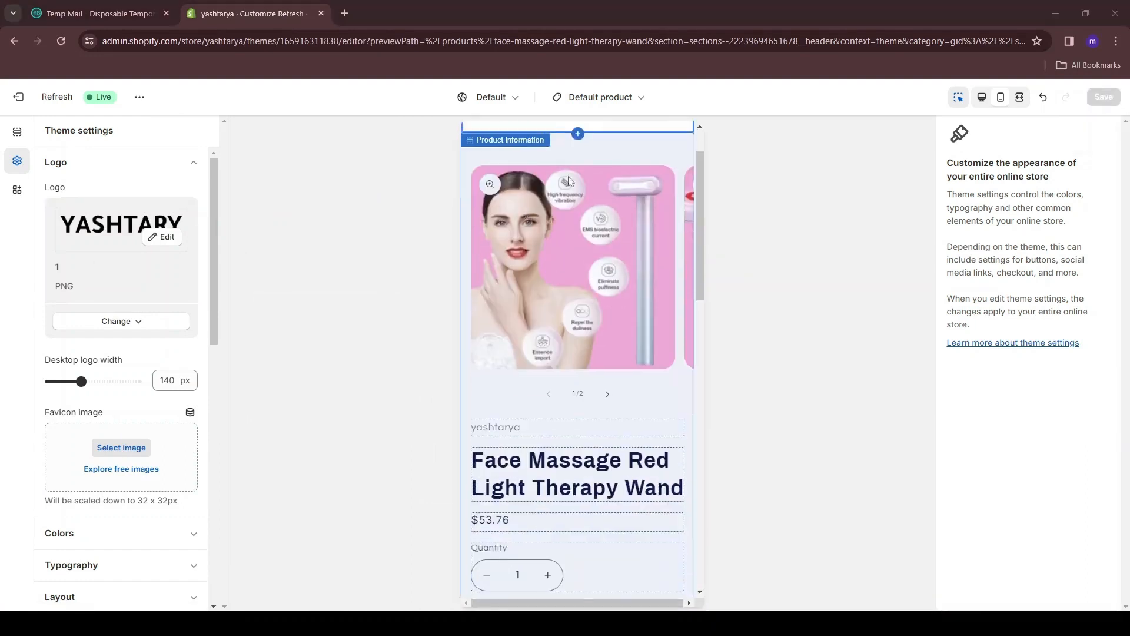
click(570, 155)
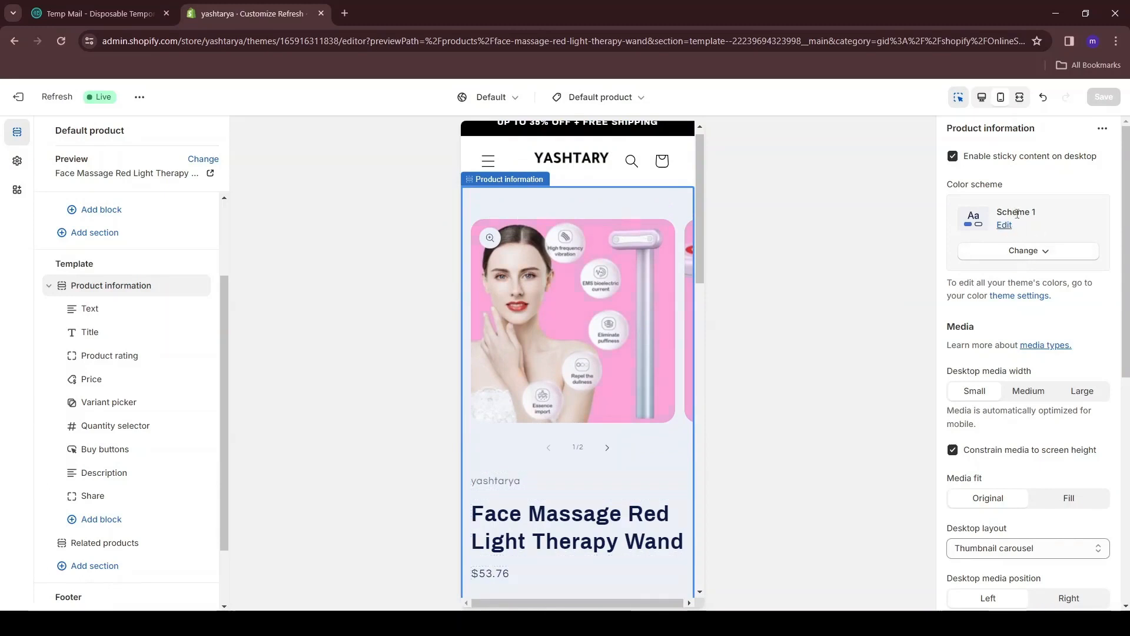
click(1005, 226)
click(958, 262)
click(983, 425)
click(912, 237)
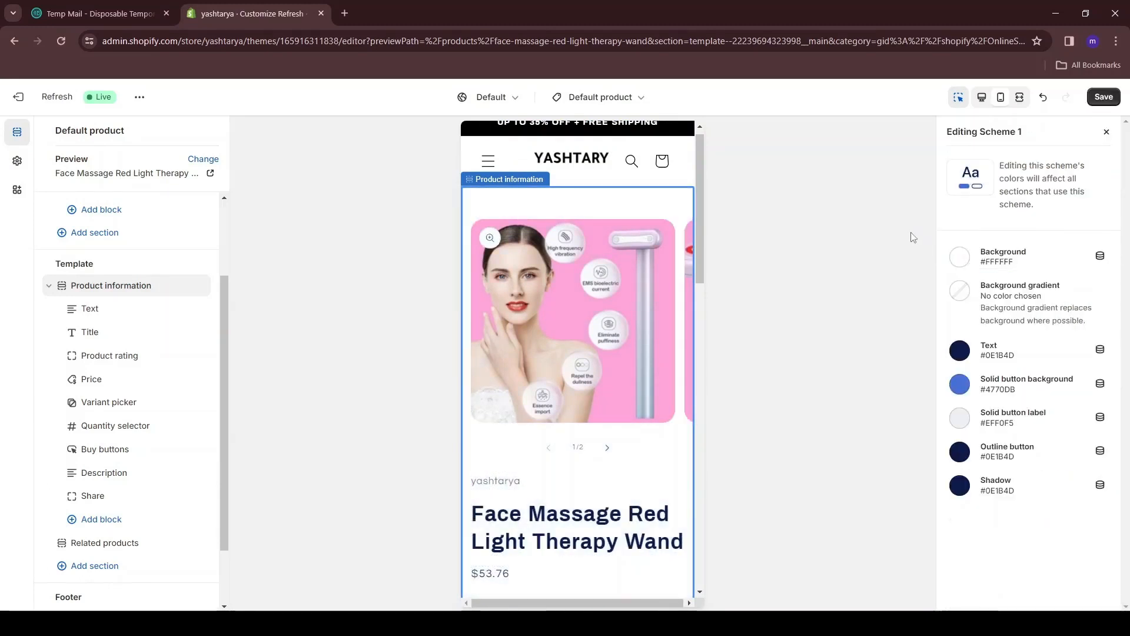
- Hide the vendor Text block above the product title in the Product information section
scroll(564, 401, down, 4)
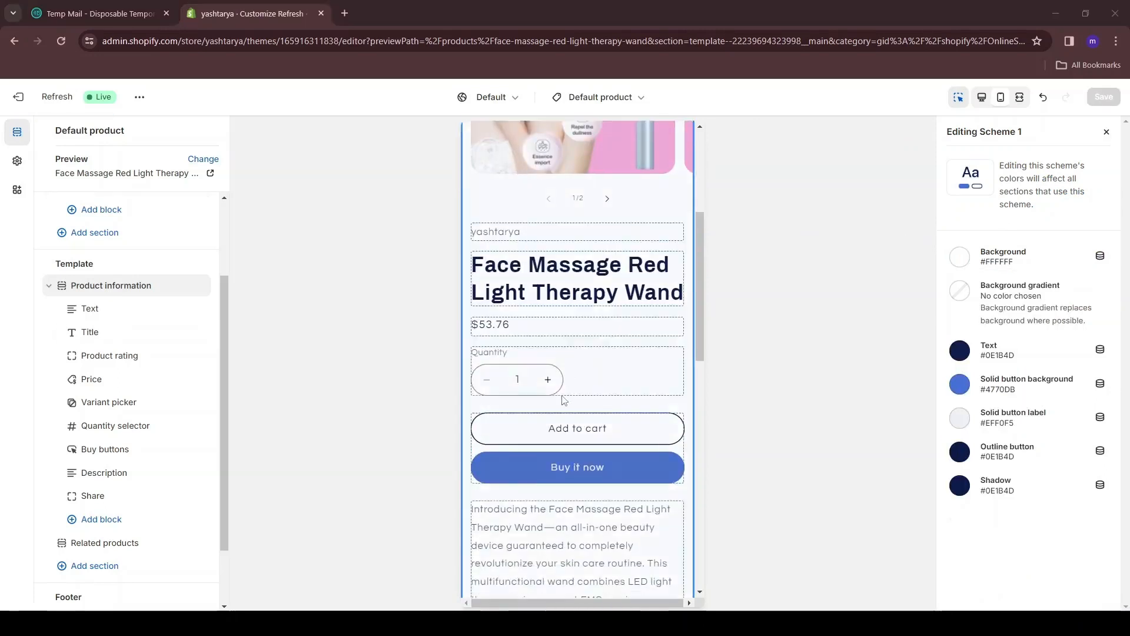
click(531, 234)
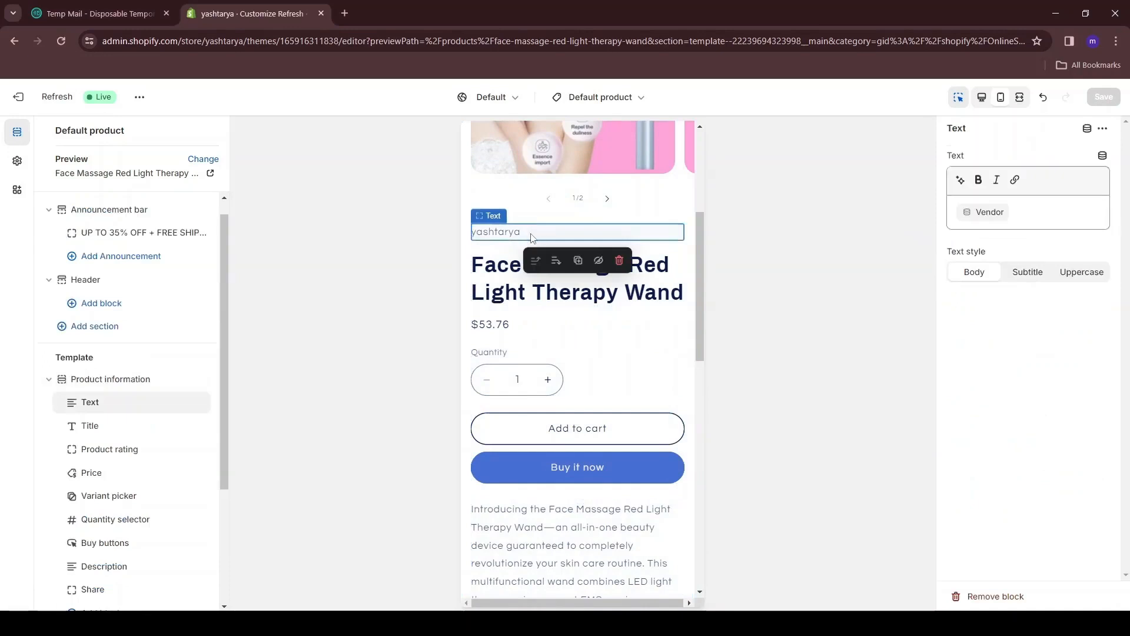
mouse_move(202, 405)
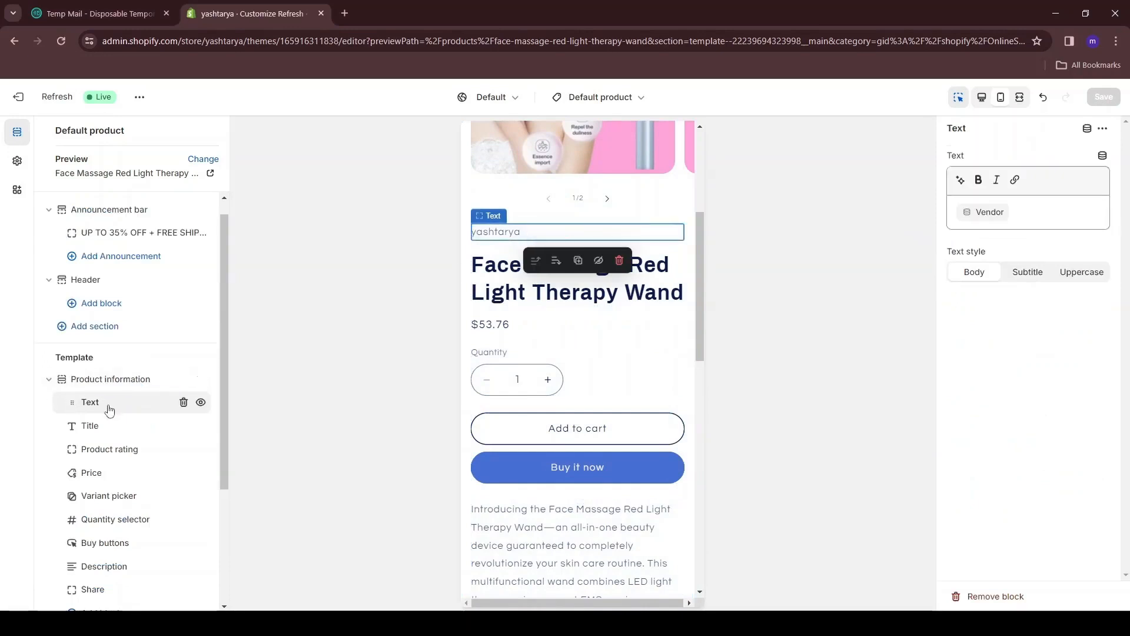
click(201, 403)
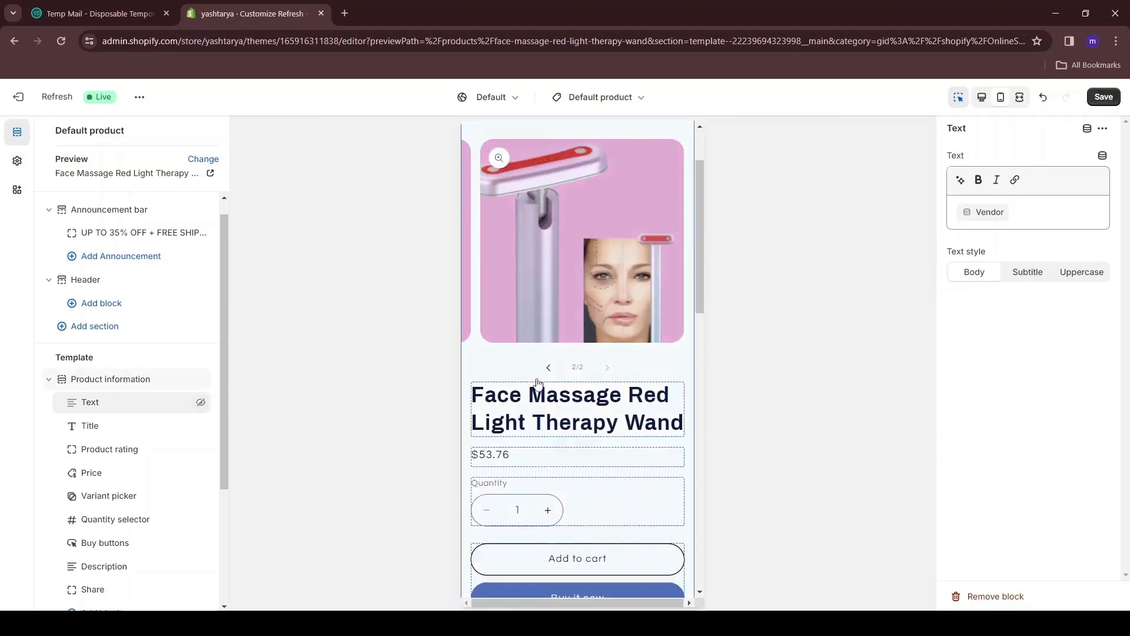
scroll(538, 383, down, 2)
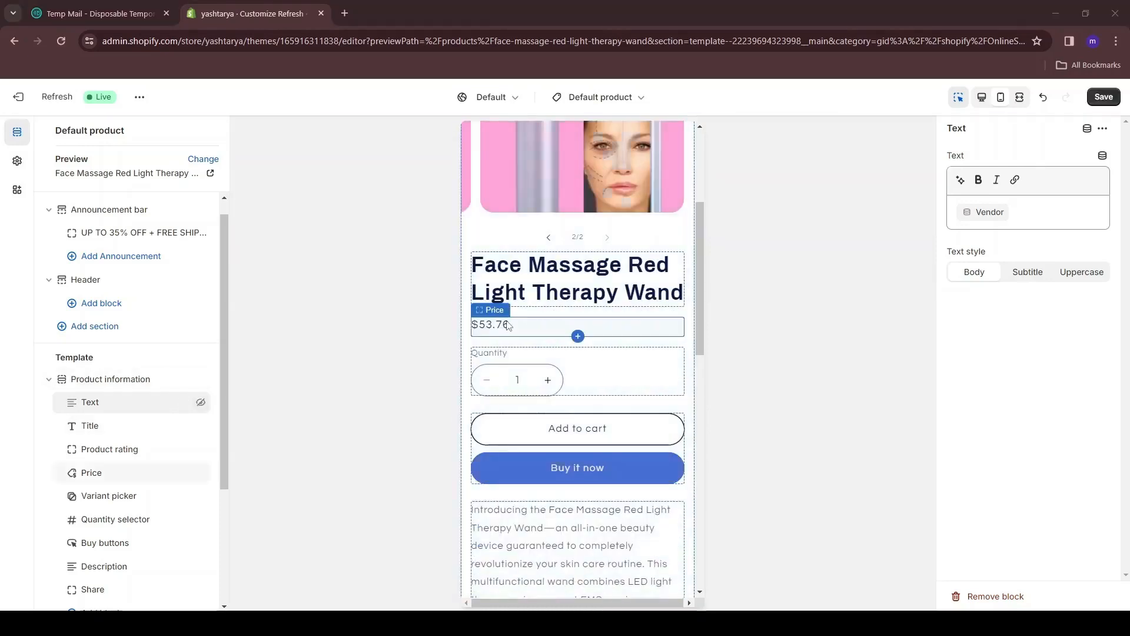
- Hide the Price and Quantity selector blocks of the product page and save the theme
click(507, 326)
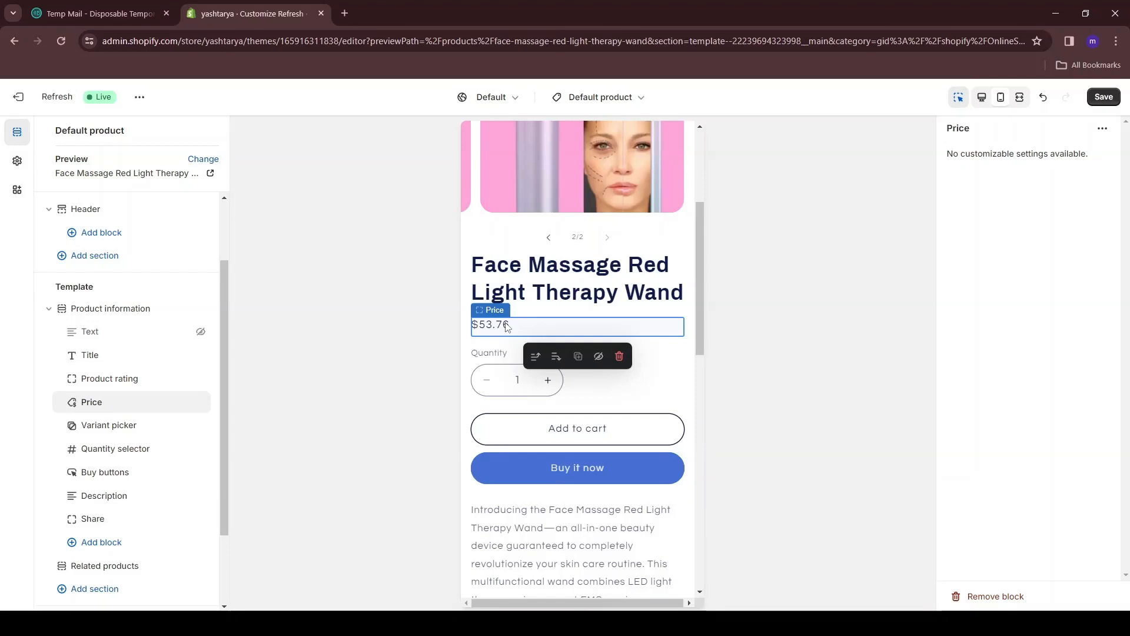
mouse_move(199, 406)
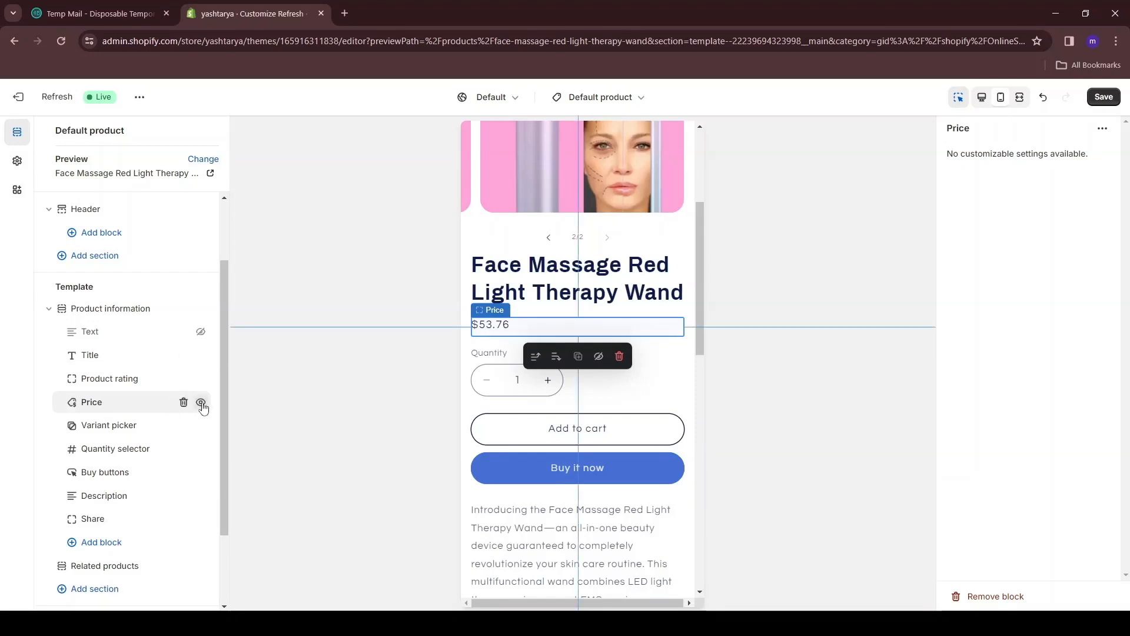
click(201, 403)
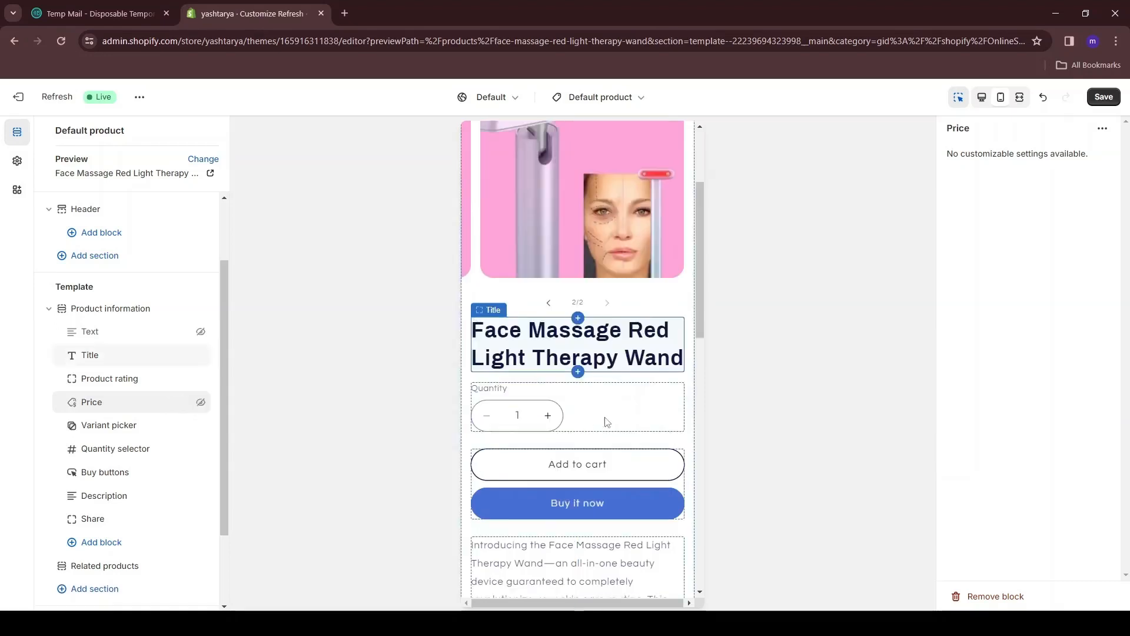
click(594, 408)
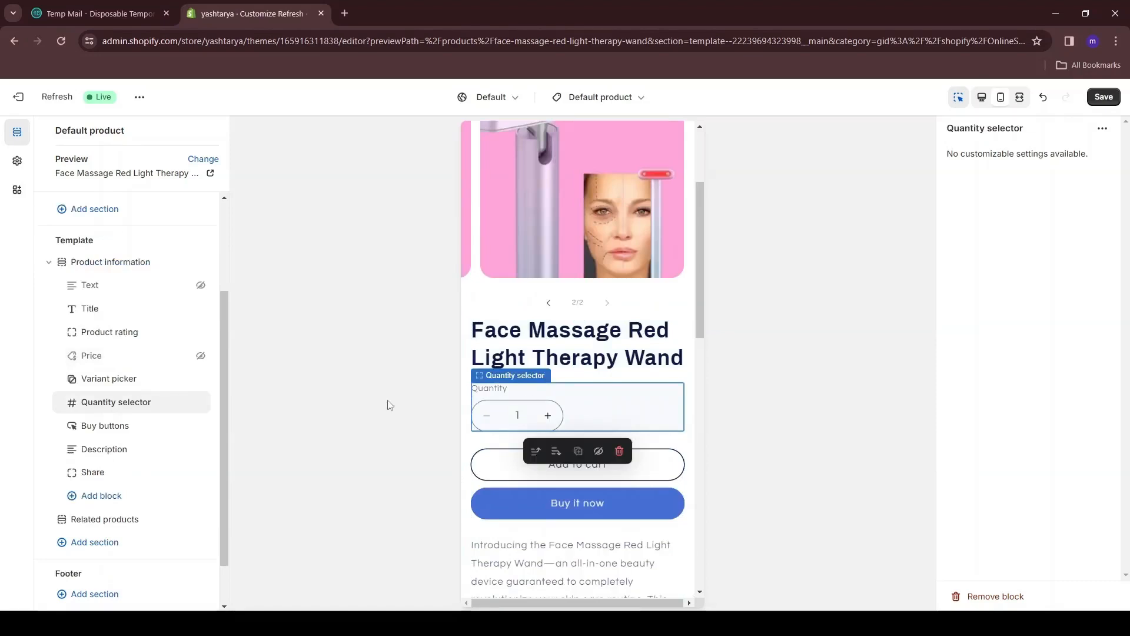
click(201, 403)
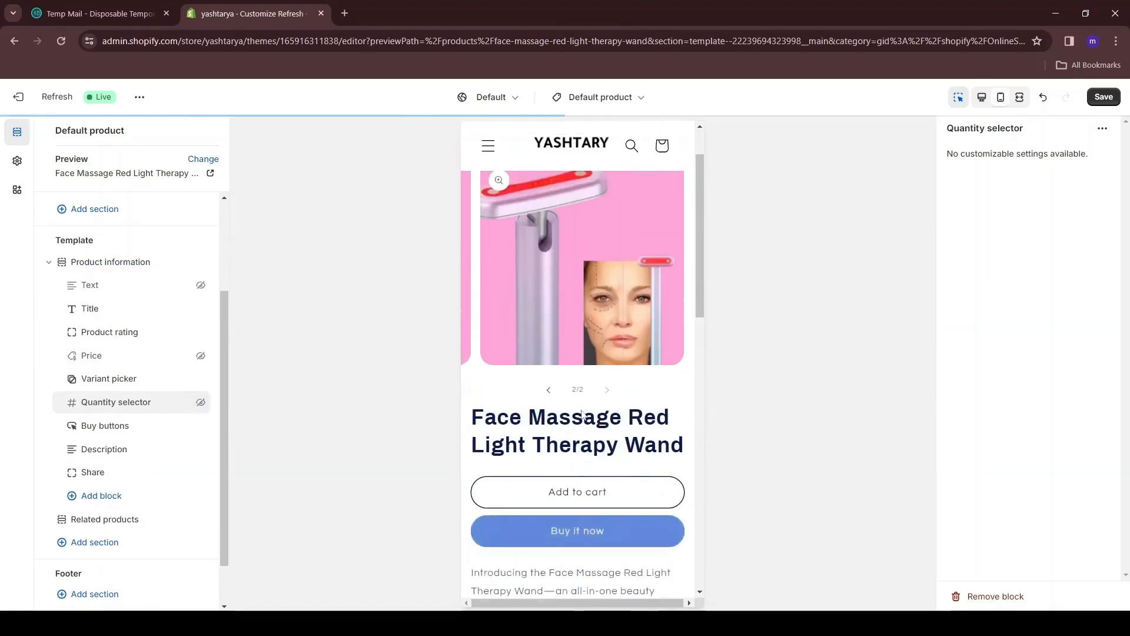
scroll(582, 414, down, 1)
scroll(551, 387, down, 1)
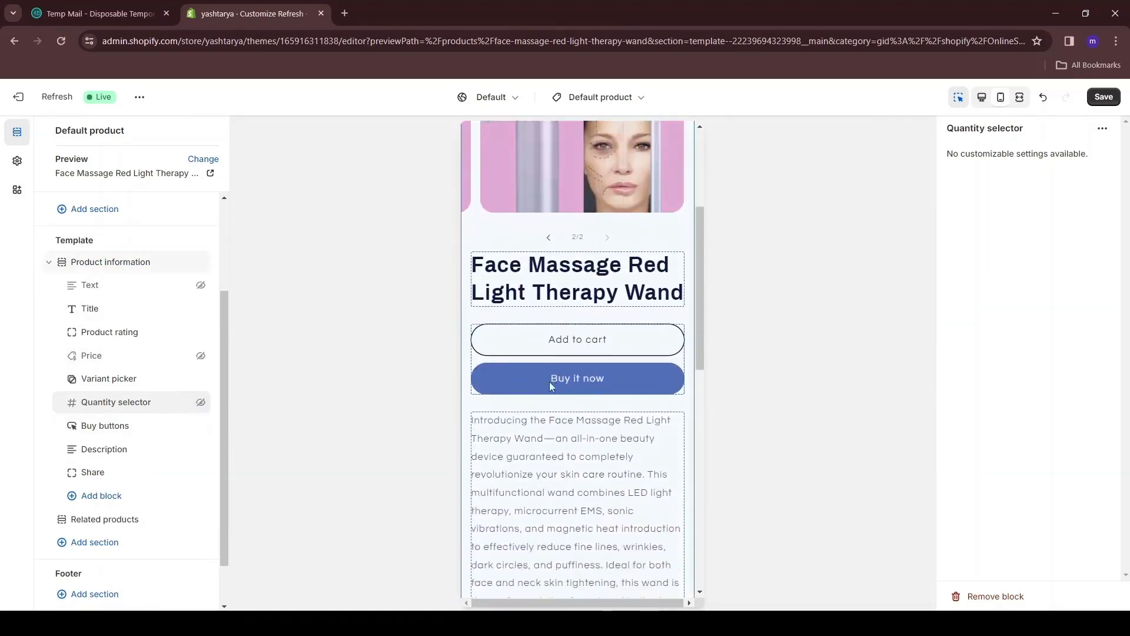
scroll(552, 387, down, 3)
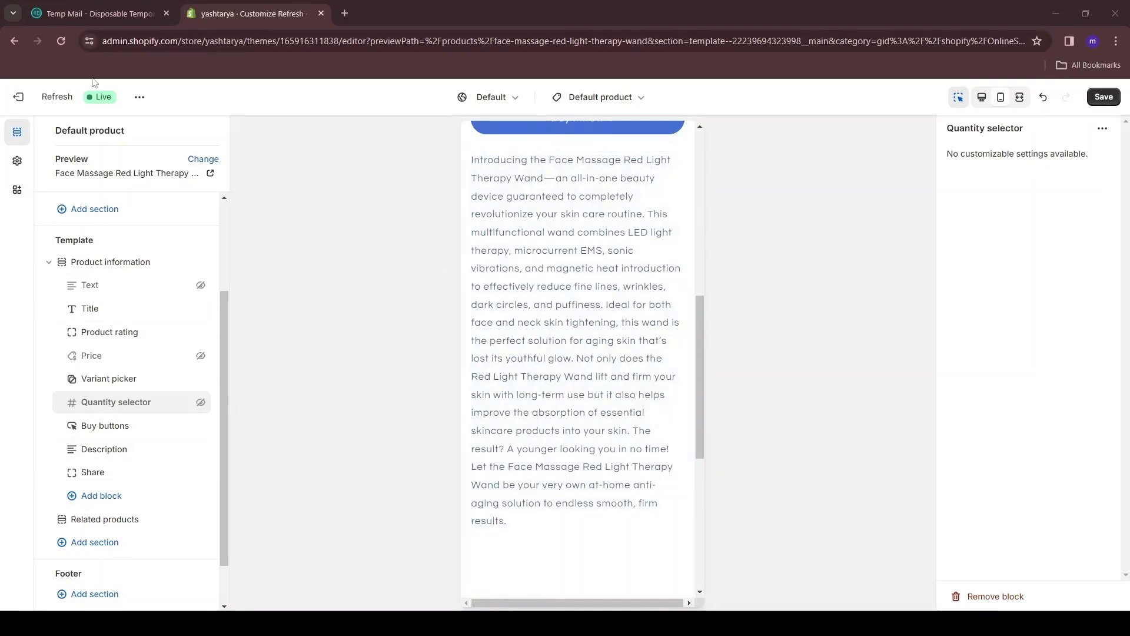
click(1104, 96)
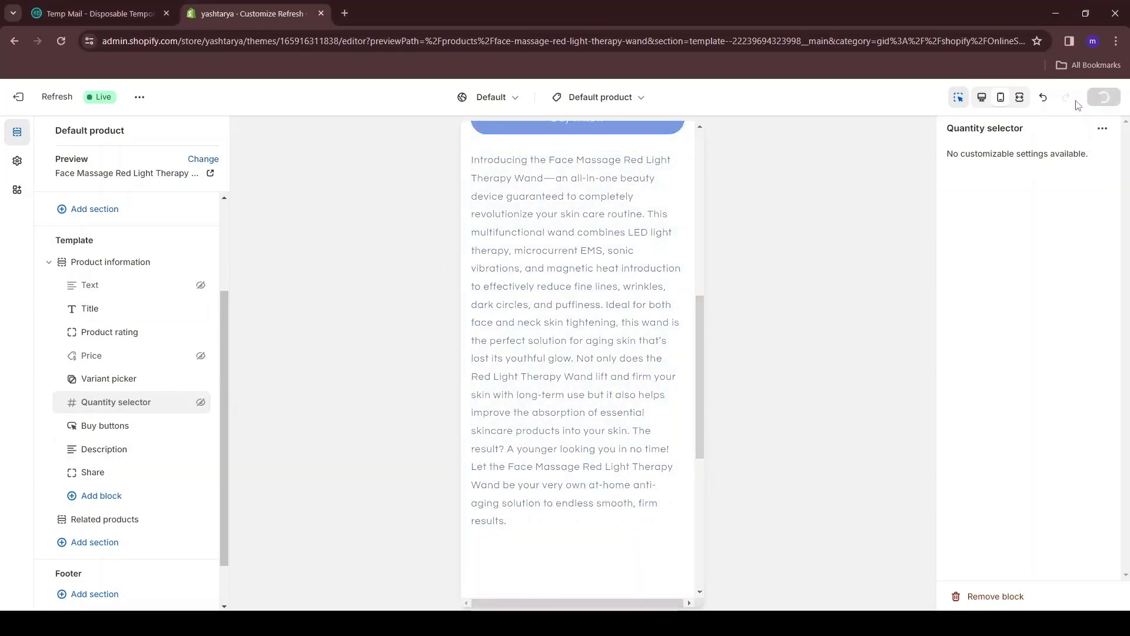
- Open the store admin in a separate browser tab and bring up the Face Massage Red Light Therapy Wand product
right_click(20, 100)
click(65, 111)
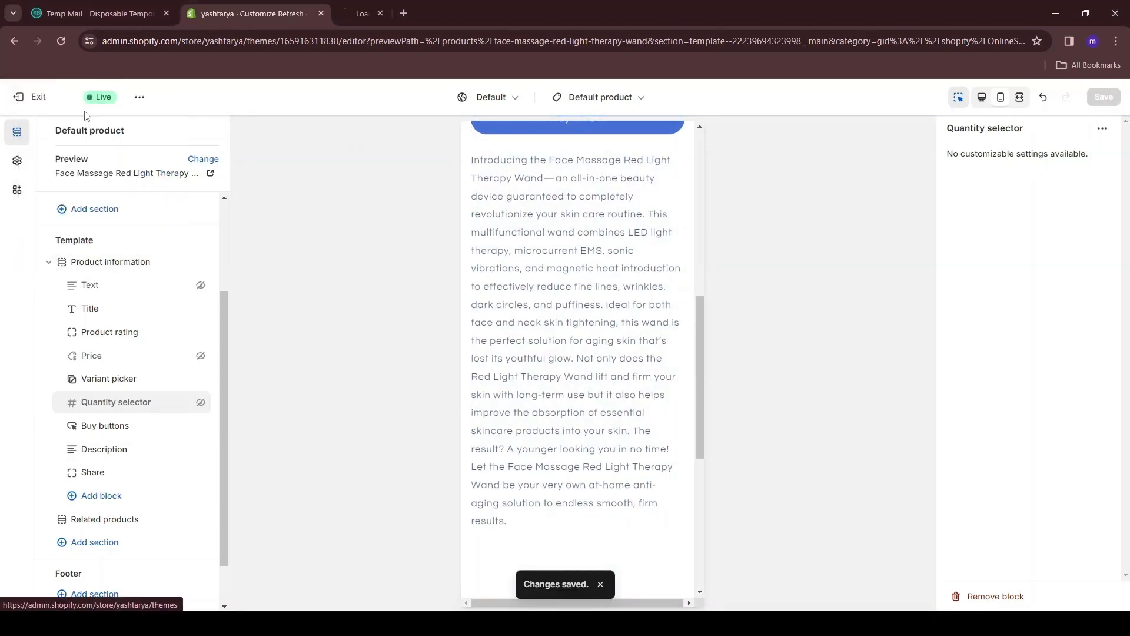
key(ctrl+Tab)
key(ctrl+shift+Tab)
key(ctrl+Tab)
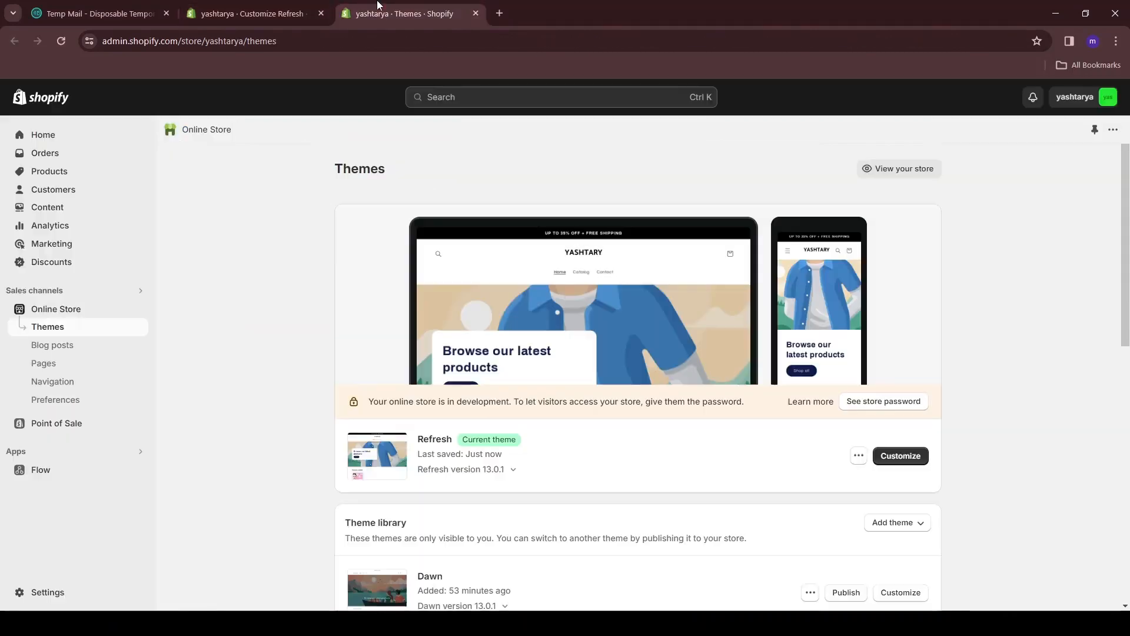
click(49, 170)
click(320, 295)
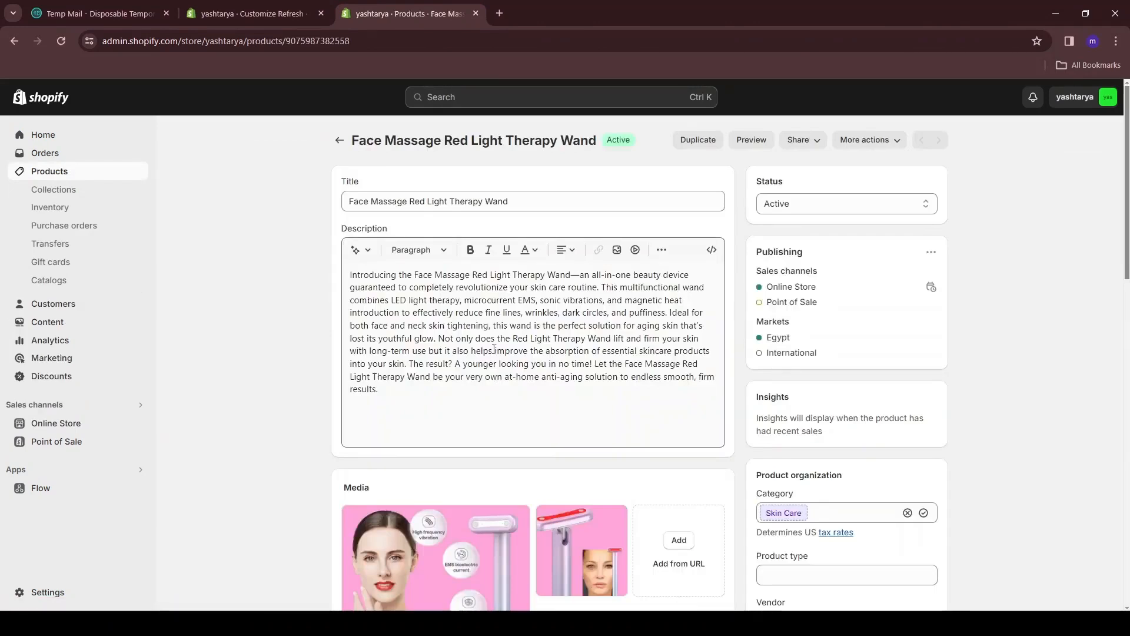
- Copy the product description and have ChatGPT summarize it into 3 customer benefits, each with an icon and a maximum of 5 words
triple_click(494, 349)
click(424, 325)
key(ctrl+a)
key(alt+Tab)
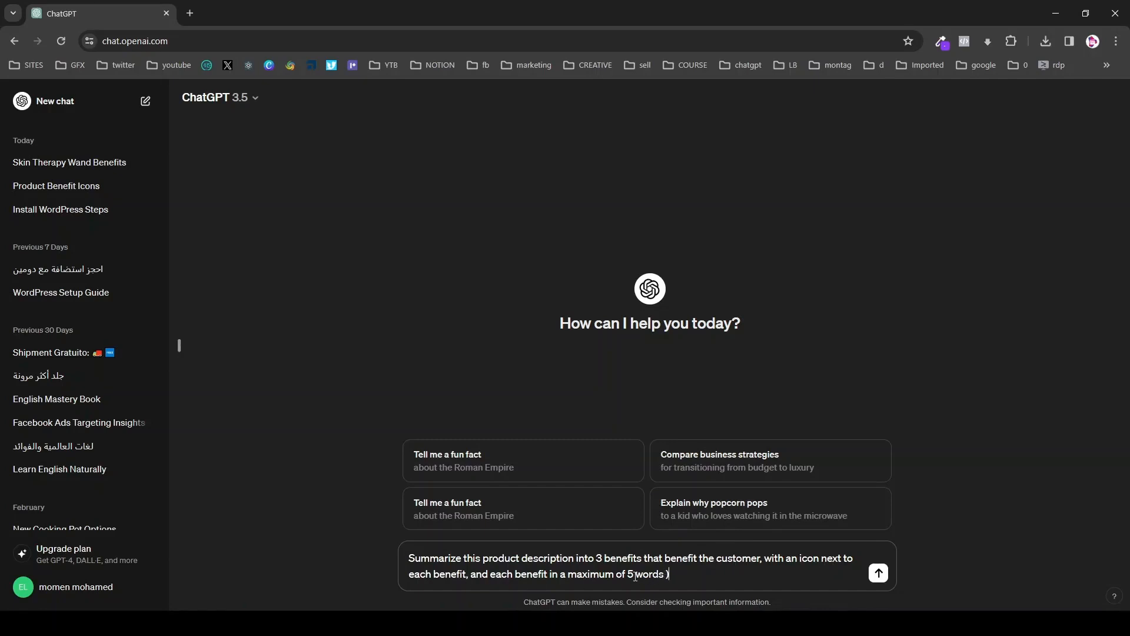
key(ctrl+v)
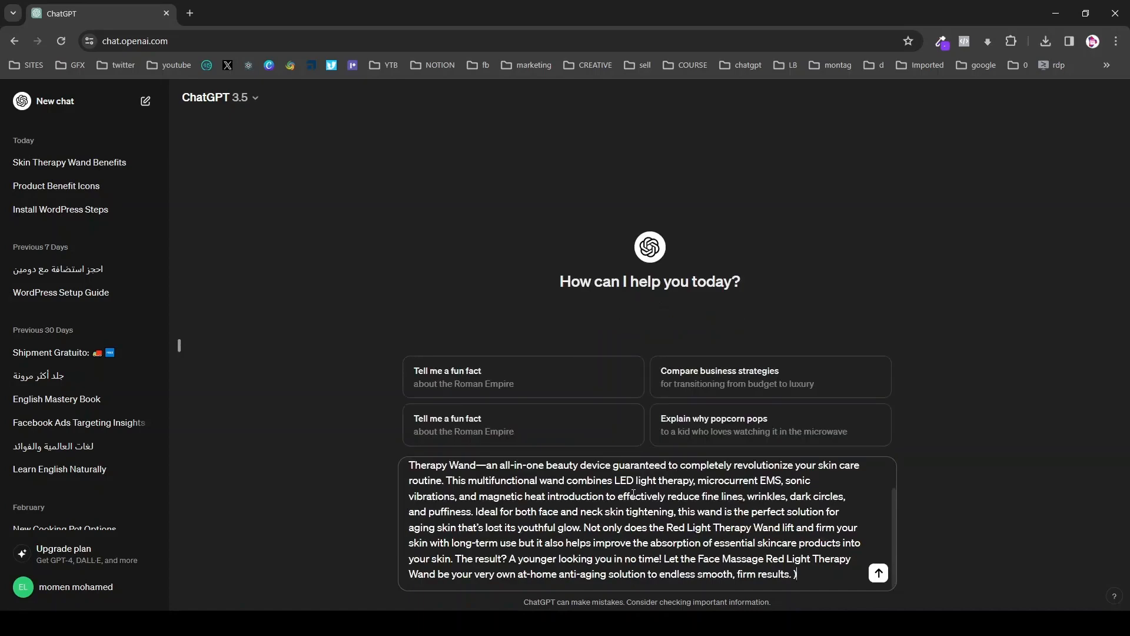
key(Return)
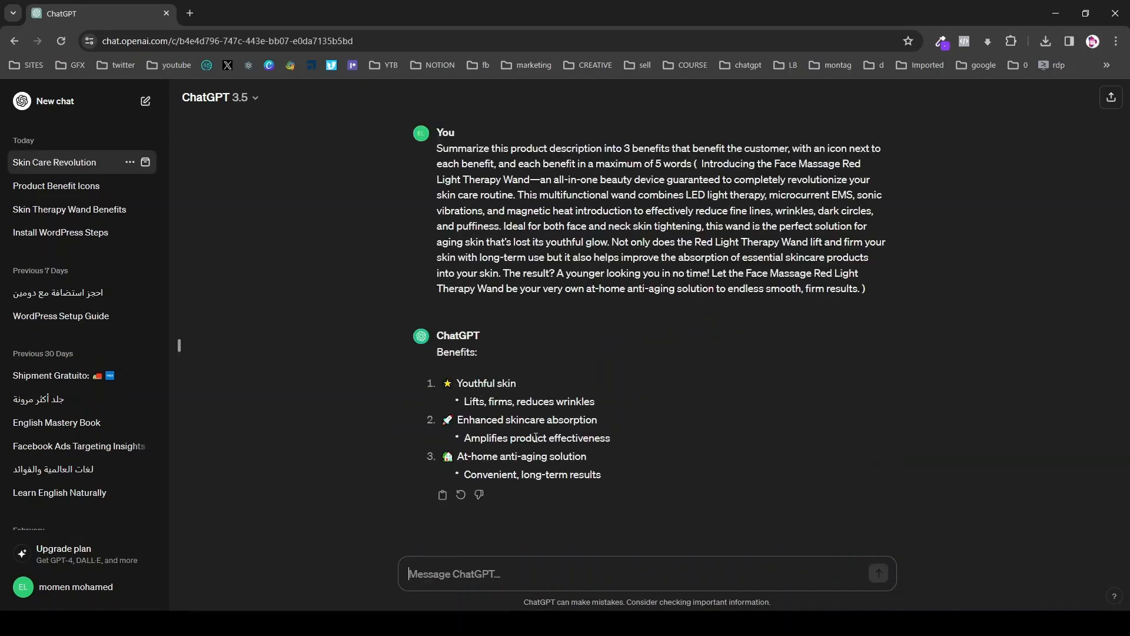
- Replace the wand's product description in Shopify with the three-benefit list from ChatGPT and save the product
drag(601, 475, 443, 383)
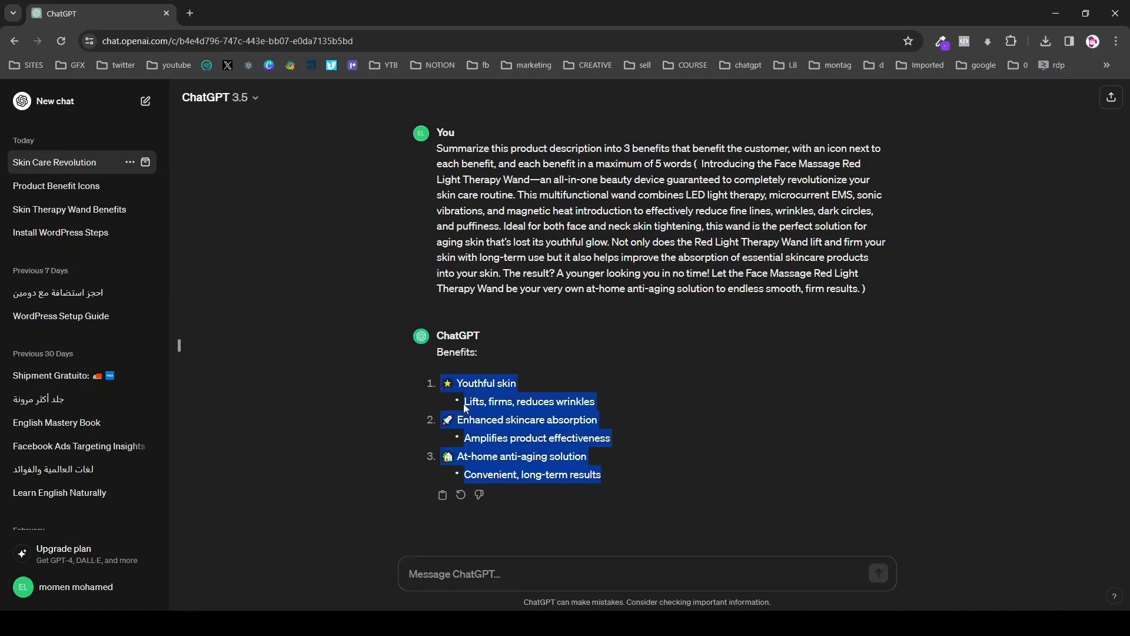
key(ctrl+c)
key(alt+Tab)
key(ctrl+v)
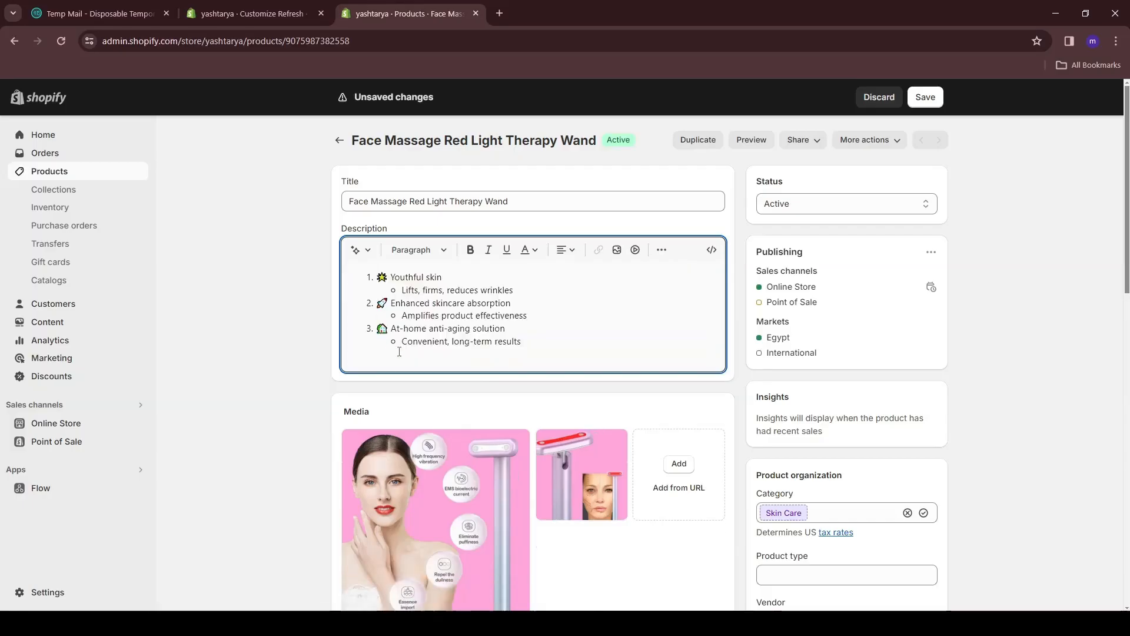
click(923, 106)
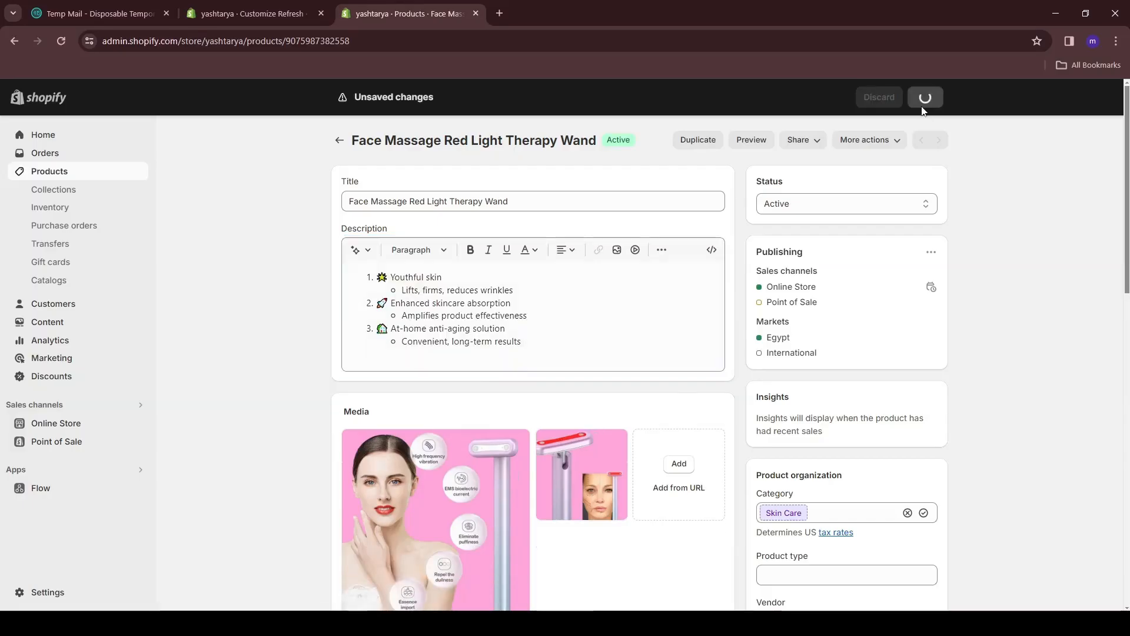
- Back in the theme editor, move the Description block directly below Title and hide the Share block
key(ctrl+shift+Tab)
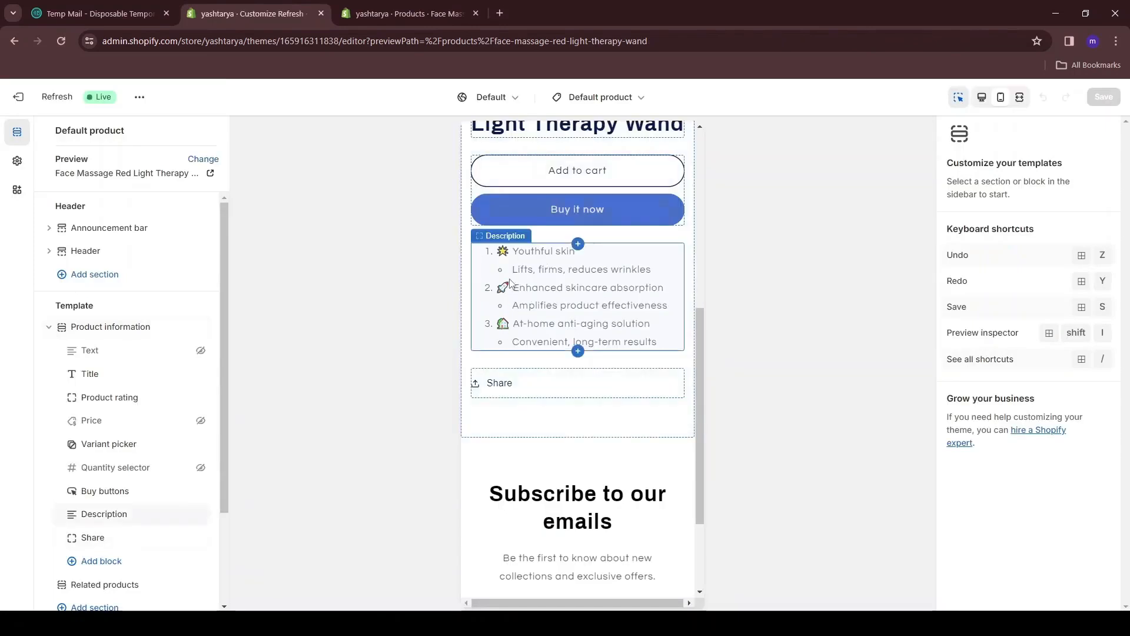
click(509, 283)
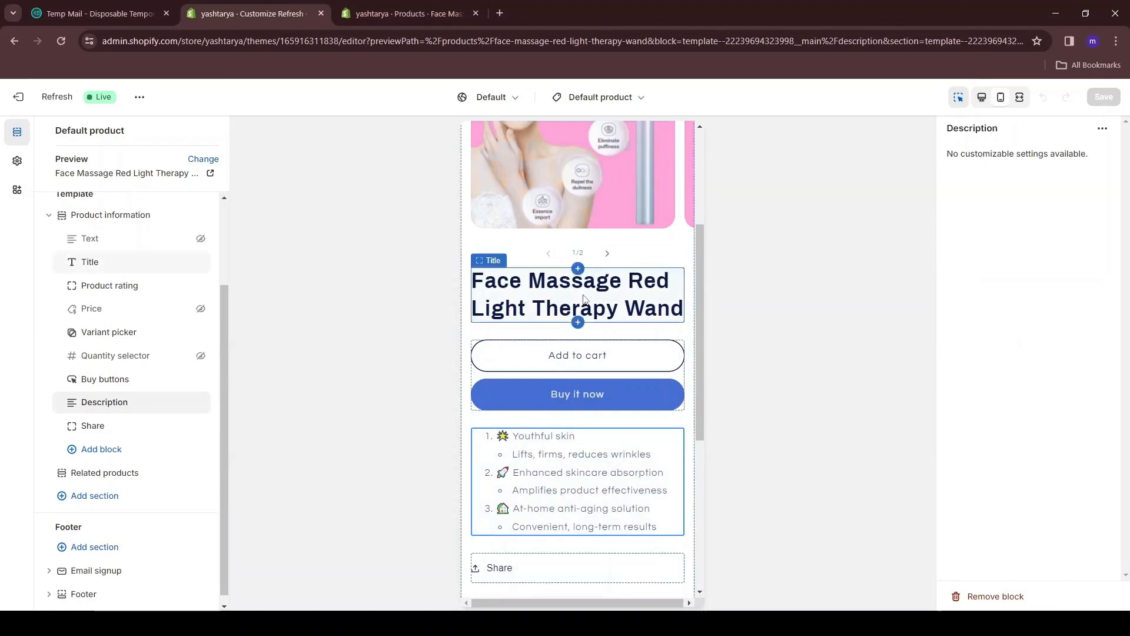
drag(99, 401, 103, 286)
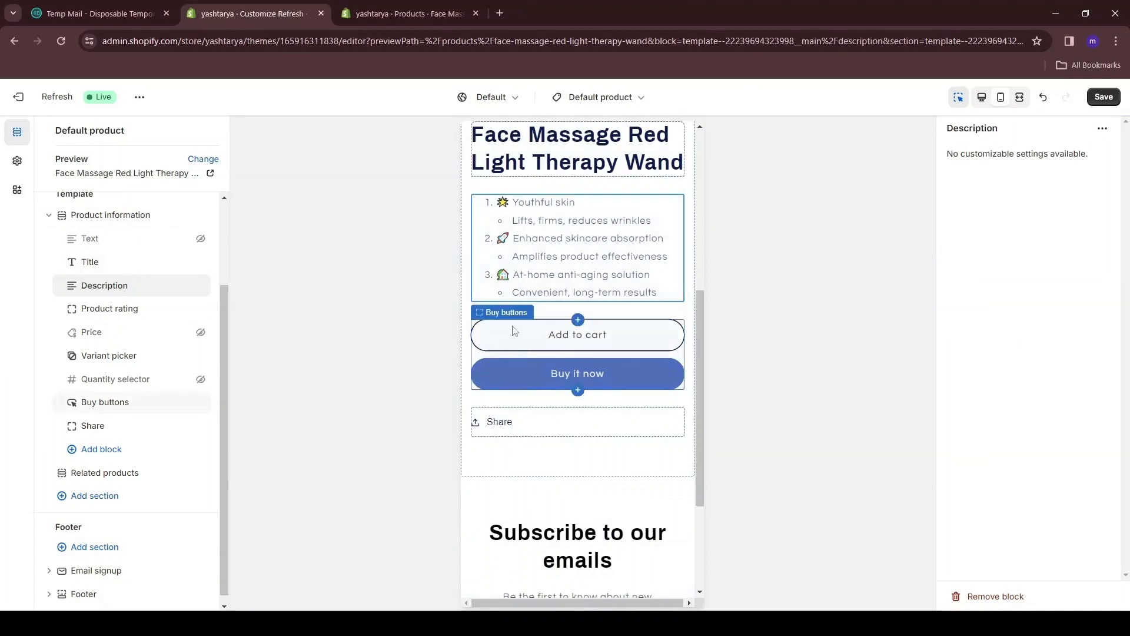
click(528, 422)
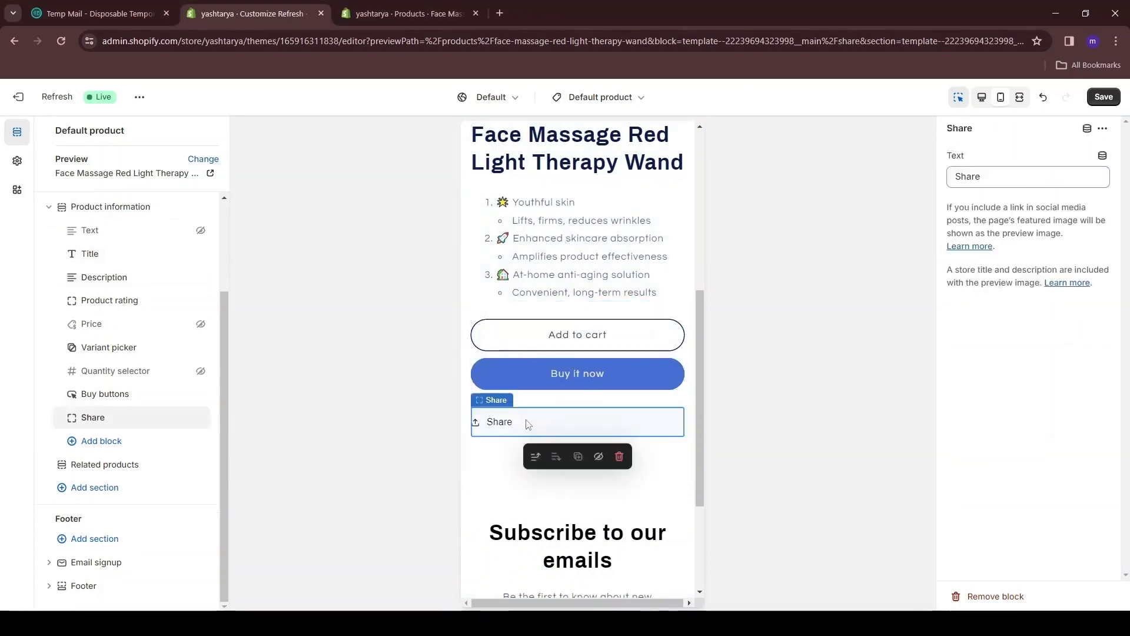
click(200, 417)
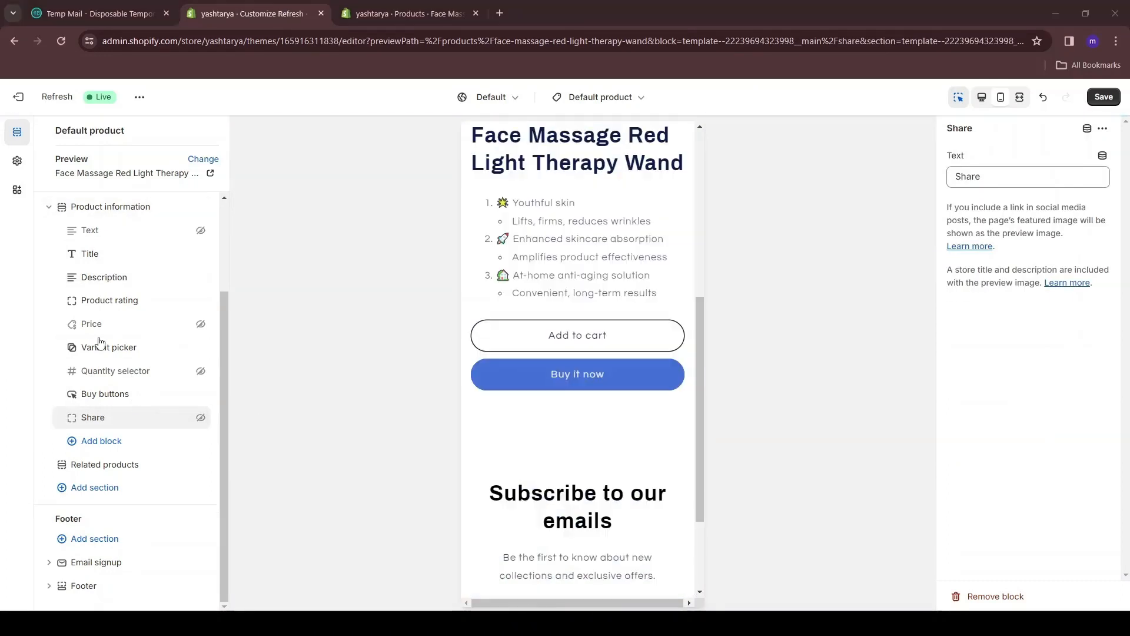
- Add a Collapsible row block under Product information and duplicate it twice to make three rows
click(107, 449)
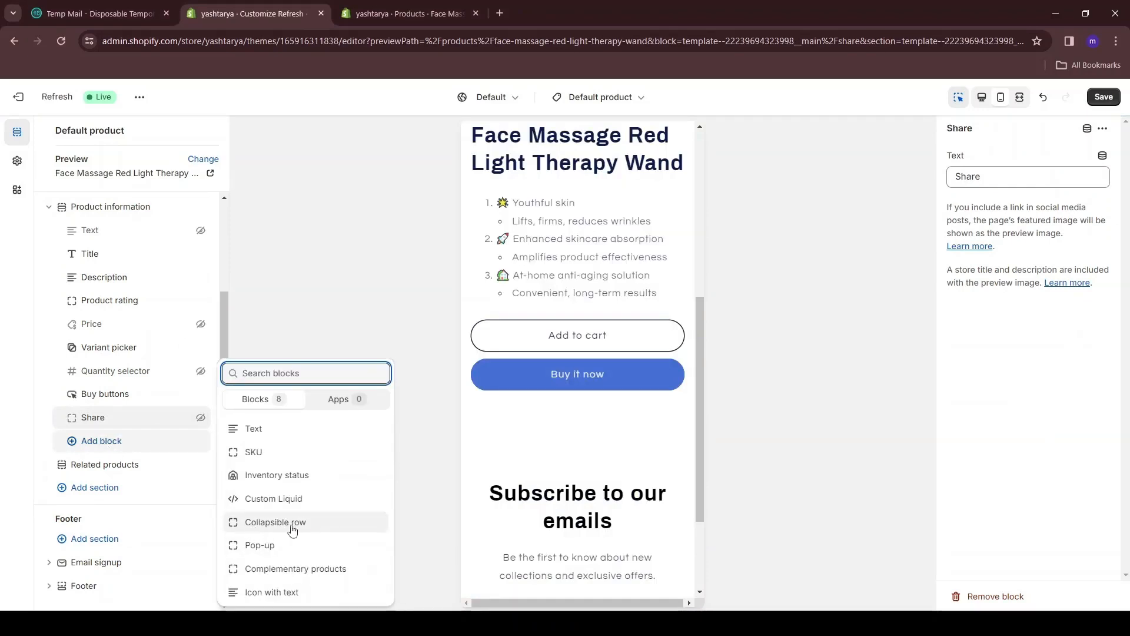
click(302, 530)
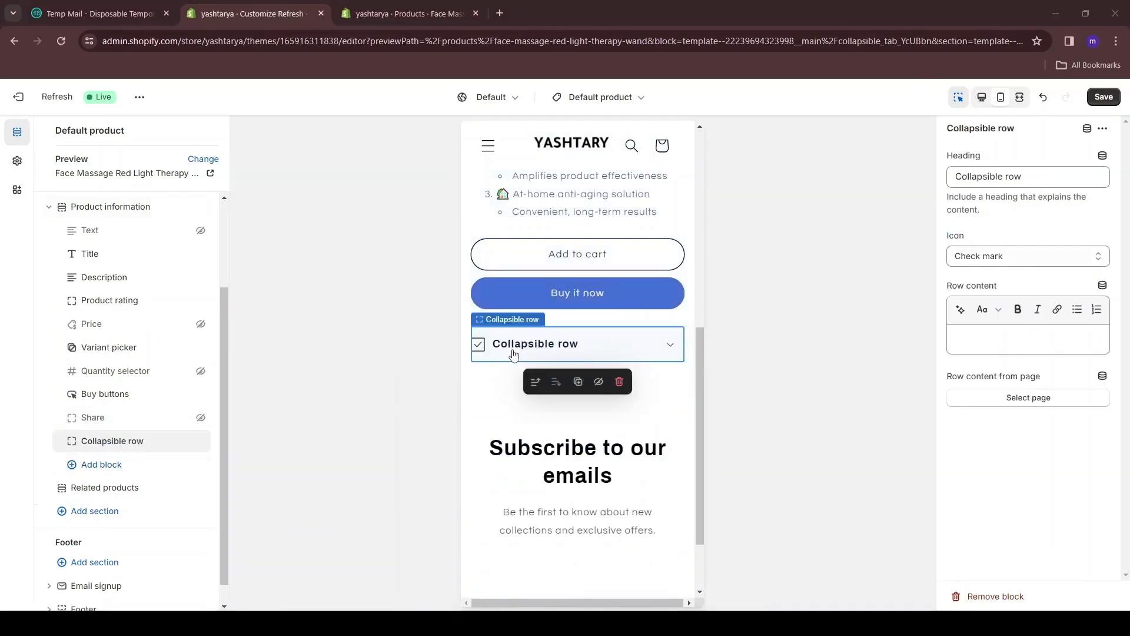
click(579, 381)
click(580, 288)
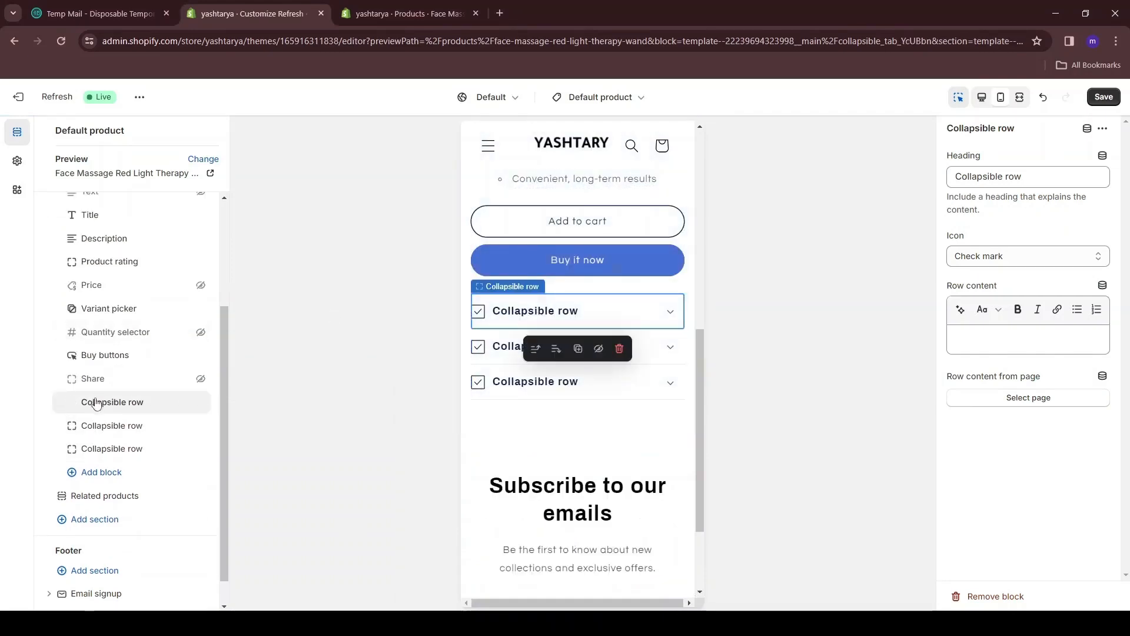
- Set the first collapsible row's heading to "HOW IT WORKS" and its icon to Question mark
triple_click(982, 178)
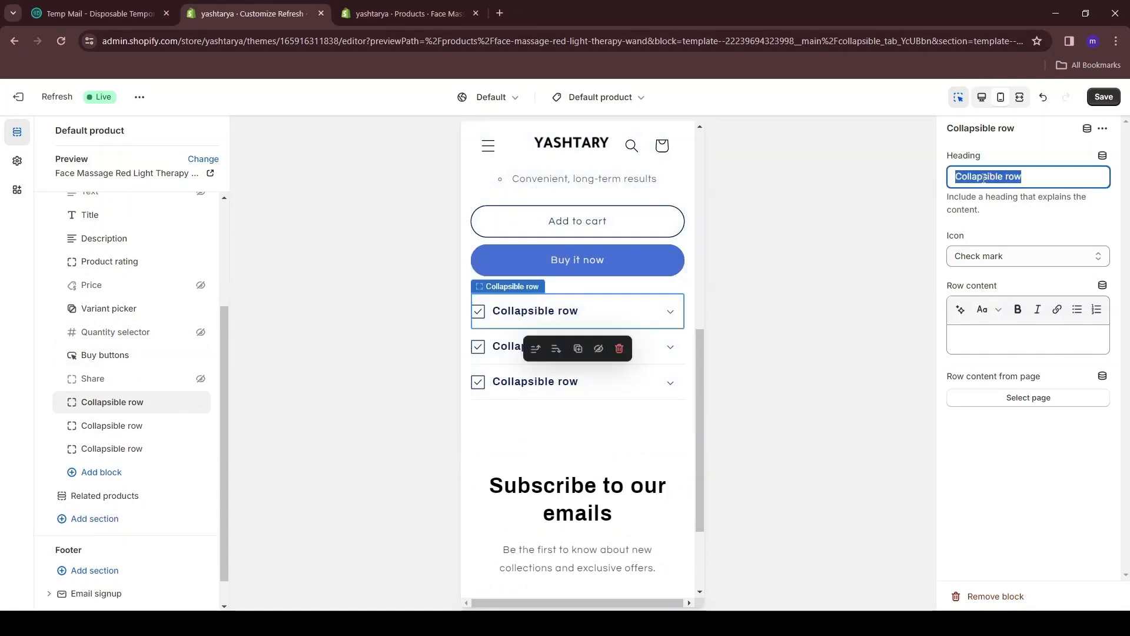
text(HOW IT WORKS)
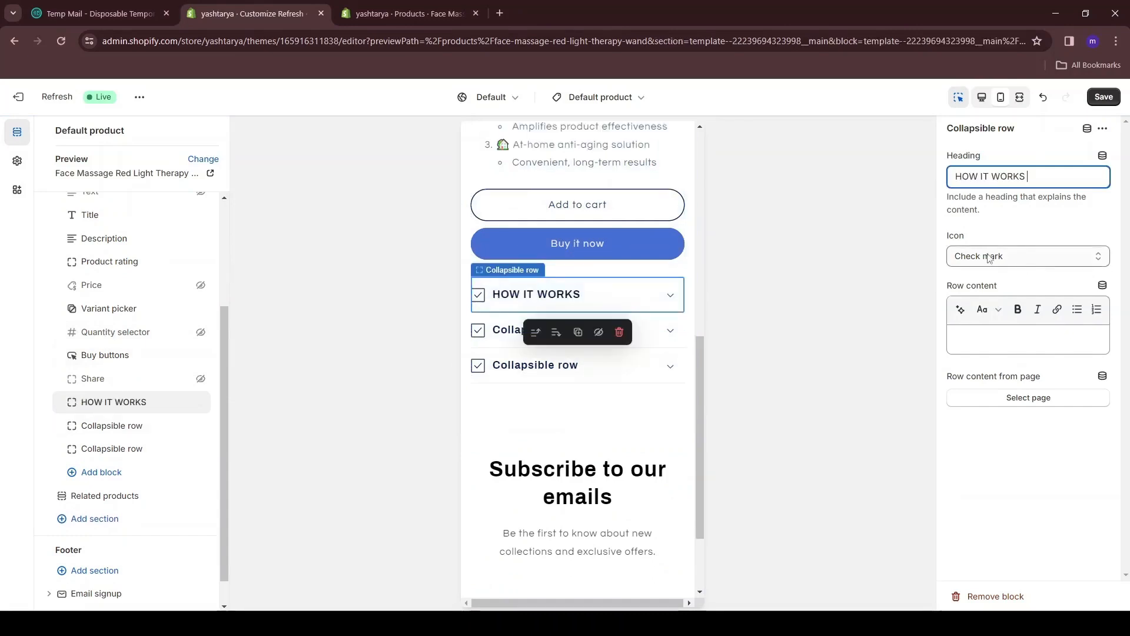
click(982, 256)
click(966, 351)
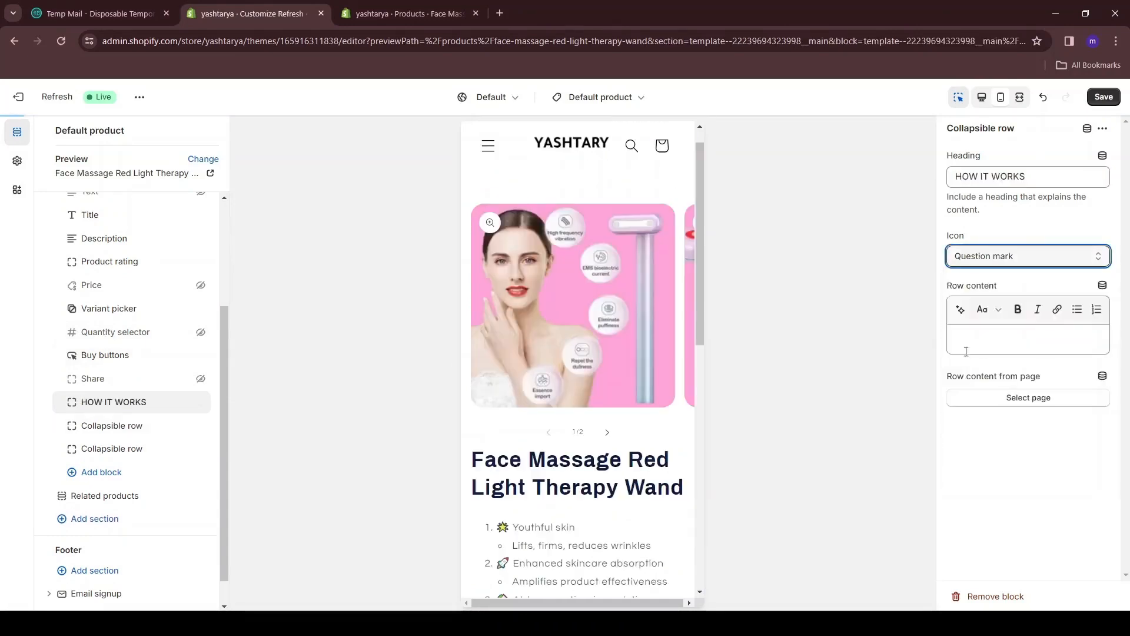
- Set the second collapsible row's heading to "Our Guarantee" and its icon to Heart
click(482, 380)
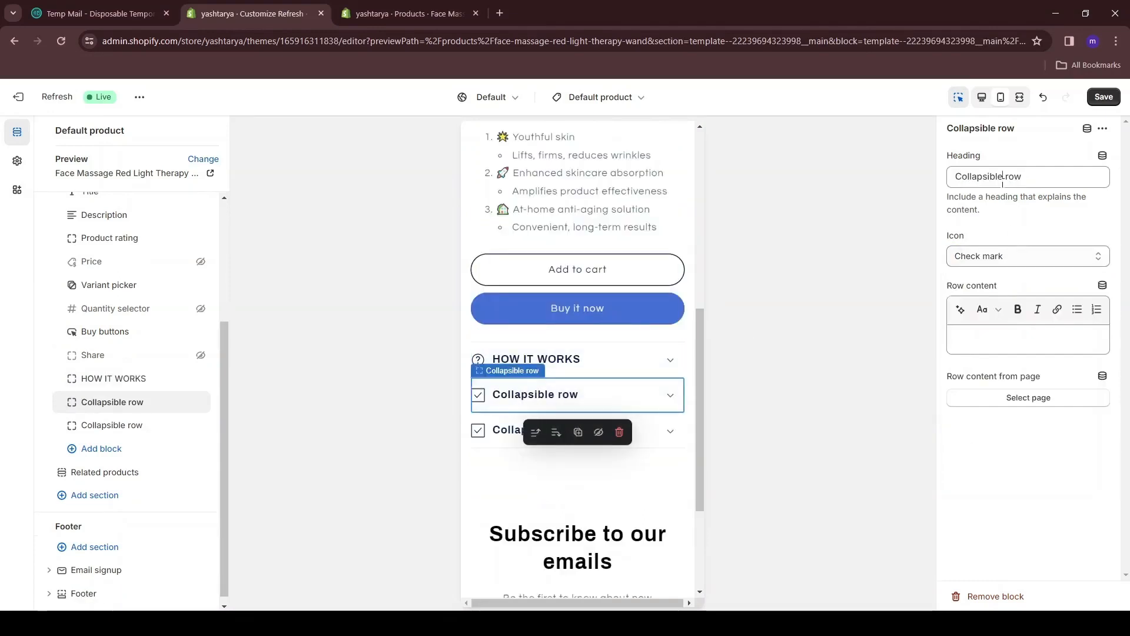
triple_click(1003, 179)
text(Our Guarantee)
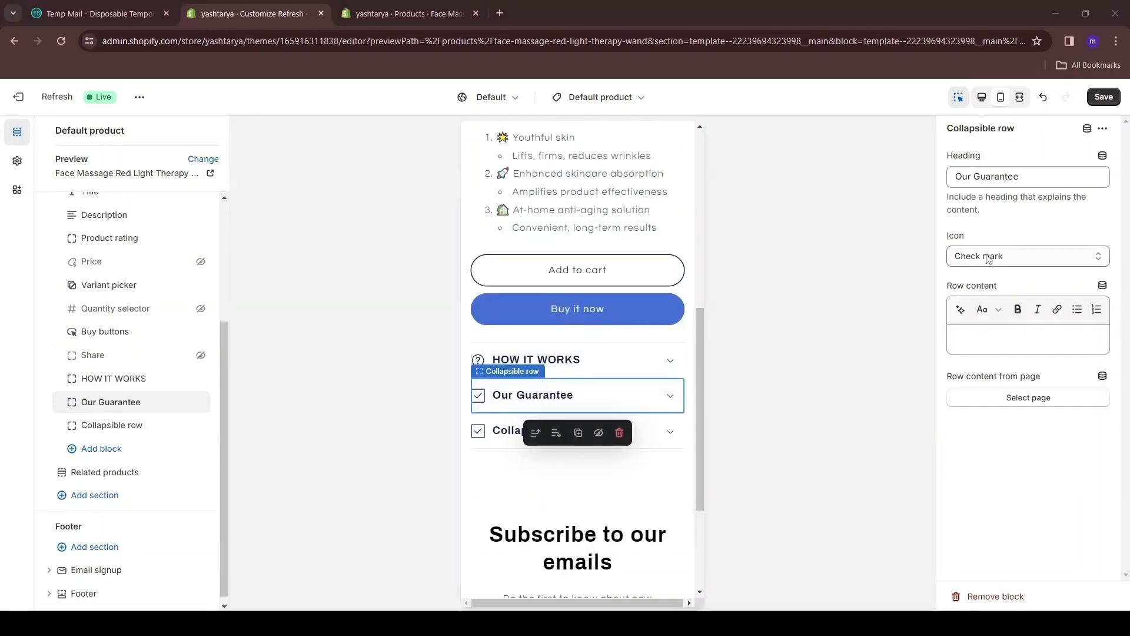
click(988, 258)
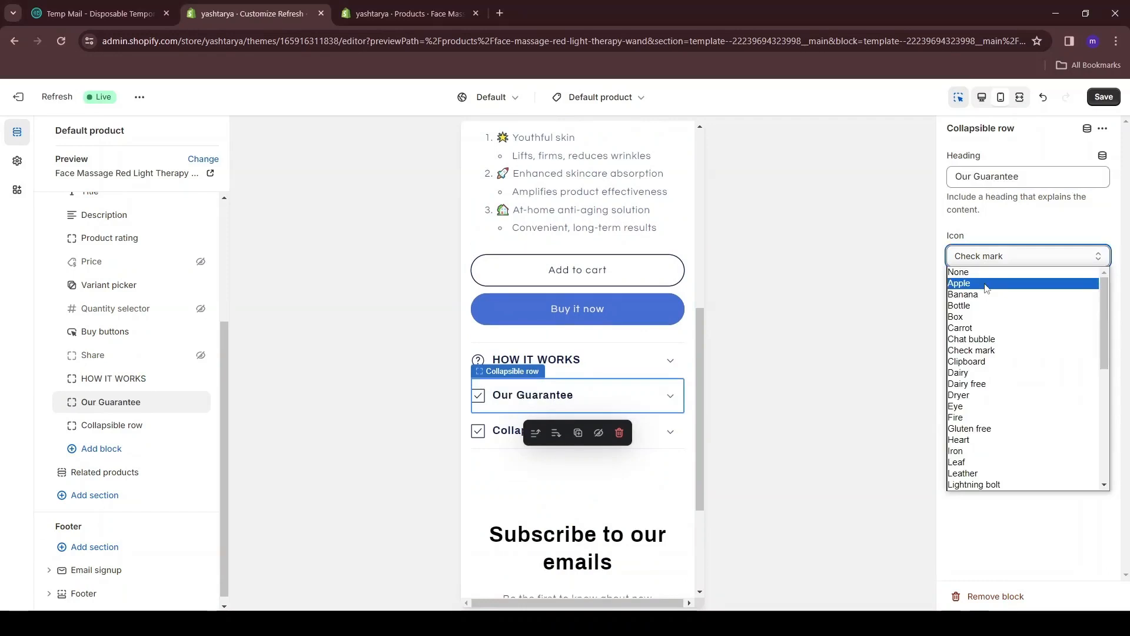
click(959, 440)
- Set the third collapsible row's heading to "Shipping and Returns" and its icon to Truck
click(532, 496)
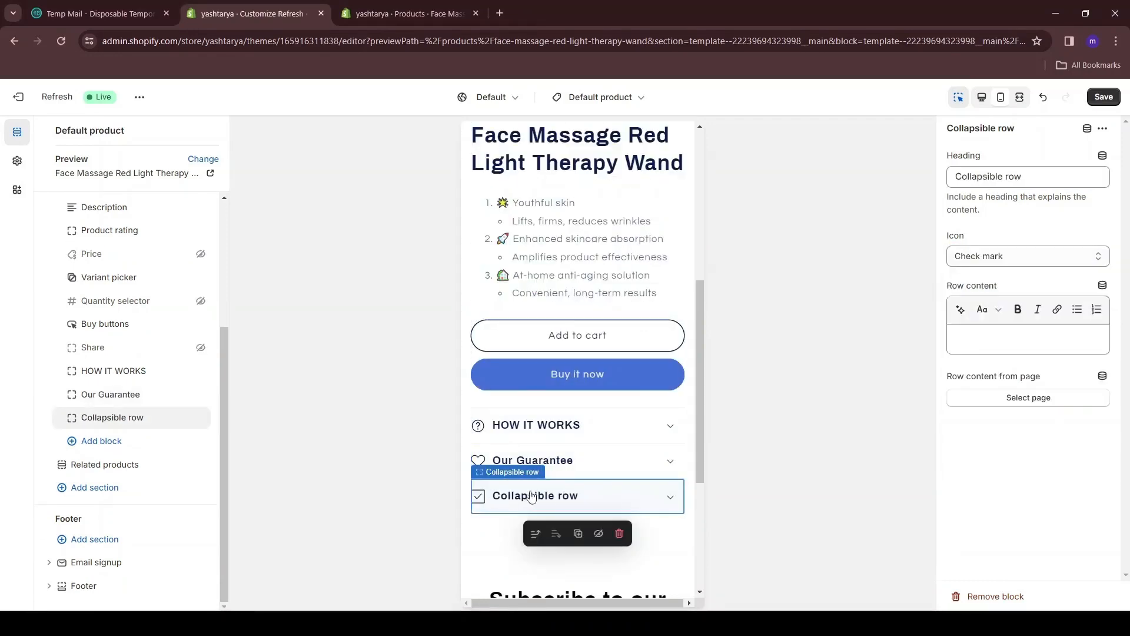
triple_click(977, 176)
text(Shipping and Returns)
click(988, 257)
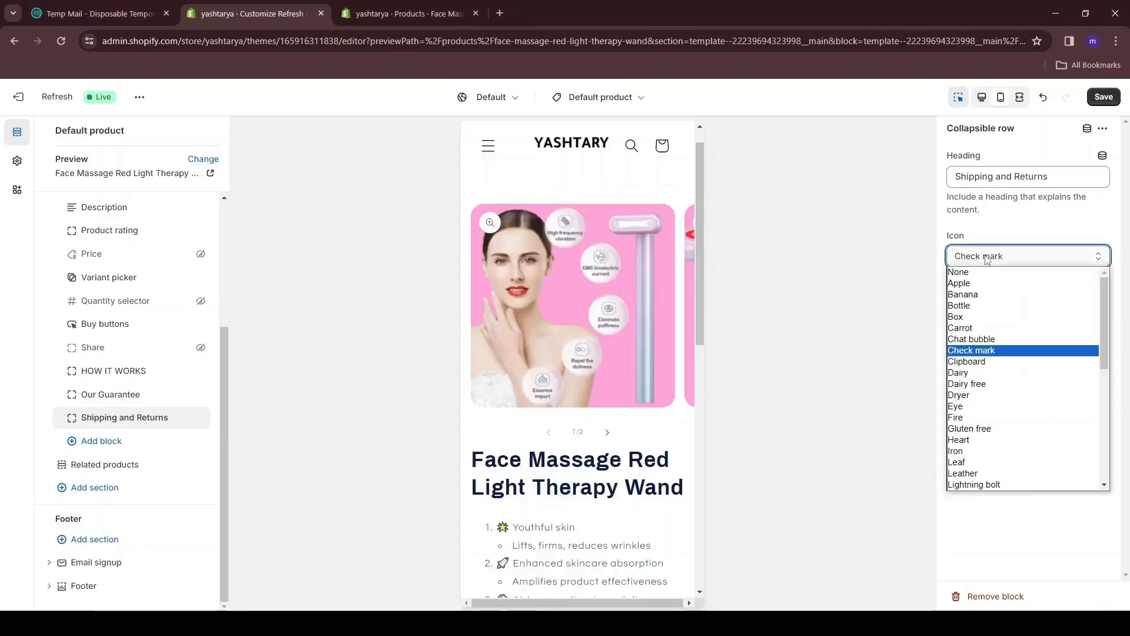
scroll(989, 447, down, 5)
click(971, 482)
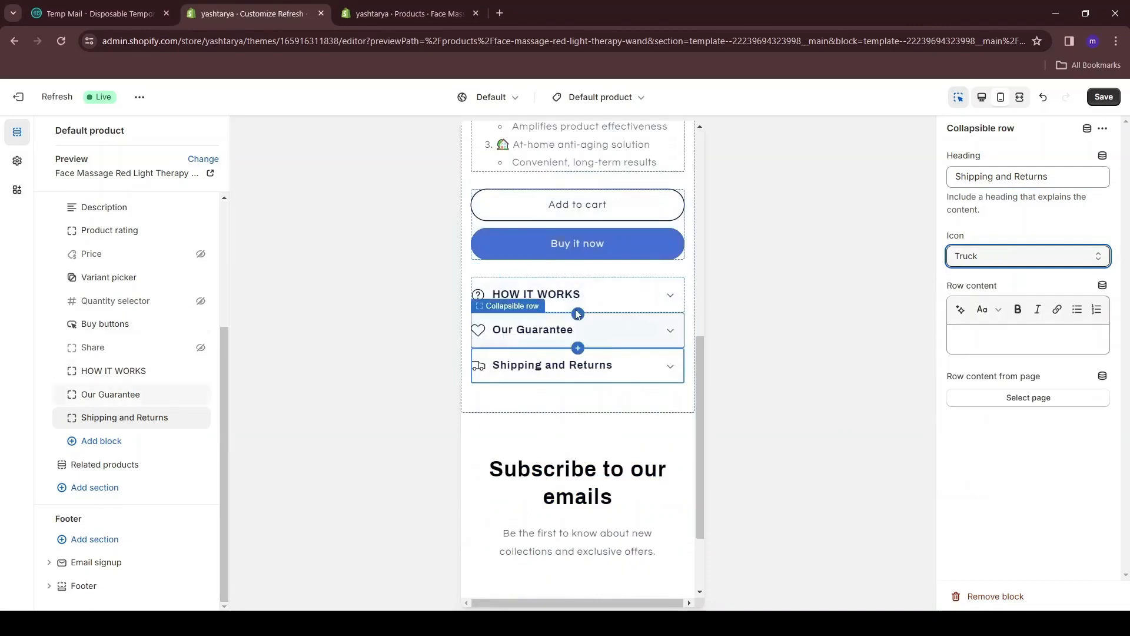
- Select the HOW IT WORKS row, then expand and read the risk-free guarantee and shipping details on the Eyeology eye massager page for reference
click(615, 302)
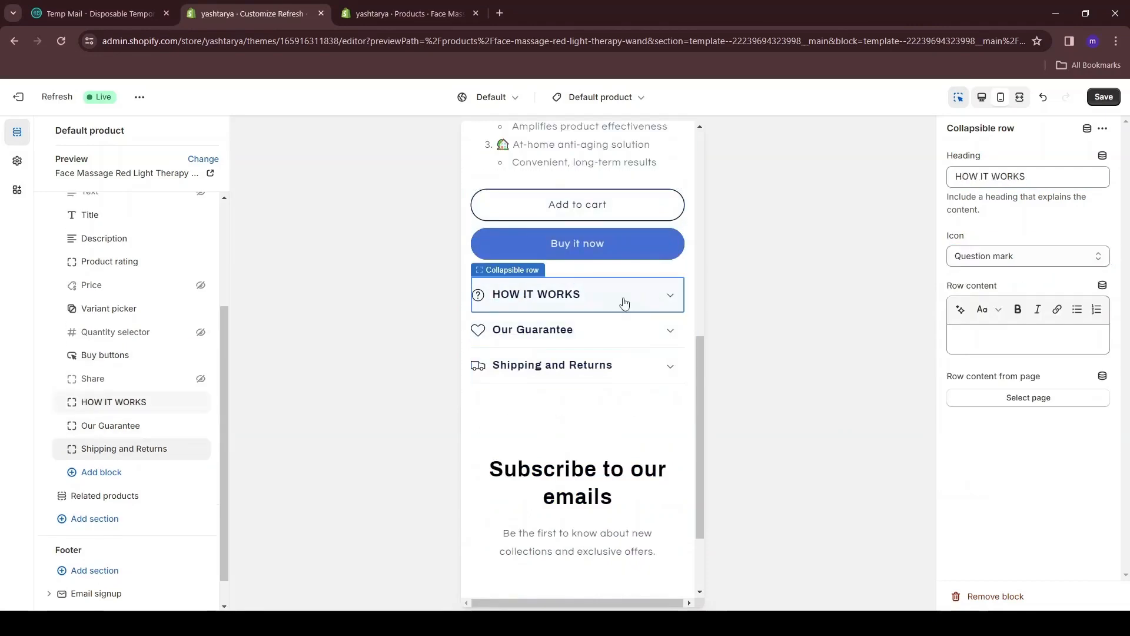
click(1007, 340)
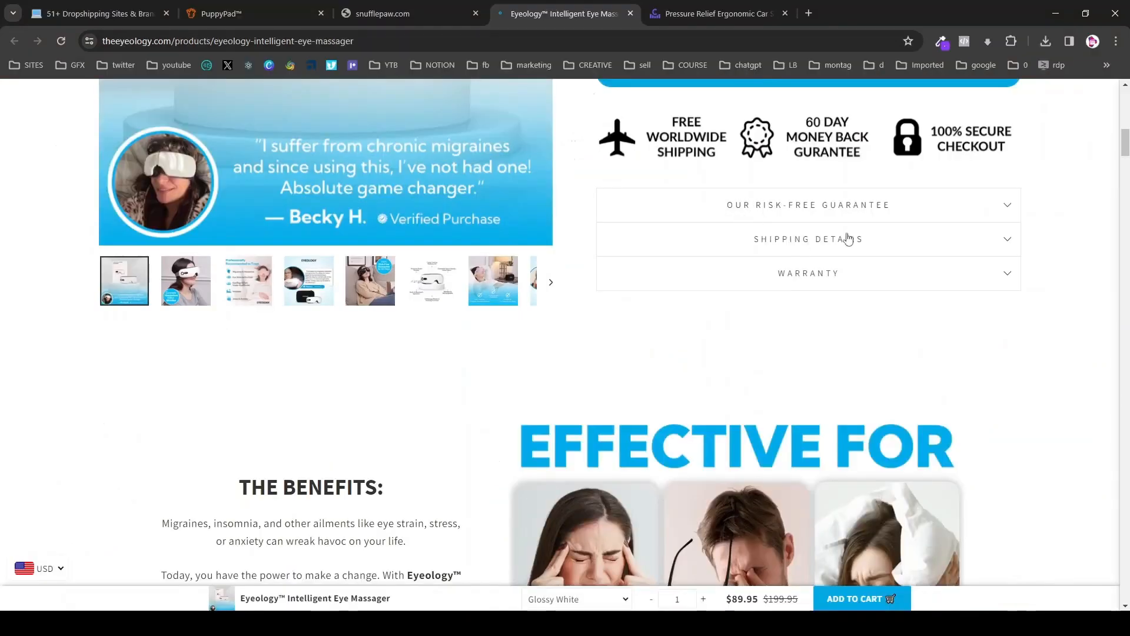
key(ctrl+plus)
key(ctrl+plus)
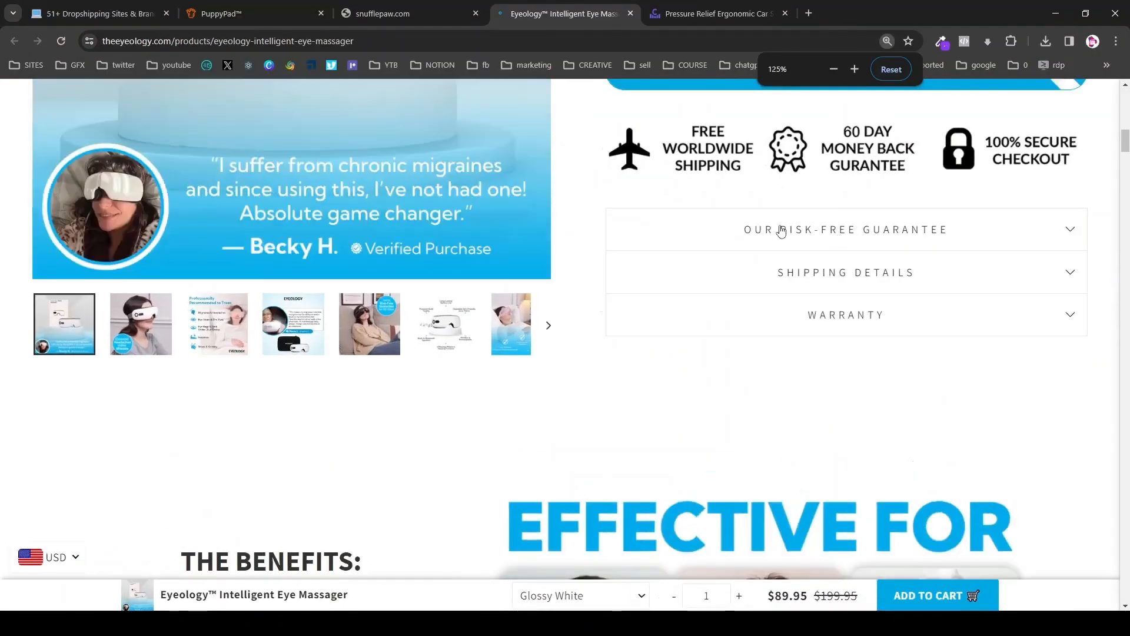
click(778, 229)
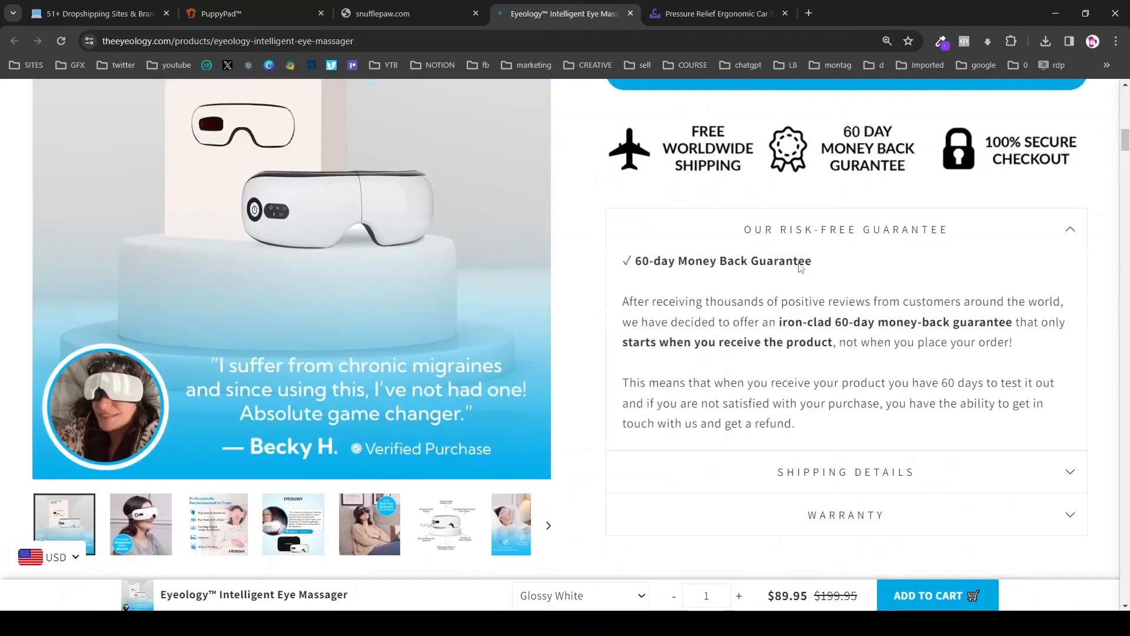
click(833, 482)
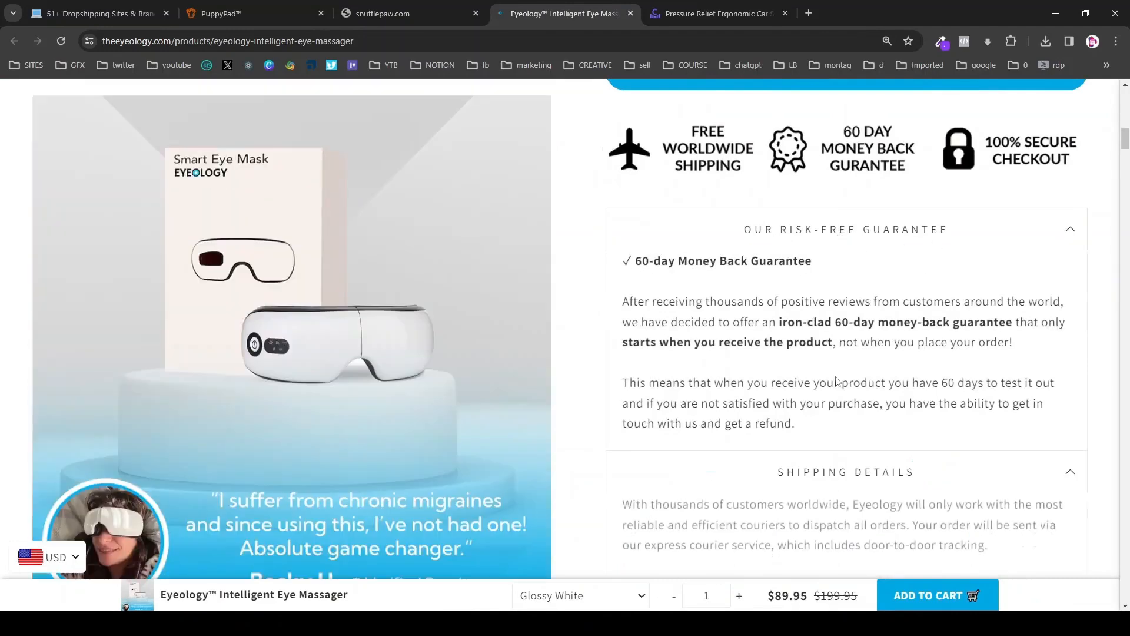
scroll(839, 386, down, 4)
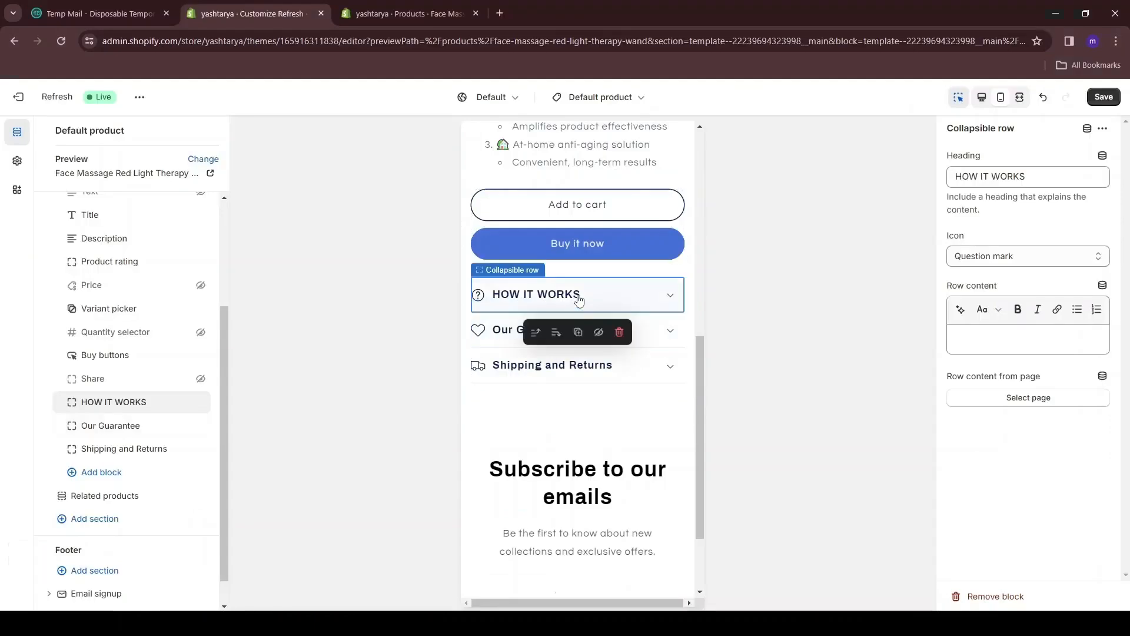
- Paste the wand's introductory description into the HOW IT WORKS row content and open the Our Guarantee and Shipping and Returns rows
click(987, 336)
key(ctrl+v)
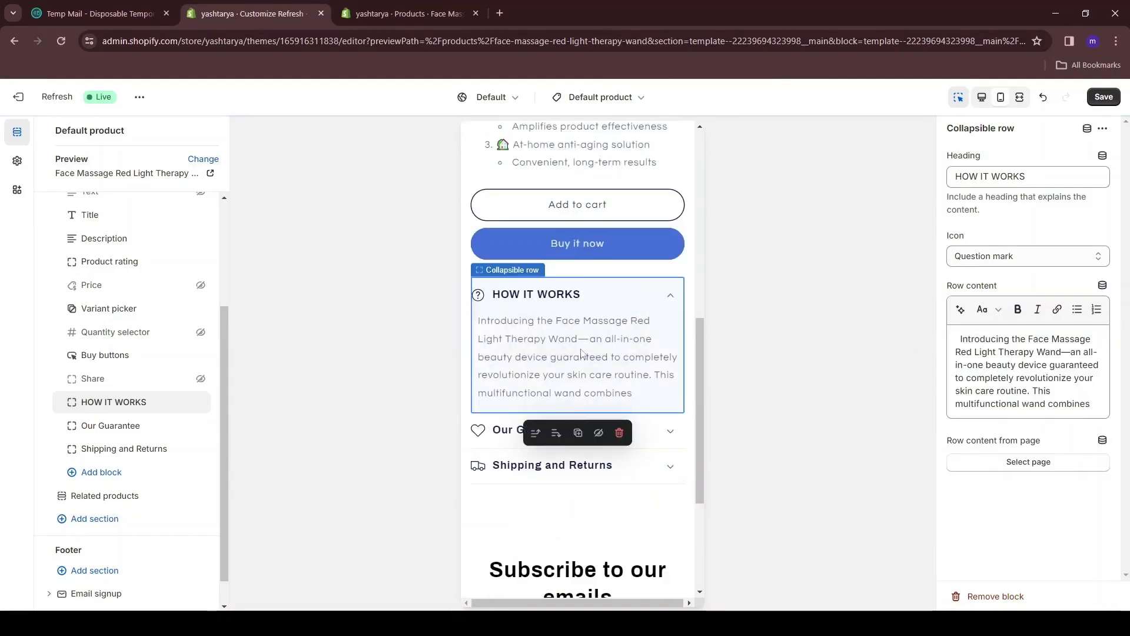
click(527, 433)
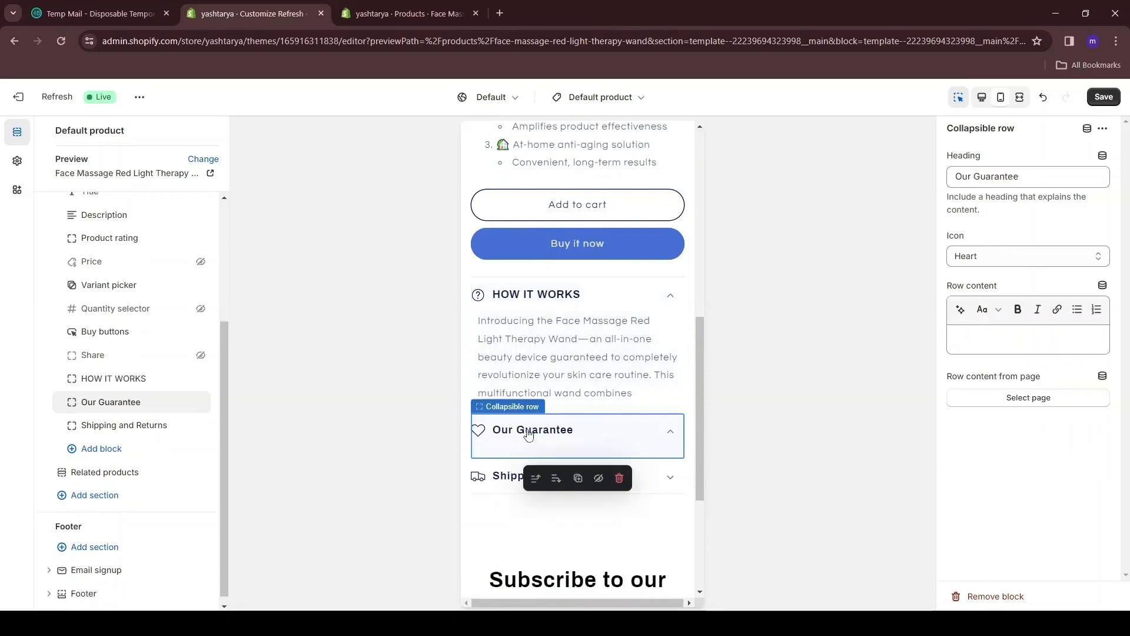
click(580, 477)
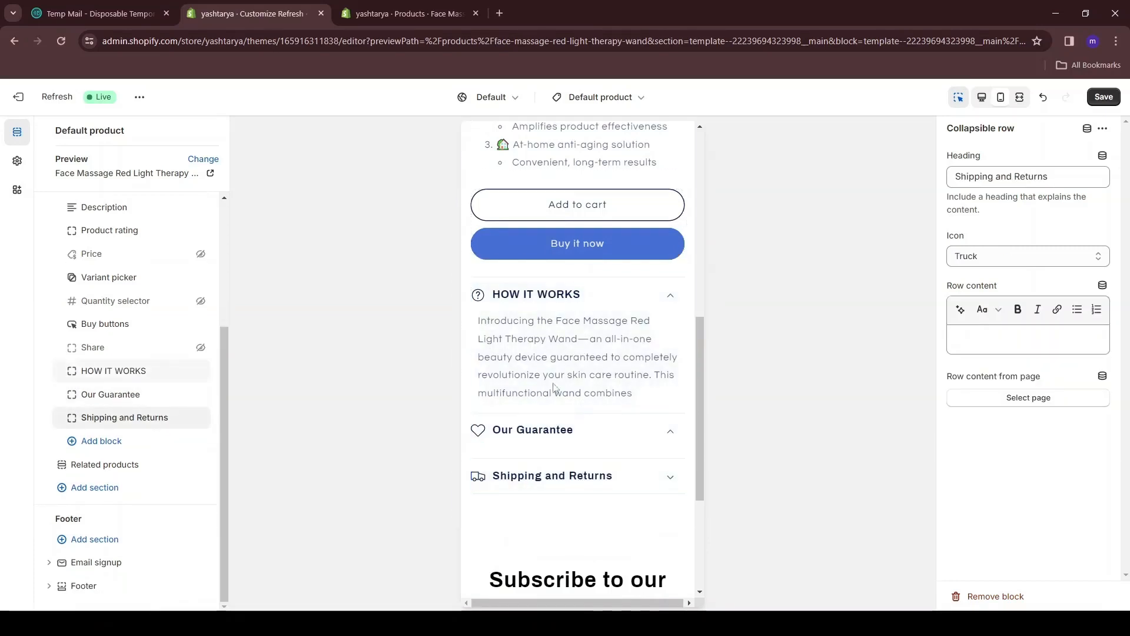
click(406, 7)
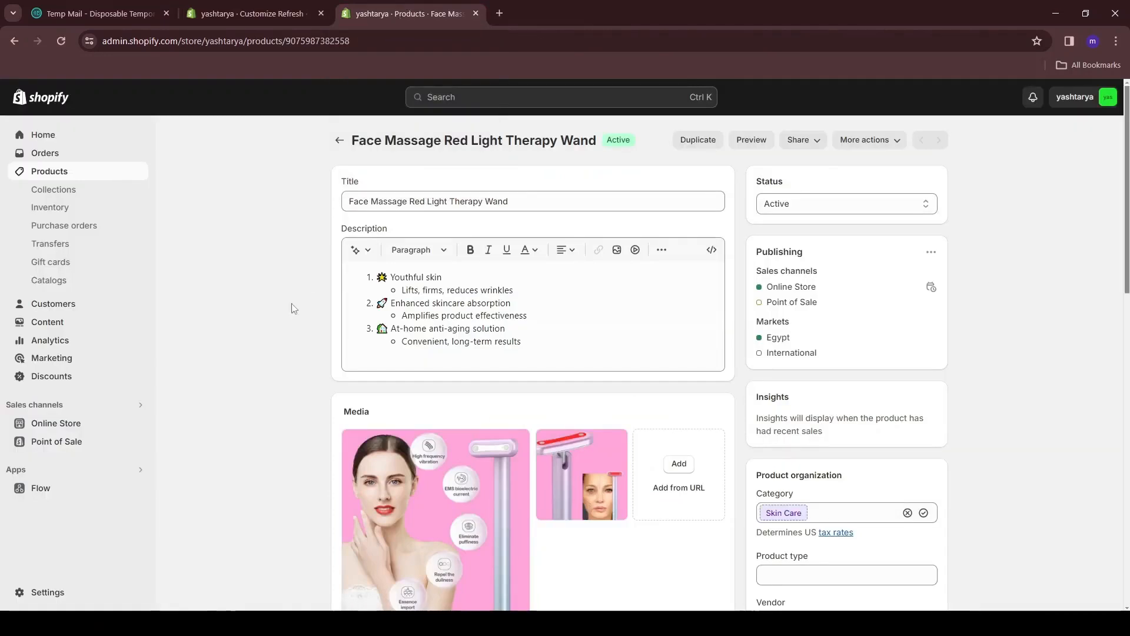
click(253, 13)
scroll(500, 238, up, 10)
scroll(500, 239, down, 10)
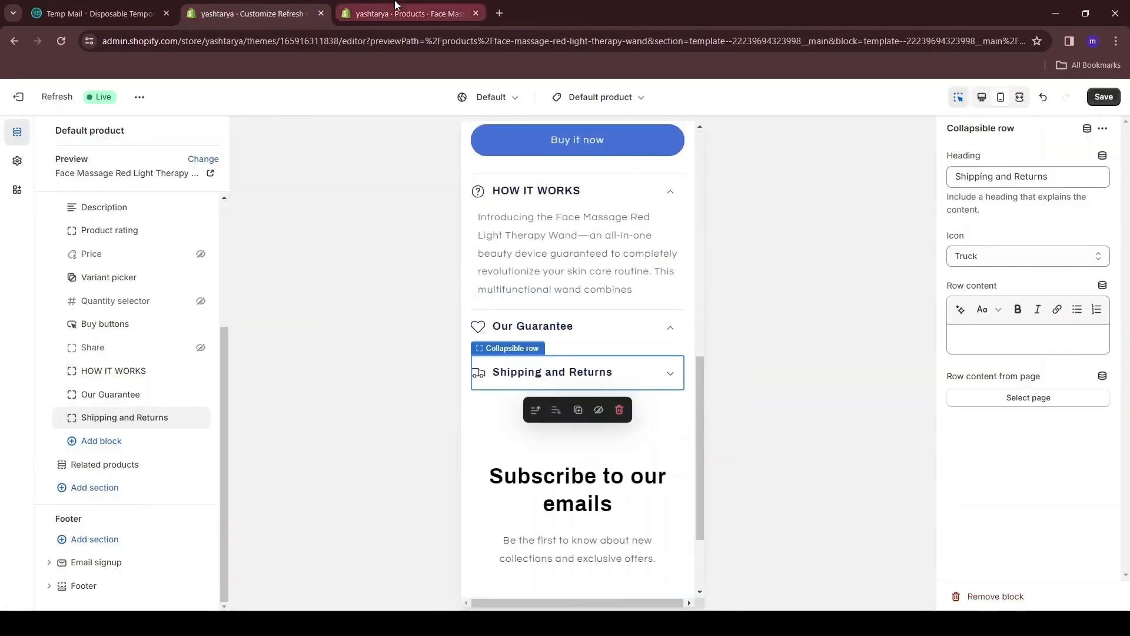
- From the store admin, search the Shopify App Store for "theme sections"
click(395, 7)
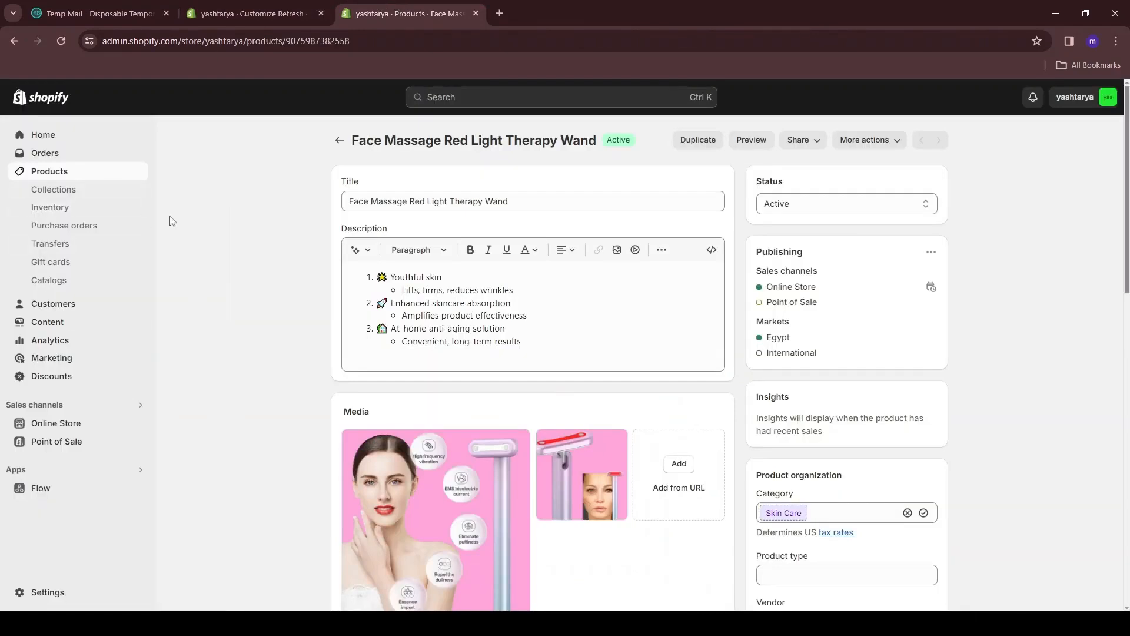
click(47, 471)
text(t)
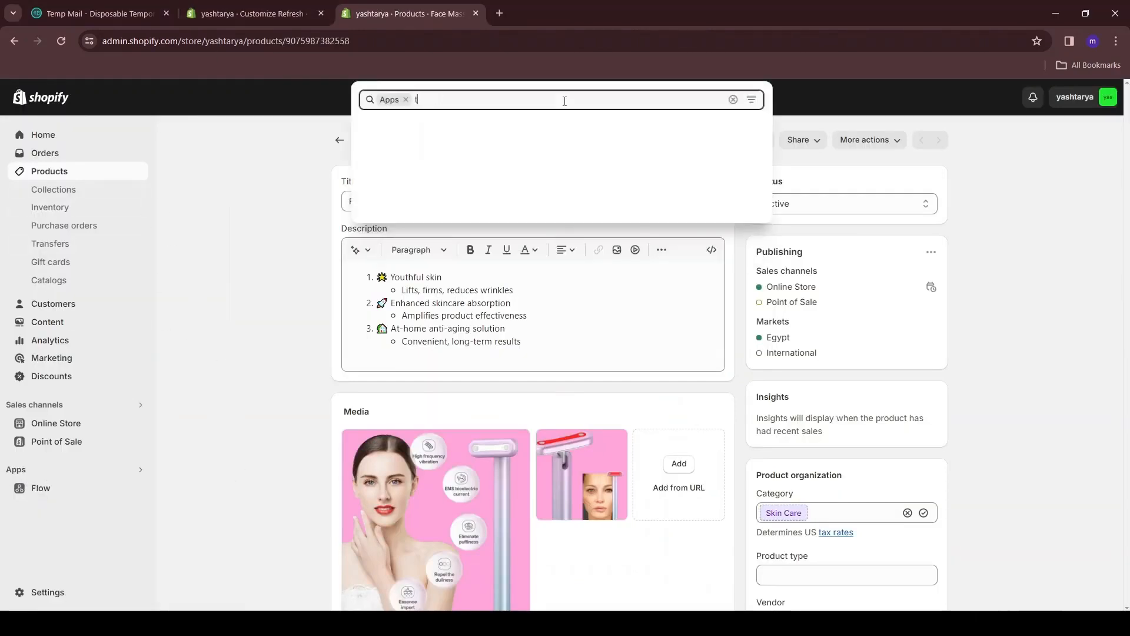
text(heme sections)
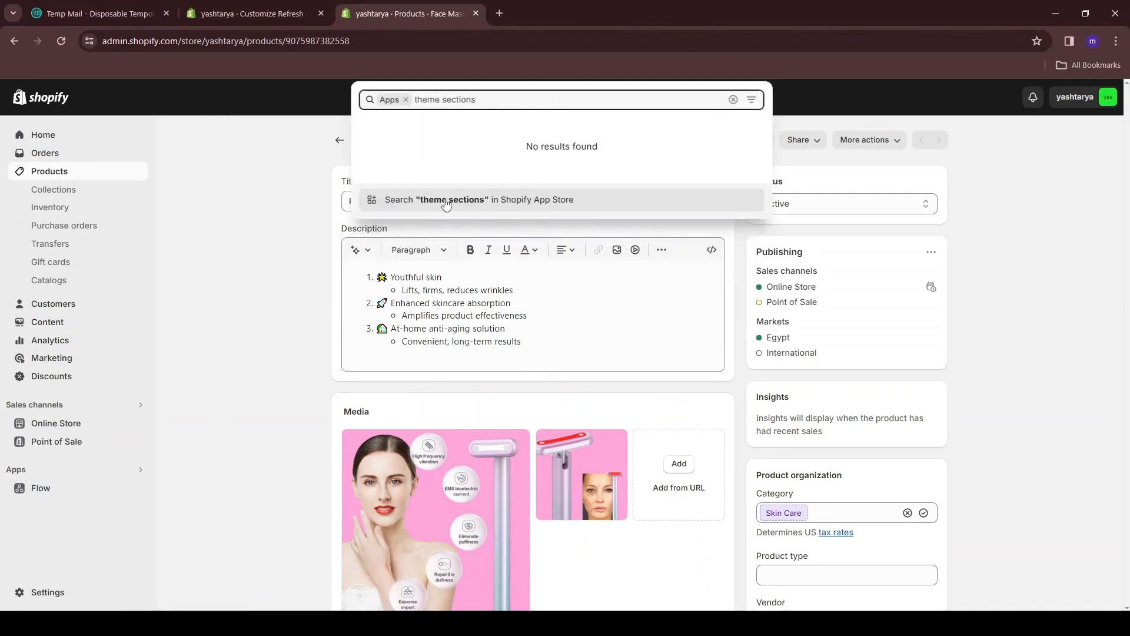
click(439, 207)
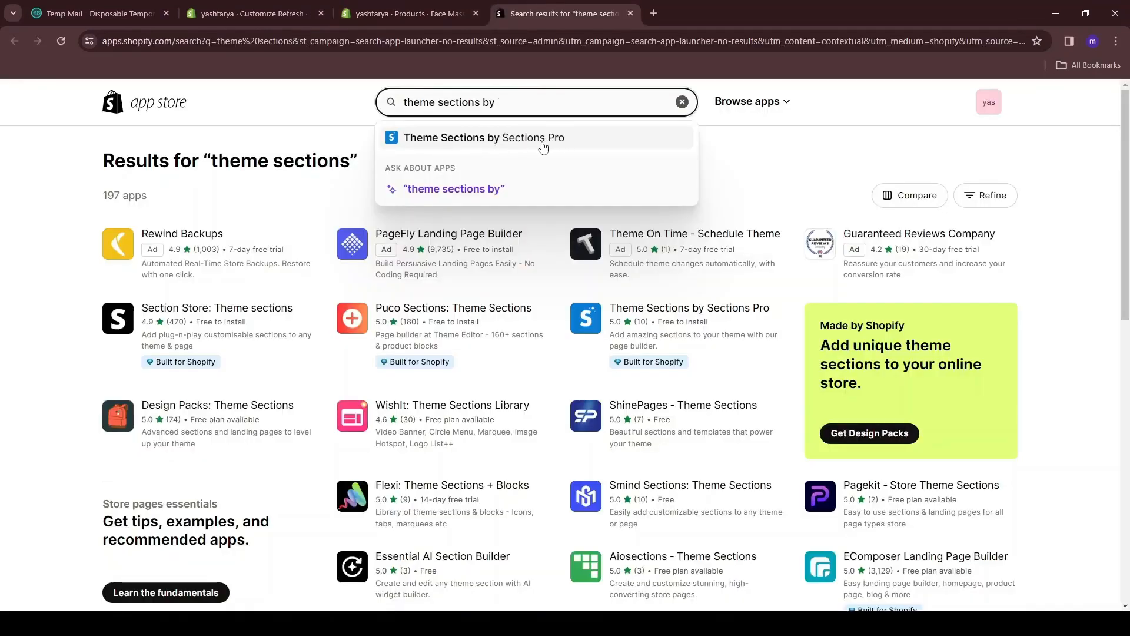
- Open the Theme Sections by Sections Pro listing and install the app in the store, approving its data access
click(537, 147)
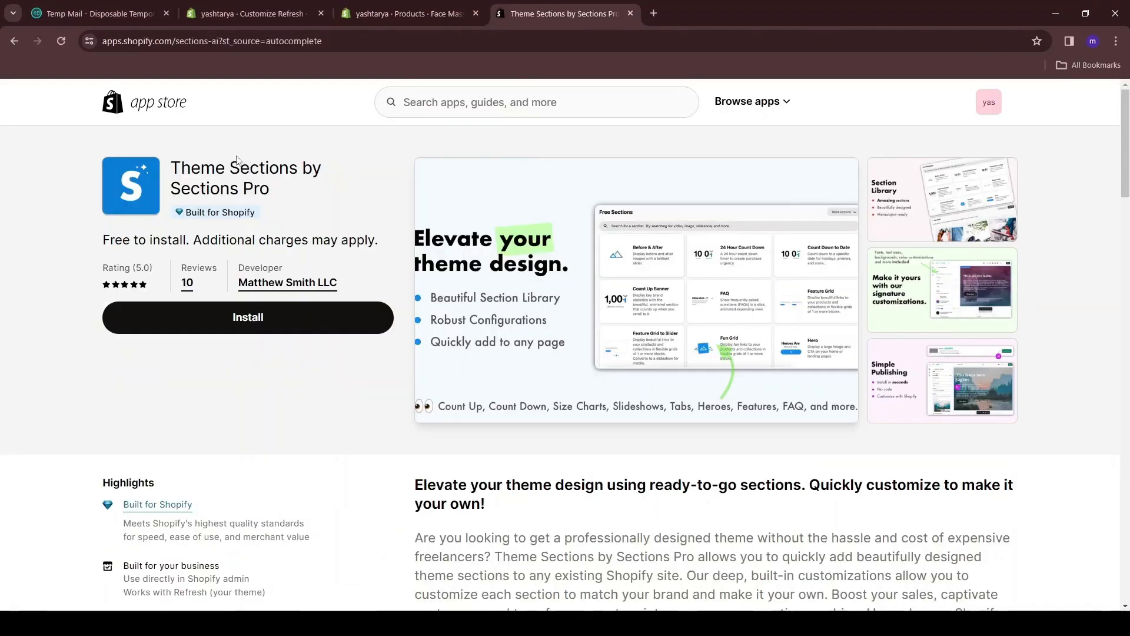
click(276, 328)
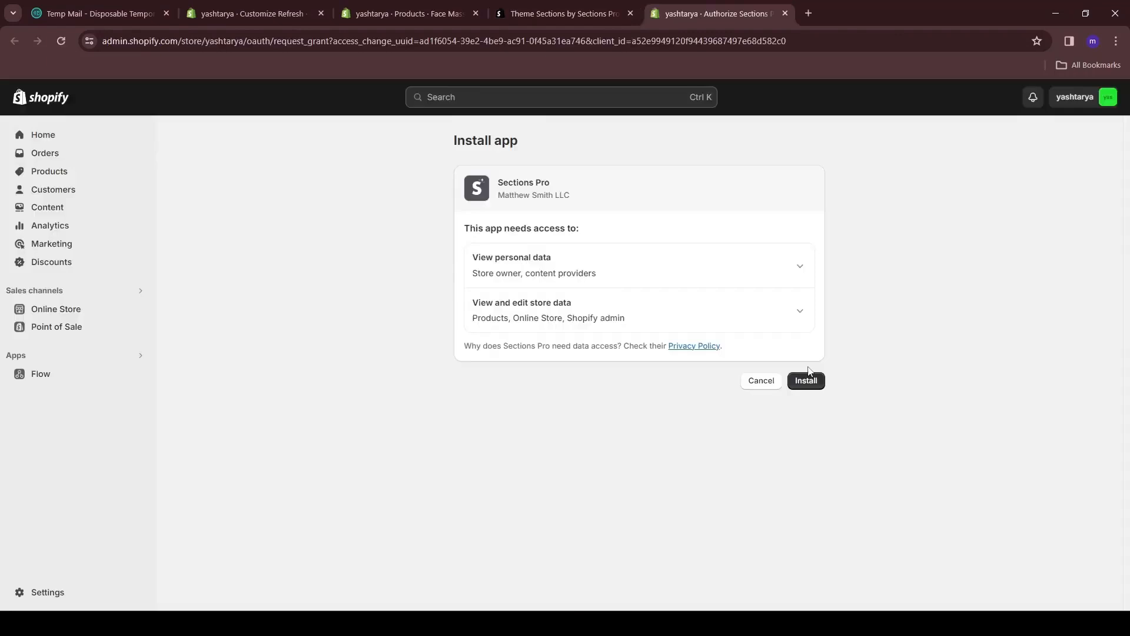
click(808, 384)
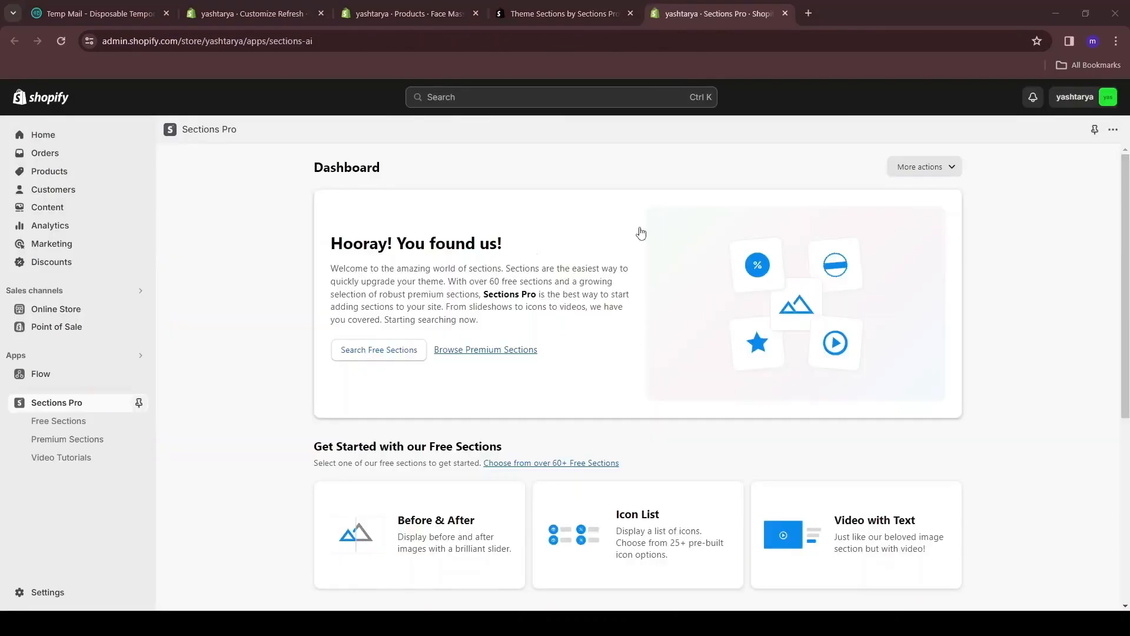
- Look over the Sections Pro dashboard and open the full list of available free sections
scroll(606, 313, down, 2)
scroll(861, 336, down, 1)
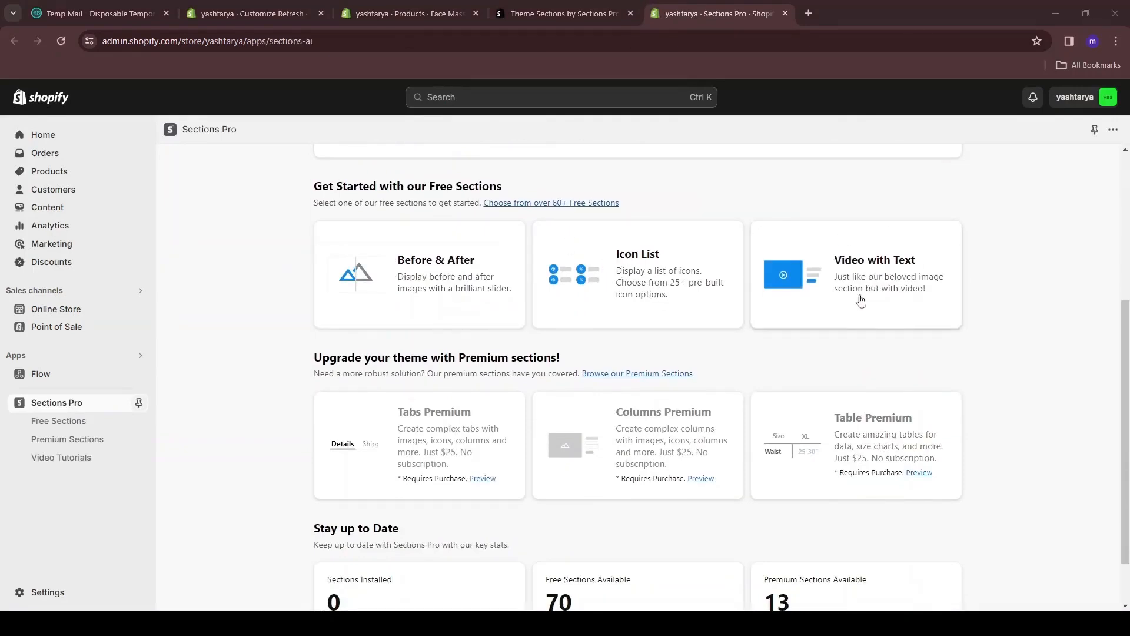
scroll(893, 253, up, 1)
scroll(860, 351, down, 2)
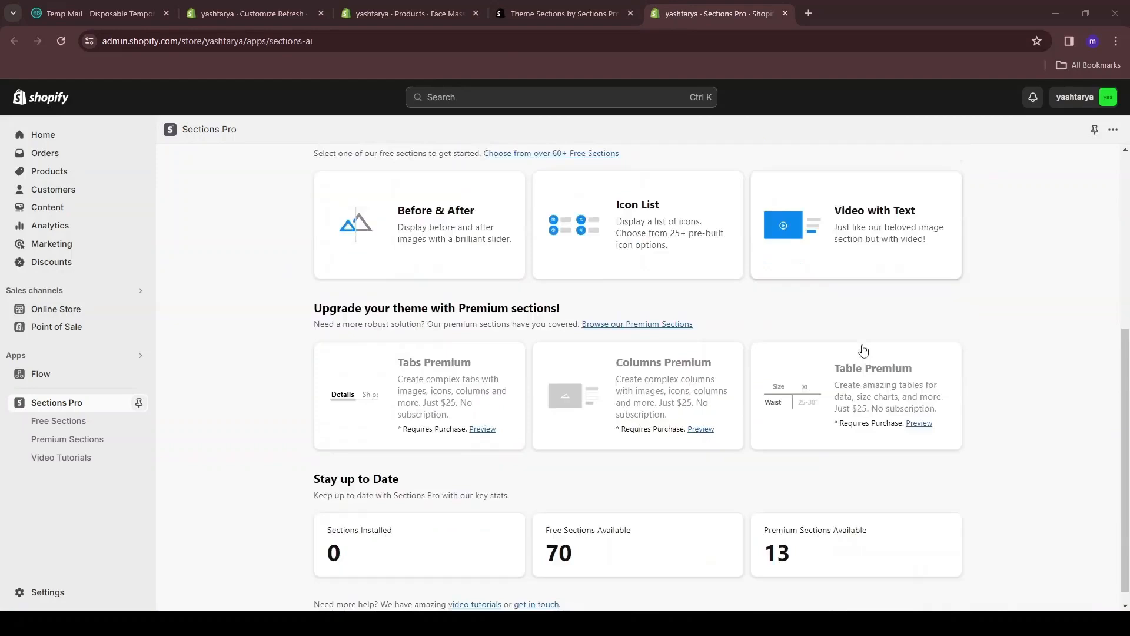
scroll(769, 322, up, 4)
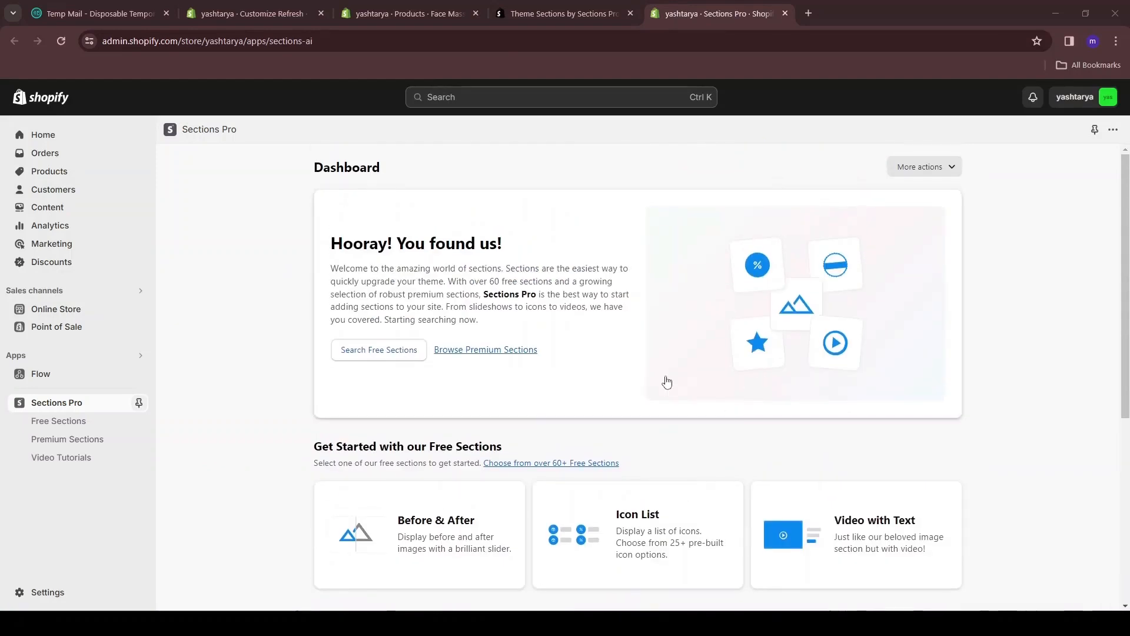
scroll(666, 383, down, 5)
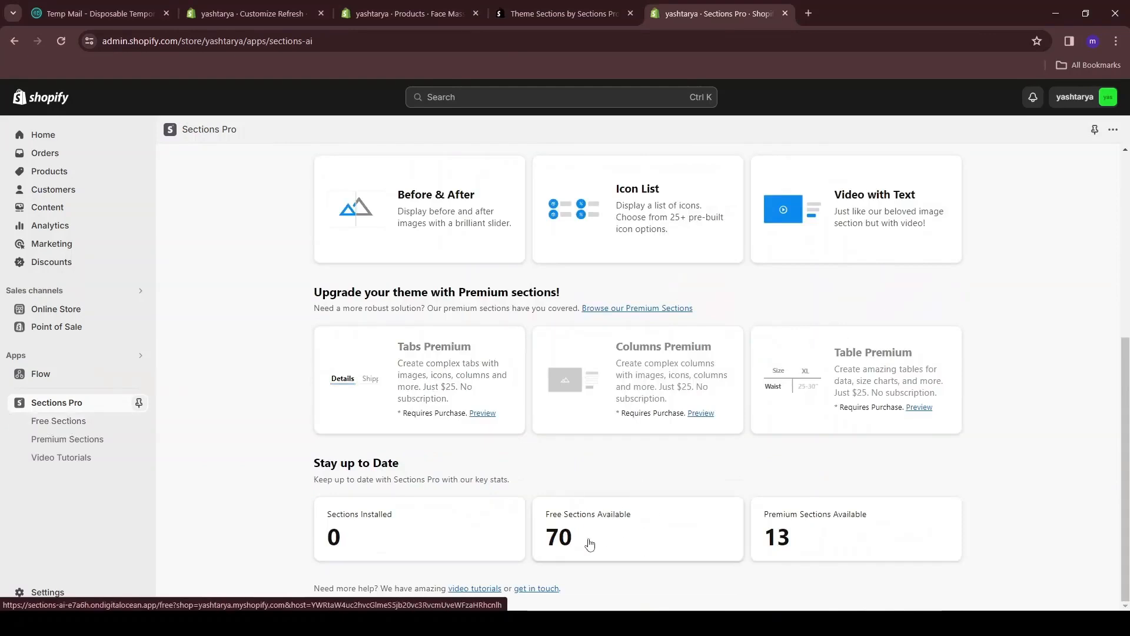
click(606, 526)
scroll(731, 212, down, 2)
scroll(732, 212, down, 5)
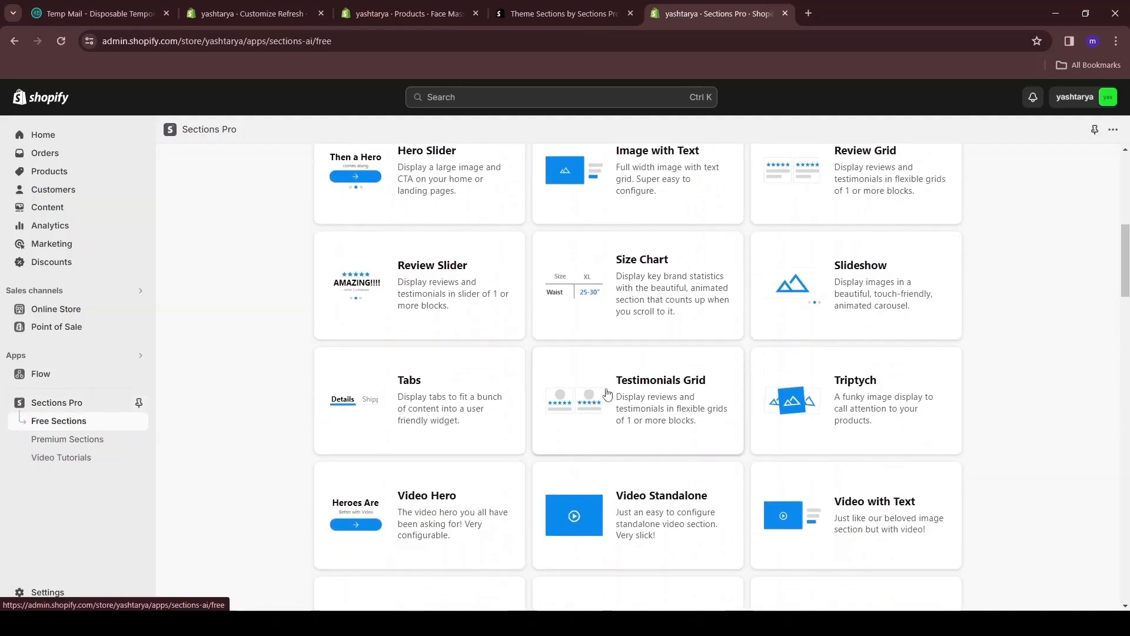
- Open the free Testimonials Grid section and publish it to the Refresh (main) theme as SP - Testimonials Grid
click(656, 393)
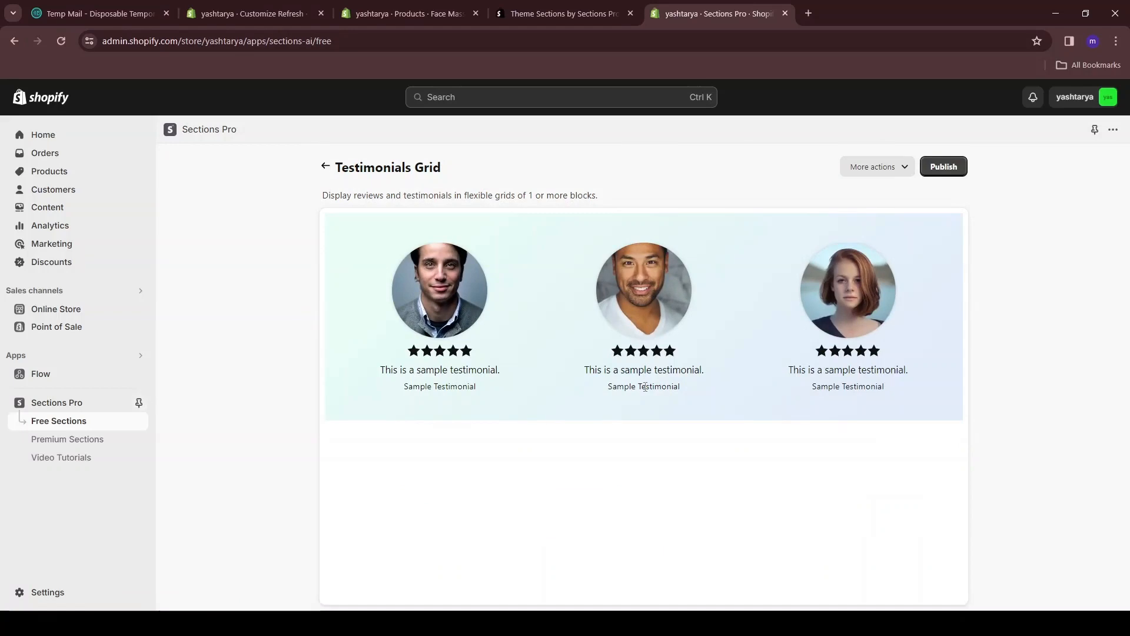
click(945, 168)
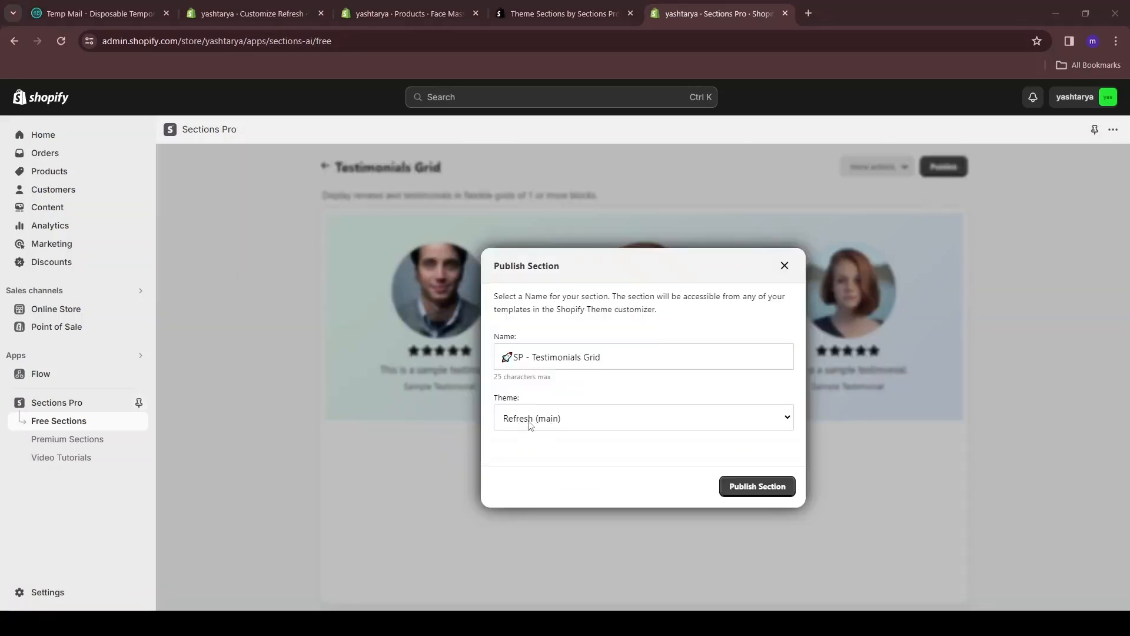
click(757, 491)
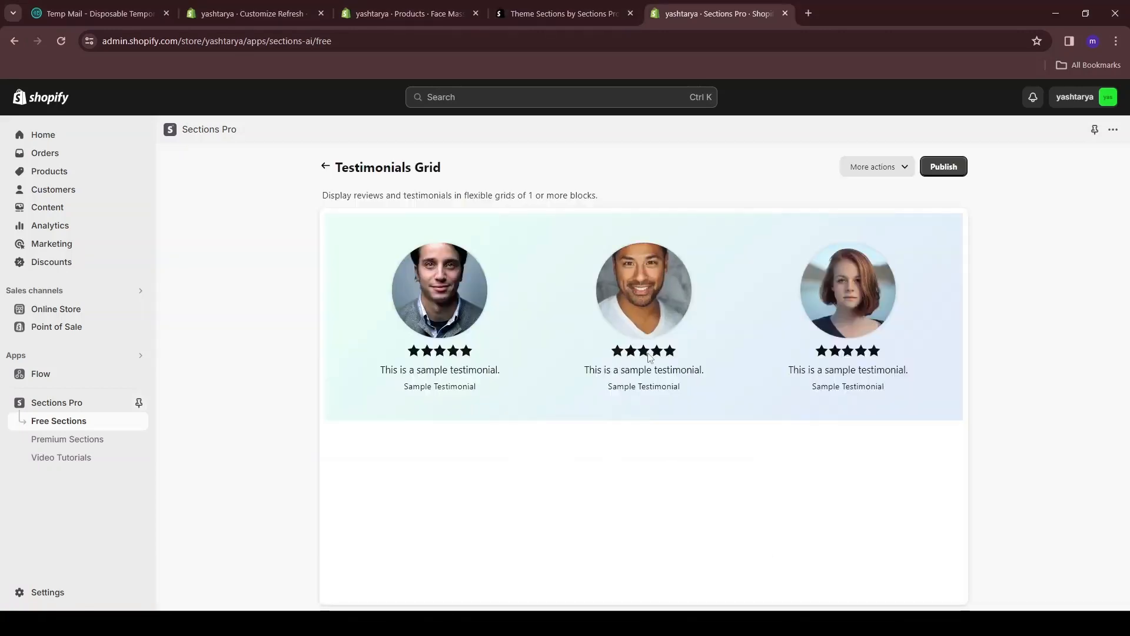
- Go back to the free sections, open Trust Badges and publish it to the theme
click(326, 170)
scroll(765, 288, down, 10)
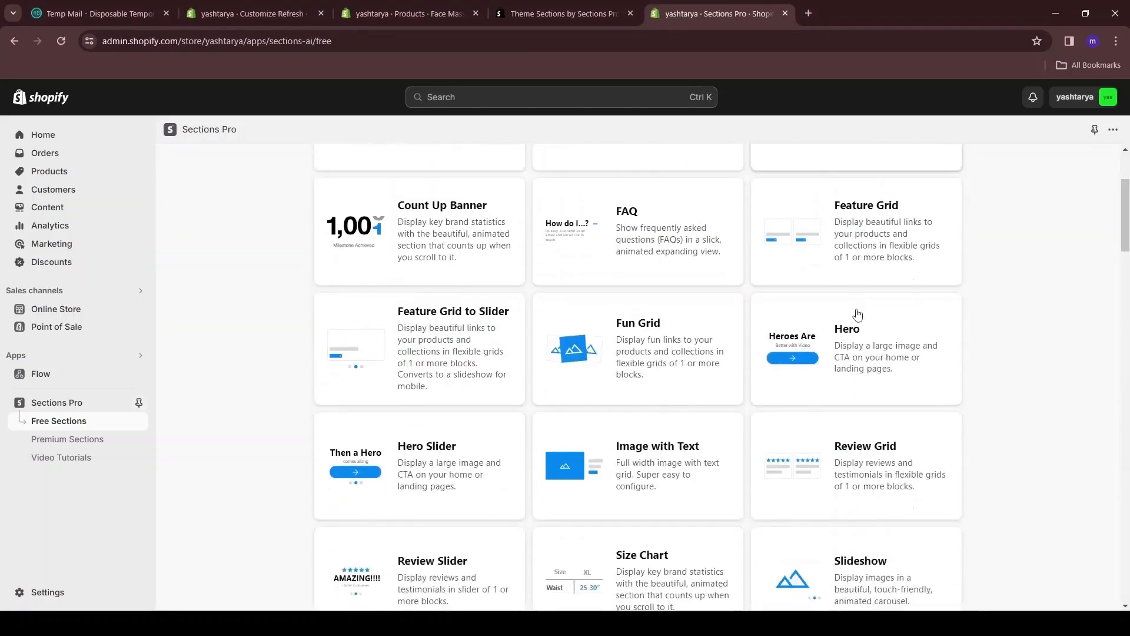
scroll(850, 329, down, 1)
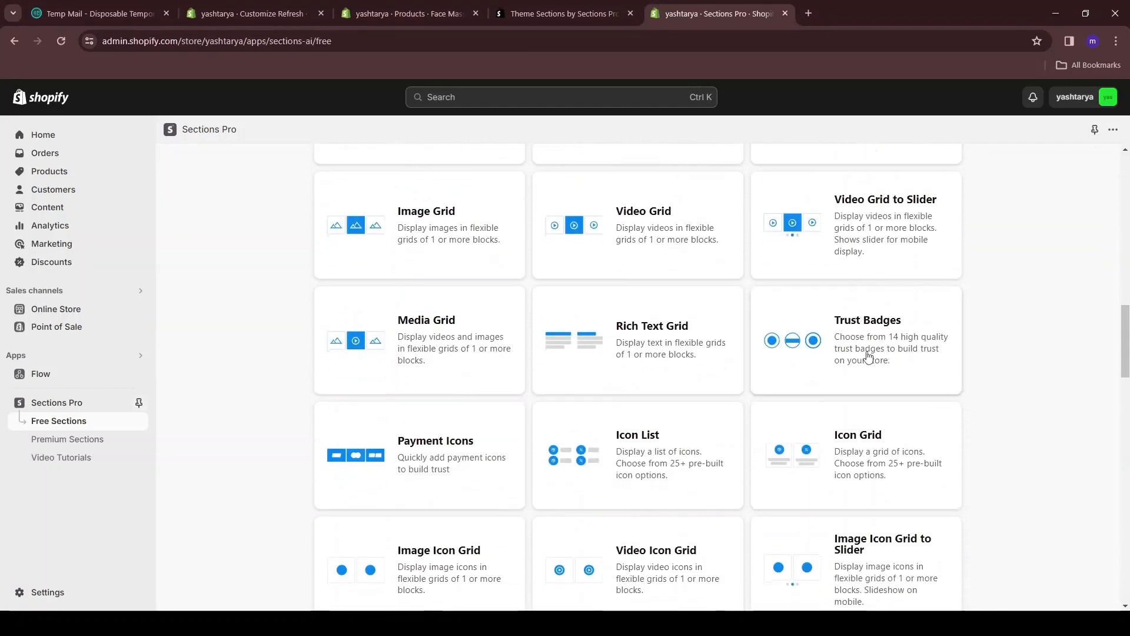
click(889, 346)
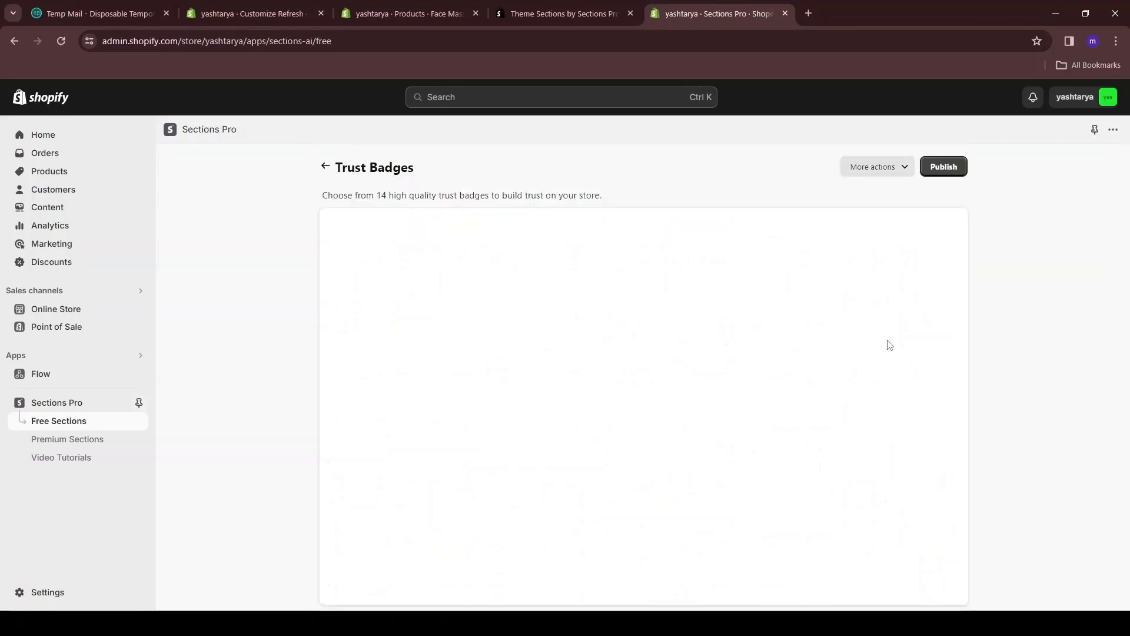
click(943, 167)
click(764, 488)
click(777, 550)
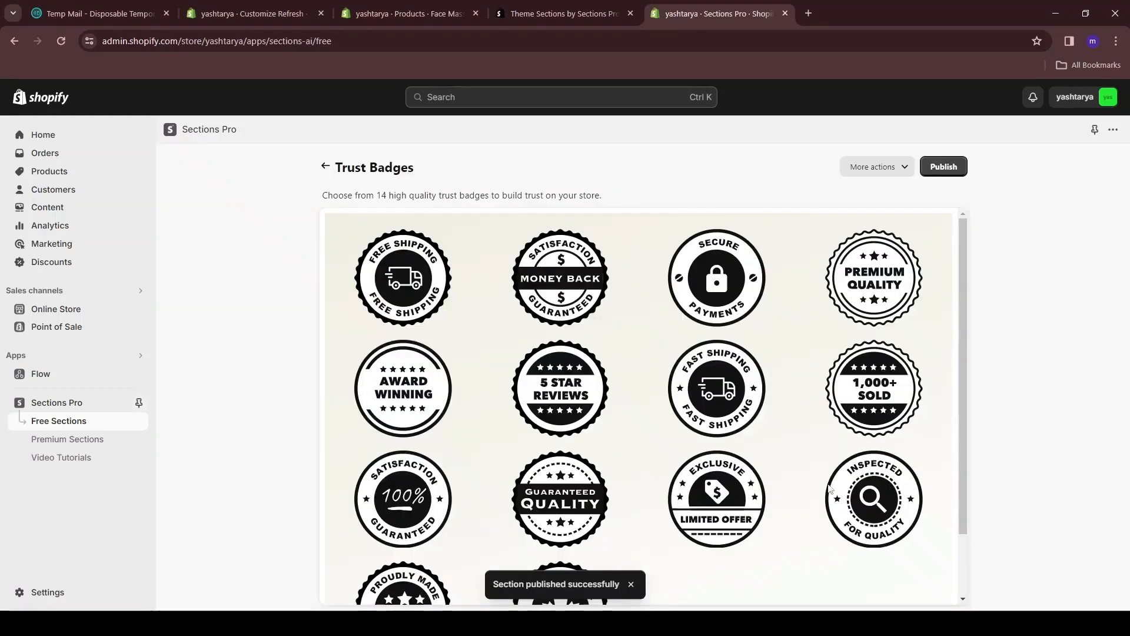
- Save the pending product page edits in the Refresh theme editor and add the SP - Trust Badges section below Related products
key(ctrl+2)
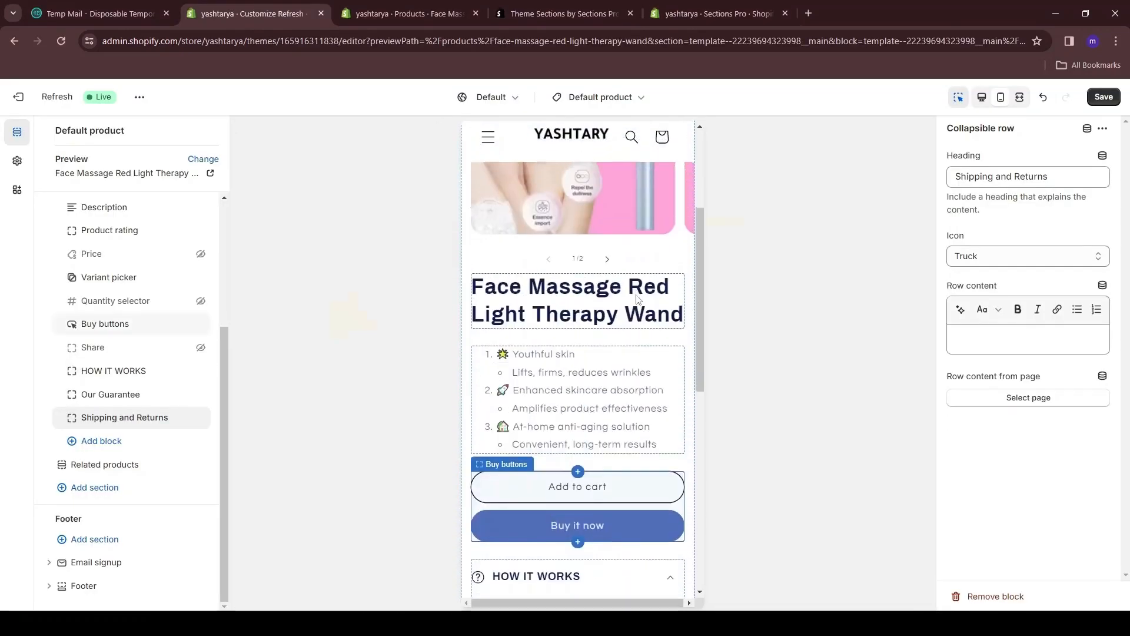
click(1103, 98)
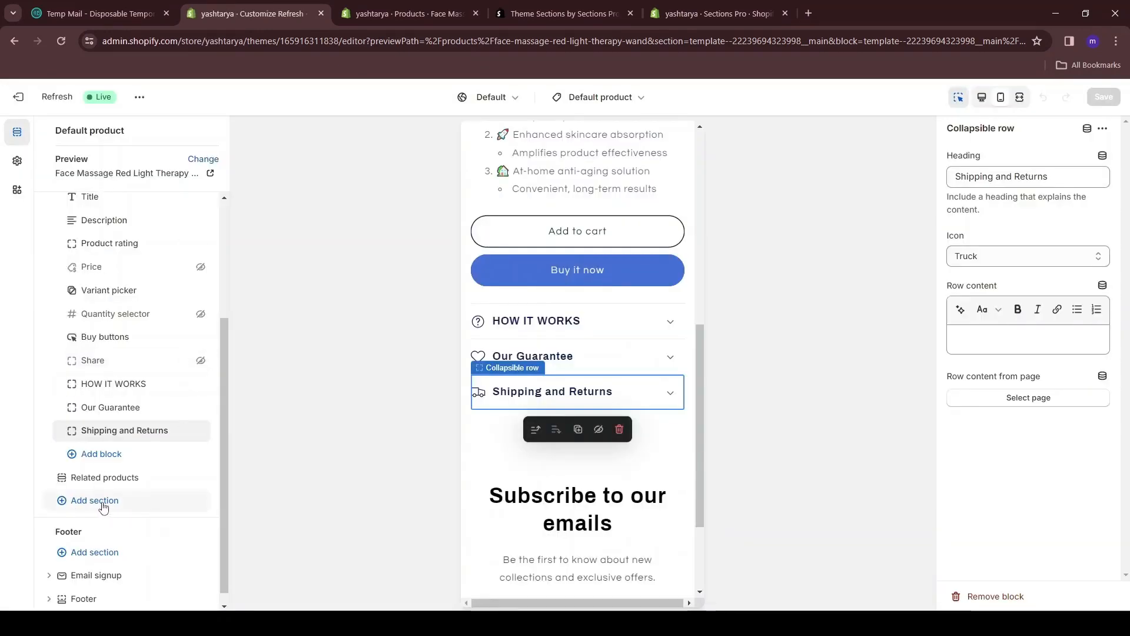
click(88, 501)
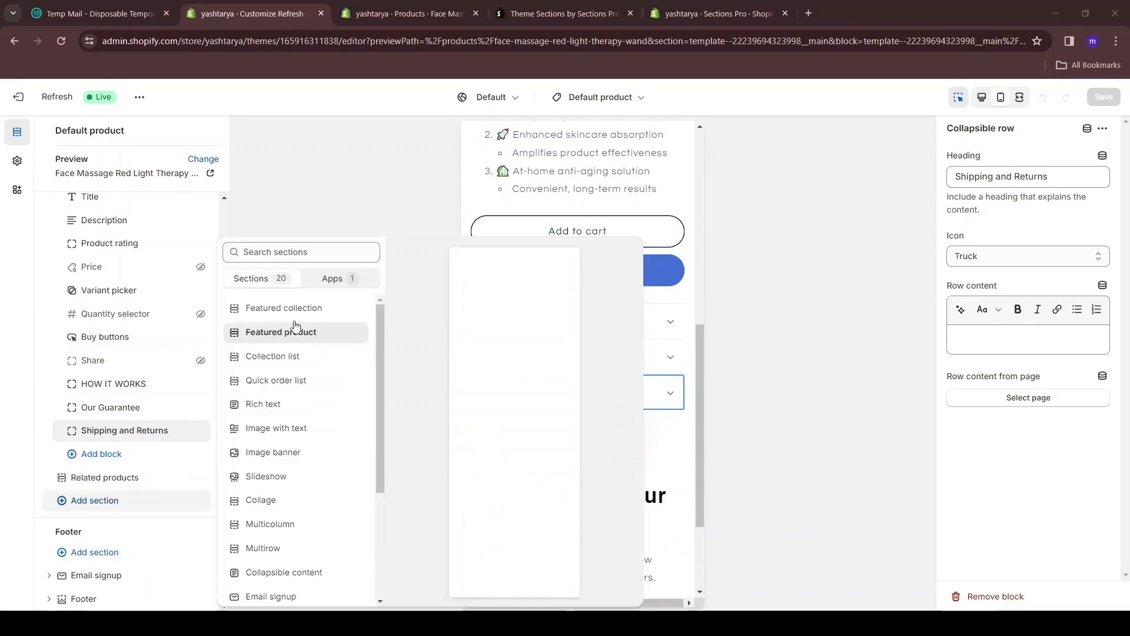
scroll(295, 327, down, 1)
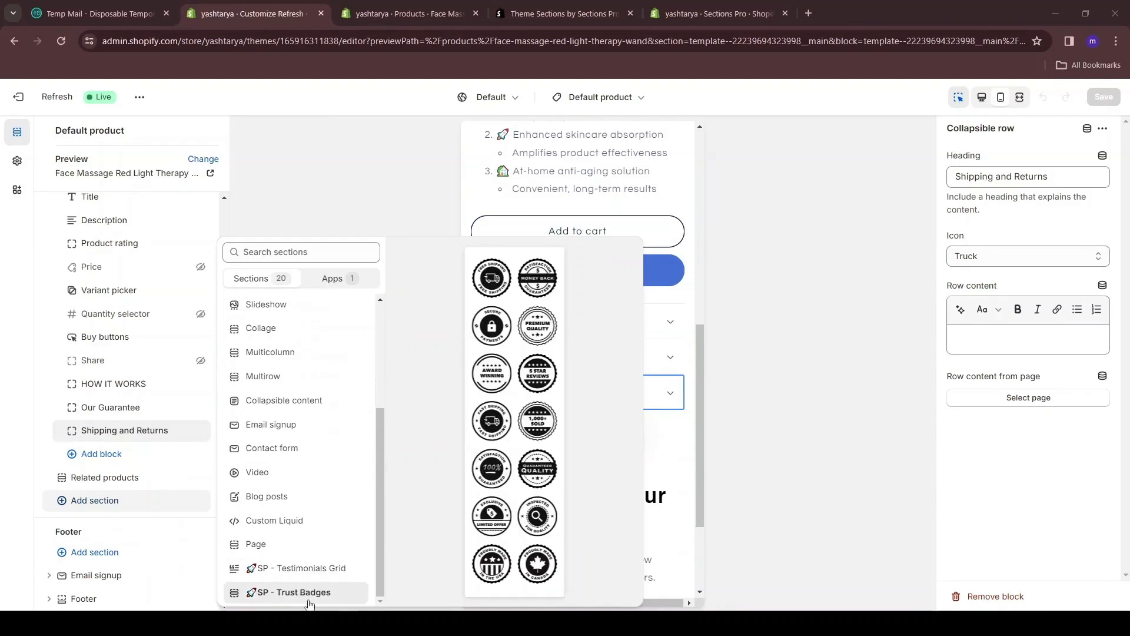
click(283, 592)
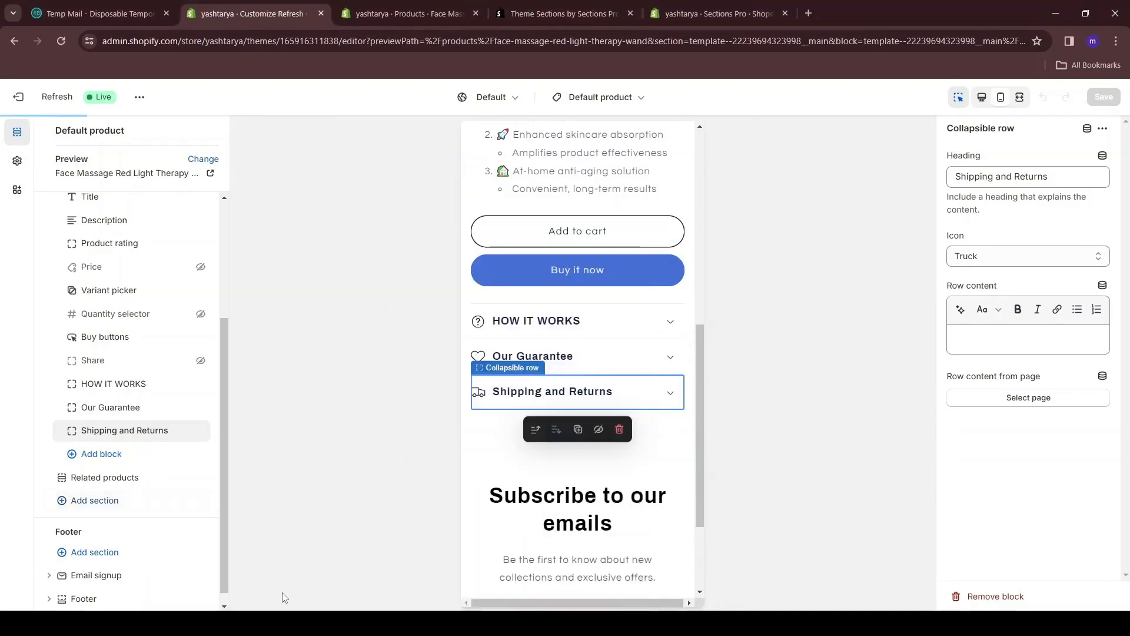
scroll(624, 354, down, 9)
scroll(628, 413, down, 3)
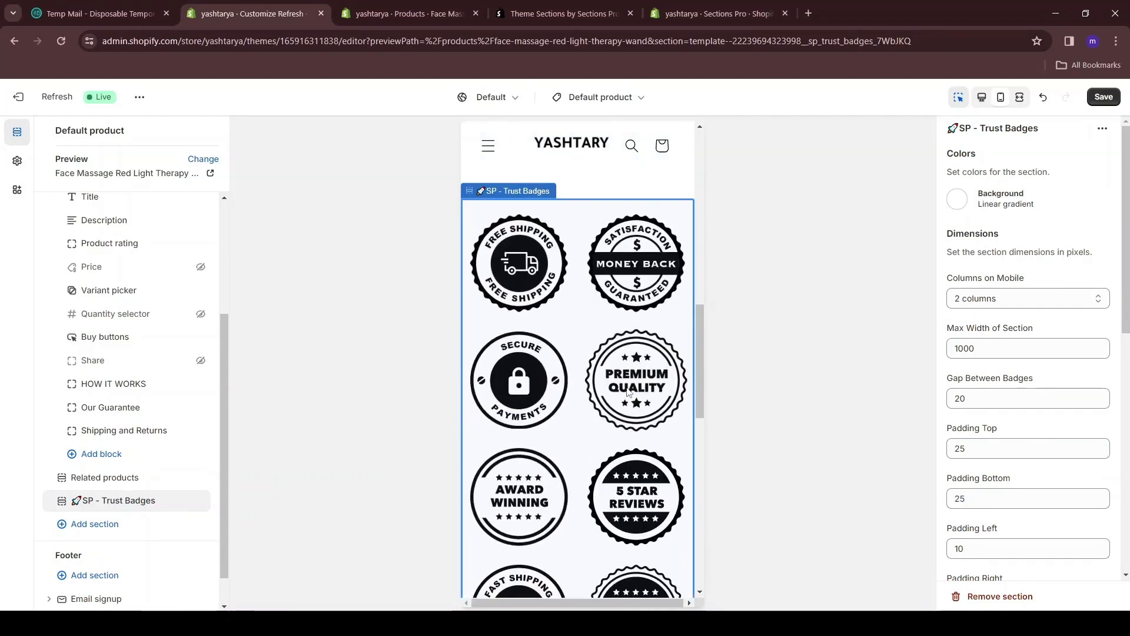
- Set the trust badges to 3 columns on mobile, keep only Free Shipping, Money Back and Secure Payments shown, and save
click(961, 304)
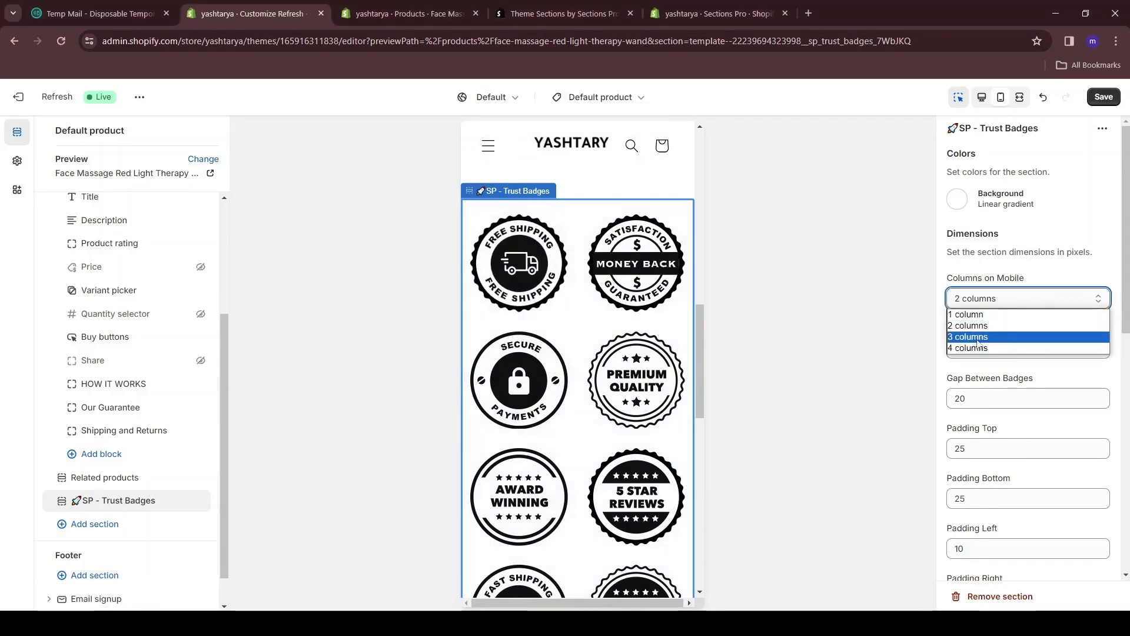
click(1008, 336)
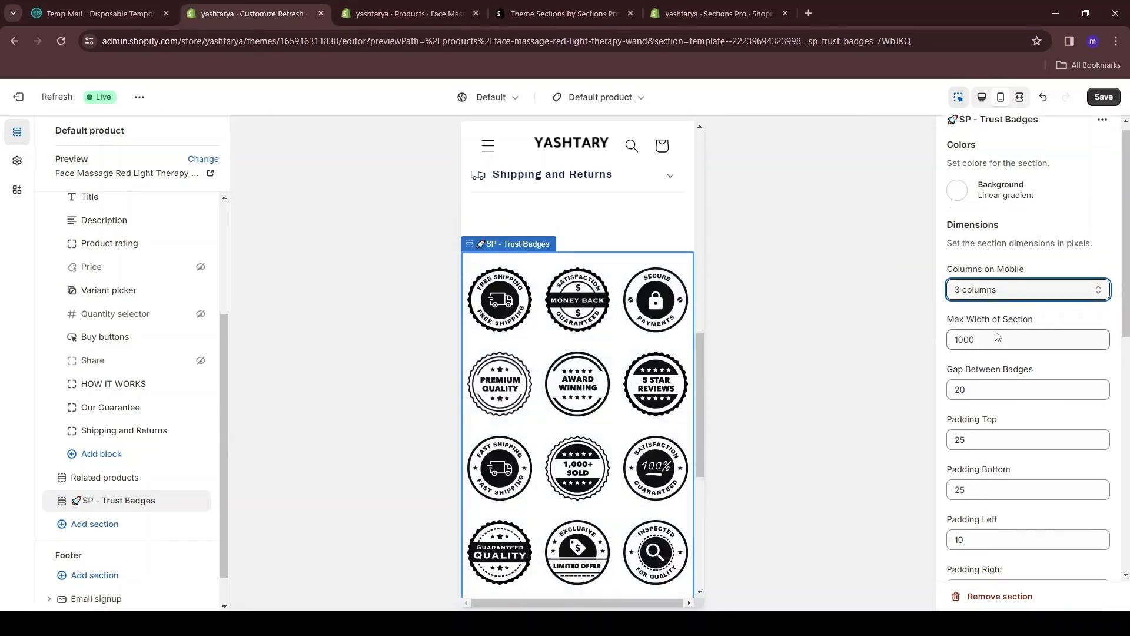
scroll(1001, 330, down, 8)
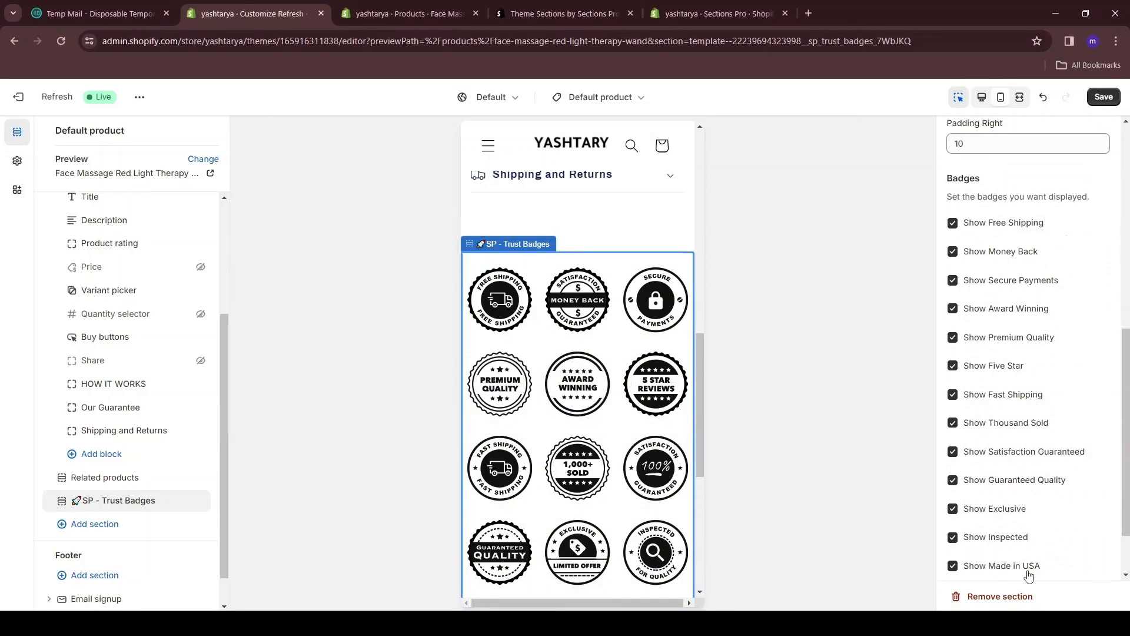
scroll(990, 543, down, 1)
scroll(984, 180, up, 1)
click(953, 309)
click(953, 337)
click(952, 366)
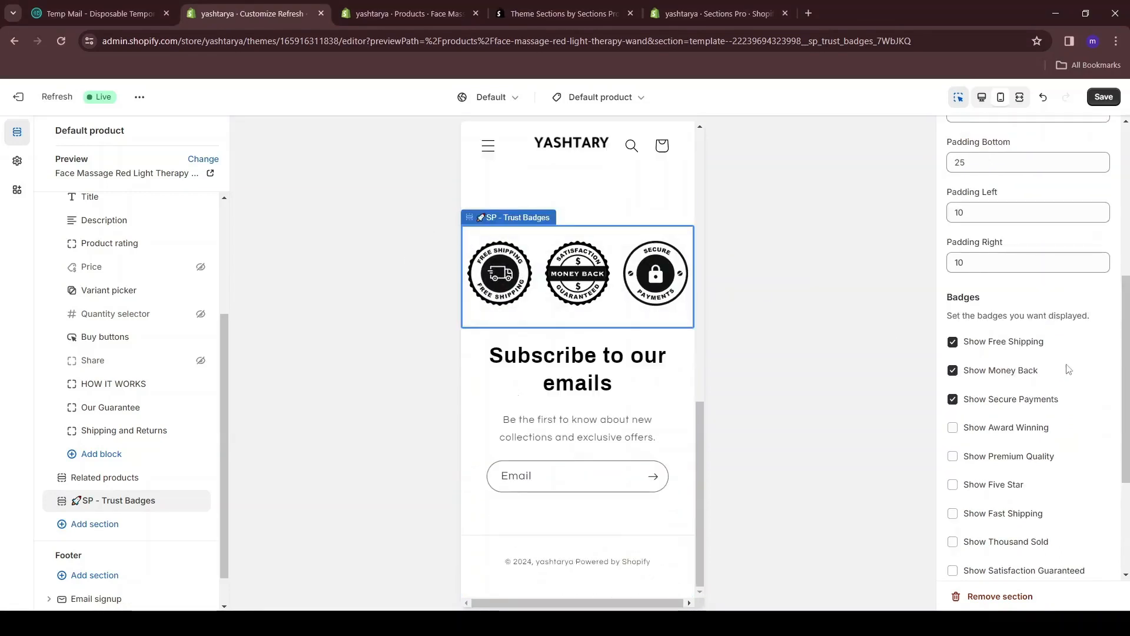
scroll(1059, 365, up, 6)
click(1104, 96)
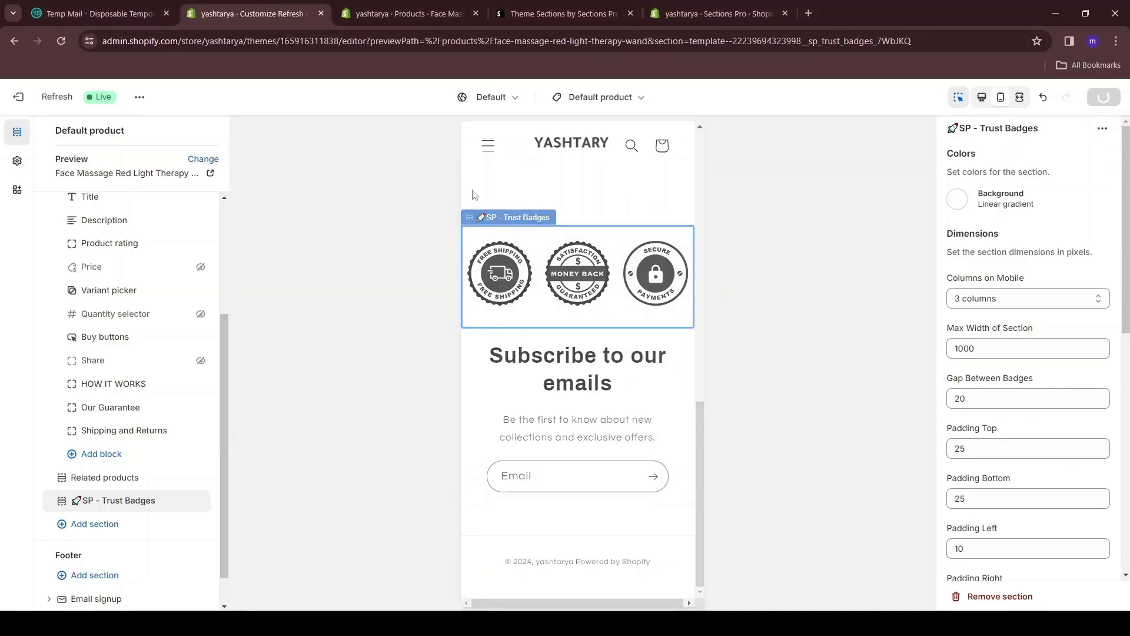
- Move SP - Trust Badges above Related products and set its top padding to 0 and bottom padding to 10
drag(97, 505, 92, 460)
scroll(565, 253, up, 1)
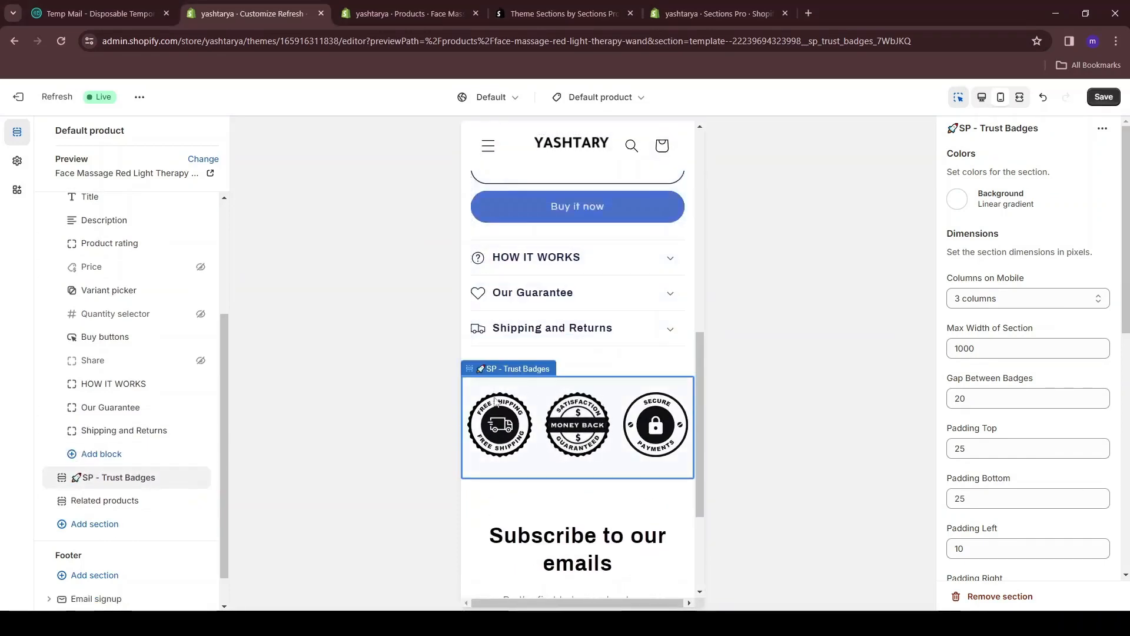
click(973, 451)
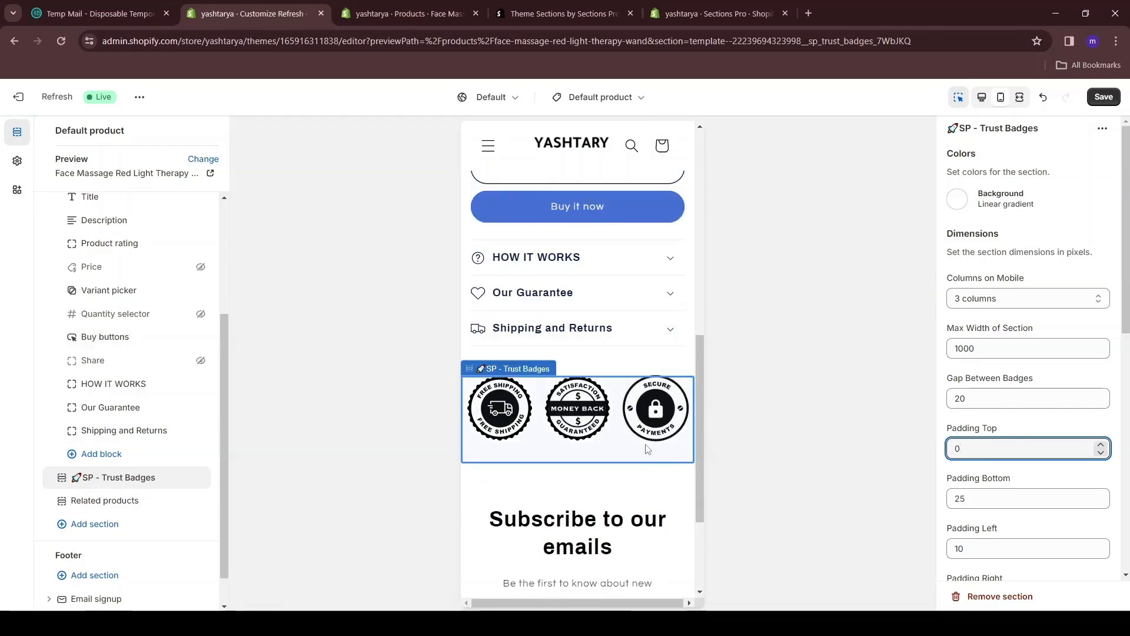
click(966, 498)
text(10)
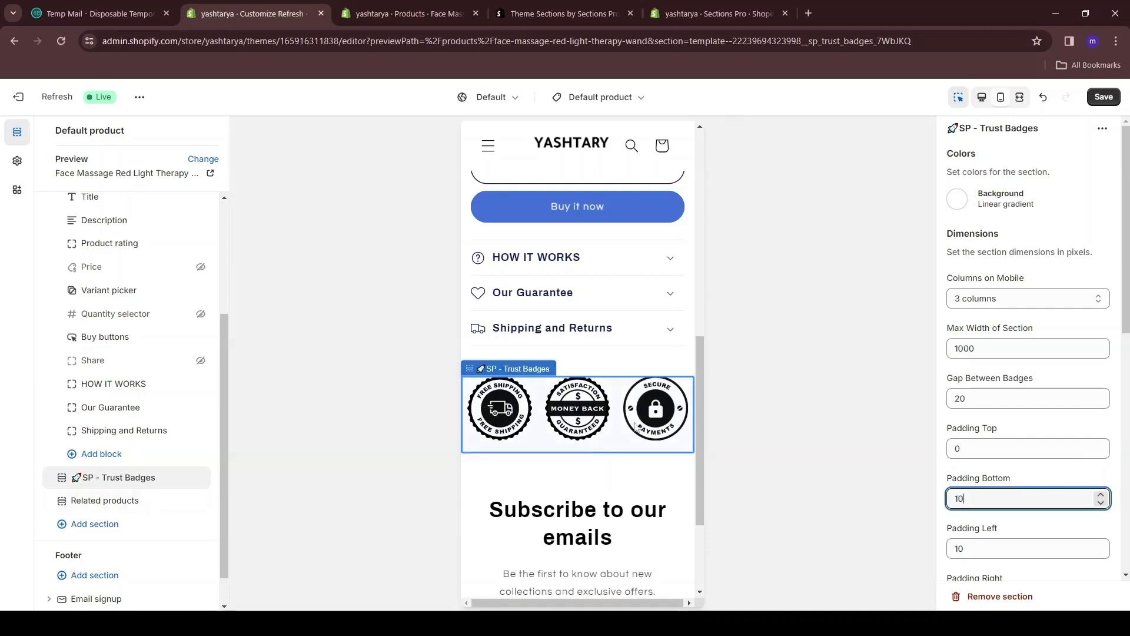
- Set the Product information section's top padding to 20 px
scroll(623, 316, up, 5)
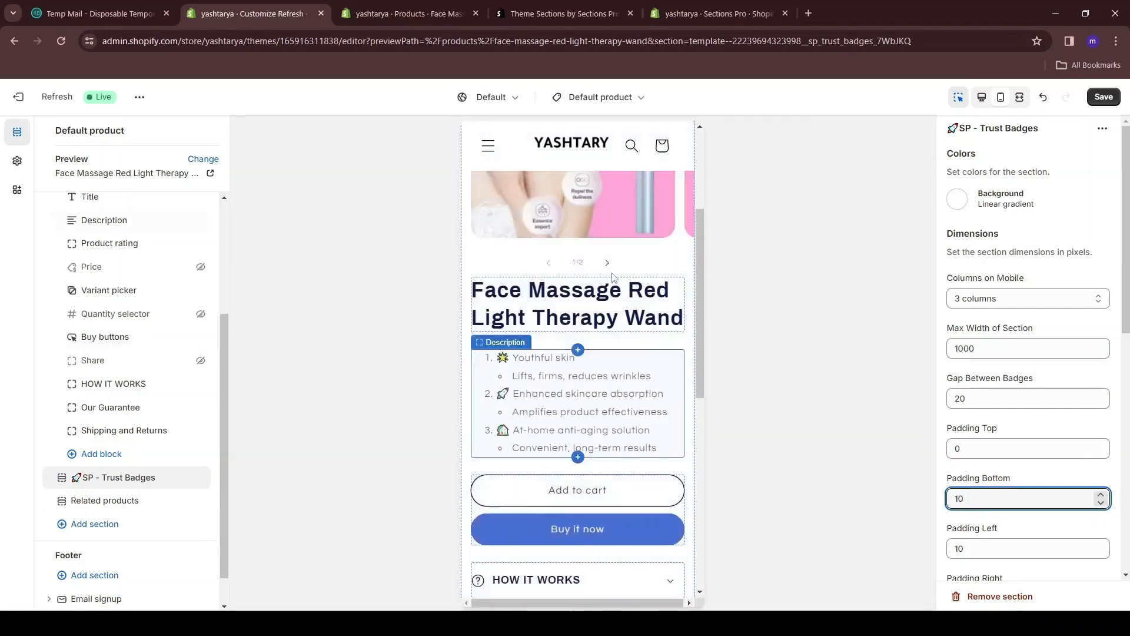
scroll(612, 277, up, 3)
click(615, 213)
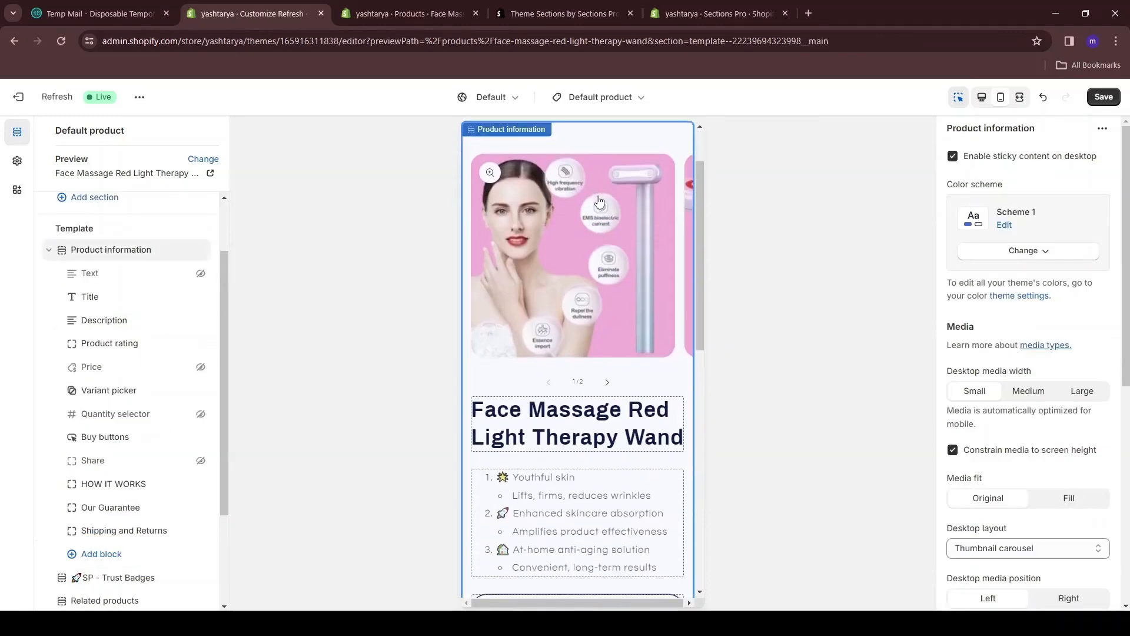
scroll(599, 202, up, 2)
scroll(1027, 475, down, 7)
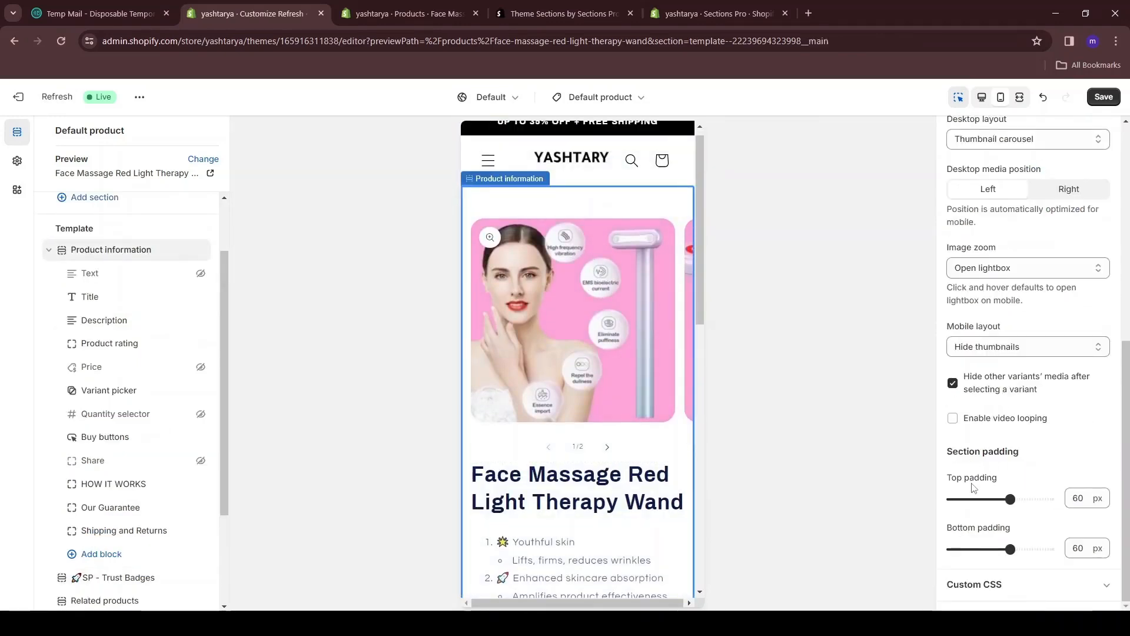
double_click(1072, 497)
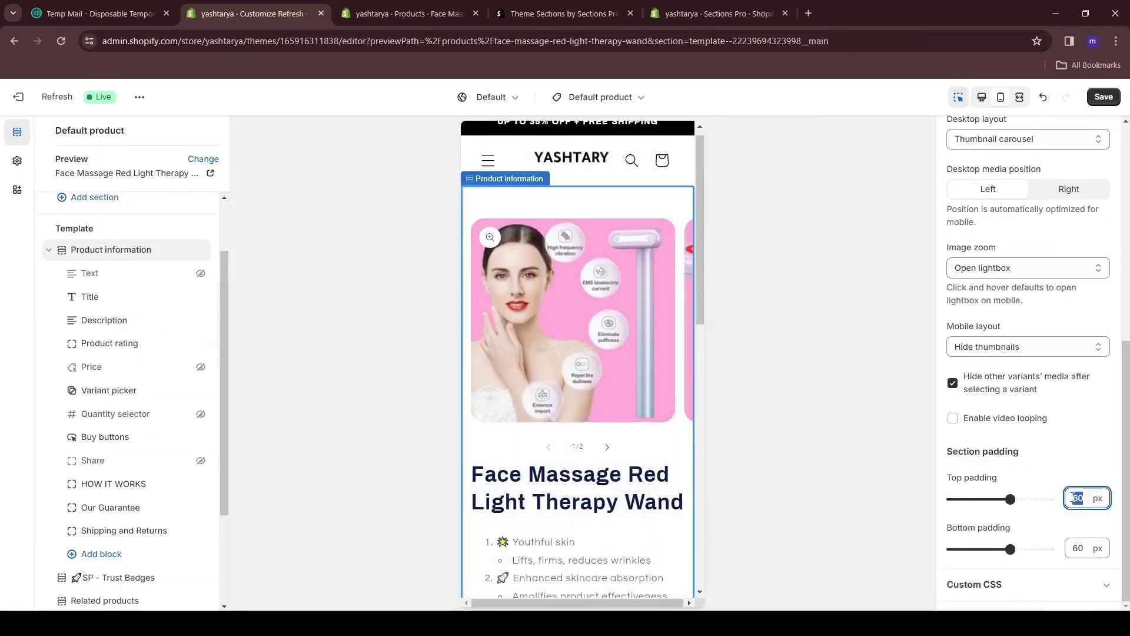
click(824, 376)
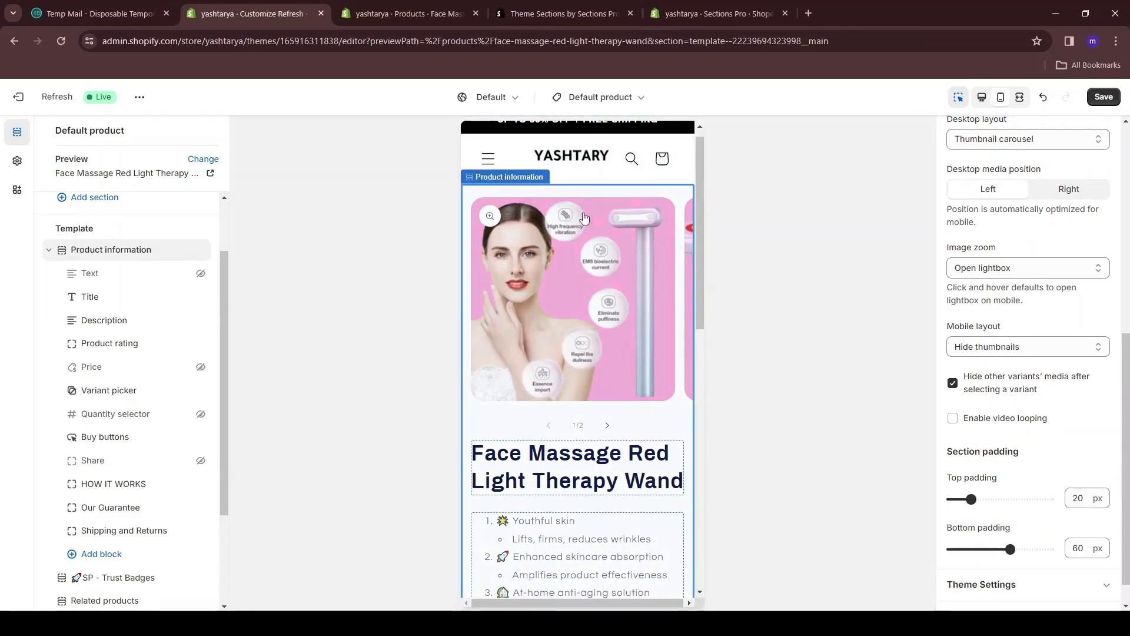
- Add the SP - Testimonials Grid section below Related products and insert a Testimonial block in it
scroll(589, 224, down, 10)
scroll(93, 323, down, 3)
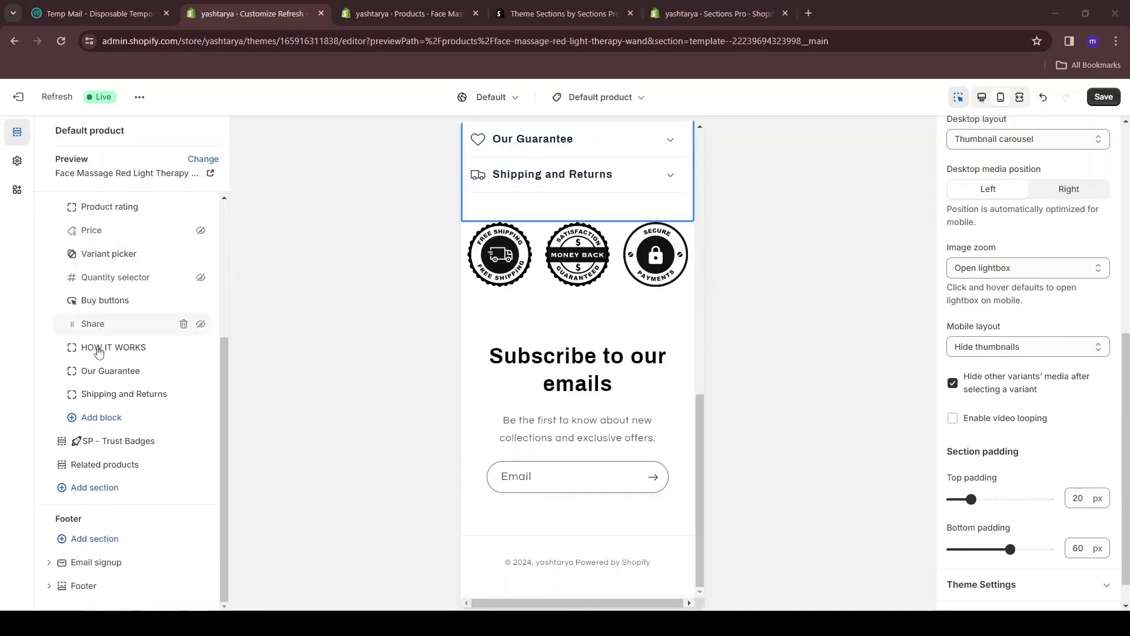
click(106, 492)
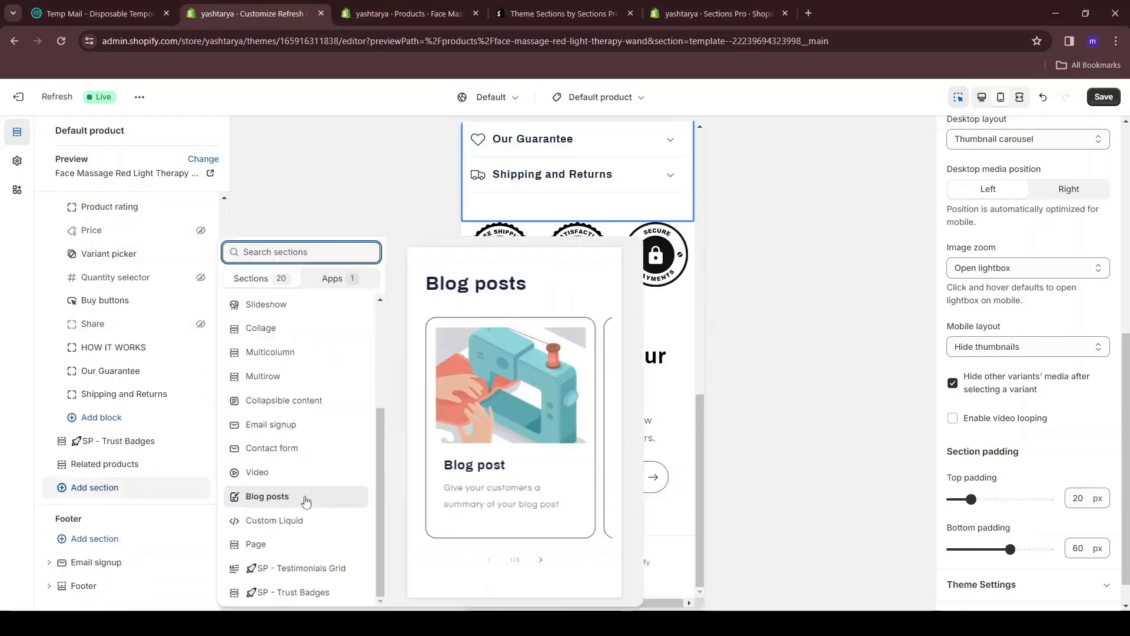
click(302, 568)
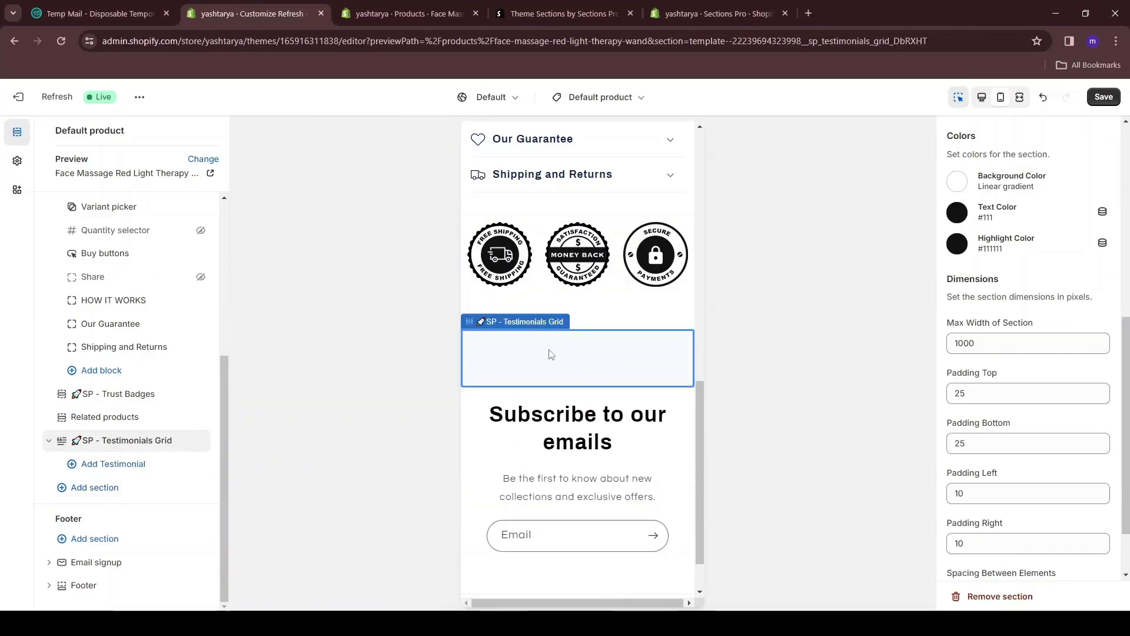
click(103, 466)
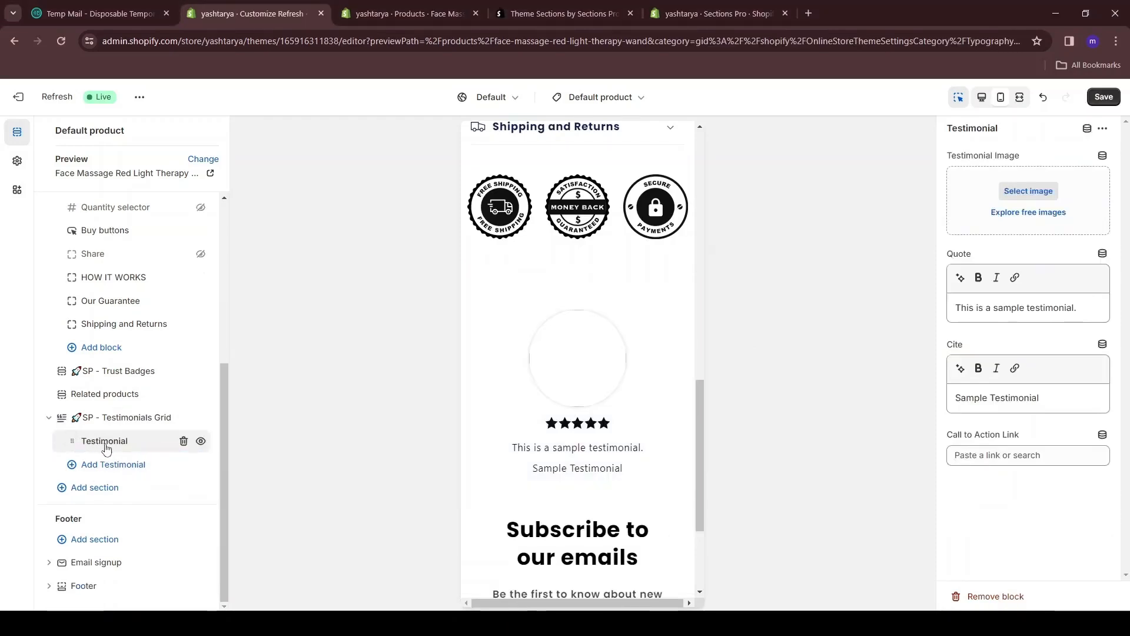
- Use the free Women's Fashion photo of the model with a leather jacket over her shoulders as the testimonial image
click(1008, 214)
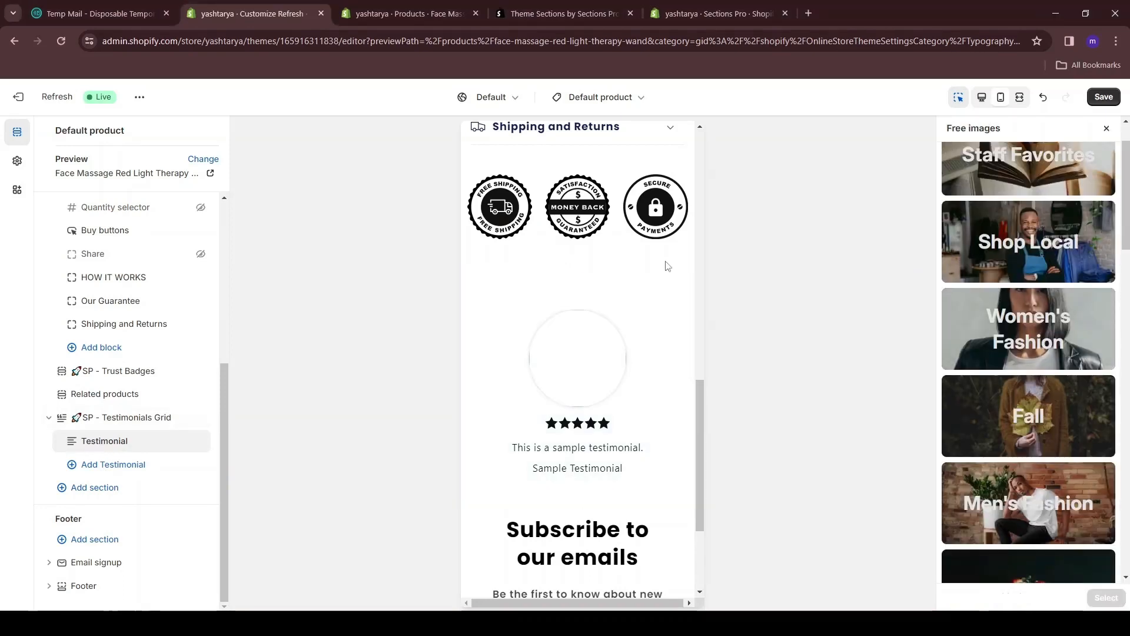
click(1026, 327)
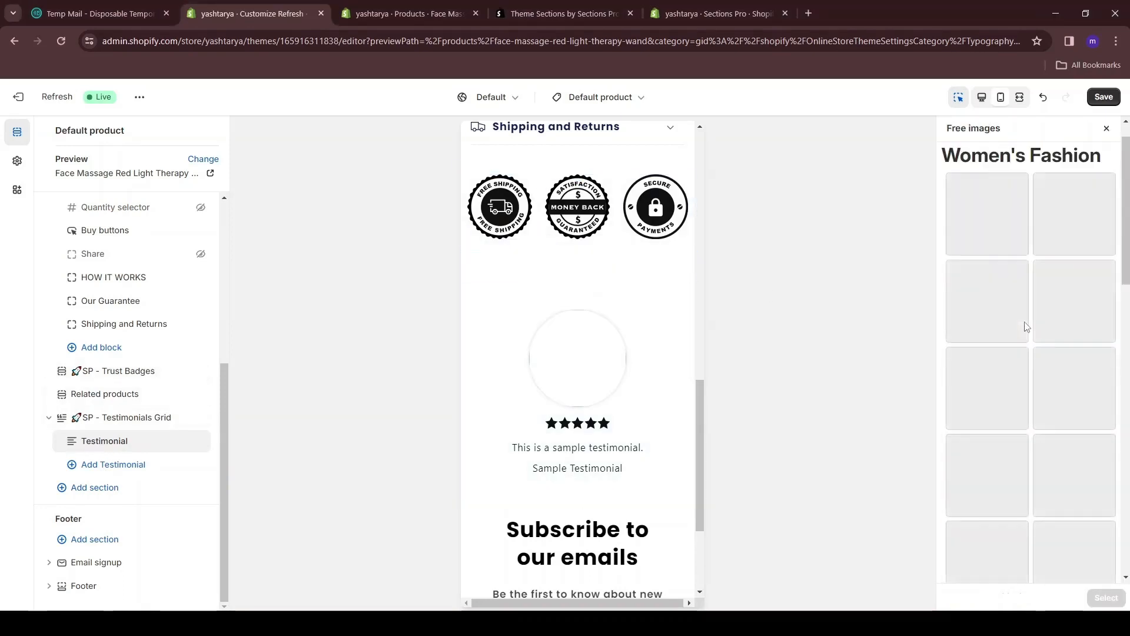
scroll(1053, 296, down, 2)
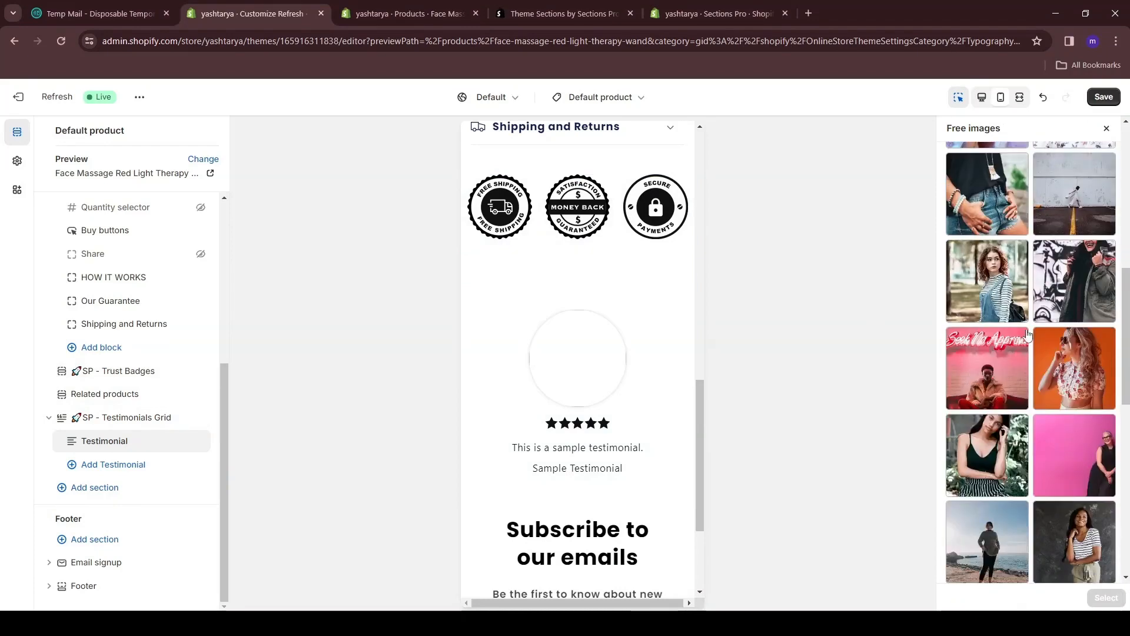
scroll(968, 234, up, 3)
click(969, 233)
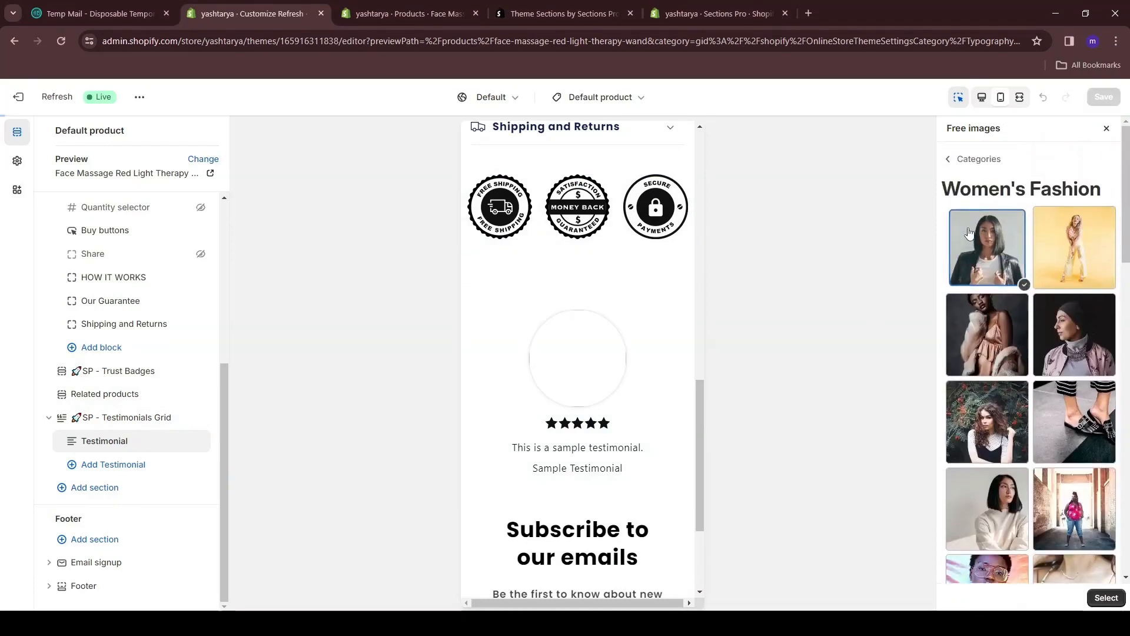
click(1107, 598)
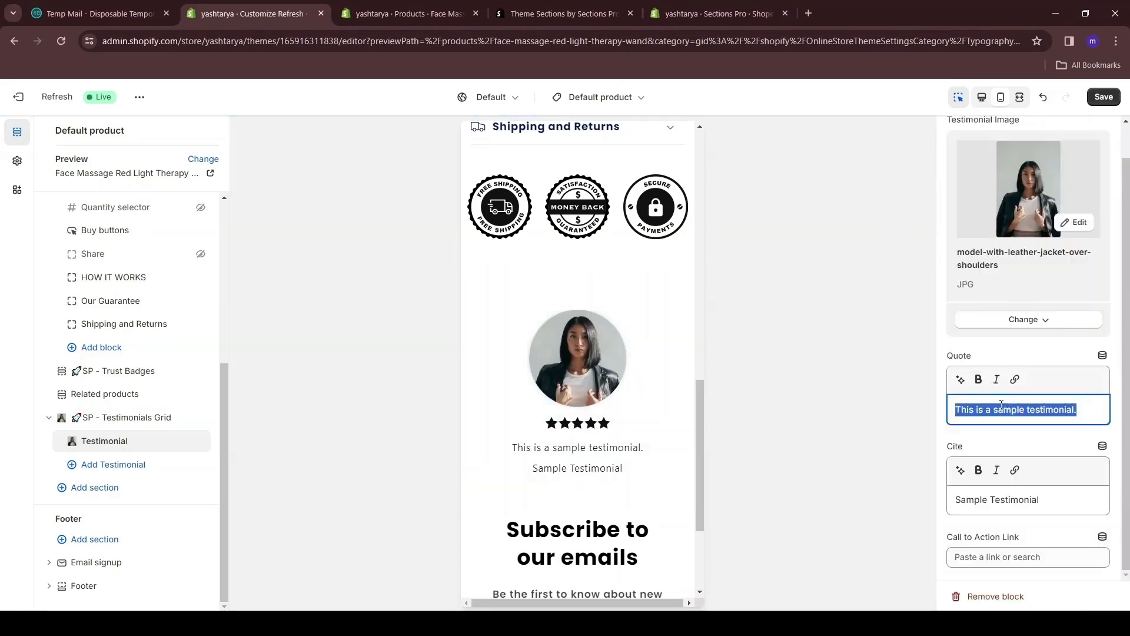
- Set the testimonial's quote to " Ilove this product , its great " and enter the reviewer's name in bold as the cite
text(" Ilove this product , its great ")
double_click(971, 496)
triple_click(970, 495)
text(Alexandra B.)
double_click(977, 502)
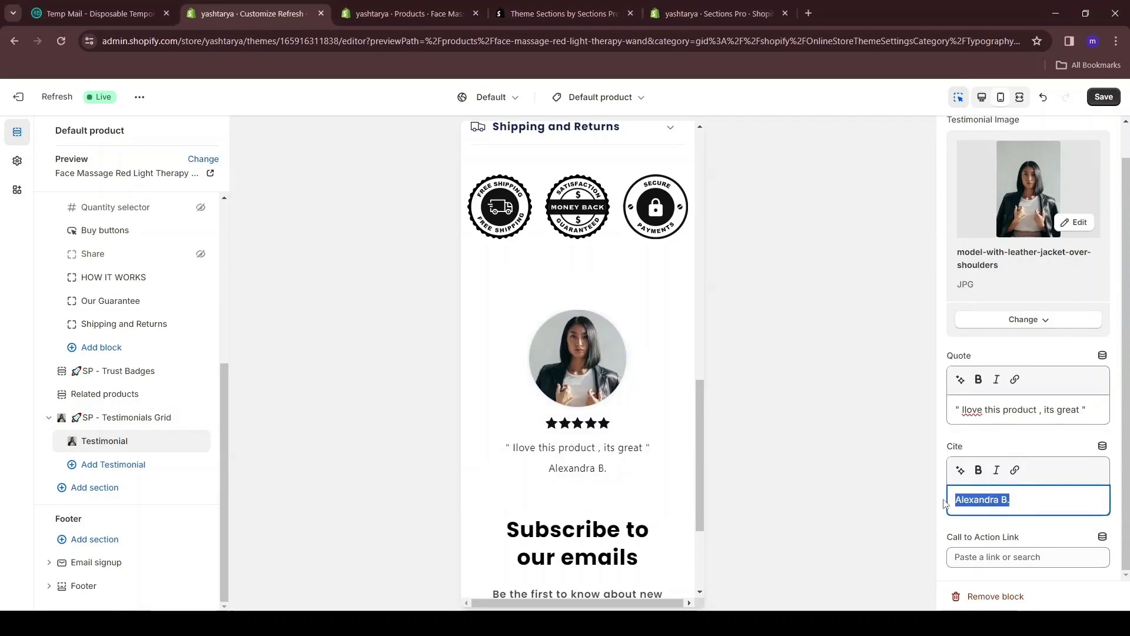
click(980, 470)
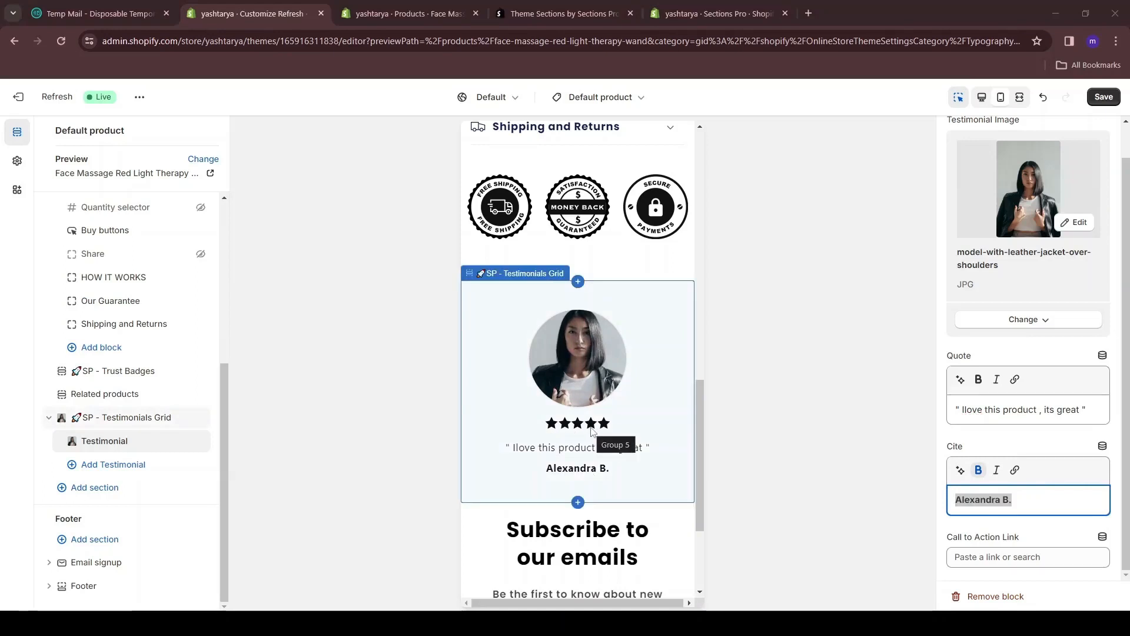
- Look up a gold hex code on Google and set the SP - Testimonials Grid highlight color to #E5B80B
click(109, 415)
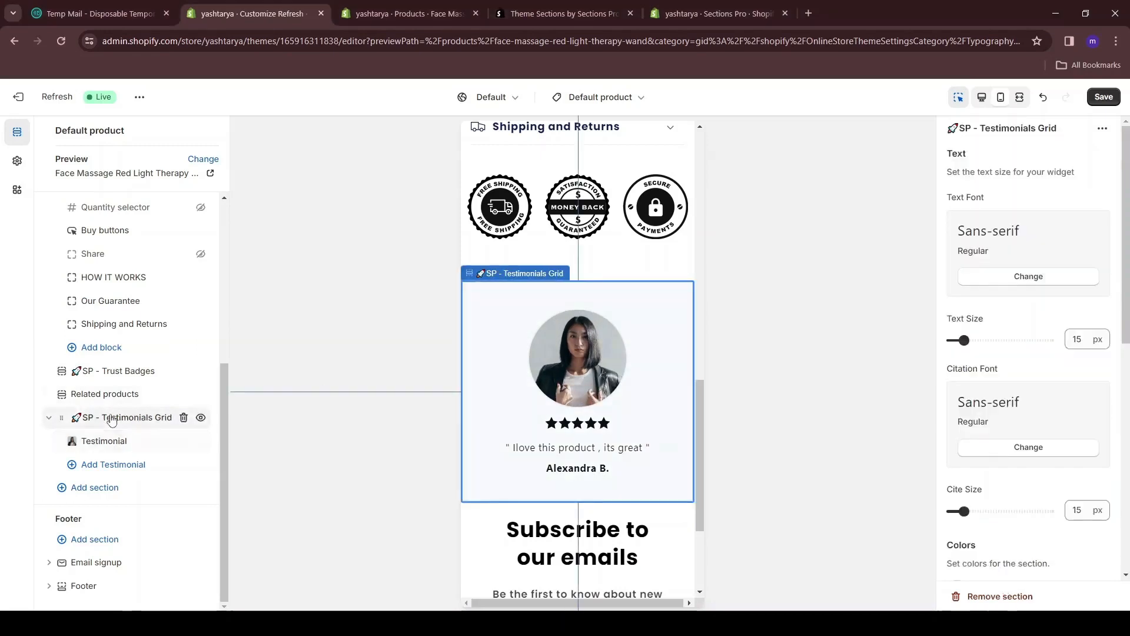
scroll(977, 309, down, 6)
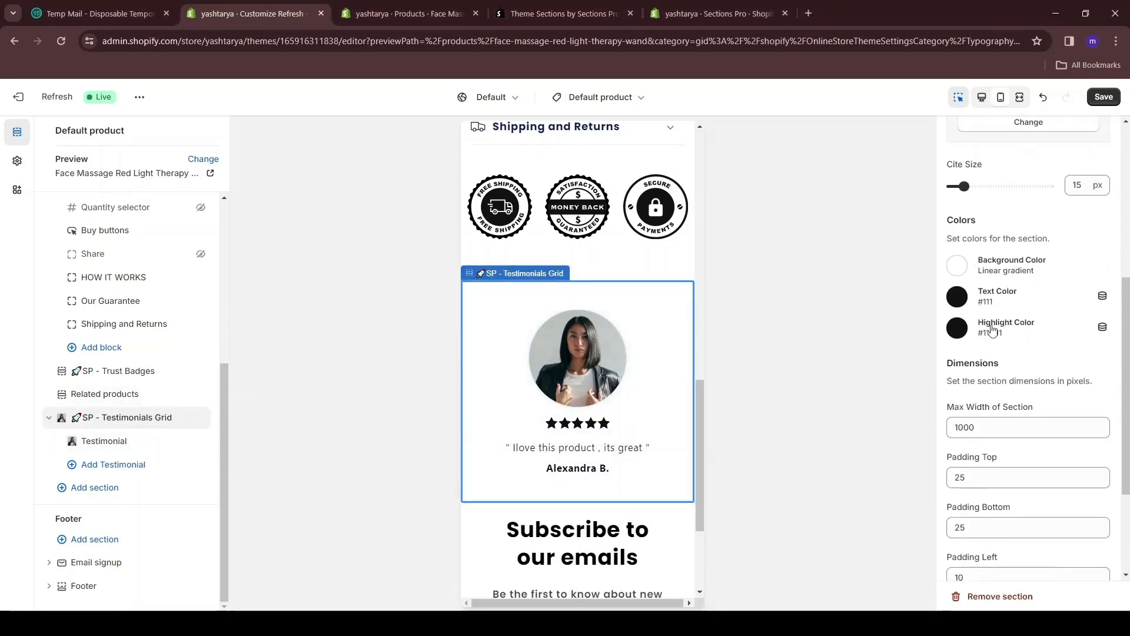
click(956, 329)
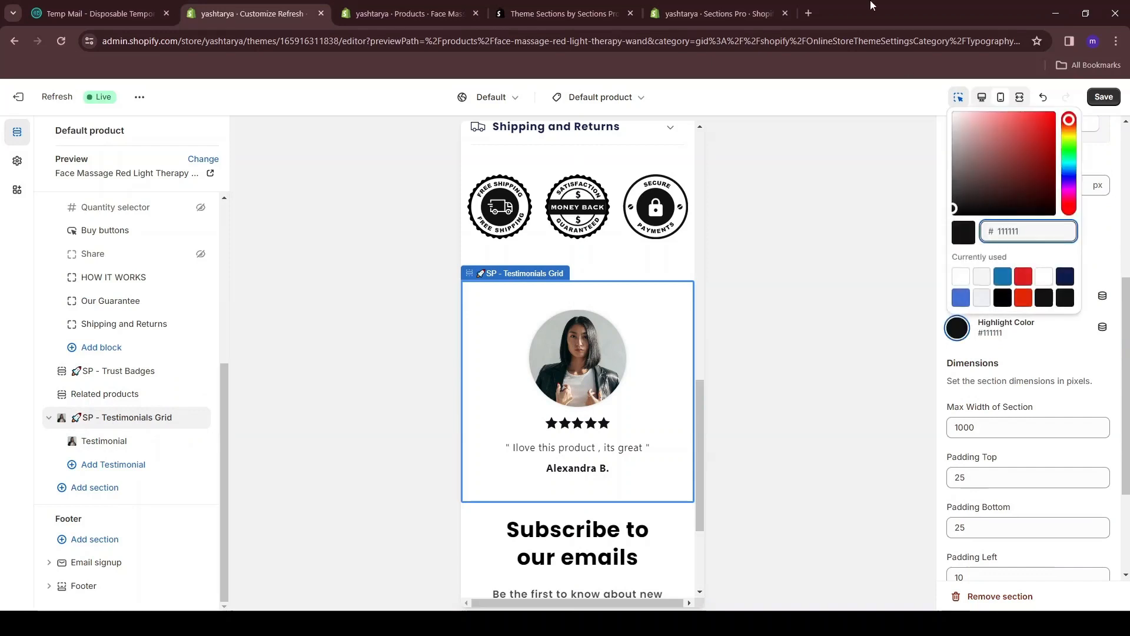
click(809, 13)
text(gold hex)
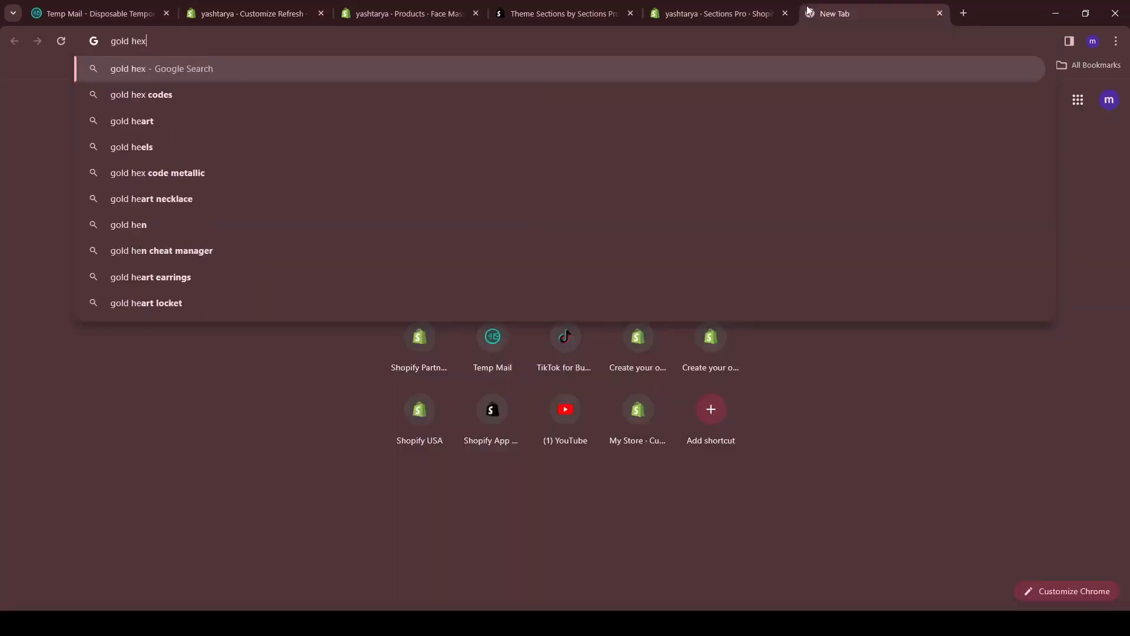
key(Return)
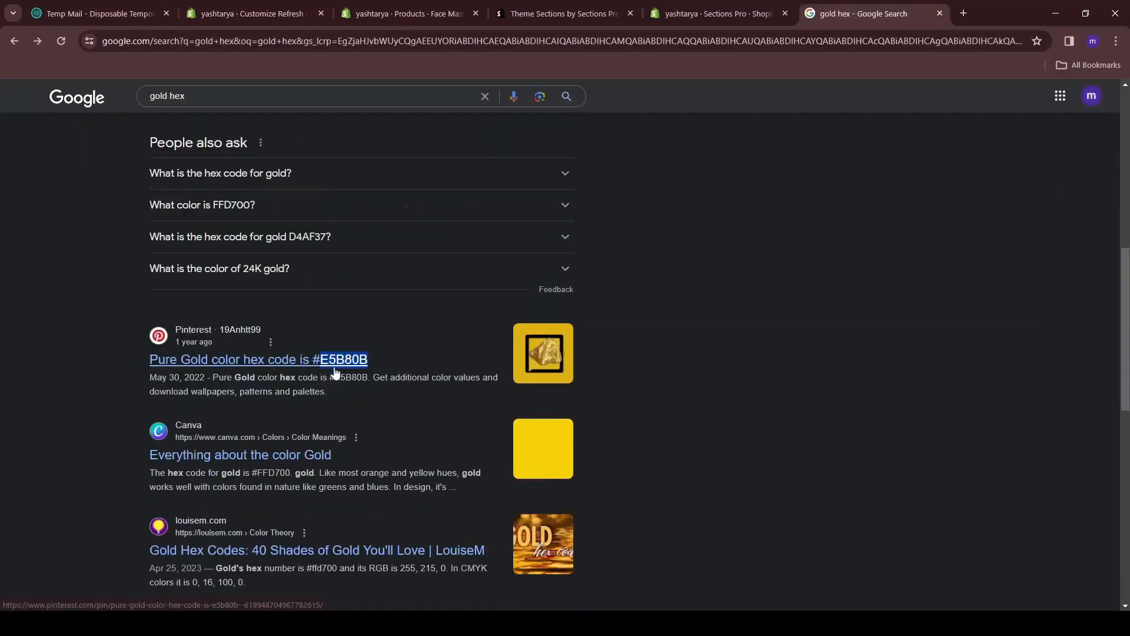
click(253, 13)
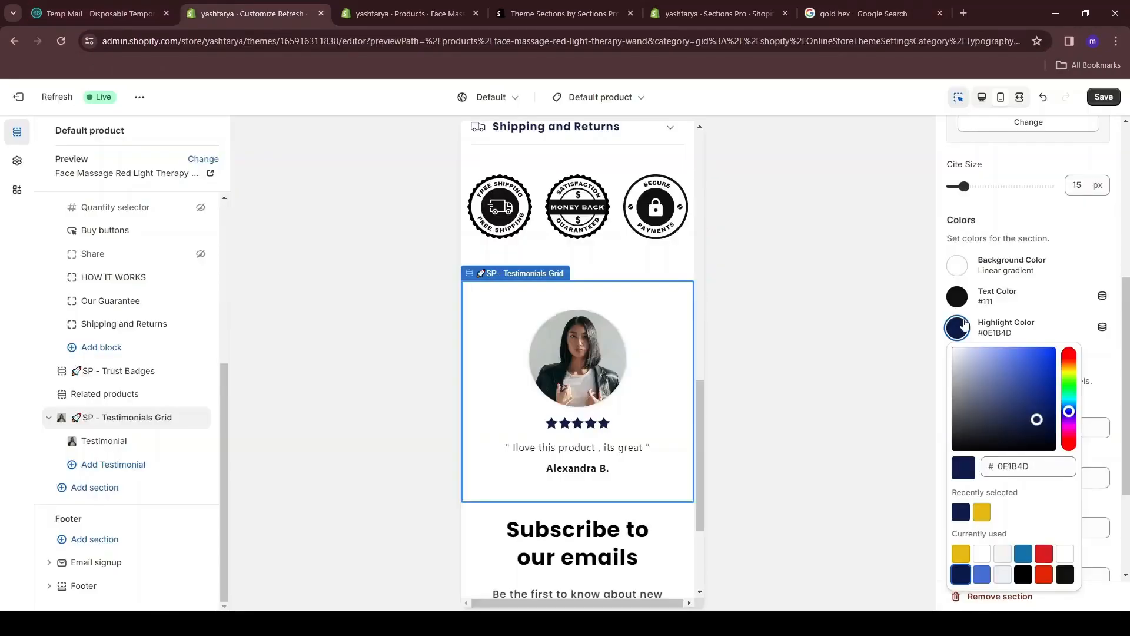
double_click(1016, 467)
text(E5B80B)
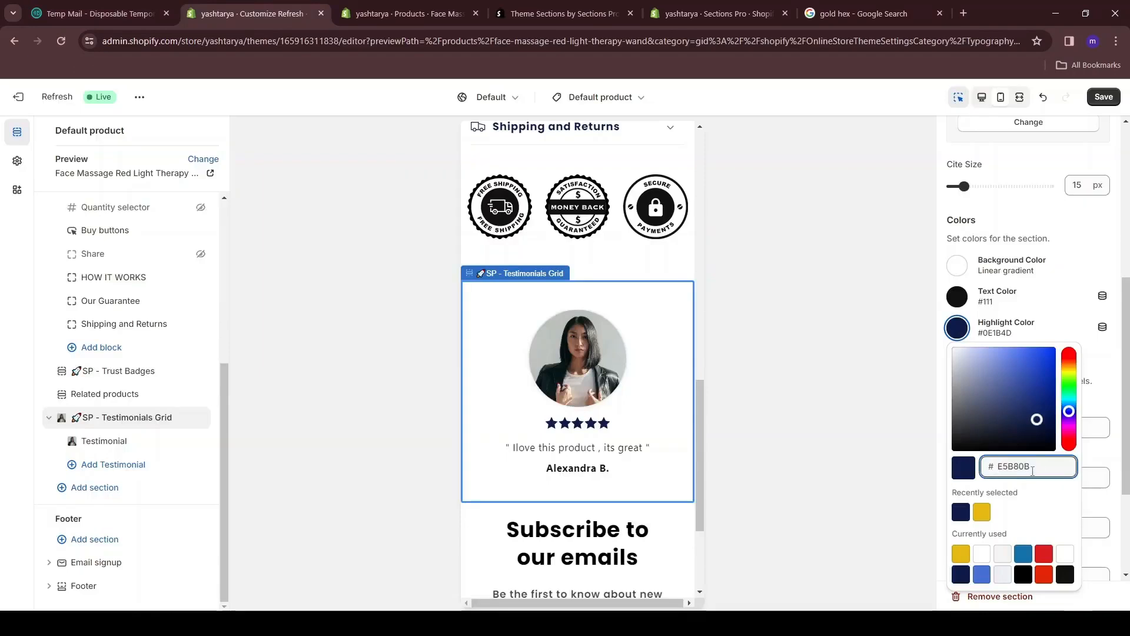
click(1119, 374)
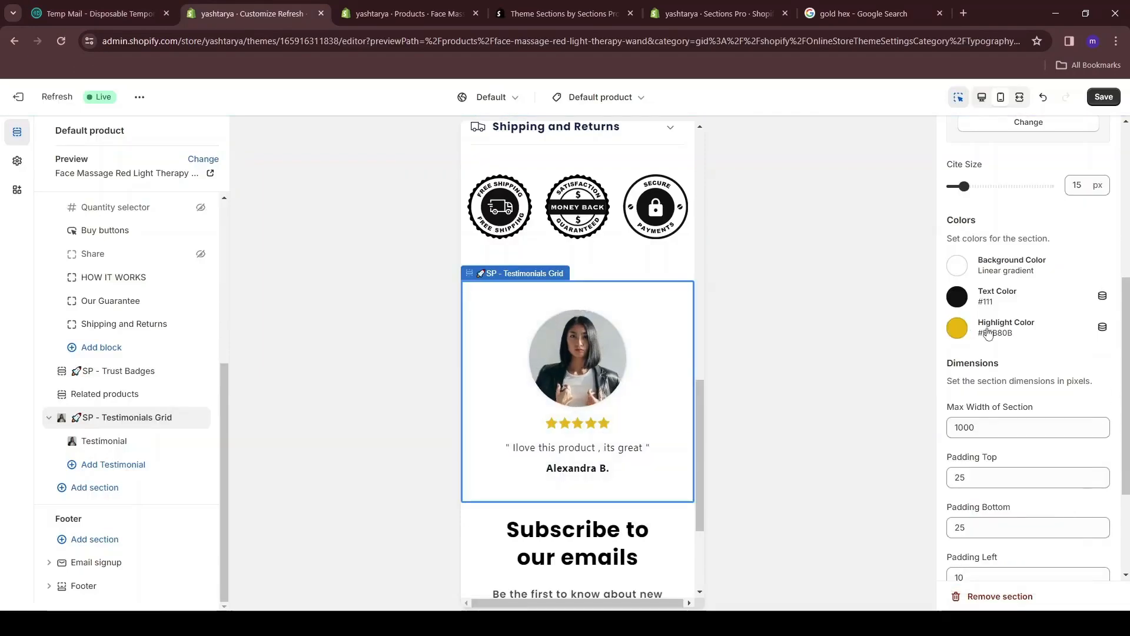
- Add a Multirow section below SP - Testimonials Grid and set its mobile content alignment to Center
scroll(484, 323, down, 1)
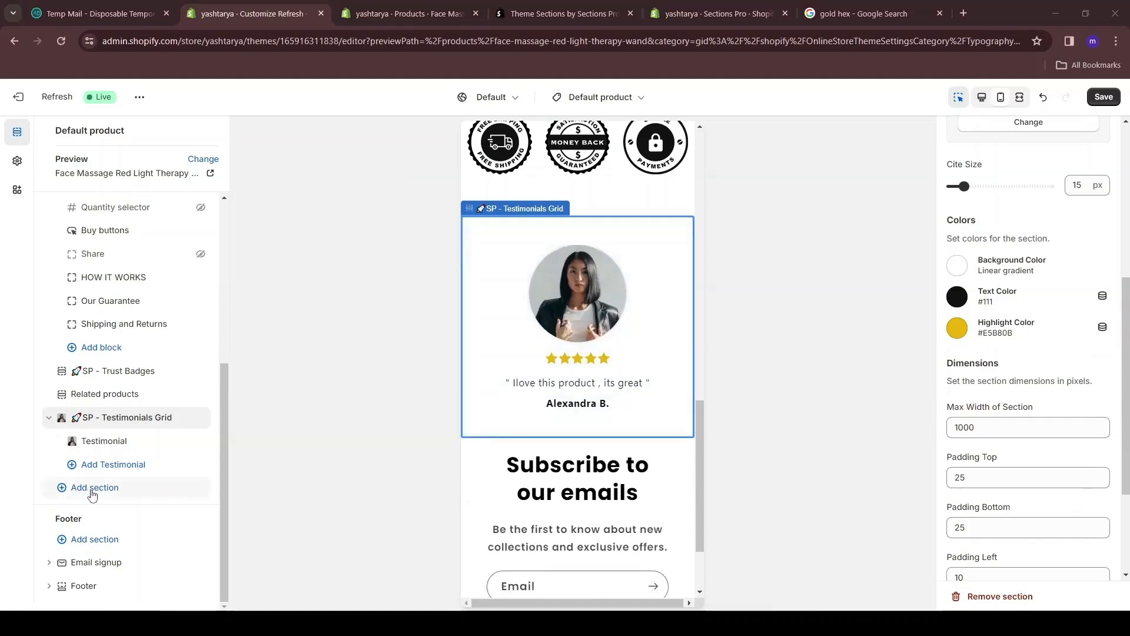
click(98, 491)
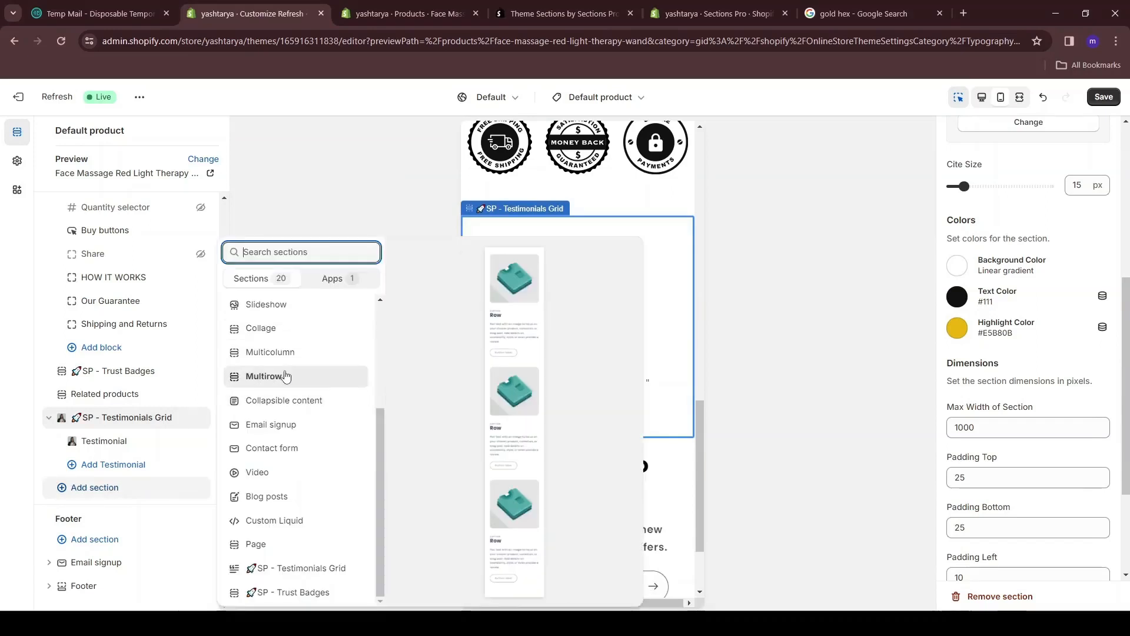
click(264, 376)
scroll(589, 365, down, 7)
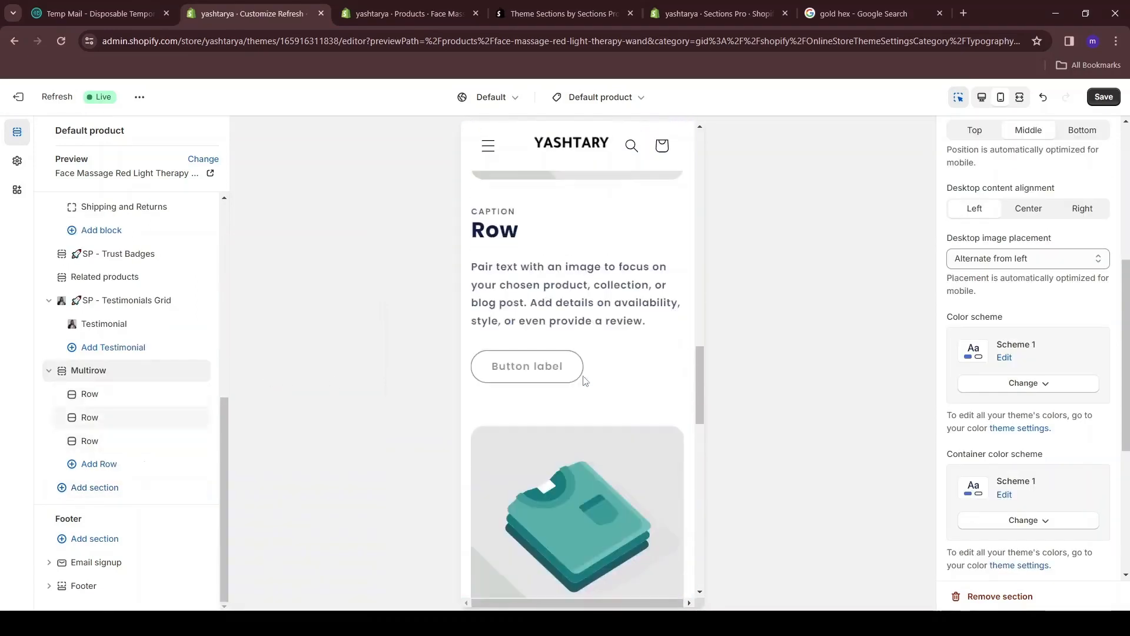
scroll(91, 374, down, 1)
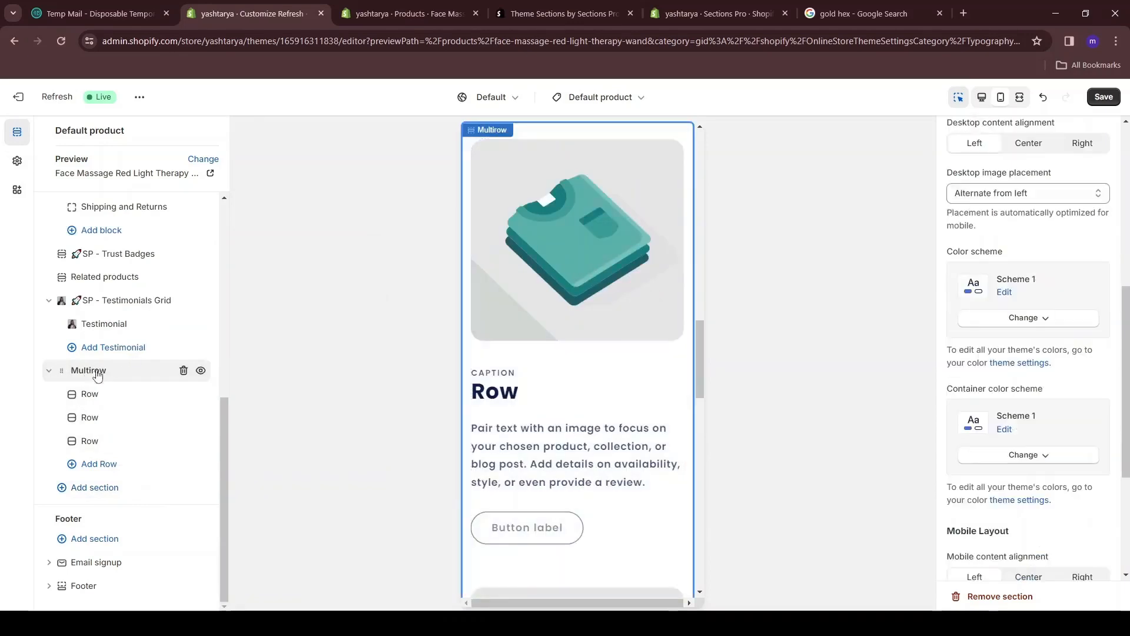
scroll(1025, 268, down, 3)
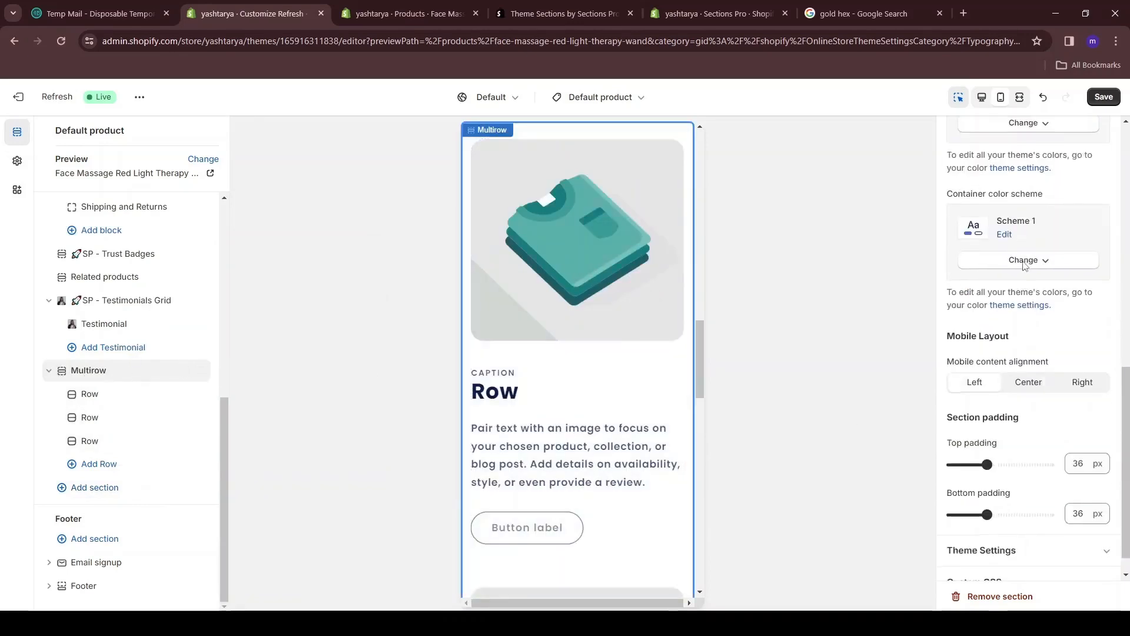
click(1028, 354)
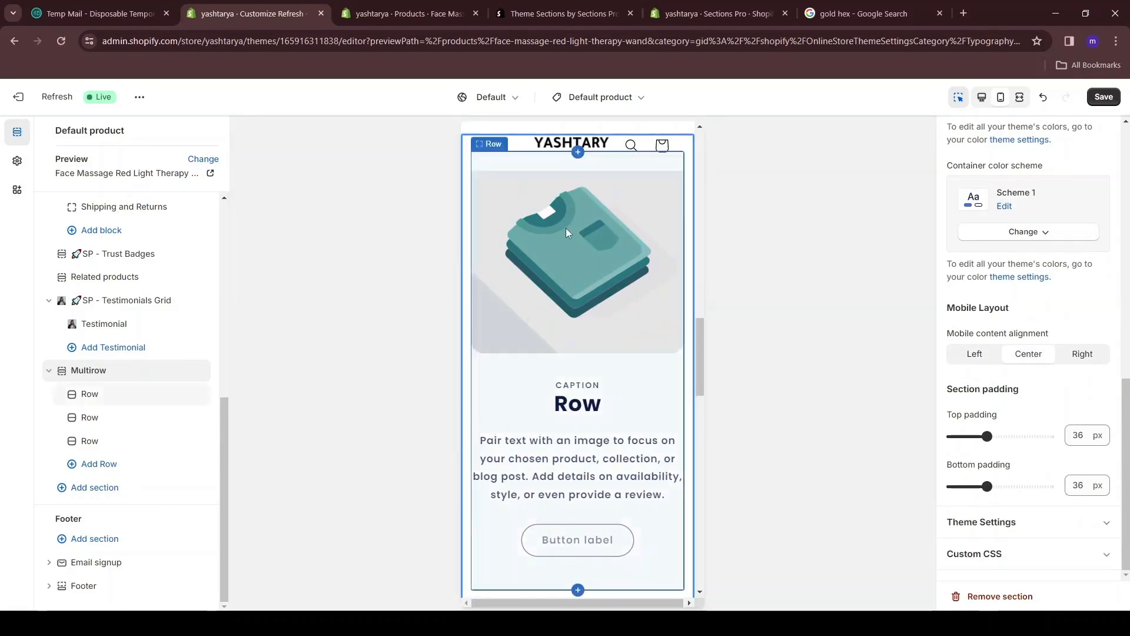
- Clear the button label of the first row in the Multirow section
scroll(566, 232, down, 3)
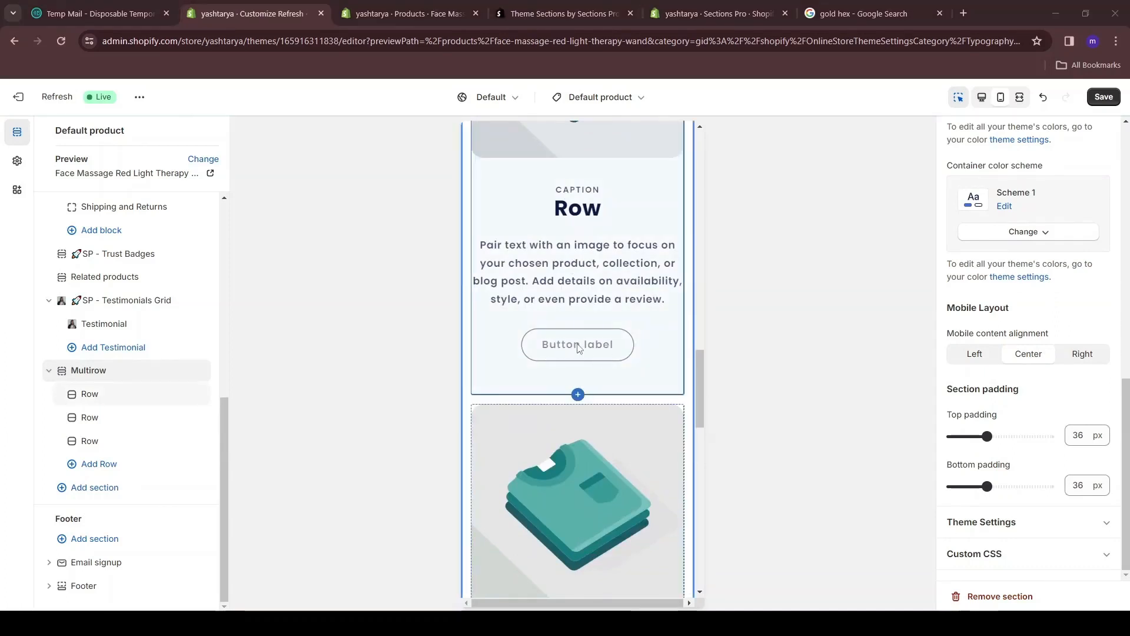
scroll(582, 353, up, 5)
scroll(606, 405, down, 4)
click(610, 393)
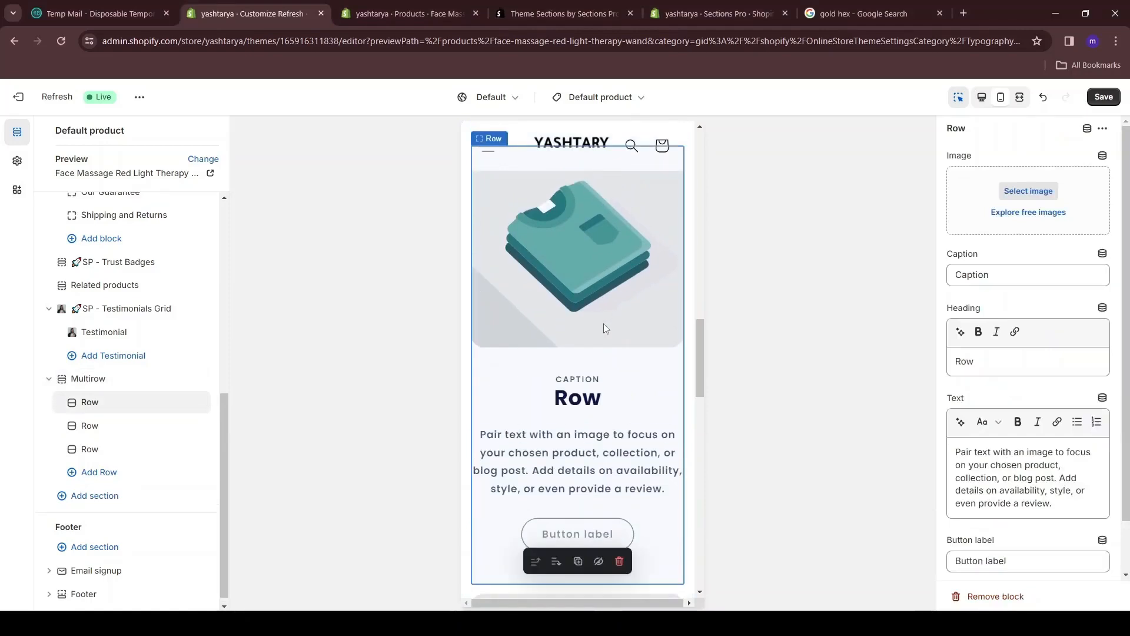
scroll(1025, 519, down, 1)
triple_click(1016, 502)
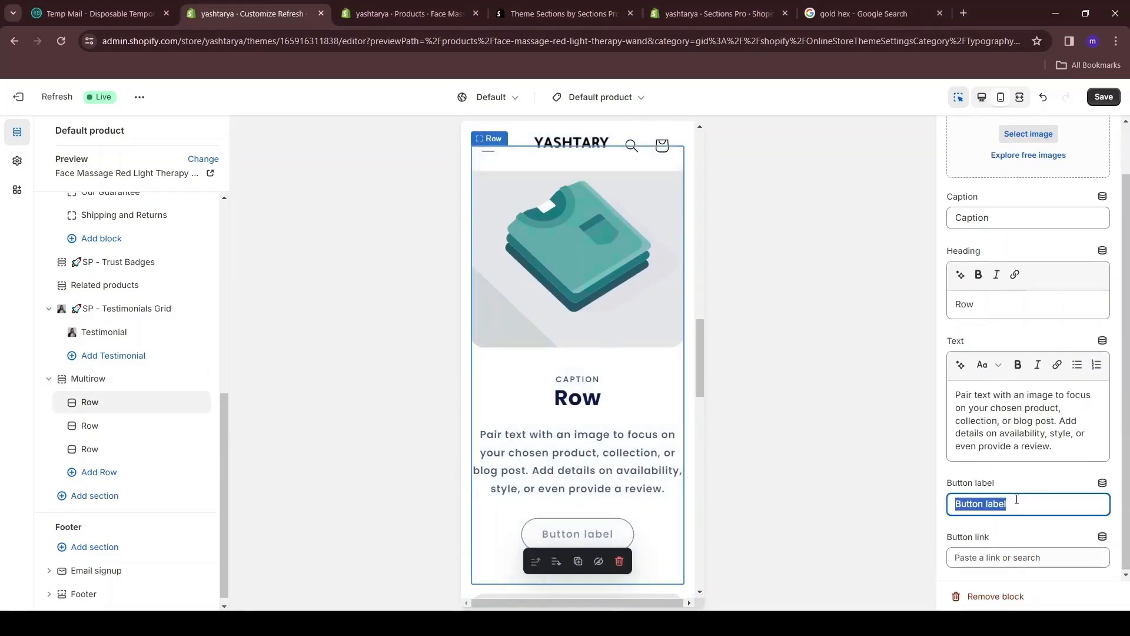
key(BackSpace)
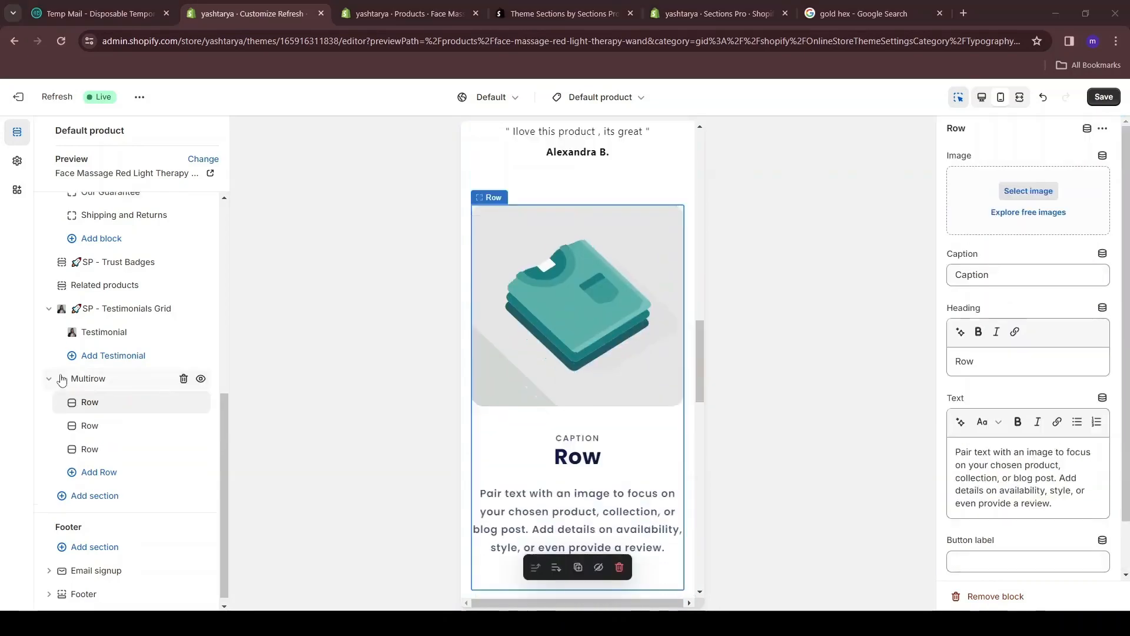
- Set the Multirow section's container color scheme to Scheme 5
click(96, 386)
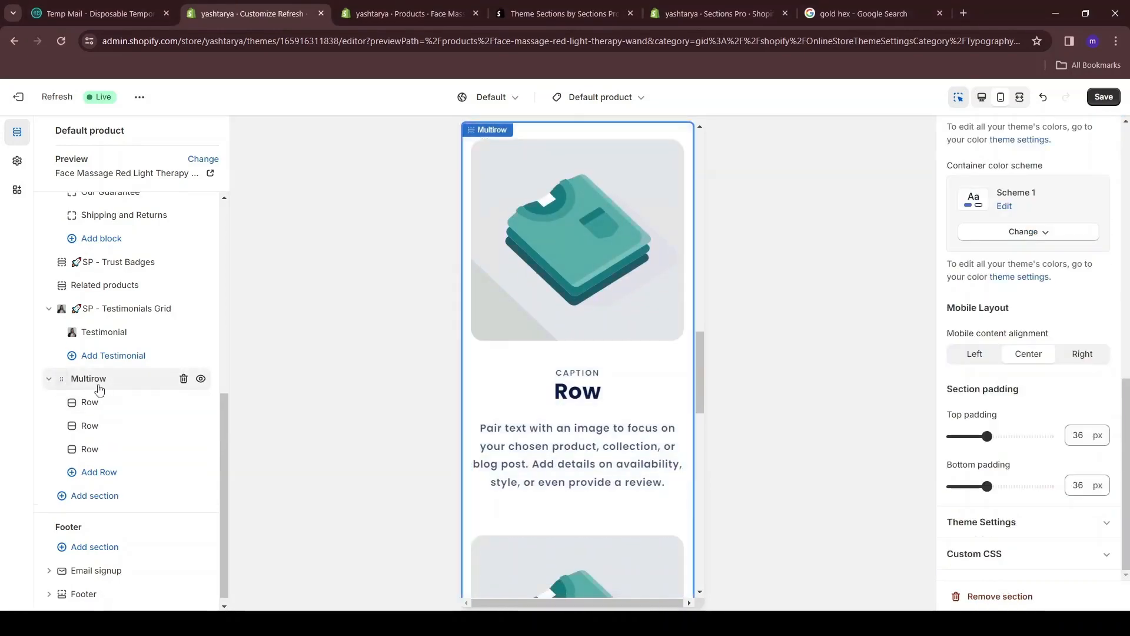
scroll(966, 382, up, 7)
scroll(966, 383, down, 4)
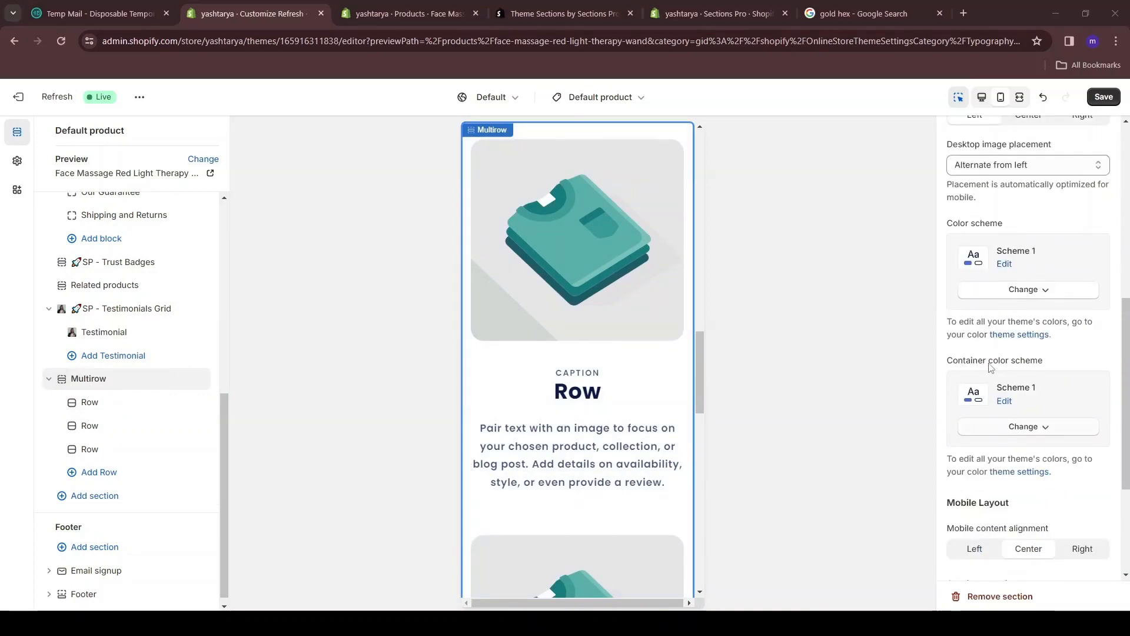
click(1030, 434)
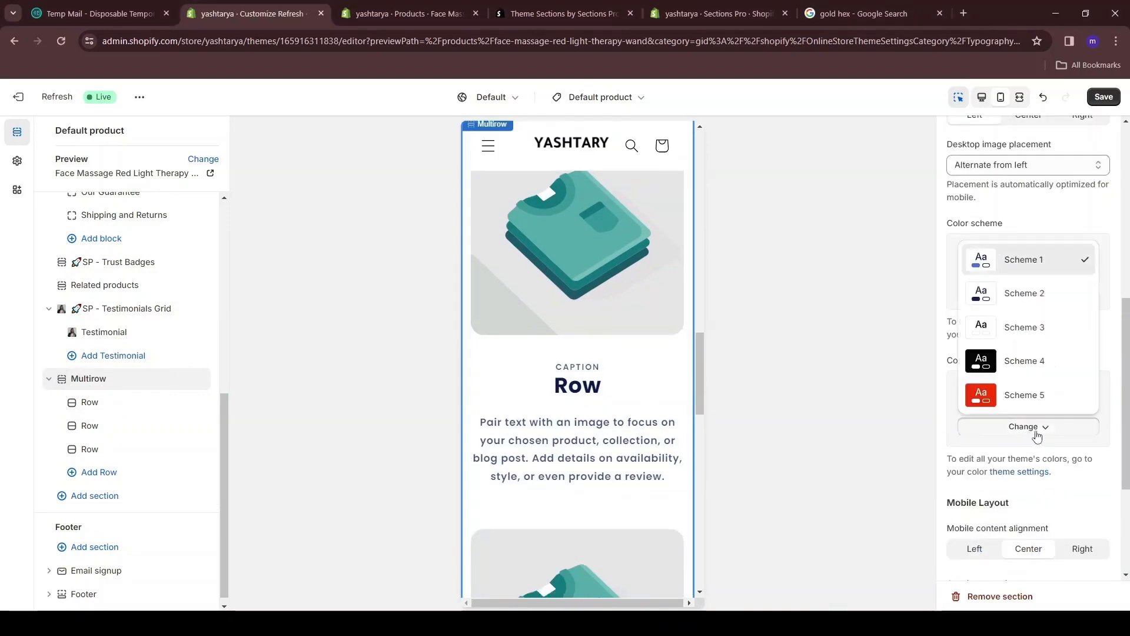
click(1025, 395)
scroll(565, 424, down, 5)
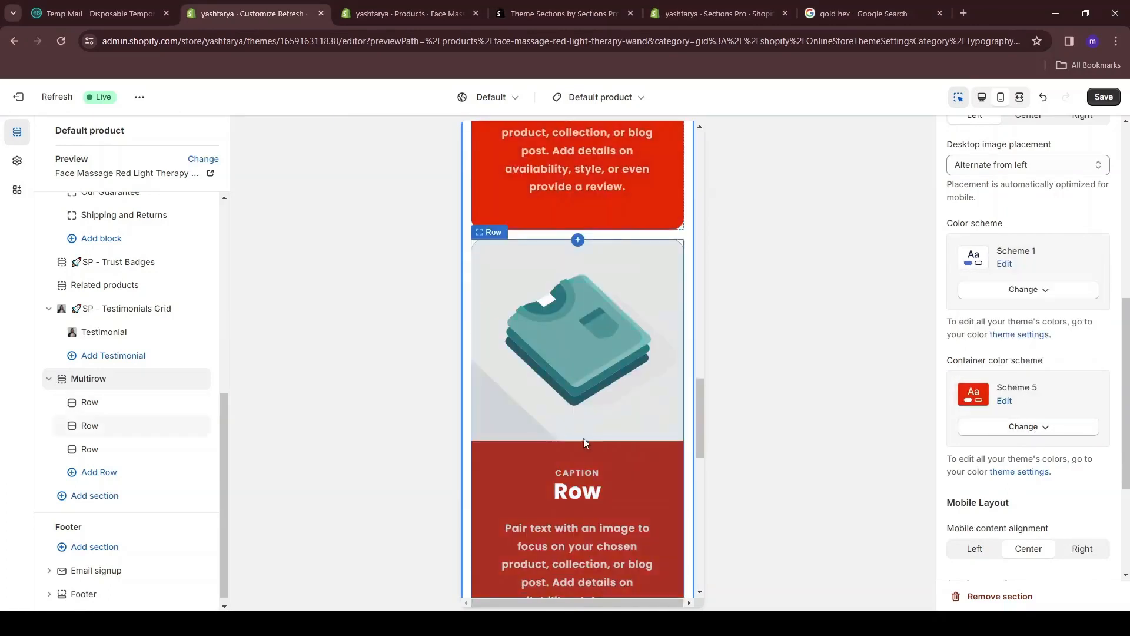
scroll(588, 259, down, 4)
- Change Scheme 5's background color to pink #EF53A1 and review the color across the product page preview
click(1005, 401)
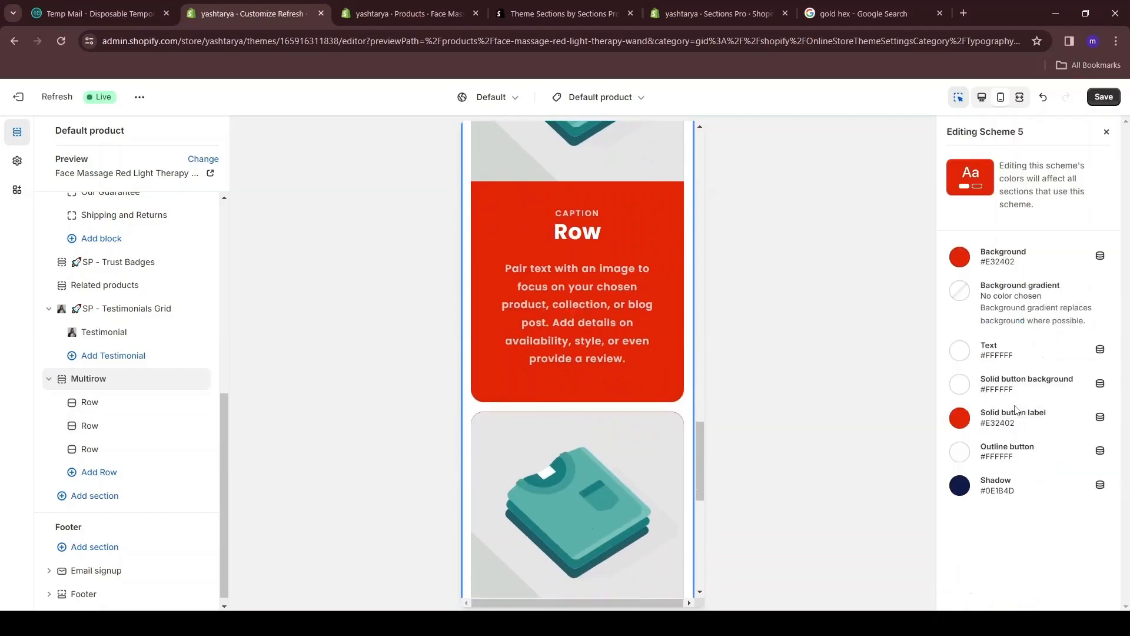
click(961, 258)
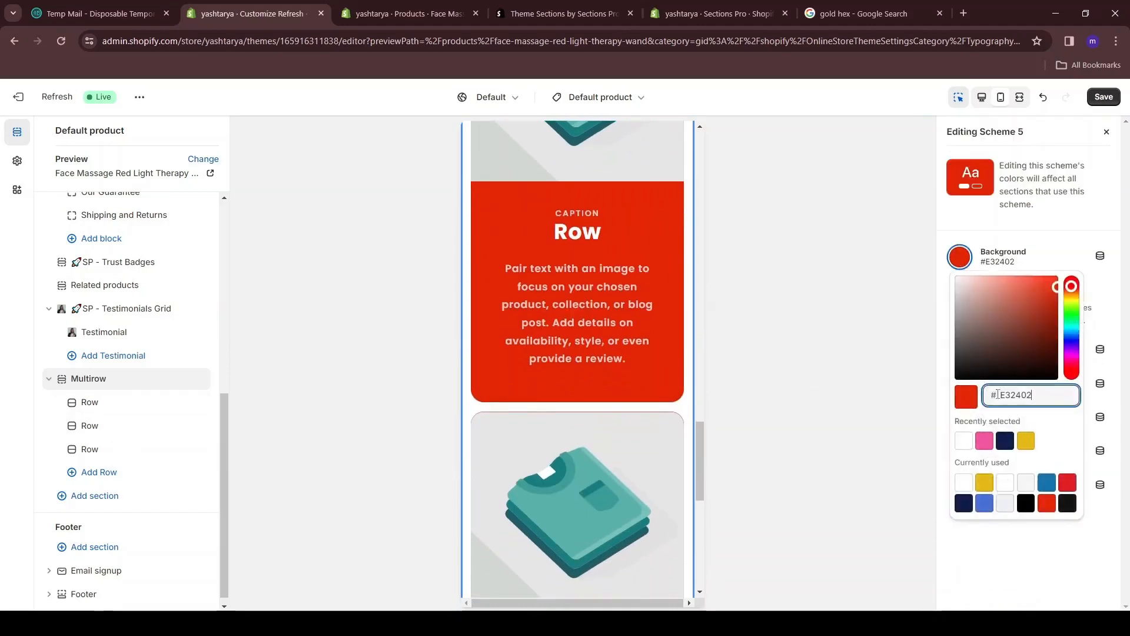
mouse_move(1071, 355)
mouse_down()
mouse_move(1071, 372)
mouse_move(1071, 310)
mouse_move(1071, 341)
mouse_up()
click(1001, 442)
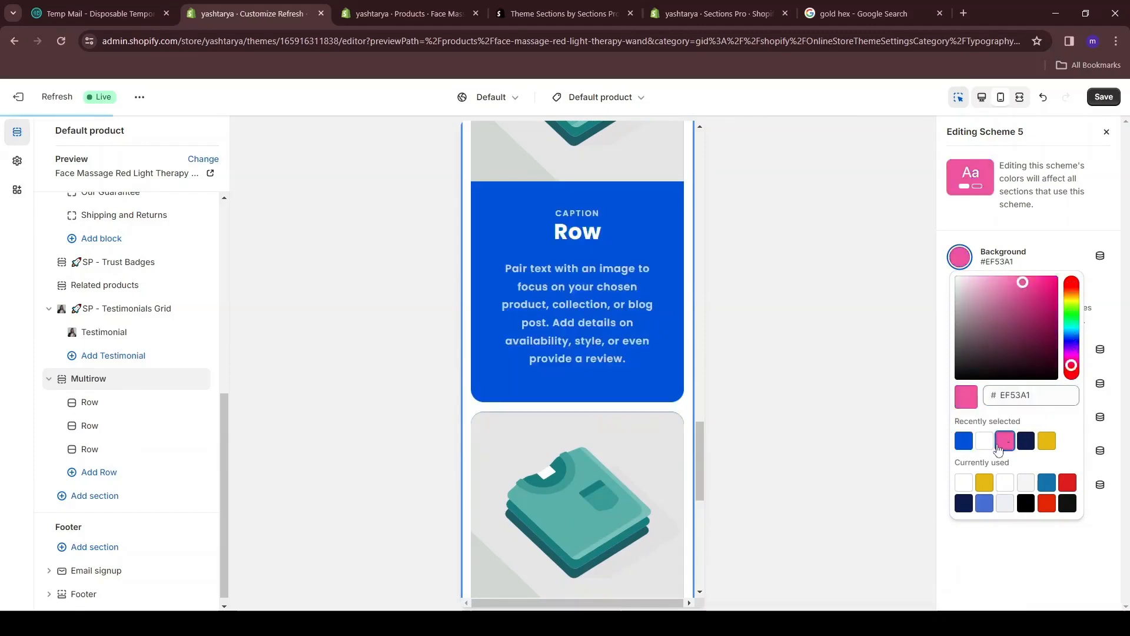
click(985, 240)
scroll(566, 256, up, 15)
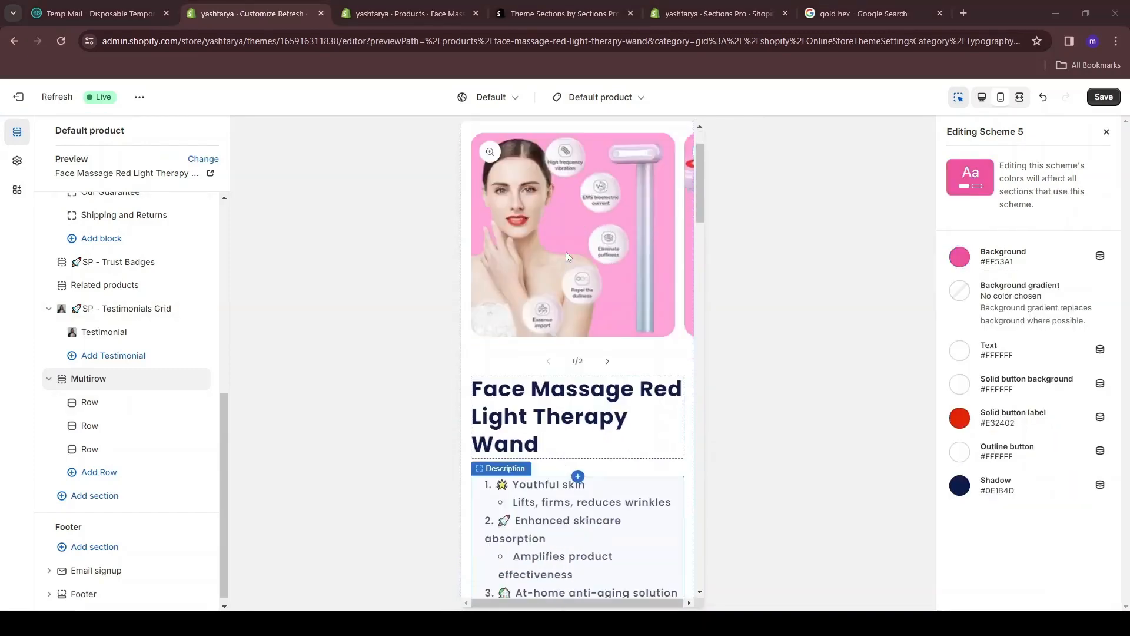
scroll(569, 259, down, 15)
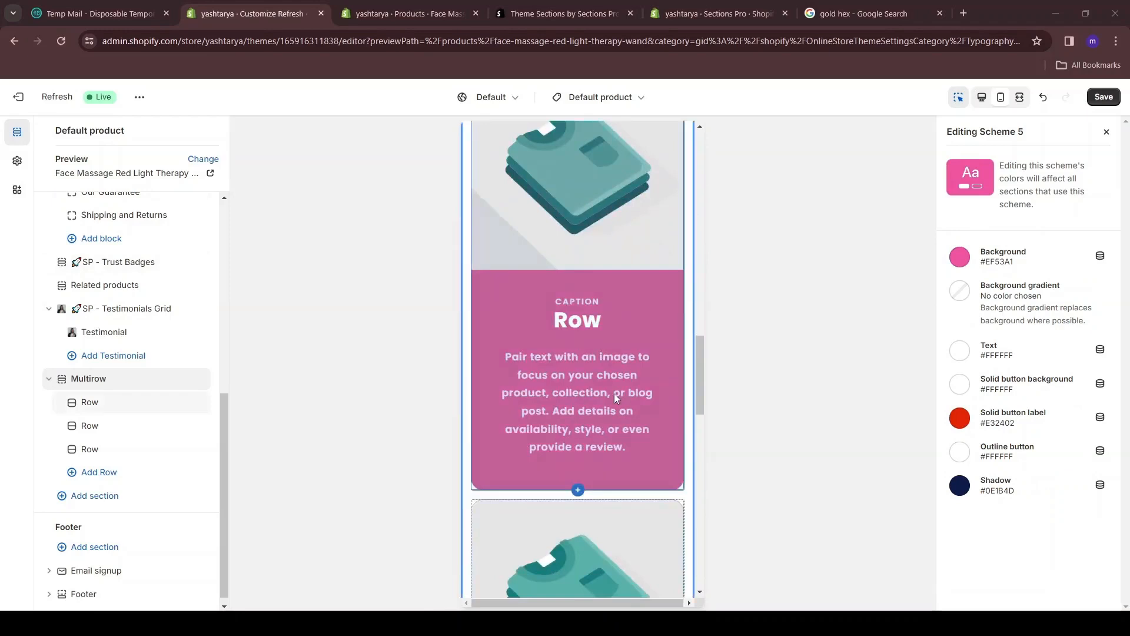
scroll(542, 313, down, 6)
scroll(551, 189, down, 10)
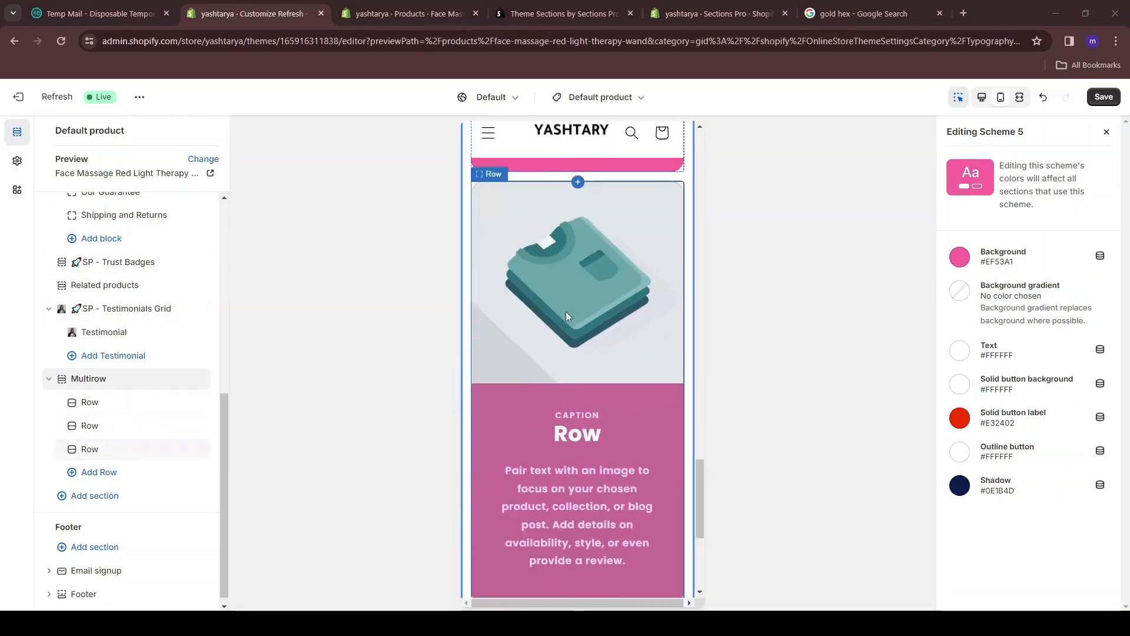
- Open auranude's TikTok videos "4 in 1 solution with 75% OFF" and "Don't miss the sale!" and copy the first one's link
scroll(566, 315, up, 15)
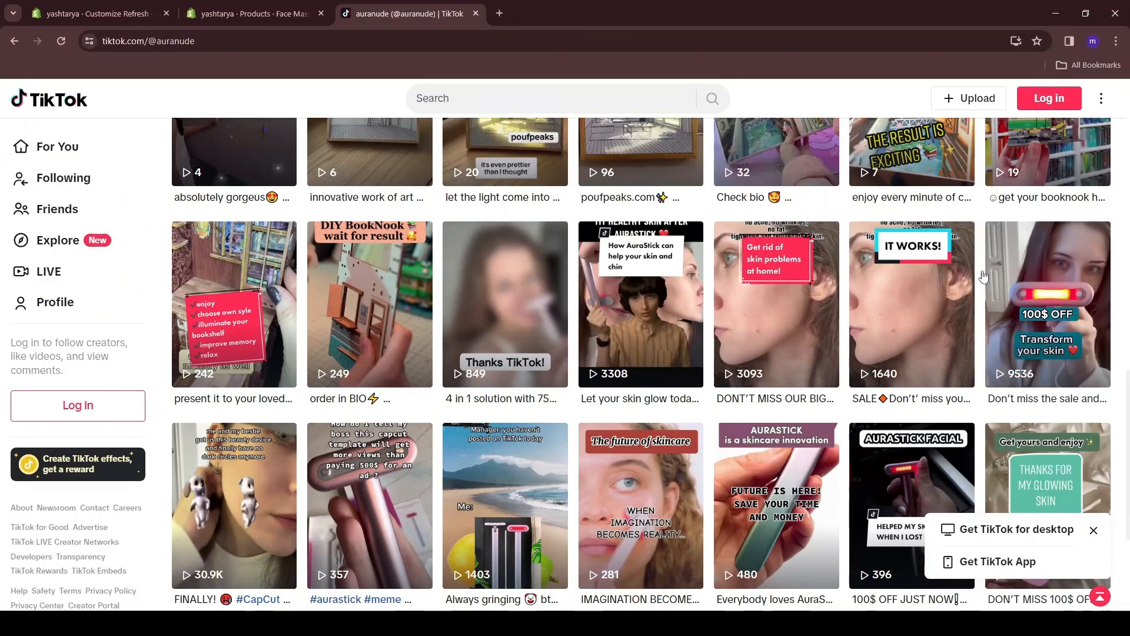
click(531, 299)
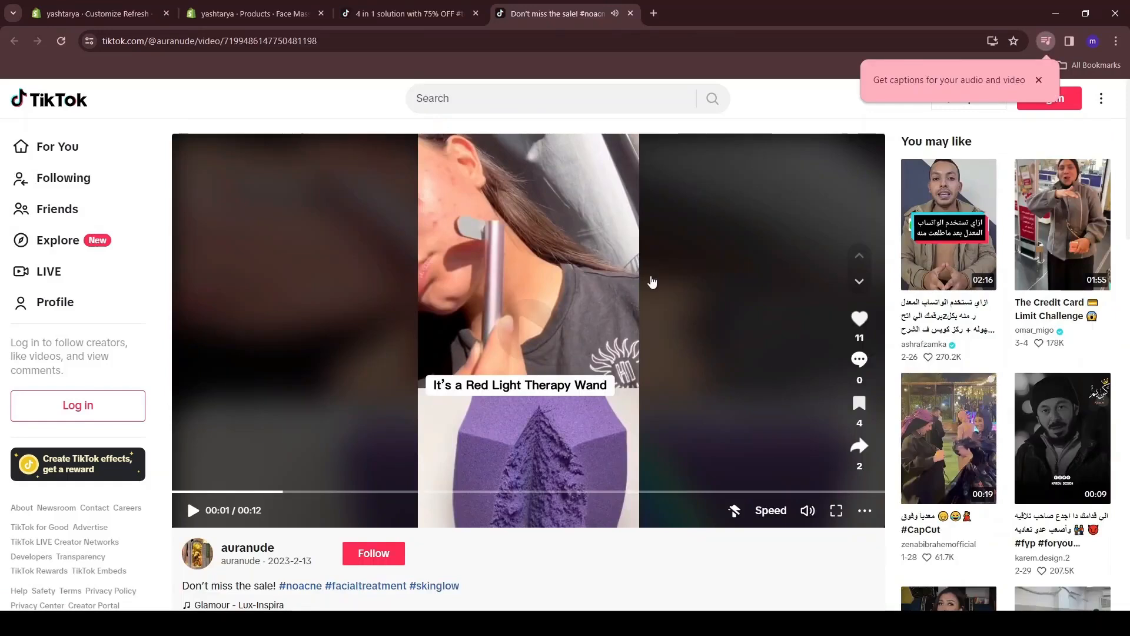
click(486, 9)
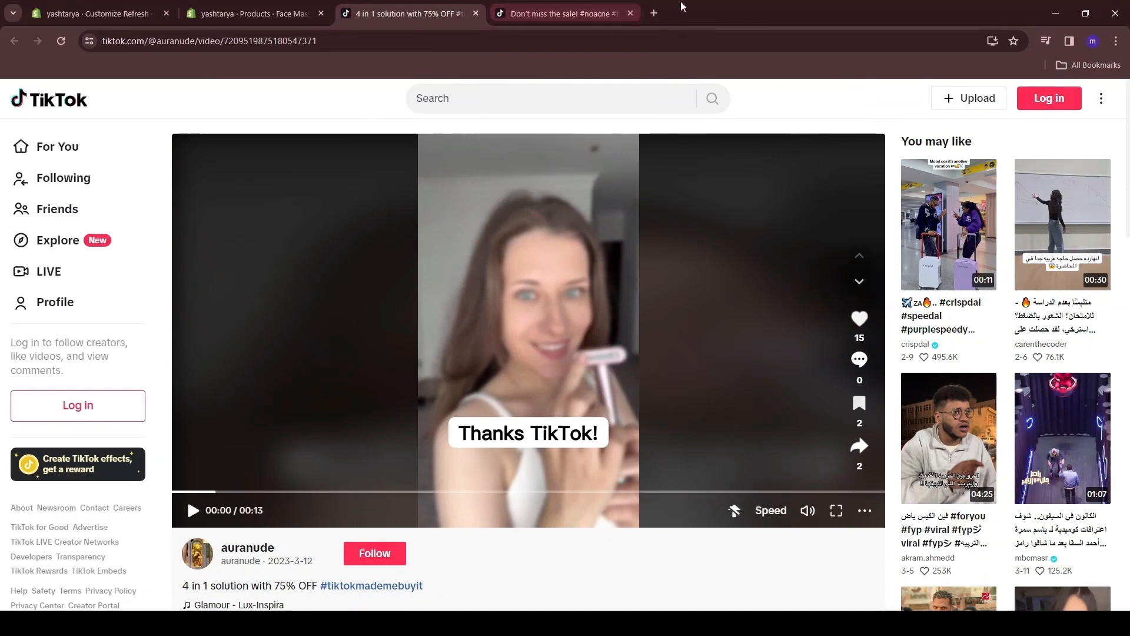
click(377, 43)
key(ctrl+c)
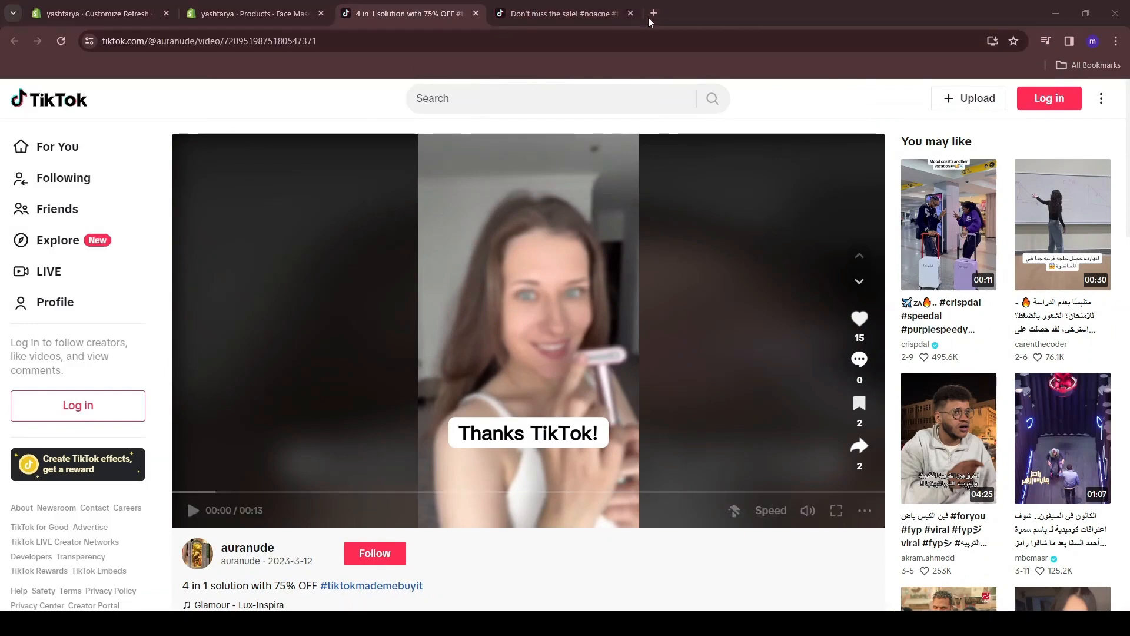
- Open snaptik.app in a new browser tab and download the copied TikTok video in HD
click(651, 13)
text(snaptik.app)
key(Return)
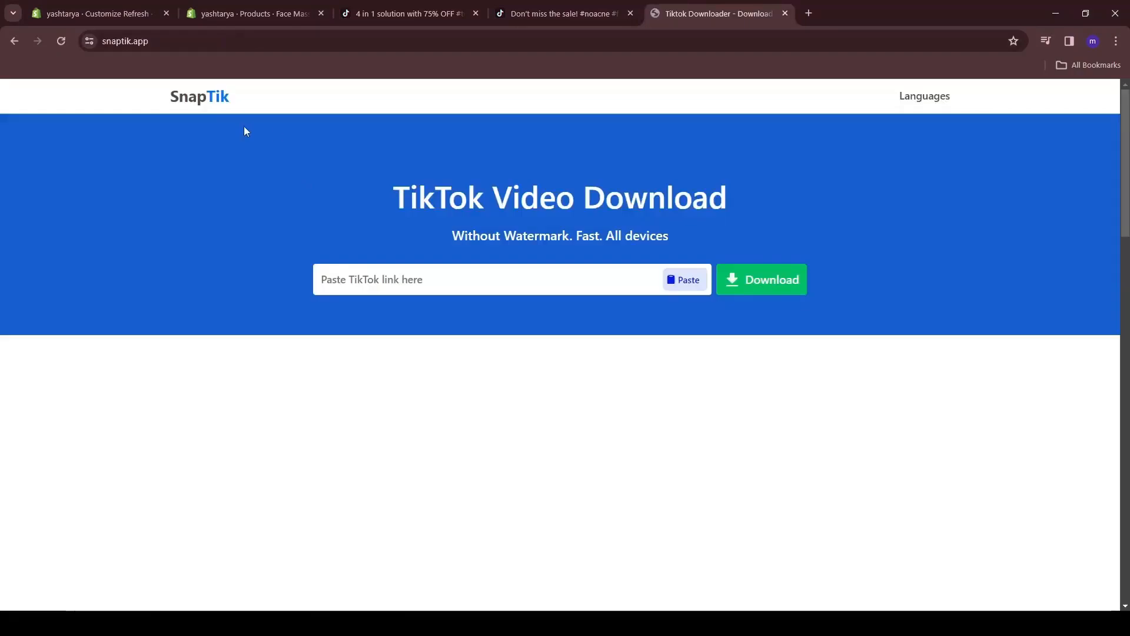
key(ctrl+v)
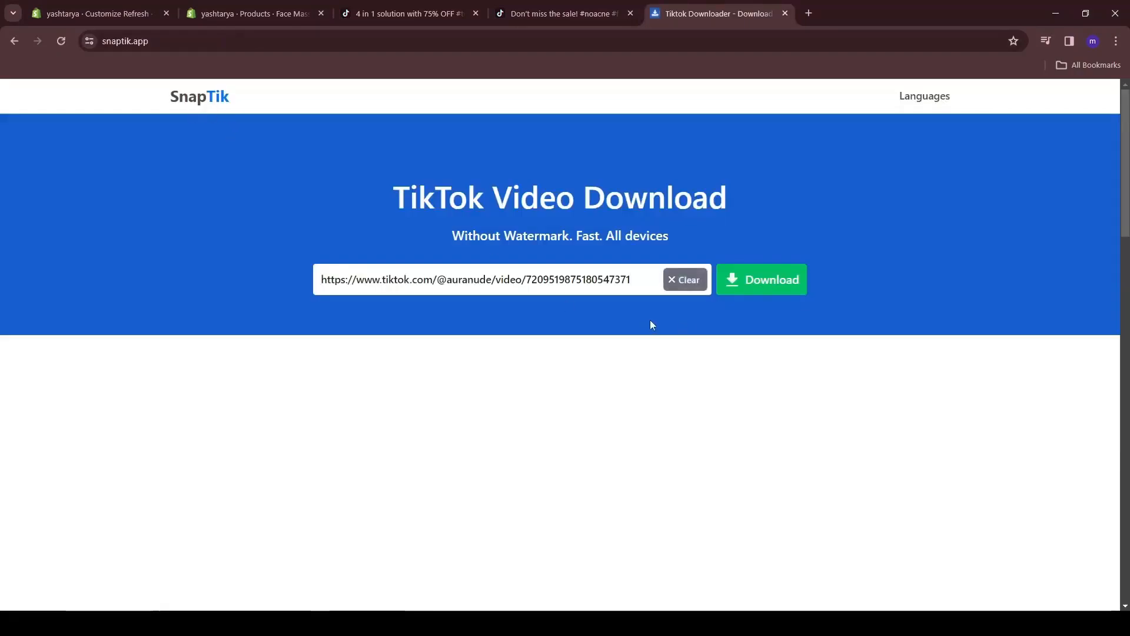
click(757, 284)
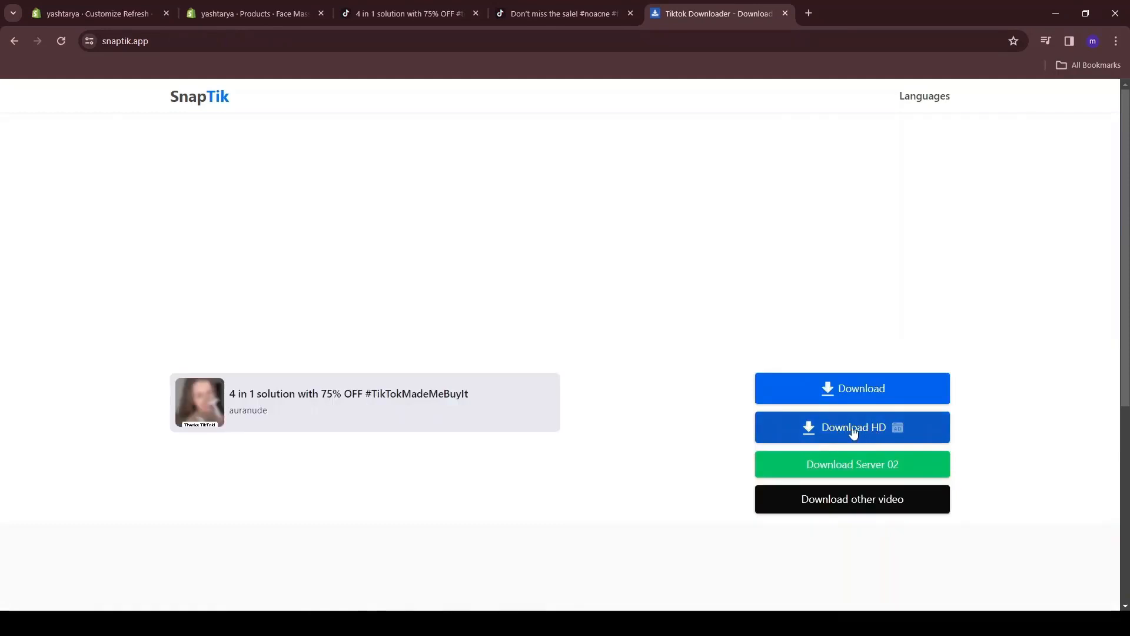
- Copy the link of the "Don't miss the sale!" TikTok video and download it in HD through SnapTik
click(518, 13)
click(502, 37)
key(ctrl+c)
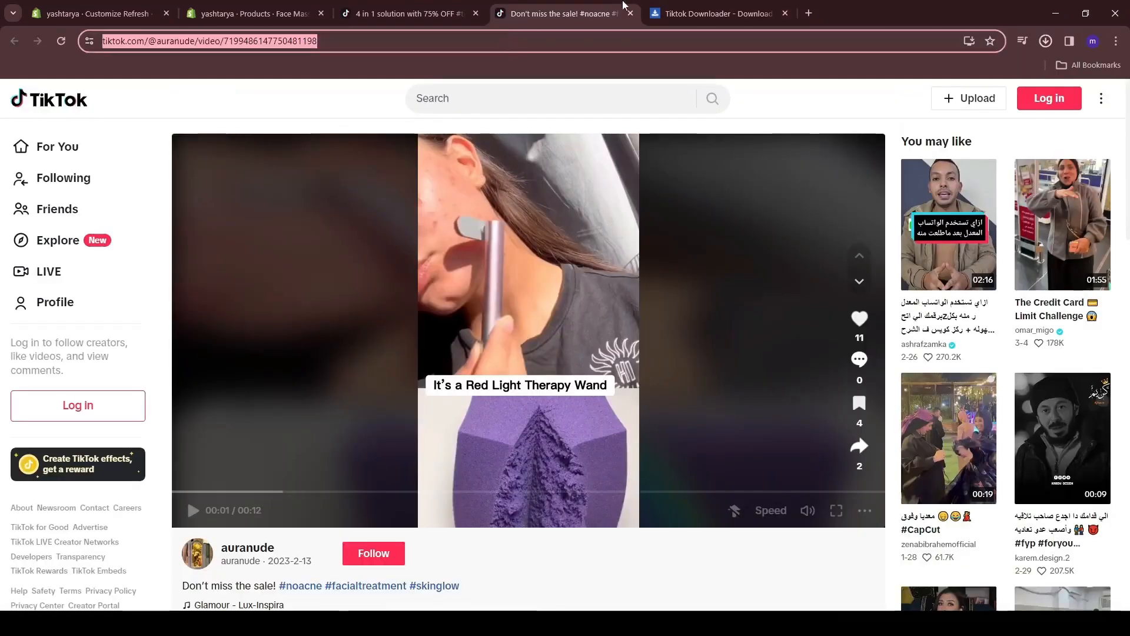
click(695, 13)
click(674, 212)
key(ctrl+v)
click(765, 285)
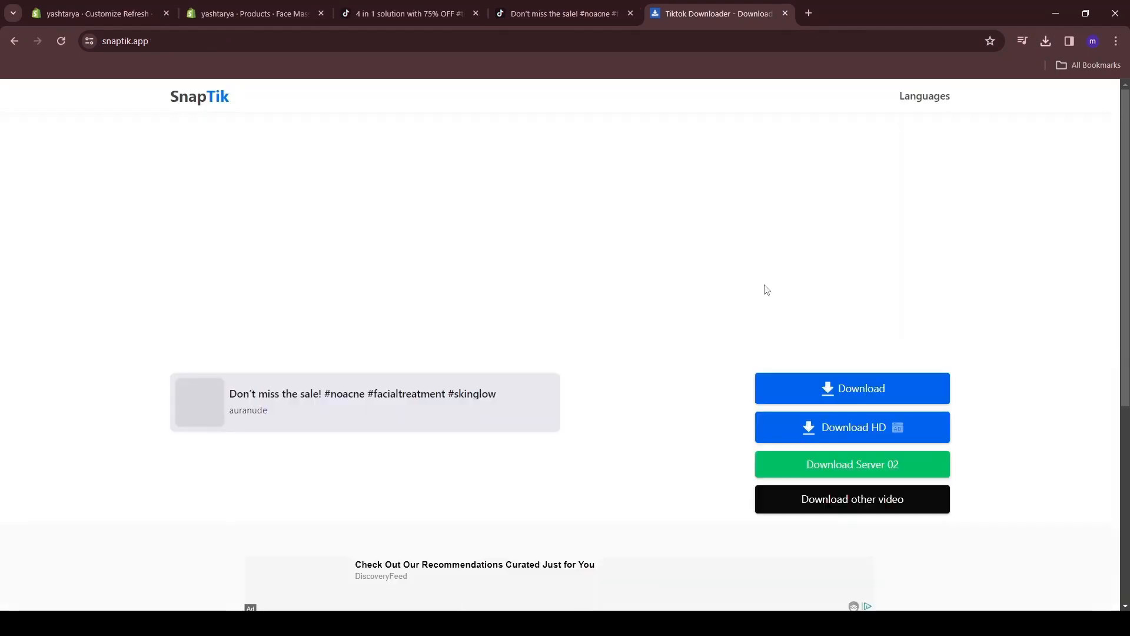
click(806, 432)
- Close the SnapTik page and both TikTok video pages
click(785, 13)
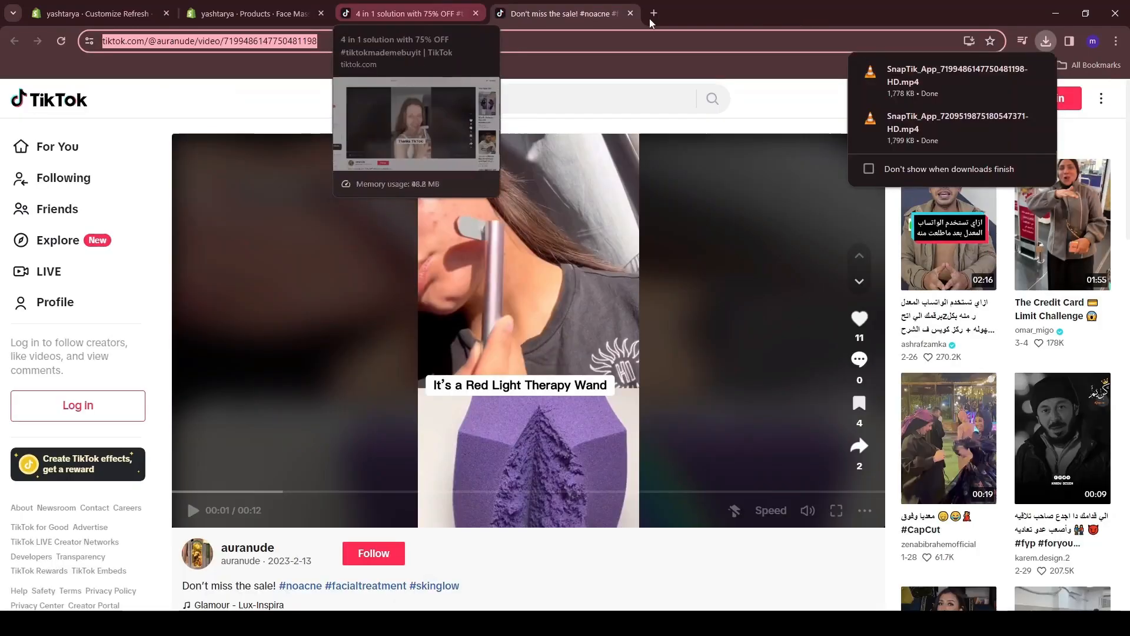
click(475, 13)
click(475, 13)
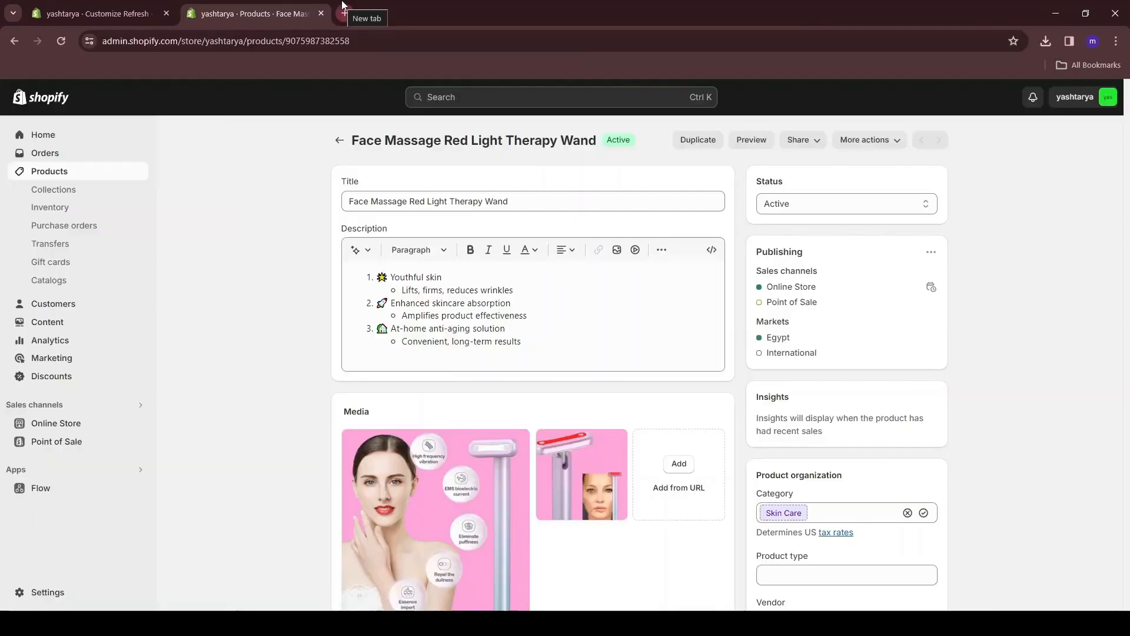
- Search Google for ezgif in a new browser tab and open the ezgif.com site
click(345, 12)
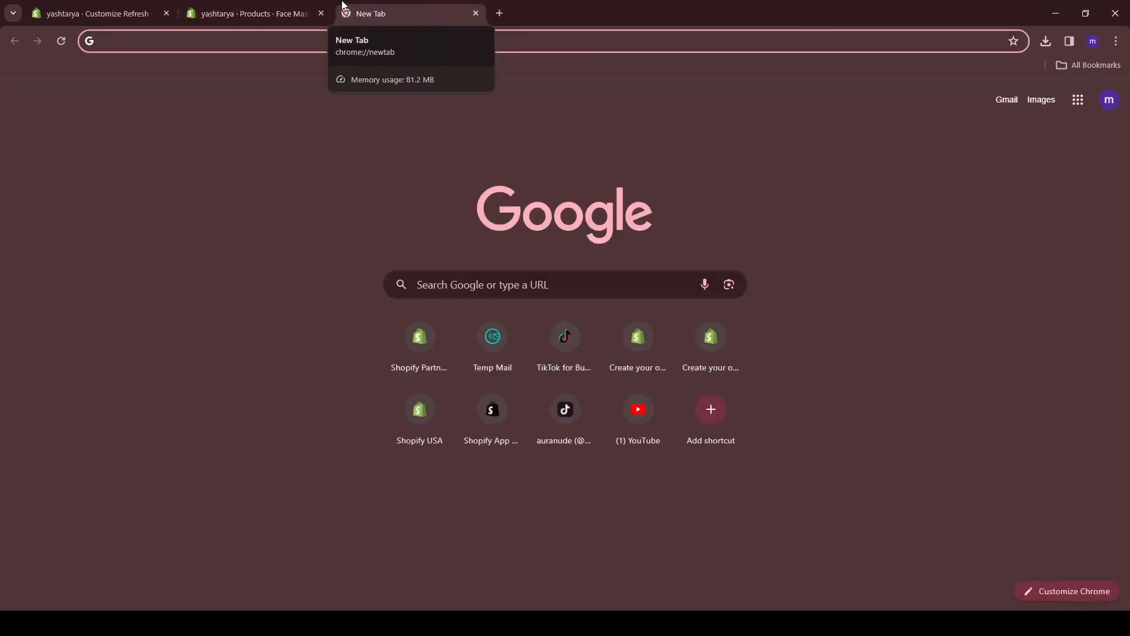
text(ezgif)
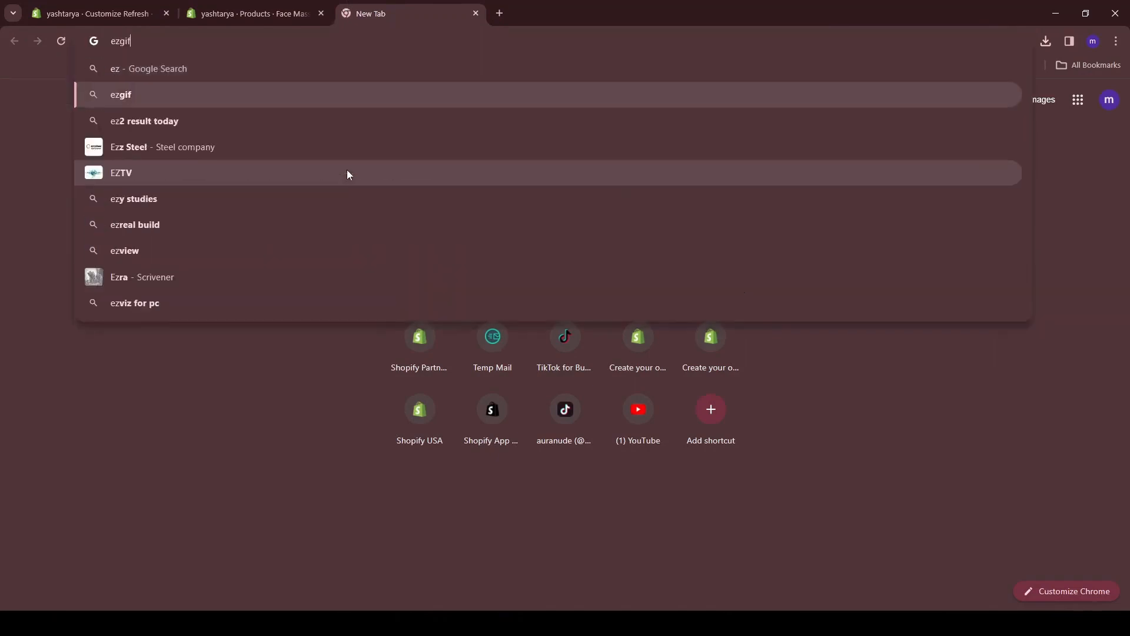
key(Return)
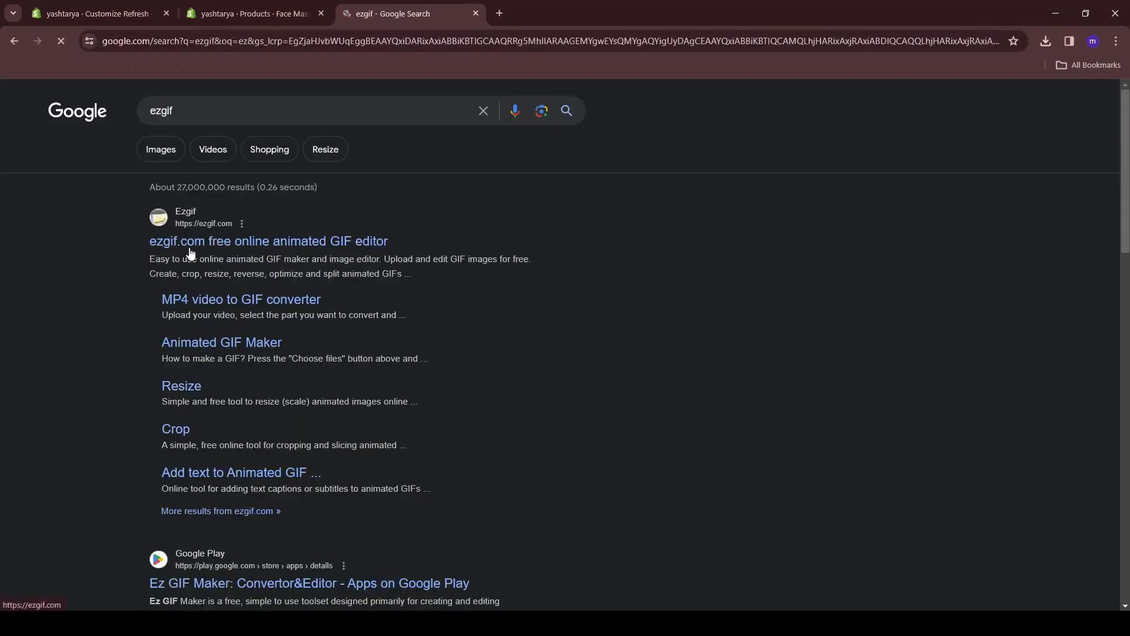
click(168, 243)
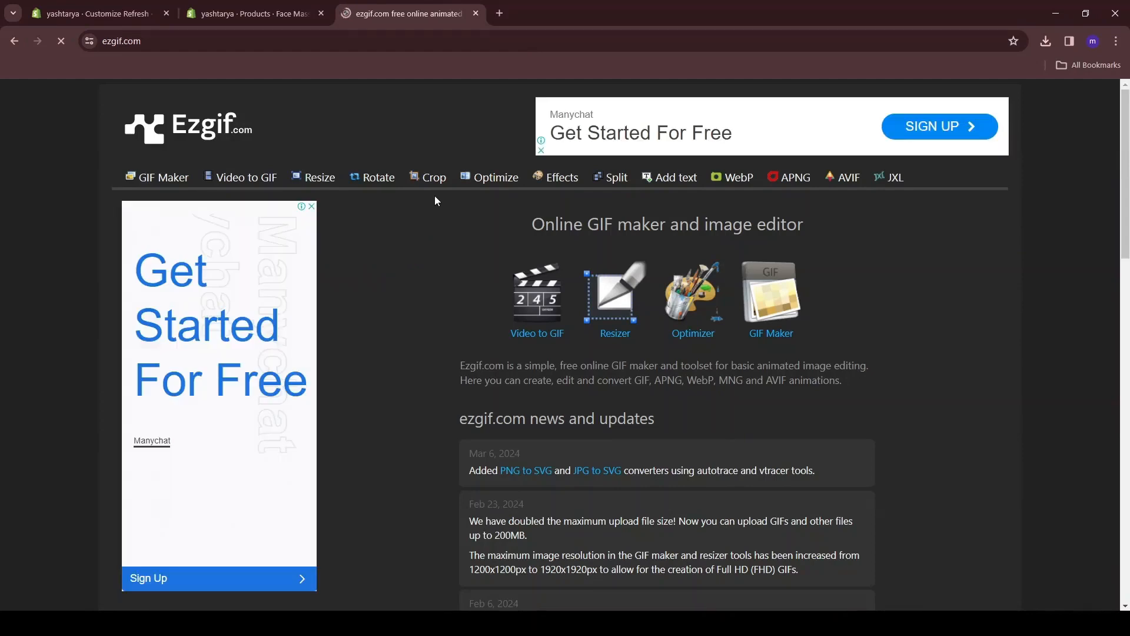
- Load the downloaded "4 in 1 solution" video into Ezgif's video cropper and set the aspect ratio to square
click(419, 201)
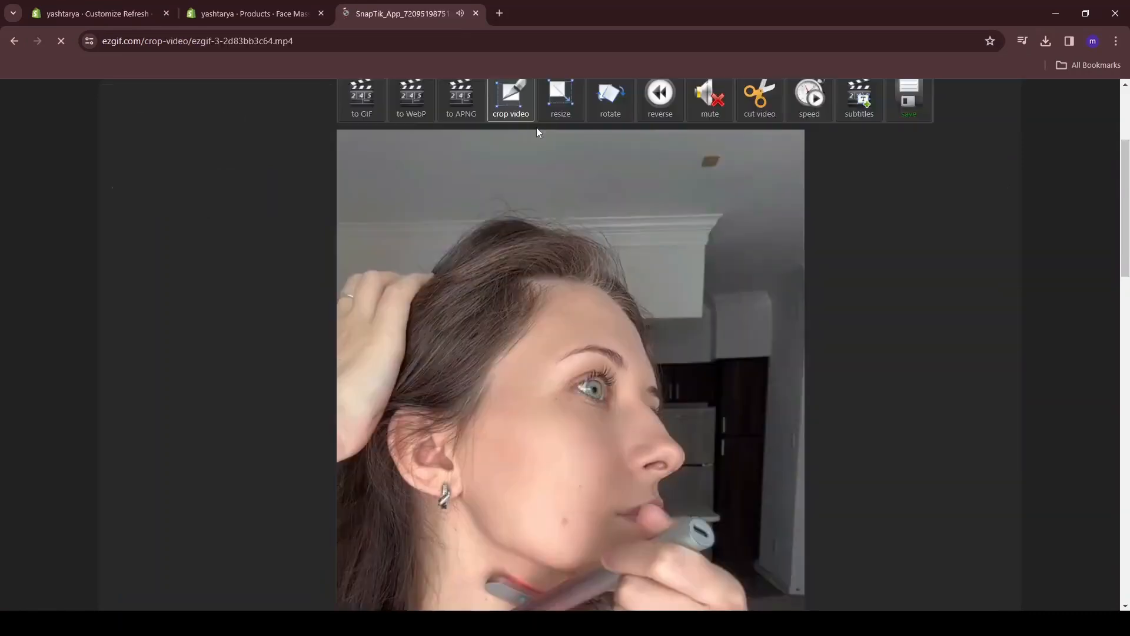
scroll(520, 119, down, 10)
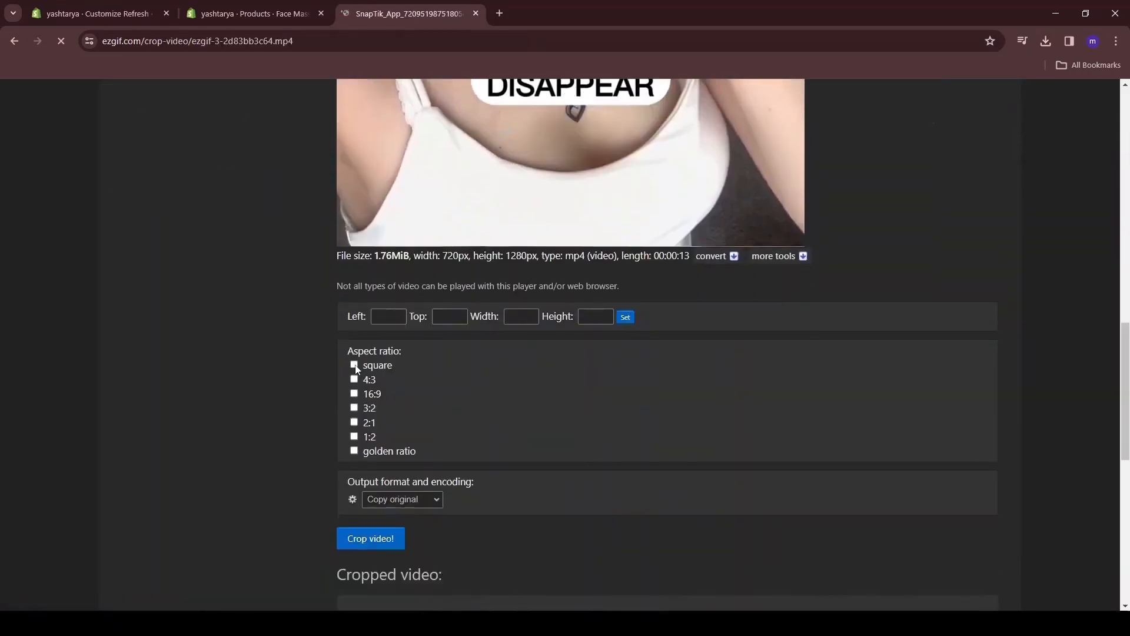
scroll(800, 137, up, 10)
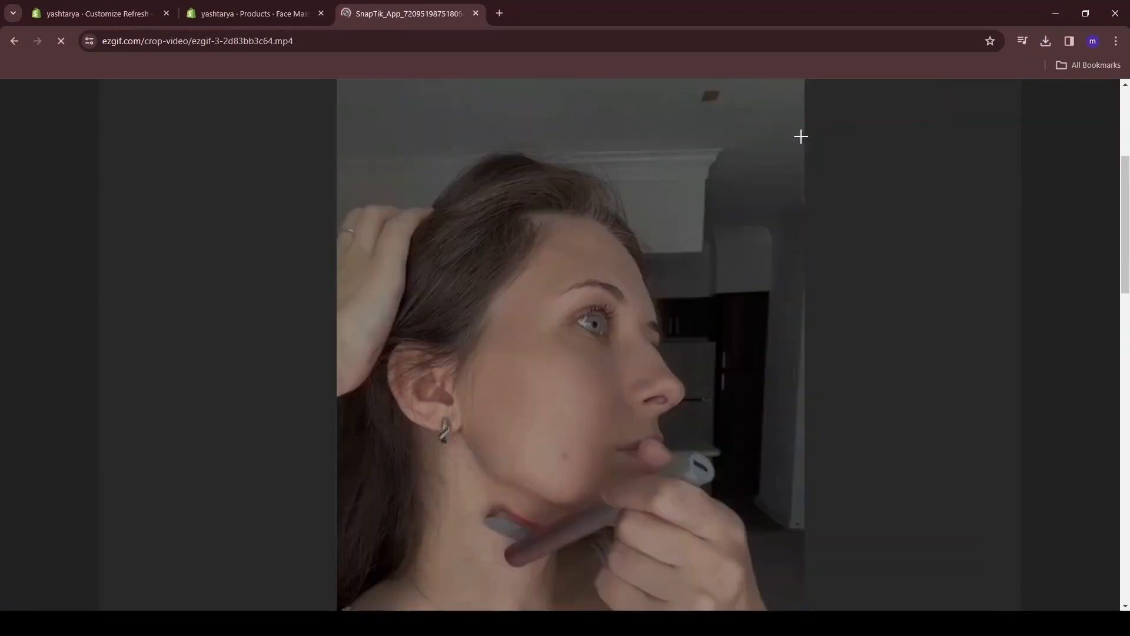
- Draw a square crop area of about 718 × 718 px, starting about 149 px from the top, and crop the video
drag(803, 134, 315, 550)
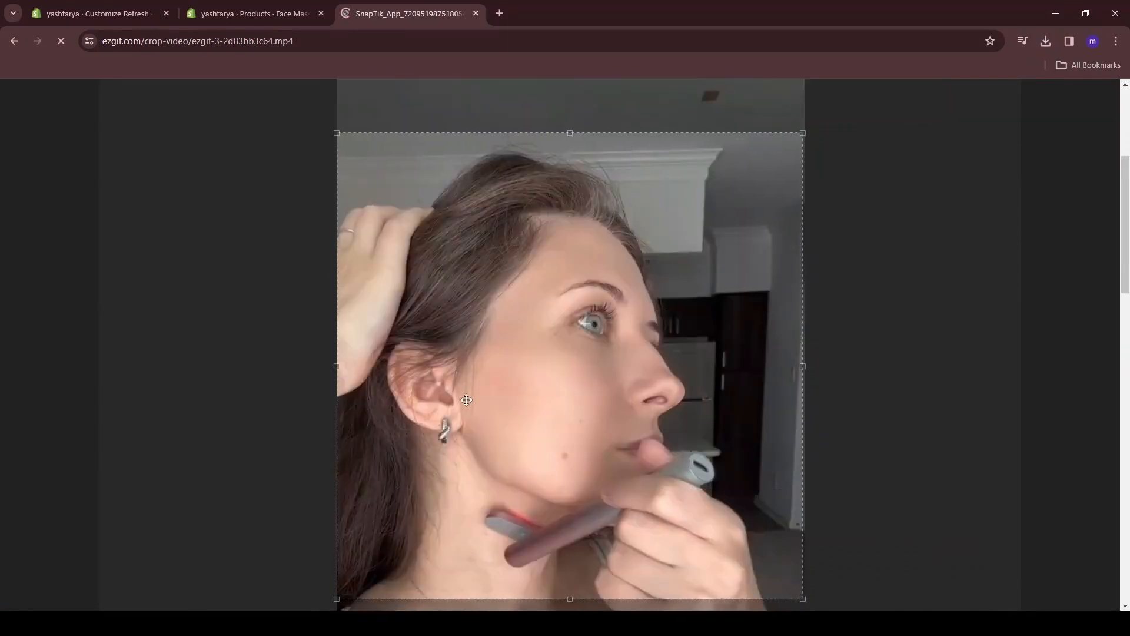
scroll(553, 314, down, 1)
drag(500, 112, 498, 141)
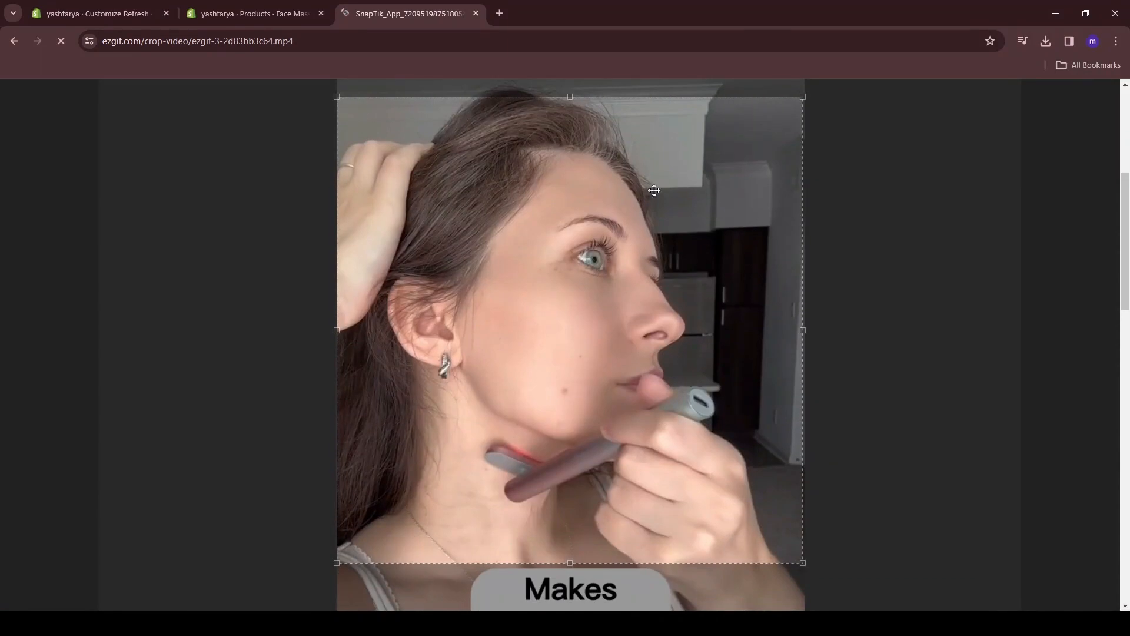
scroll(447, 230, down, 8)
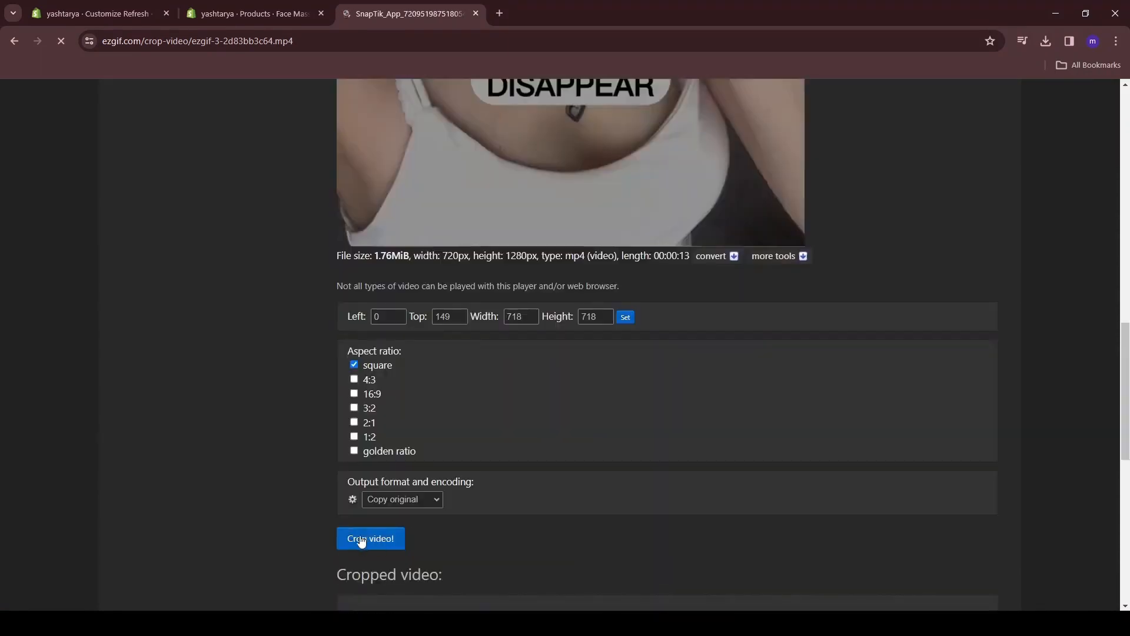
scroll(492, 375, down, 7)
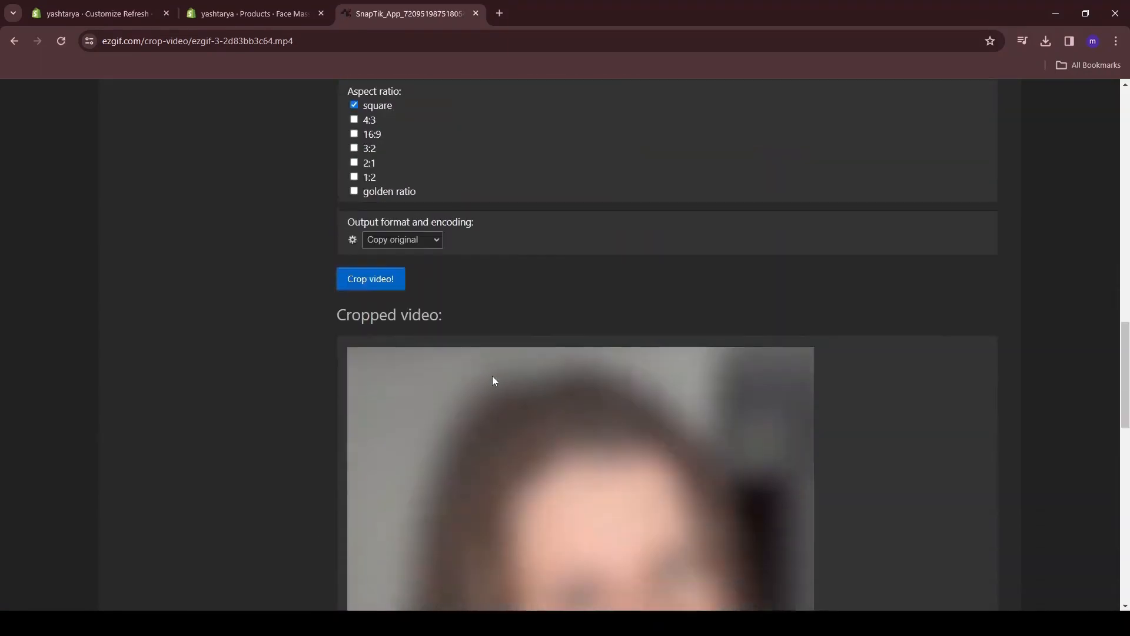
- Review the cropped video and send it to the GIF converter
scroll(459, 141, up, 1)
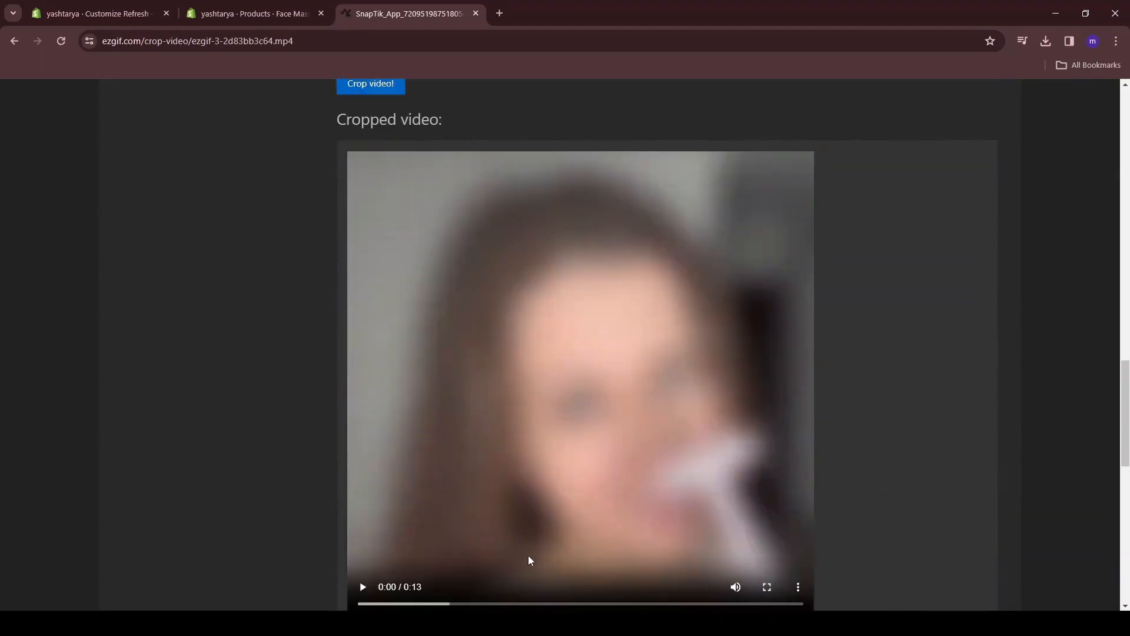
scroll(528, 555, up, 20)
scroll(690, 230, down, 7)
scroll(690, 230, down, 10)
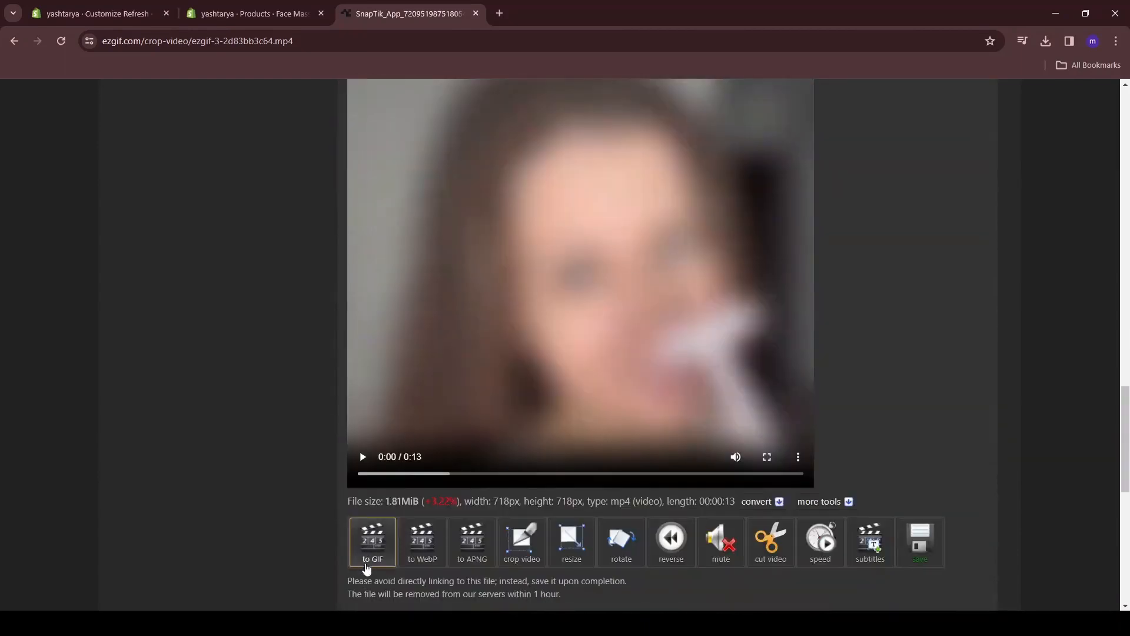
click(389, 564)
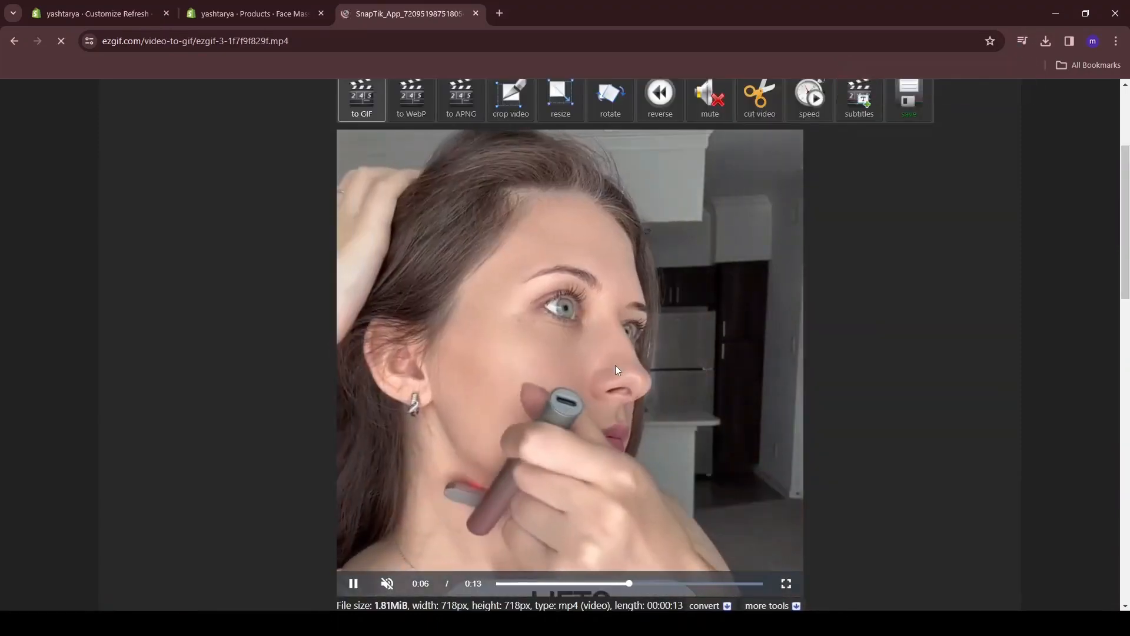
- Convert the cropped video to a GIF from second 3 to second 8 at size 400xAUTO
scroll(628, 316, down, 3)
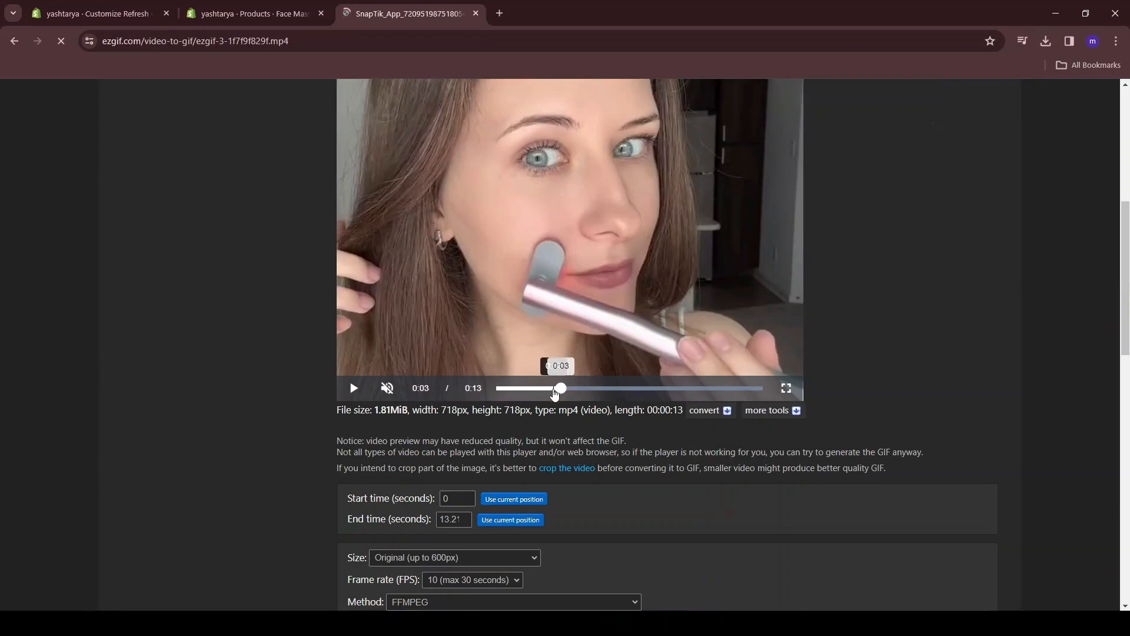
click(561, 389)
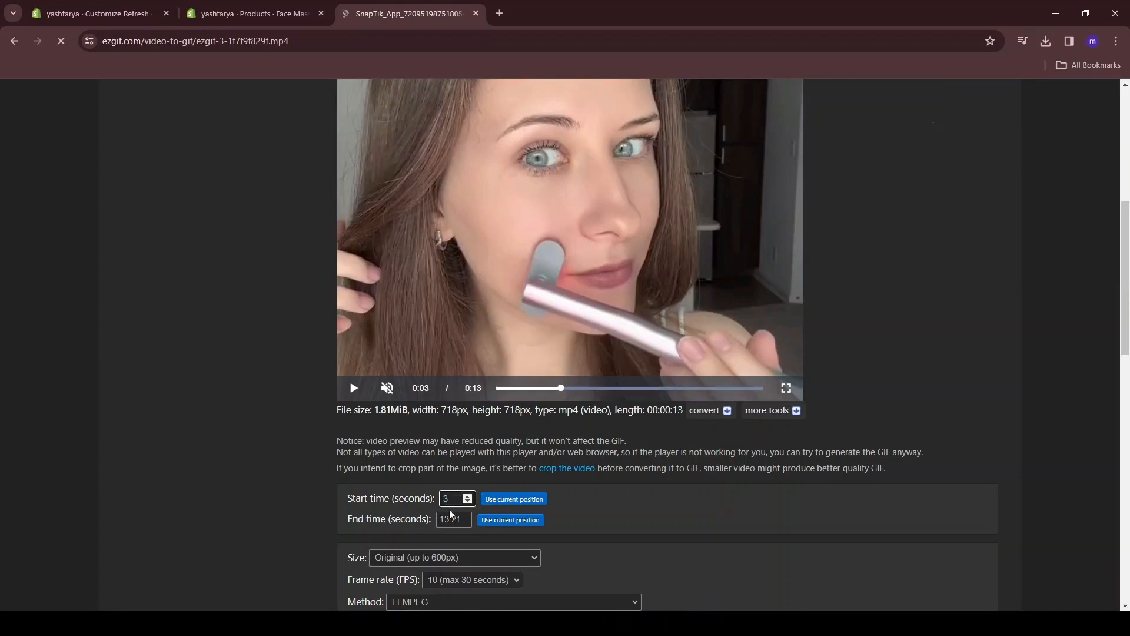
scroll(370, 433, down, 2)
click(406, 431)
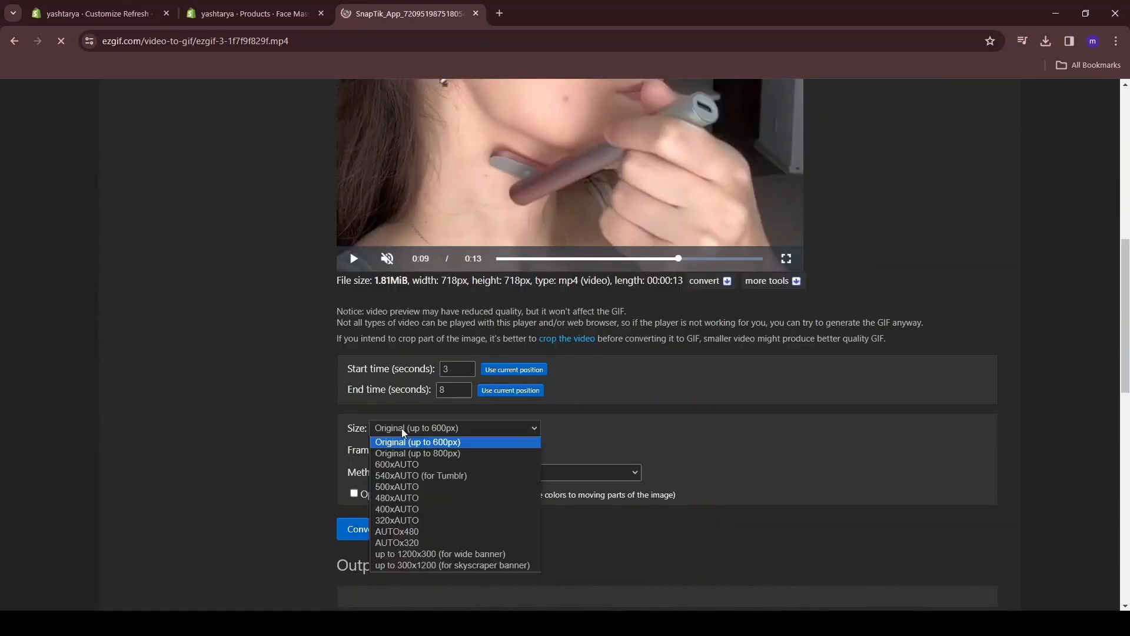
click(410, 515)
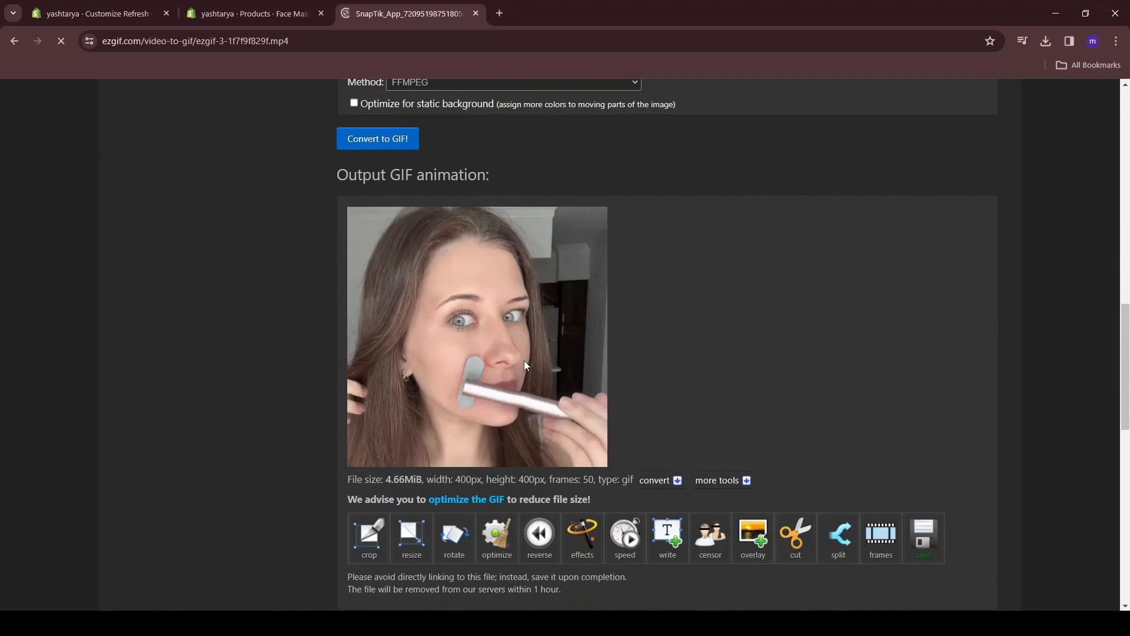
- Check the output GIF's file size and save the GIF to the computer
drag(338, 481, 422, 482)
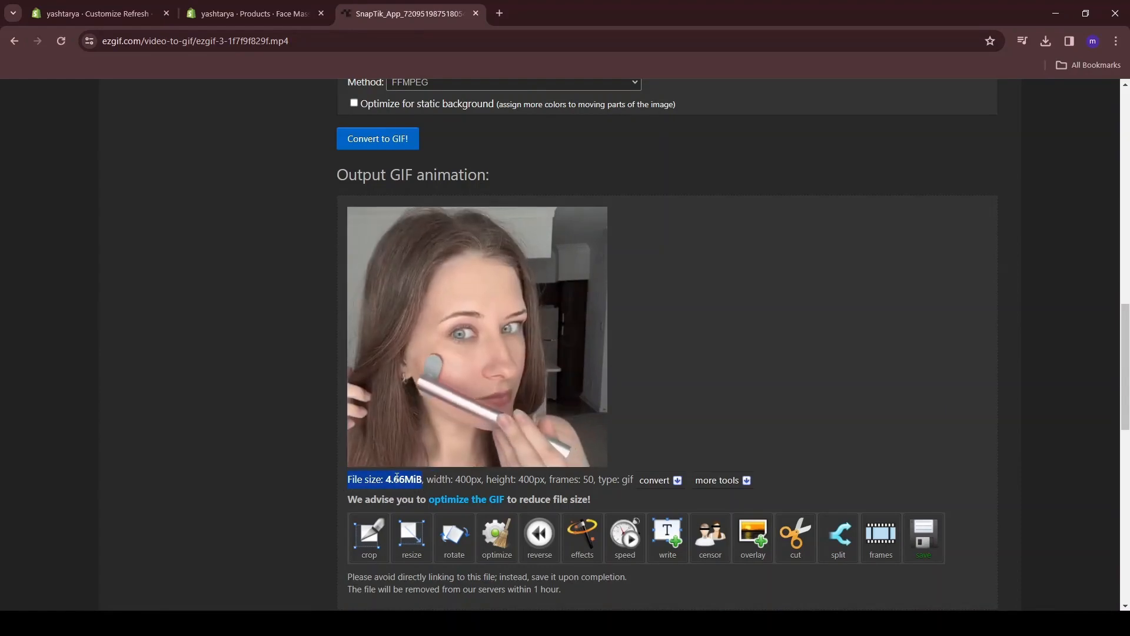
click(397, 478)
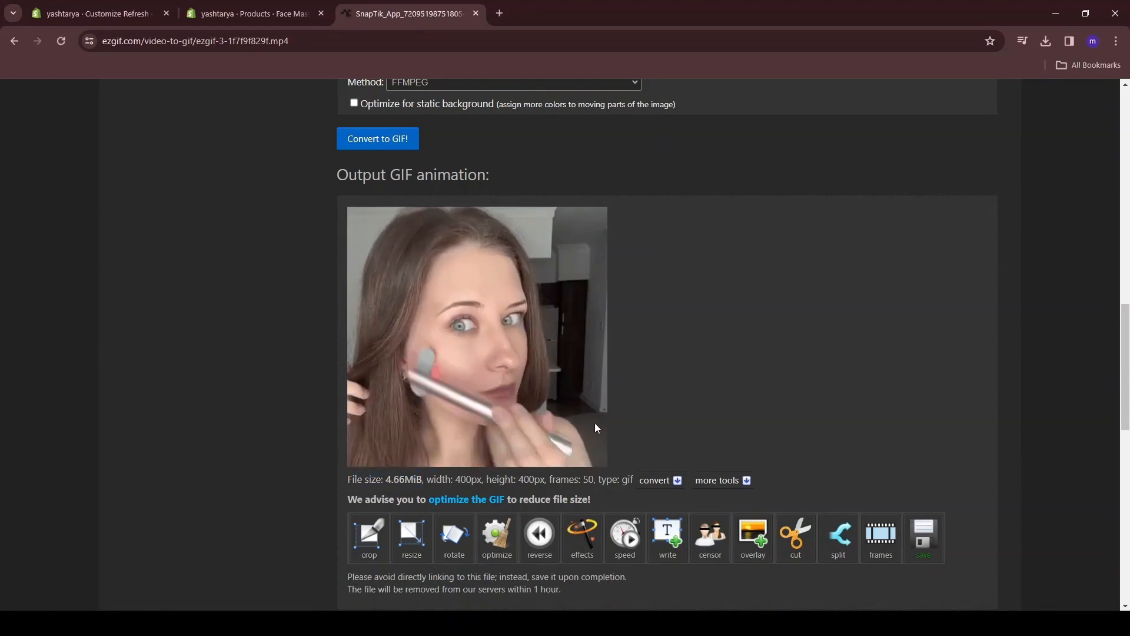
click(922, 536)
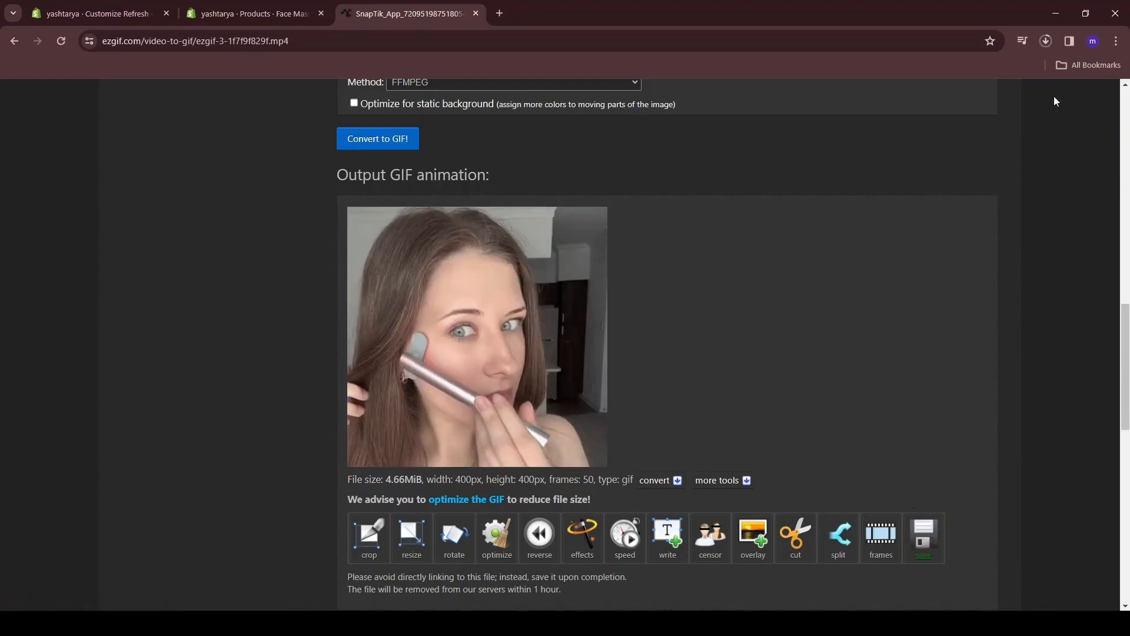
click(1047, 41)
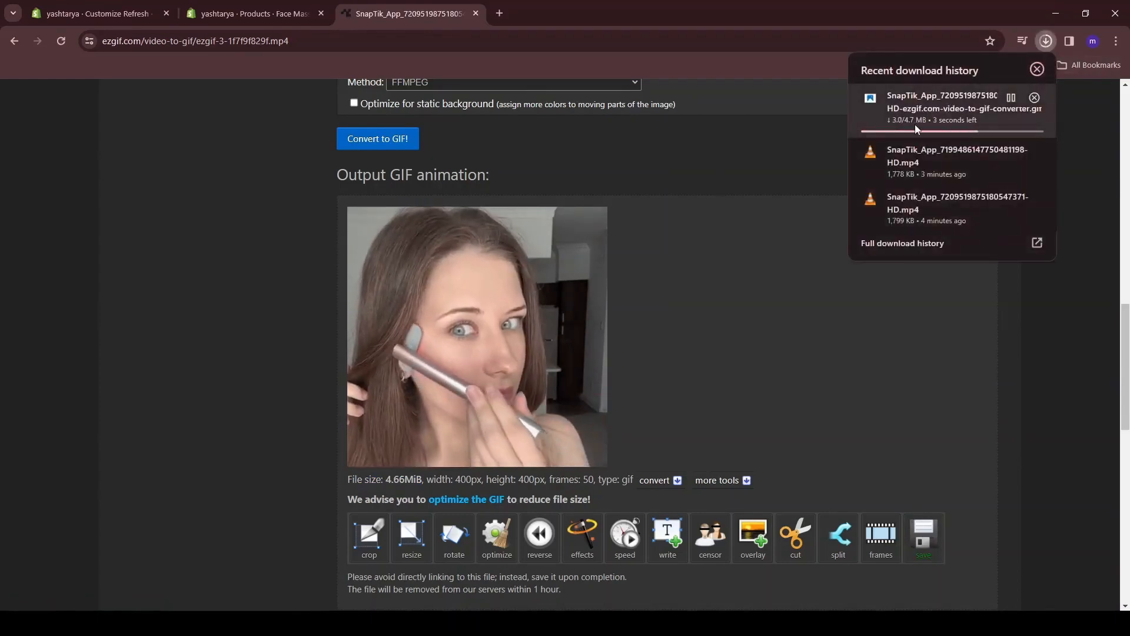
click(220, 419)
- Look over the GIF conversion settings and open the downloaded GIF in a new browser tab
scroll(532, 411, up, 7)
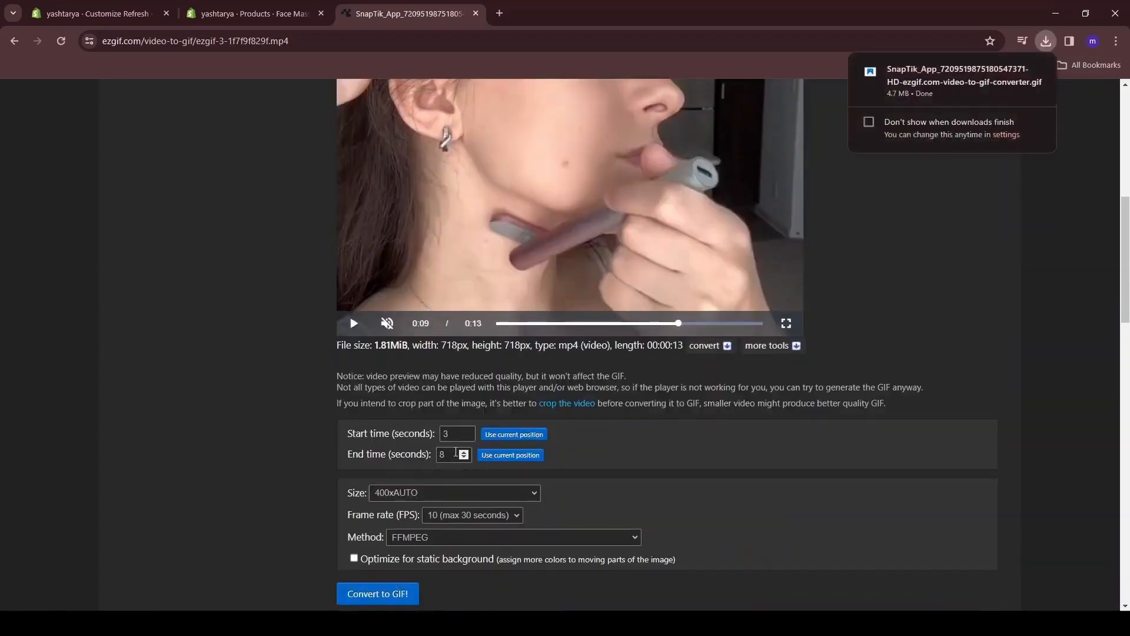
scroll(455, 452, down, 6)
drag(962, 107, 662, 12)
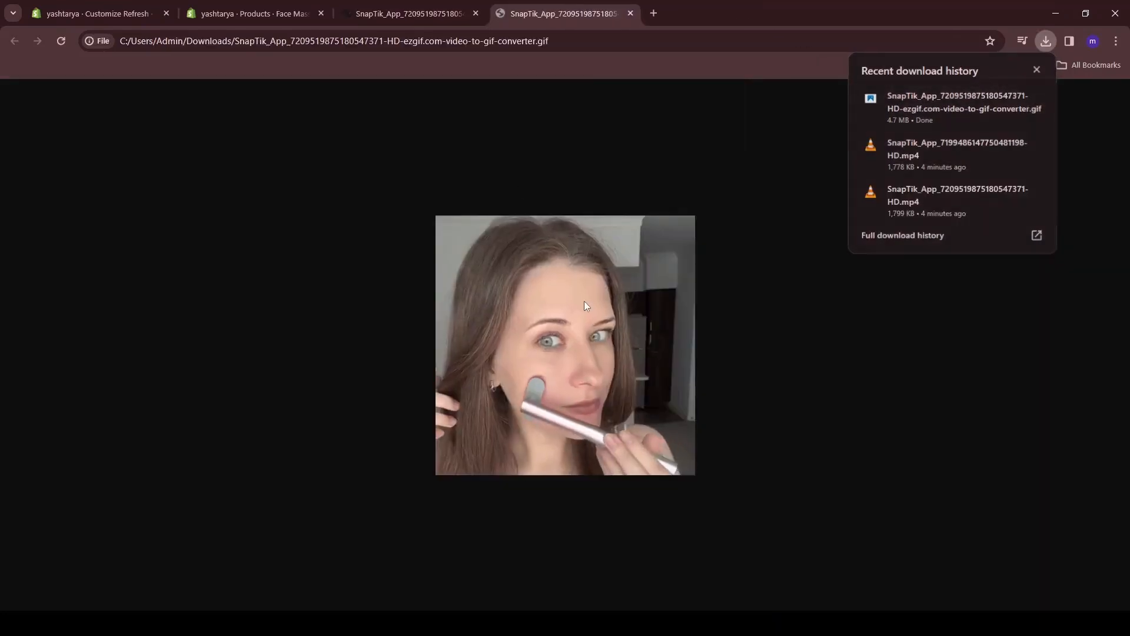
- Close the preview of the first GIF and save the second video's converted GIF to the computer
click(583, 300)
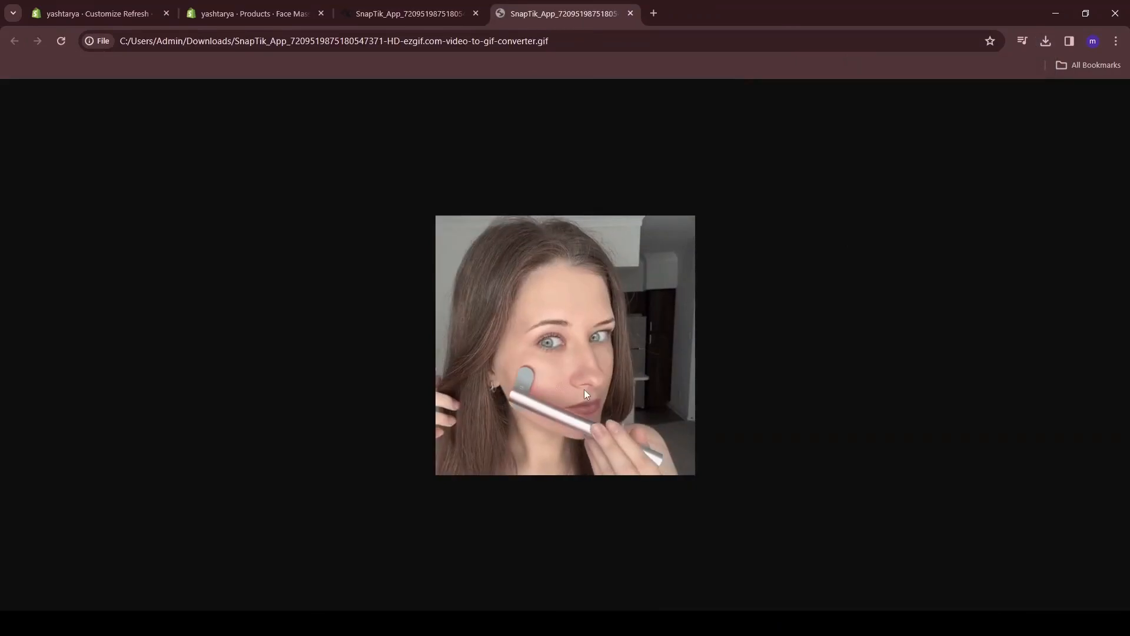
click(630, 13)
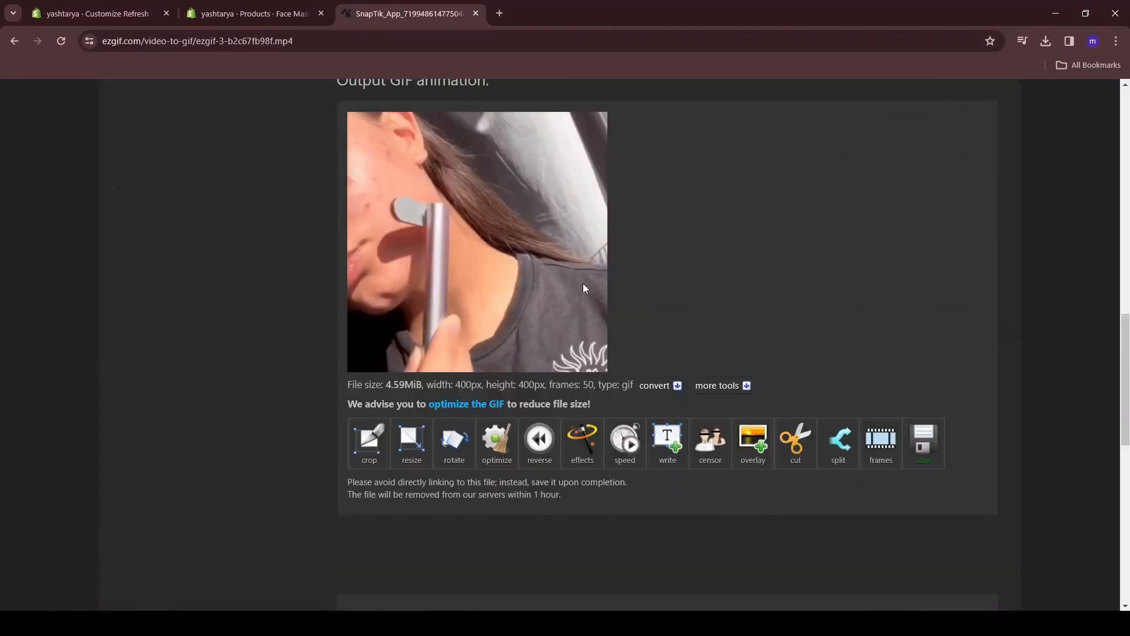
click(926, 442)
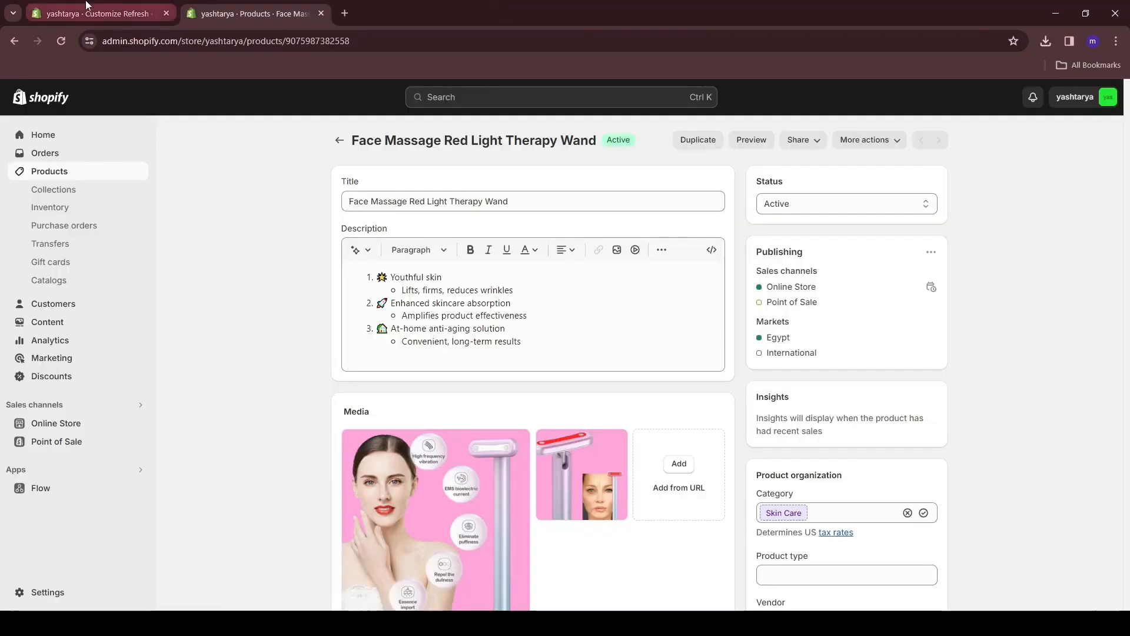
click(88, 7)
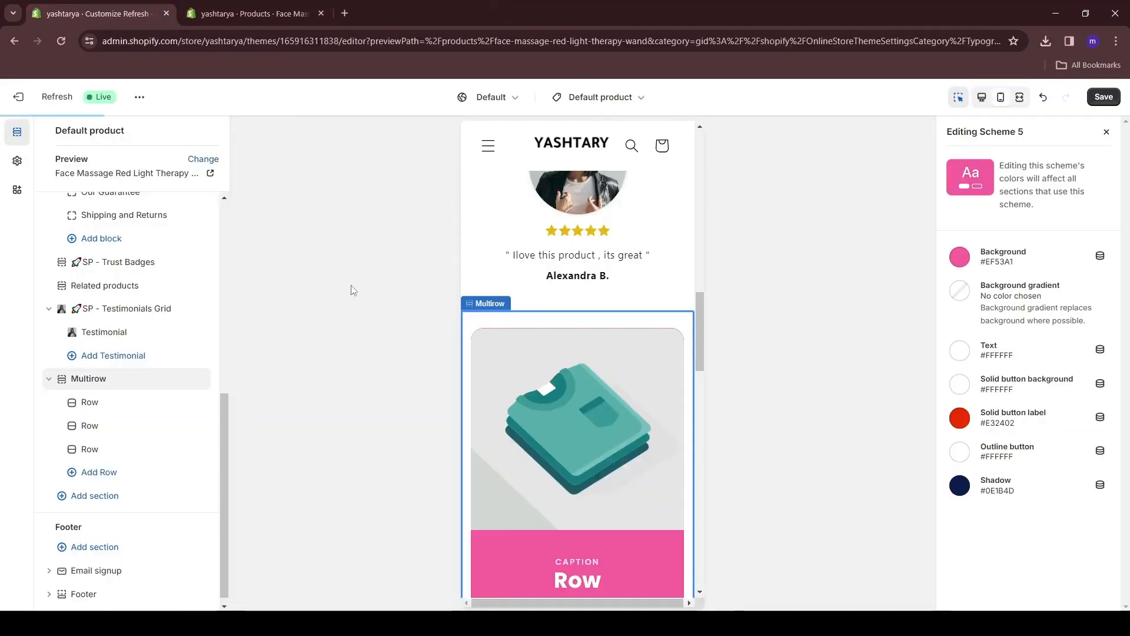
scroll(563, 217, down, 2)
click(565, 282)
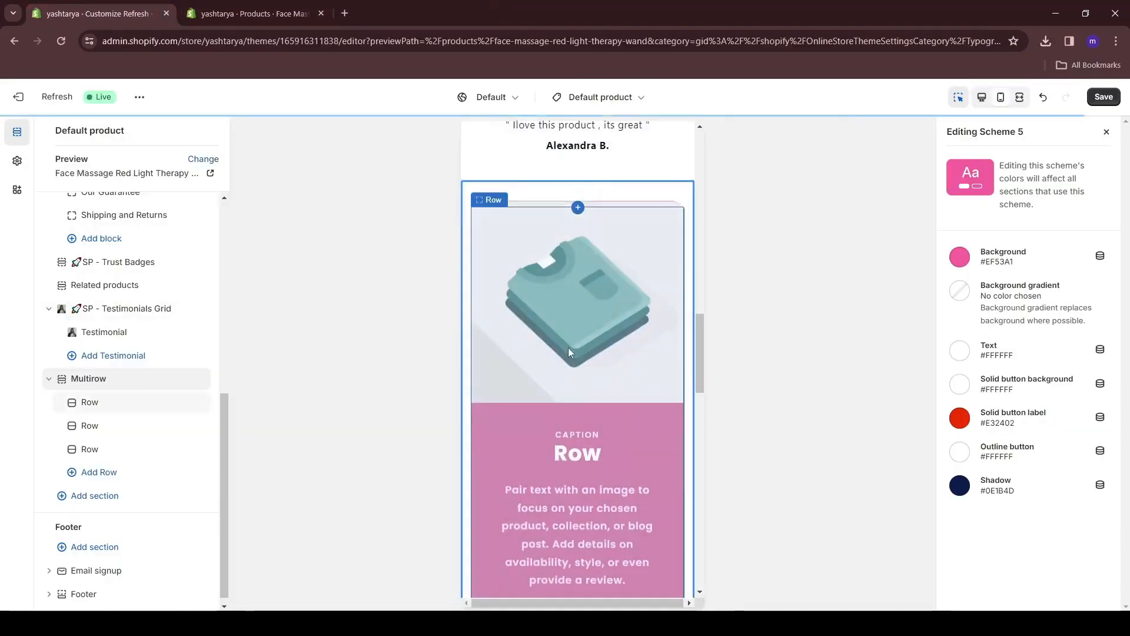
click(556, 255)
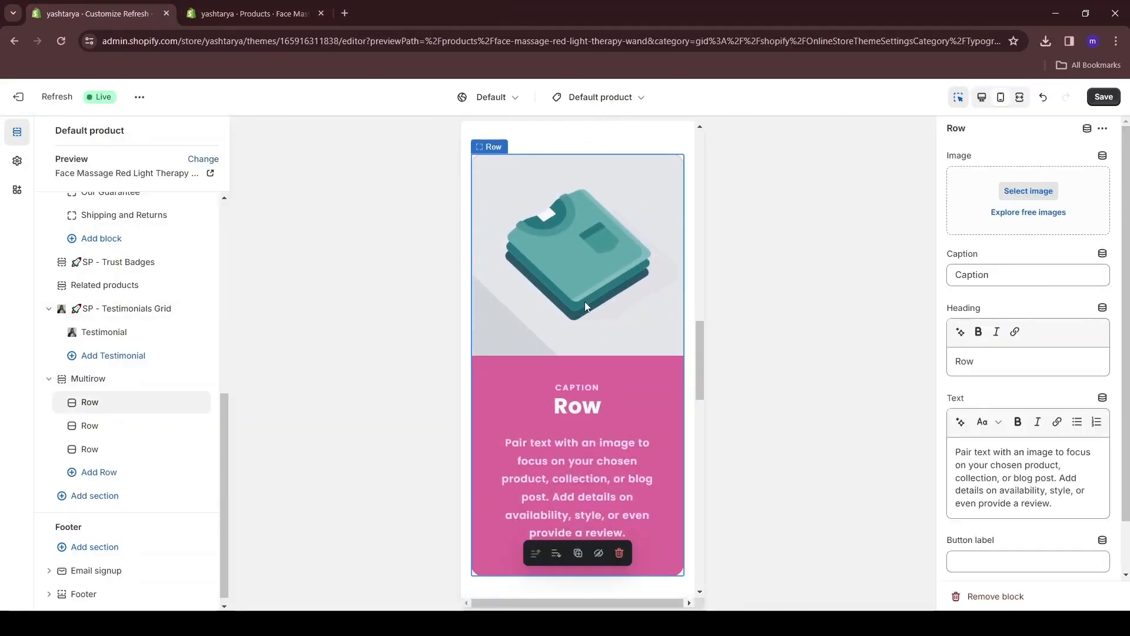
click(1029, 192)
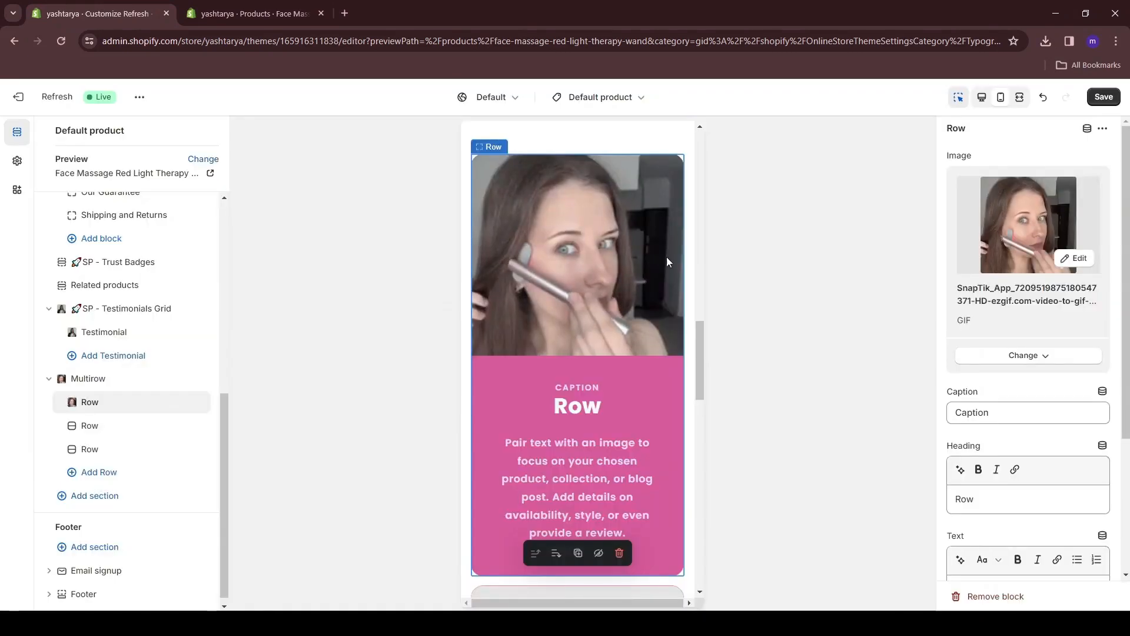
scroll(586, 256, down, 4)
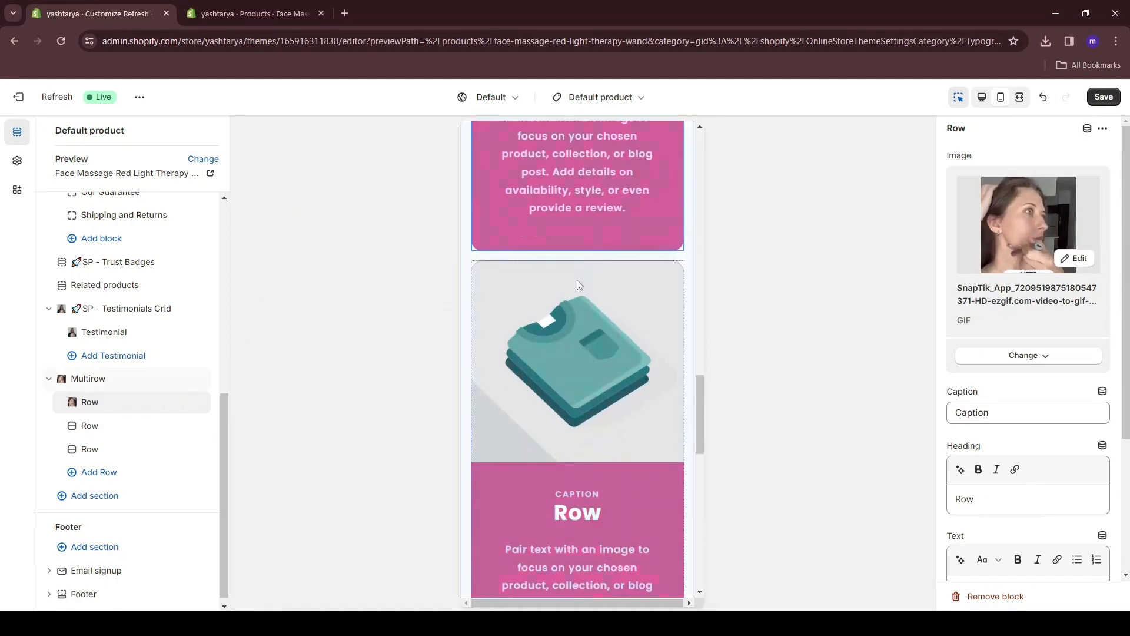
click(590, 255)
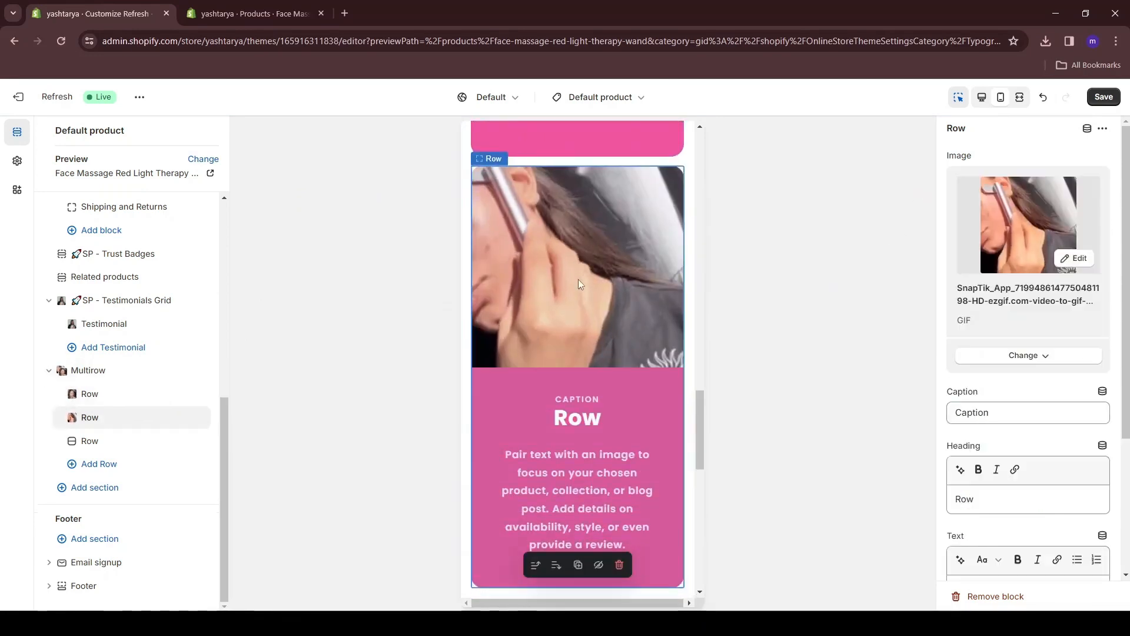
scroll(578, 275, down, 5)
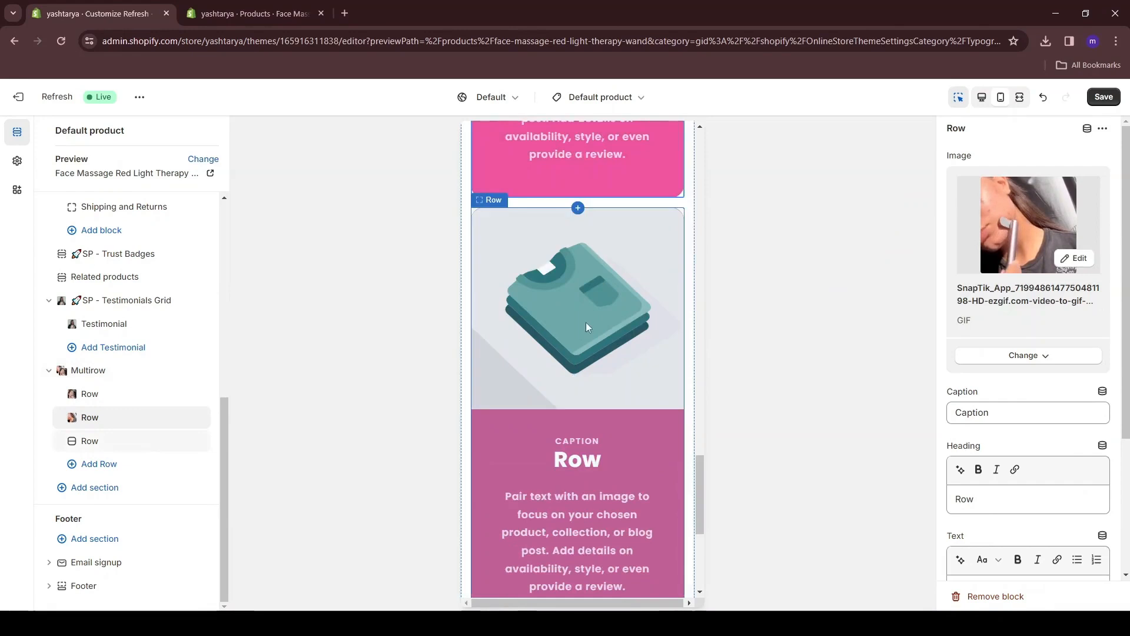
click(559, 277)
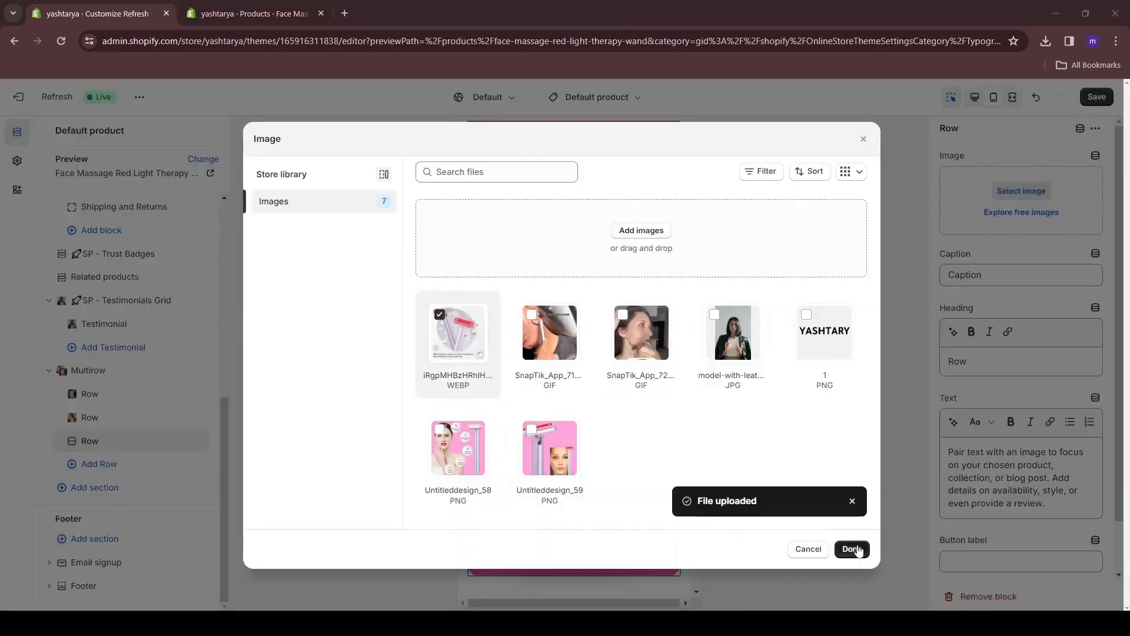
click(852, 549)
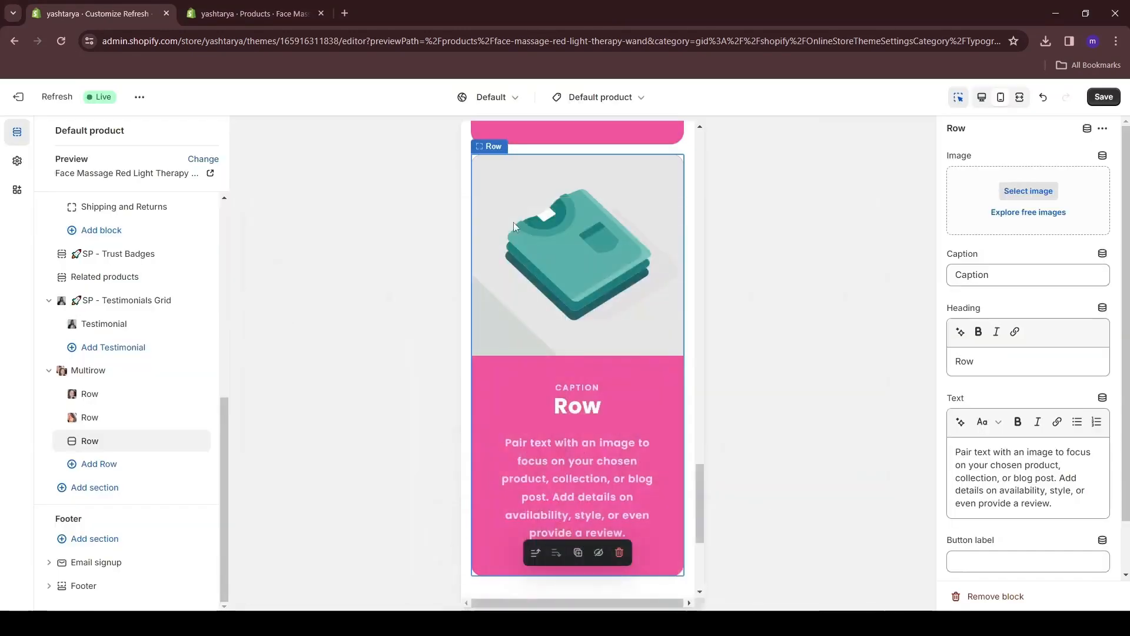
- Clear the first Multirow row's caption and set its heading to "Youthful skin" without an emoji
scroll(571, 327, down, 4)
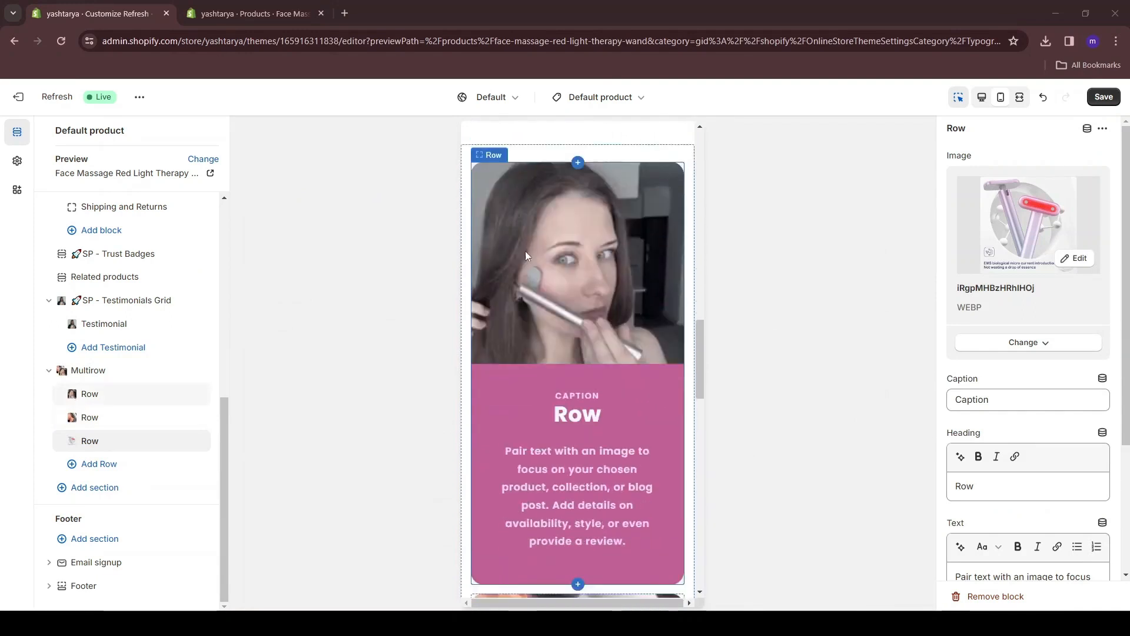
scroll(578, 344, down, 1)
click(578, 344)
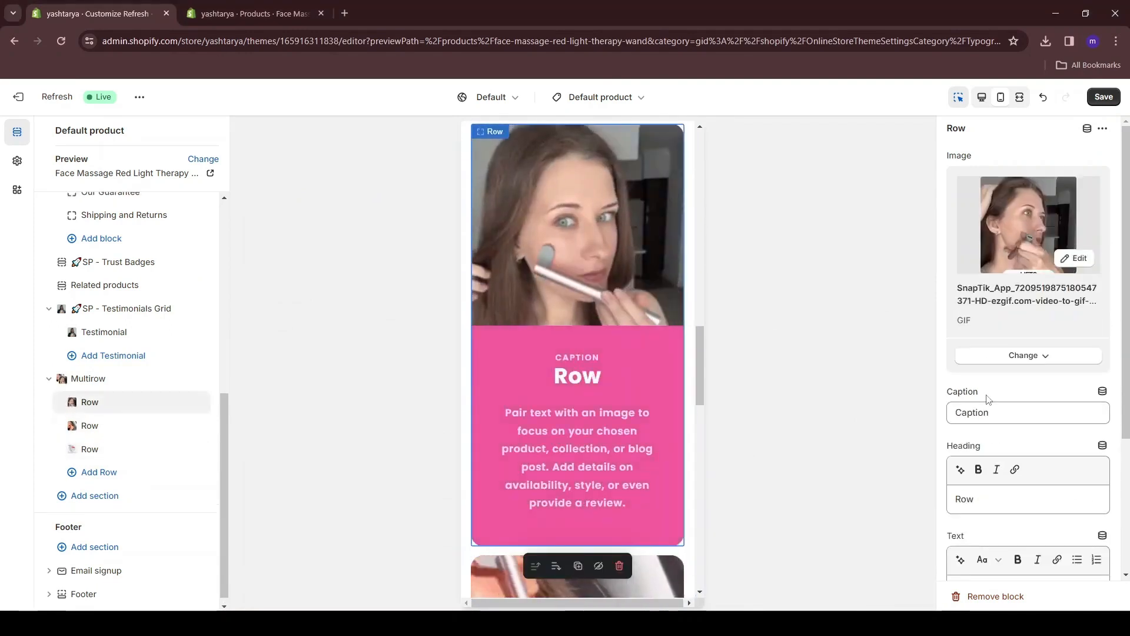
click(977, 412)
key(ctrl+a)
key(BackSpace)
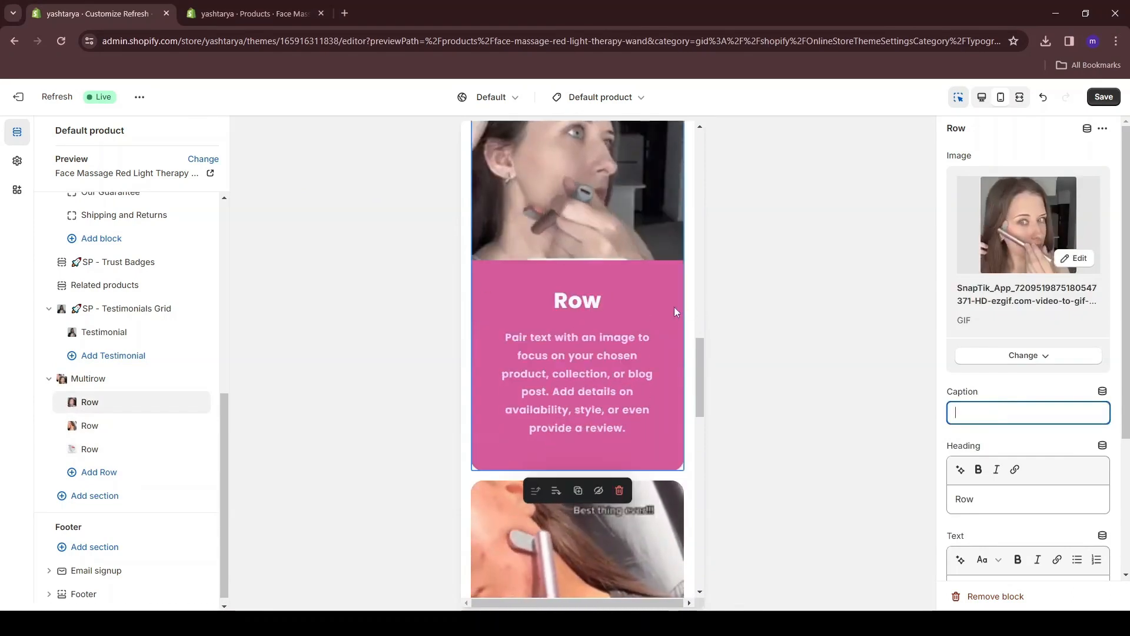
double_click(965, 499)
text(🌟 Youthful skin)
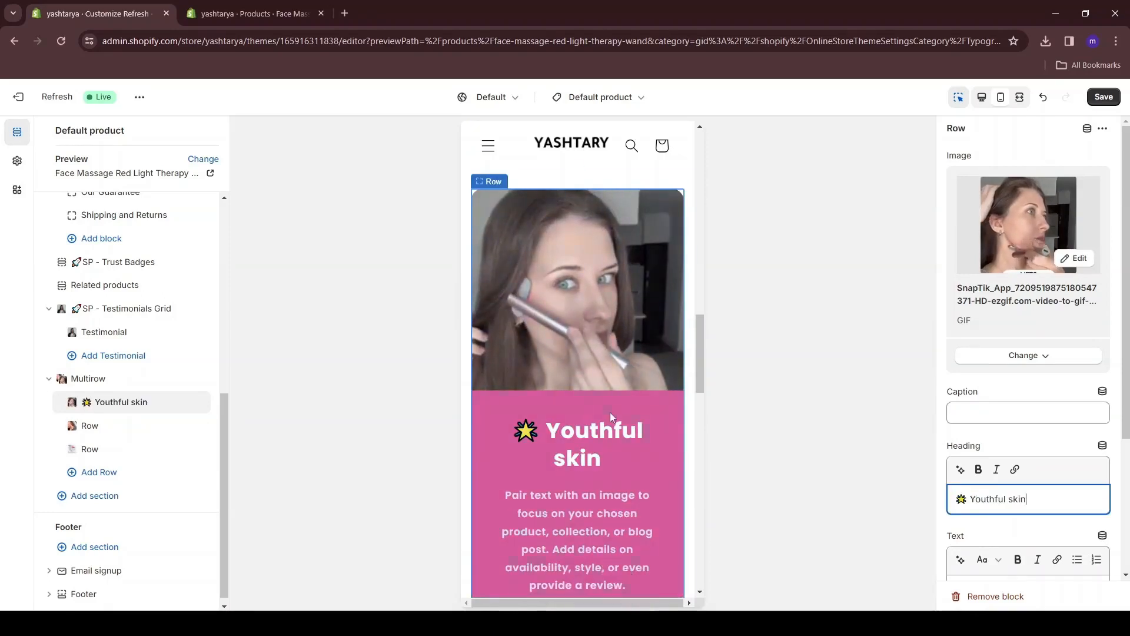
click(971, 498)
key(BackSpace)
key(BackSpace)
scroll(971, 530, down, 3)
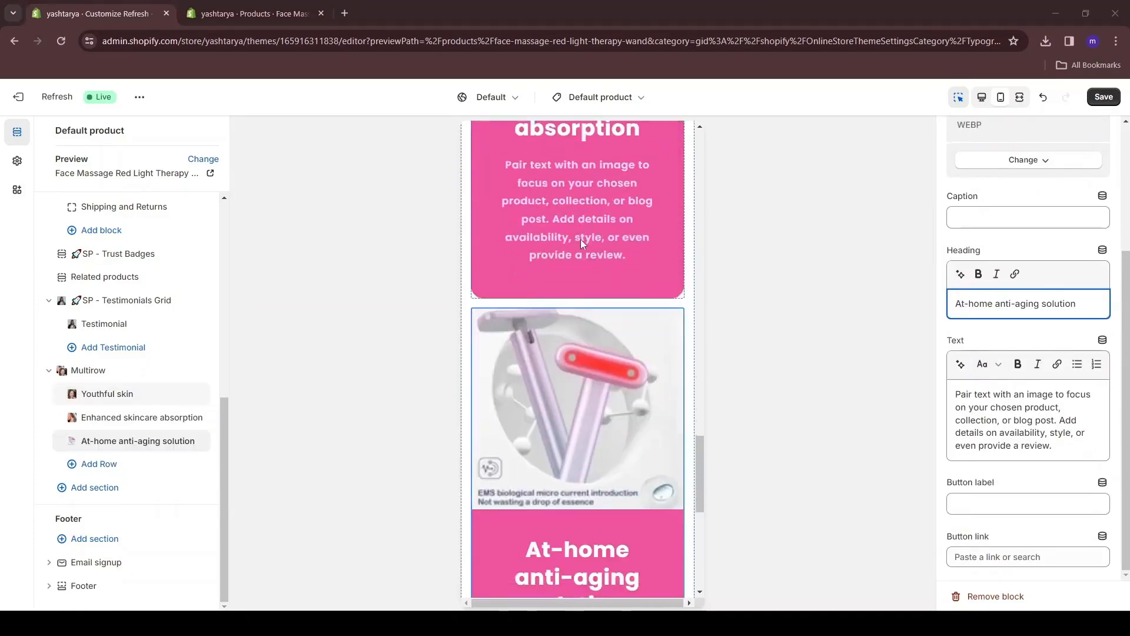
- Add a second SP - Testimonials Grid section below the Multirow section, with one testimonial block
scroll(580, 239, down, 8)
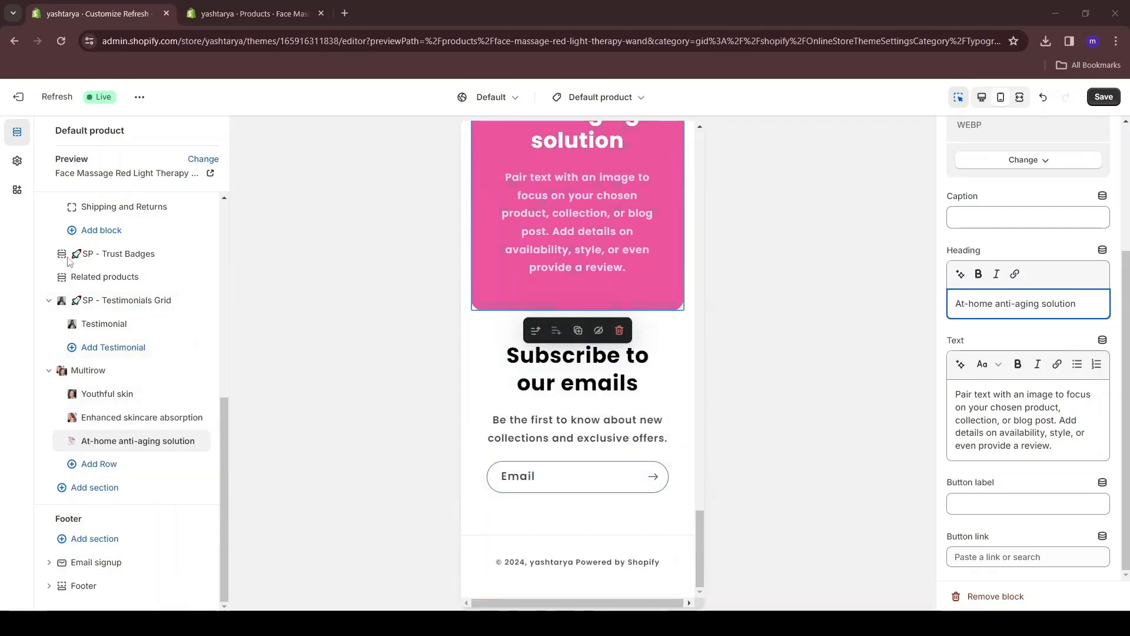
click(95, 488)
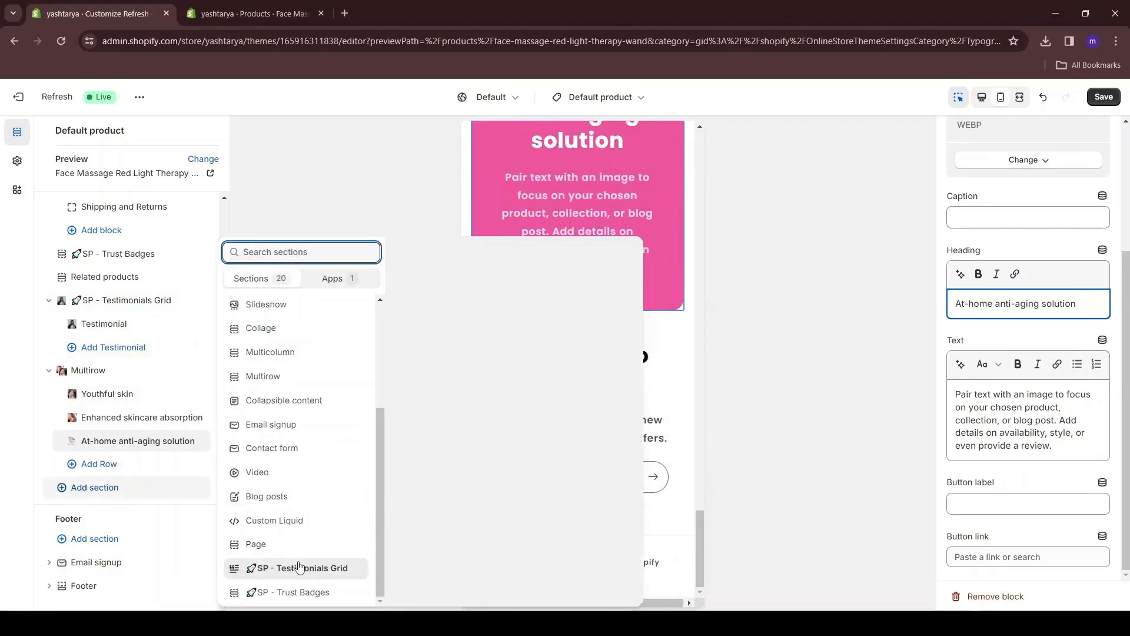
click(305, 568)
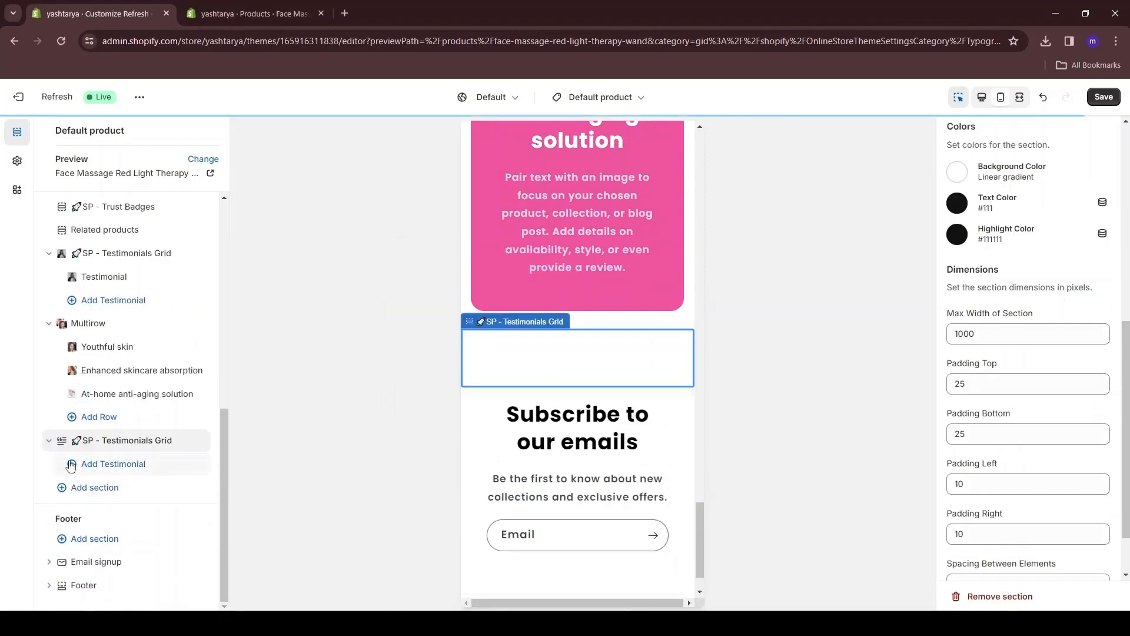
click(103, 474)
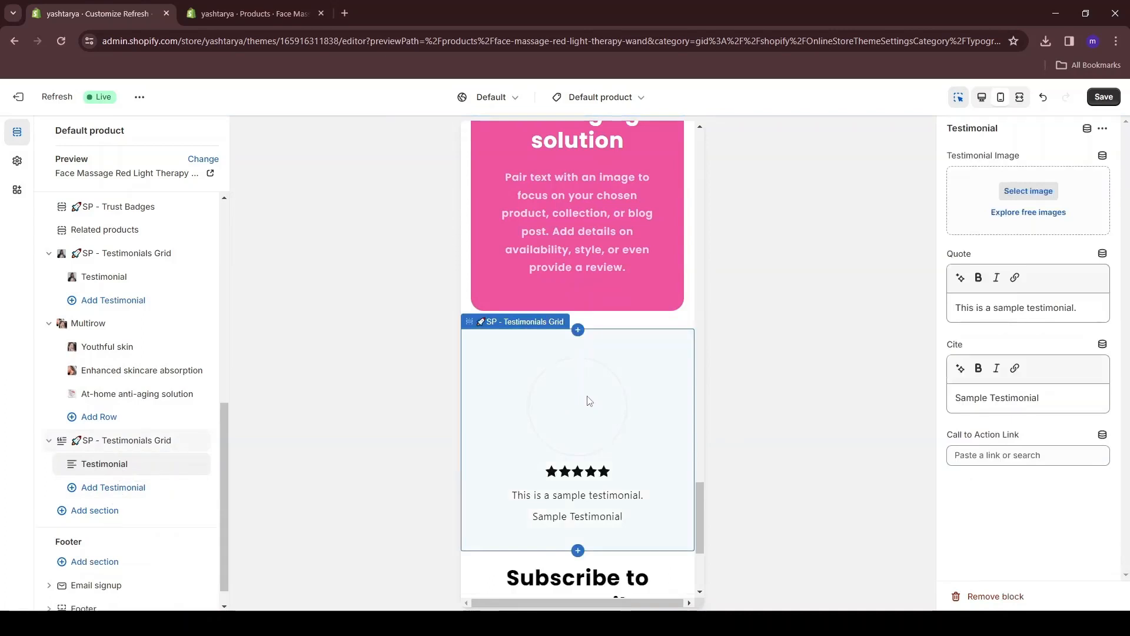
- Set the new testimonial's image to the free Women's Fashion photo model-in-neutral-colors-by-window
click(1001, 214)
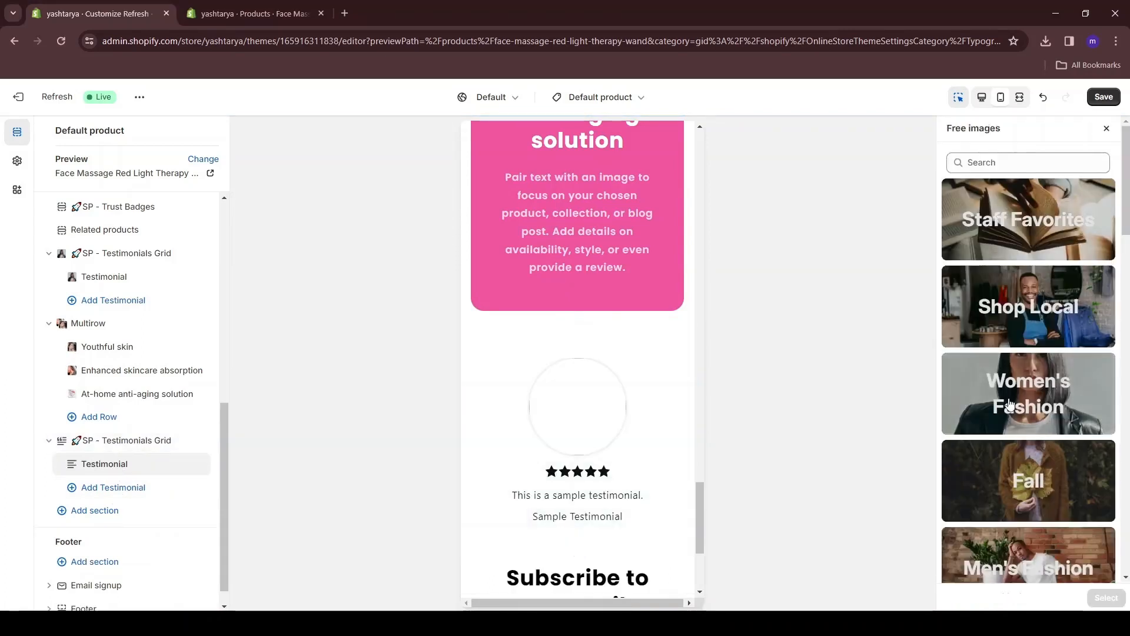
click(1010, 404)
scroll(1010, 403, down, 5)
click(987, 187)
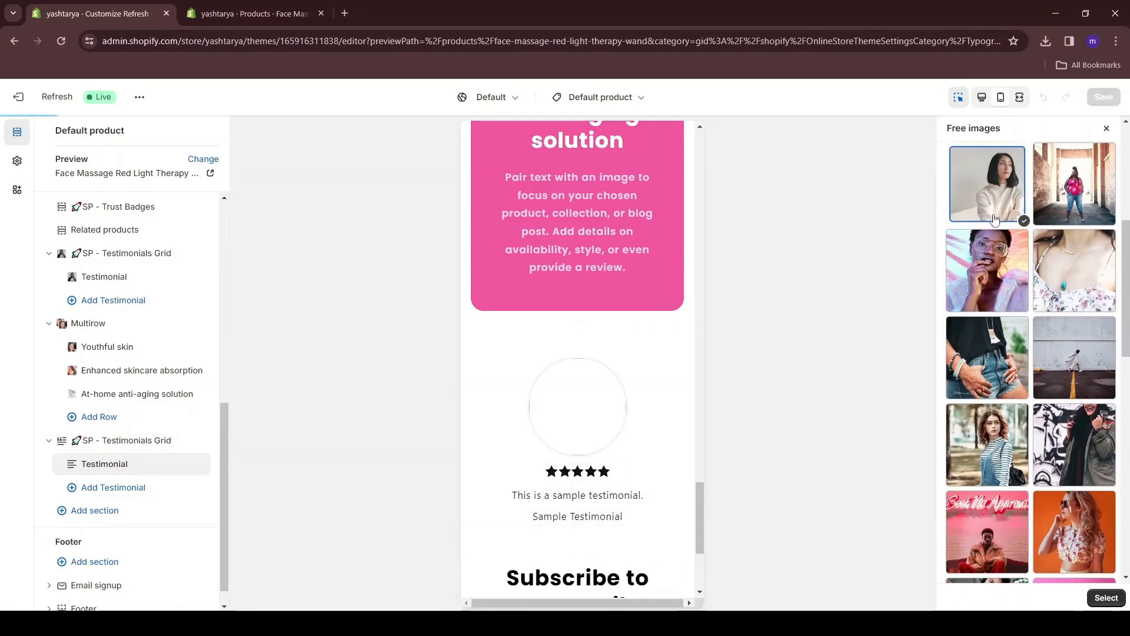
click(1106, 598)
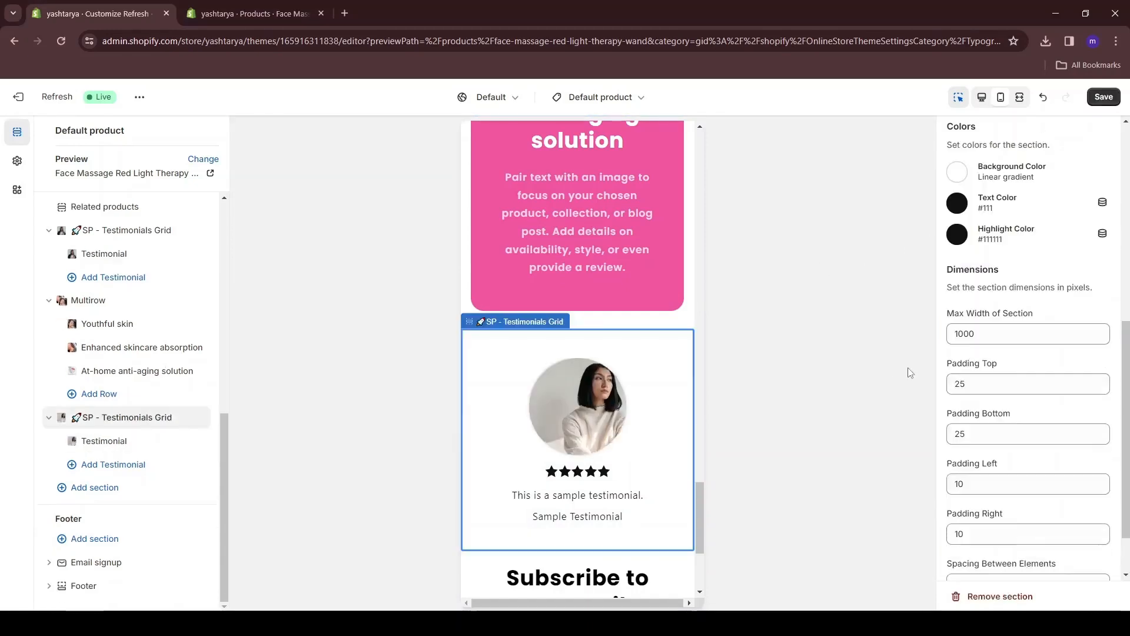
- Set the new testimonials section's highlight color to the recently used gold #E5B80B
click(957, 235)
click(1044, 419)
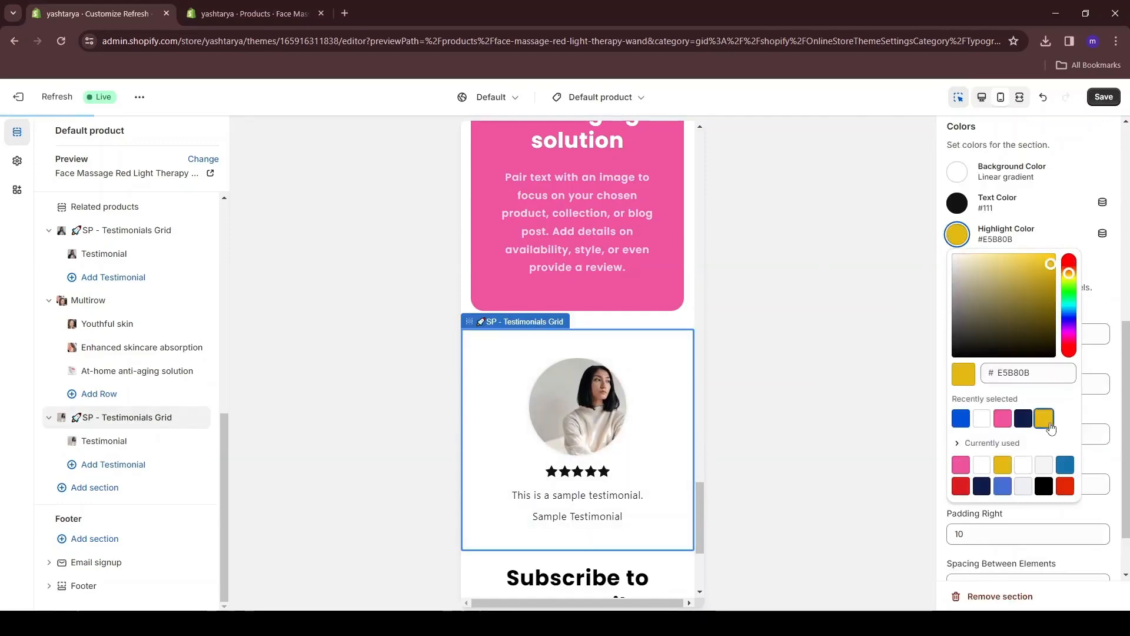
click(614, 505)
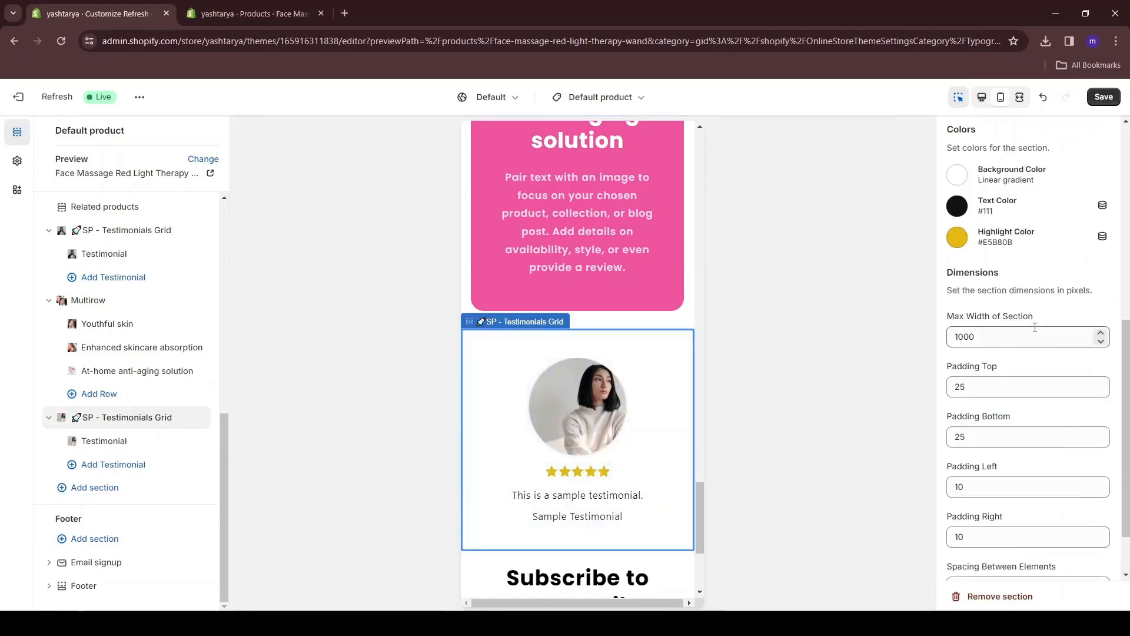
- Make the cite text of the new testimonial bold
scroll(961, 182, up, 5)
scroll(961, 183, up, 3)
click(139, 446)
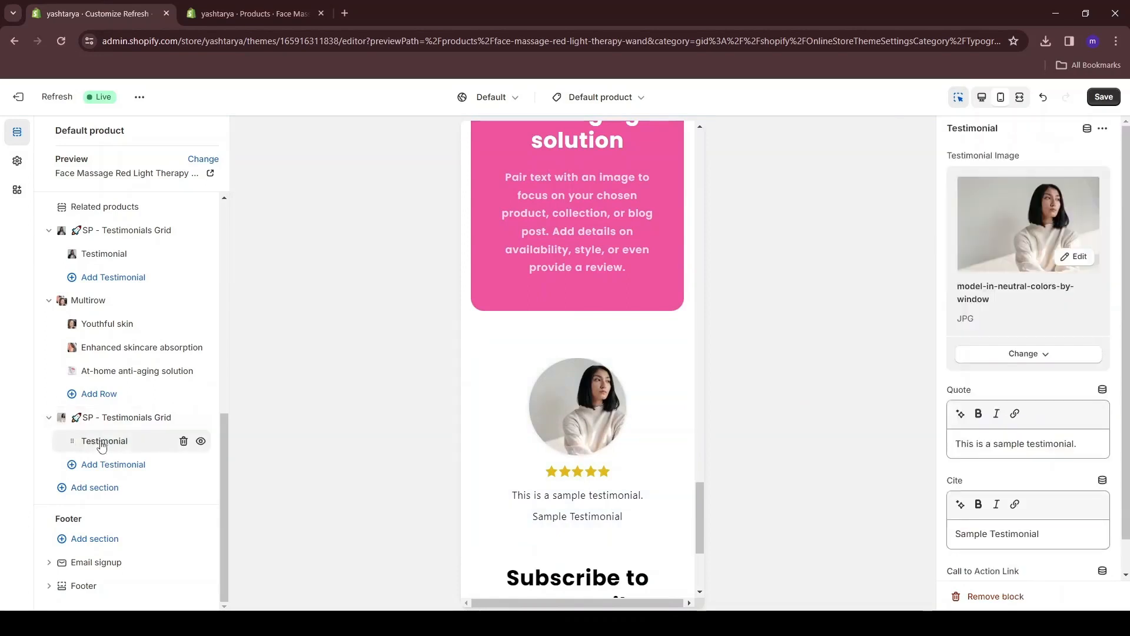
scroll(961, 375, down, 1)
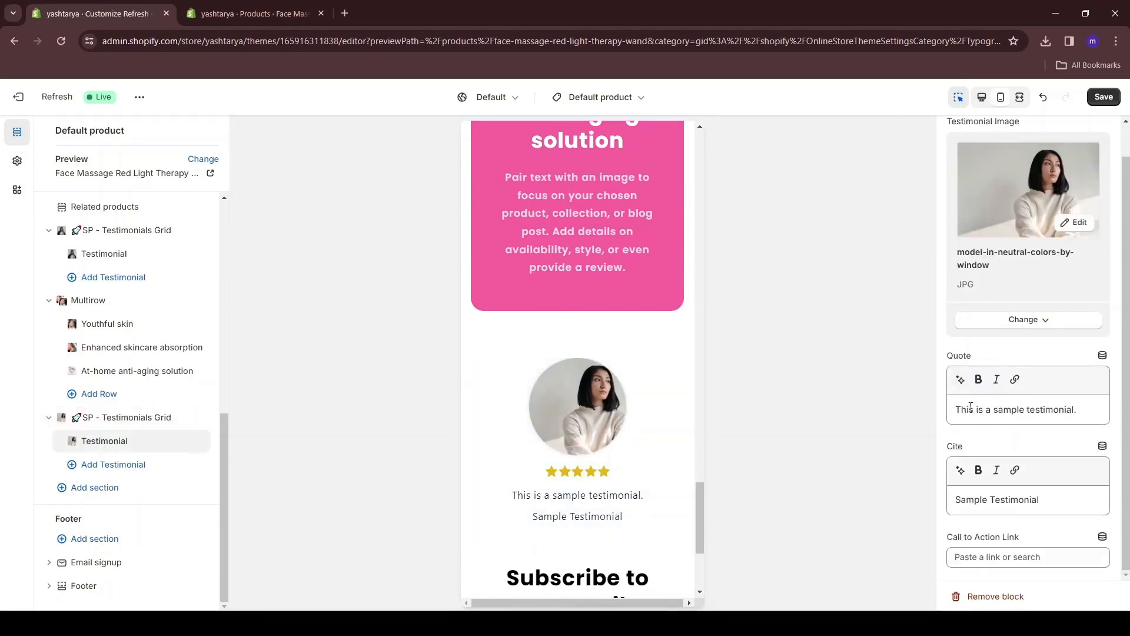
triple_click(973, 499)
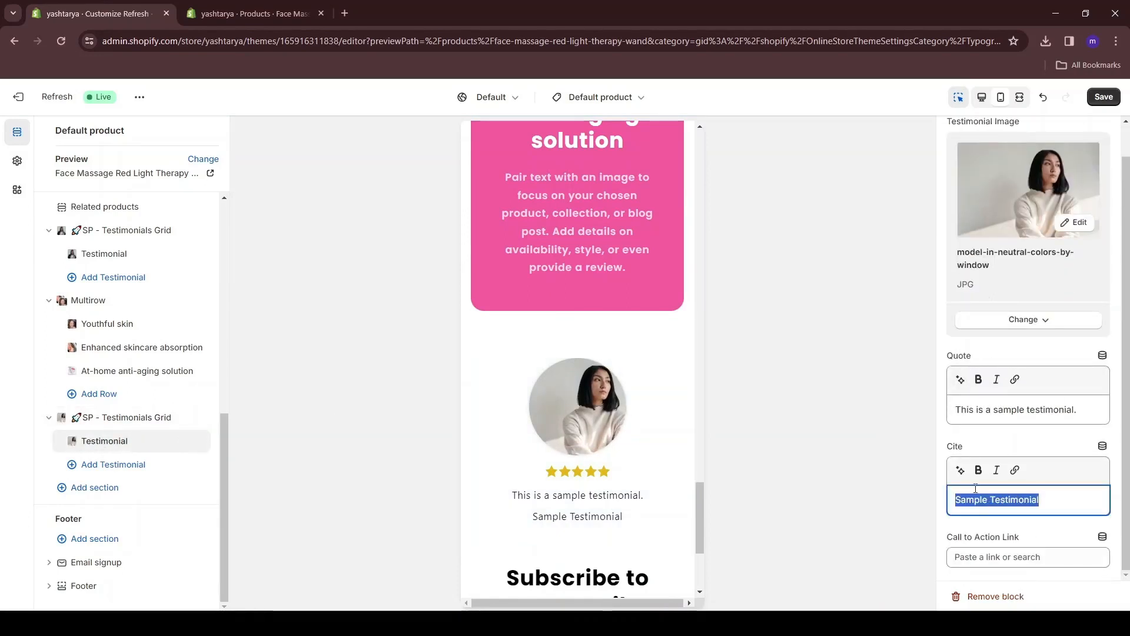
click(979, 470)
click(978, 505)
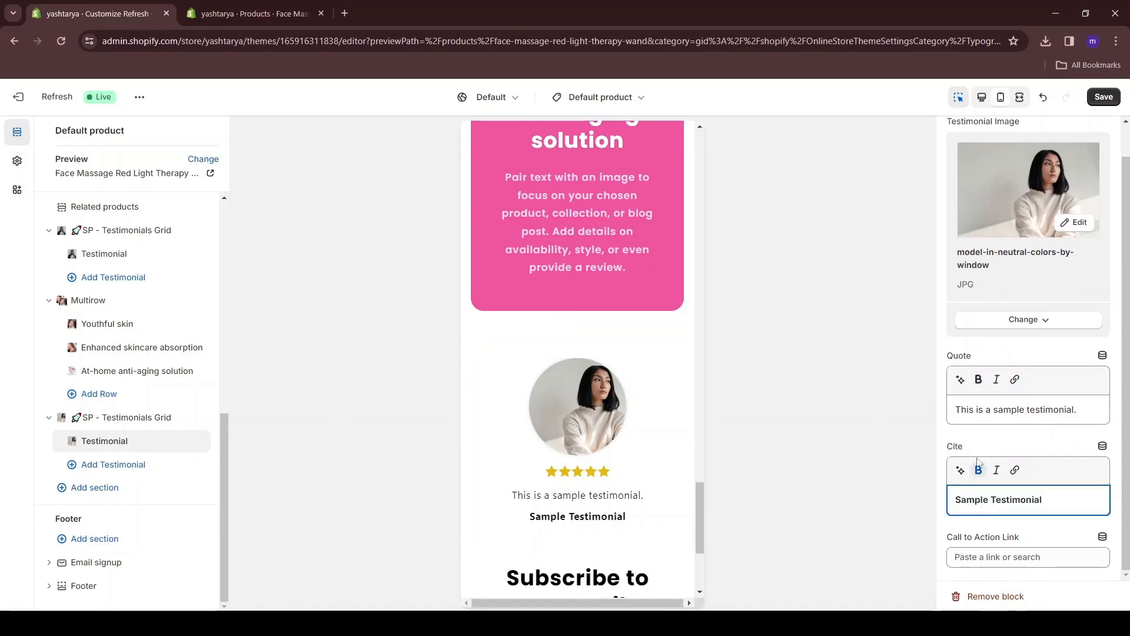
- Set the new testimonial's quote to "Convenient, effective, my go-to!" and enter the reviewer's name as its cite
click(118, 417)
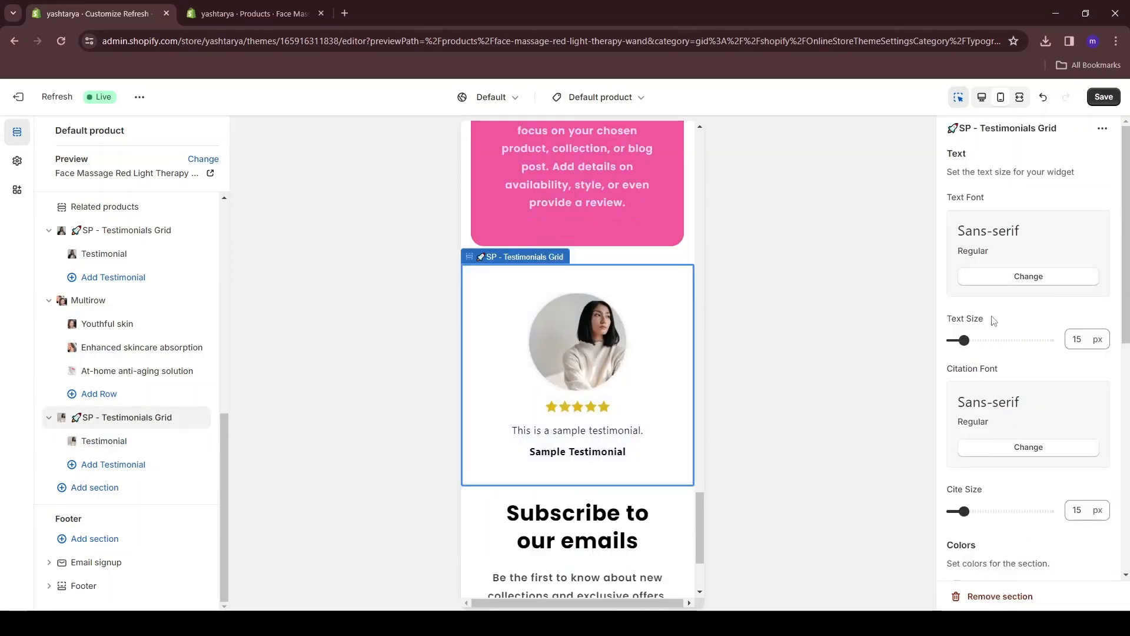
click(125, 440)
triple_click(1021, 445)
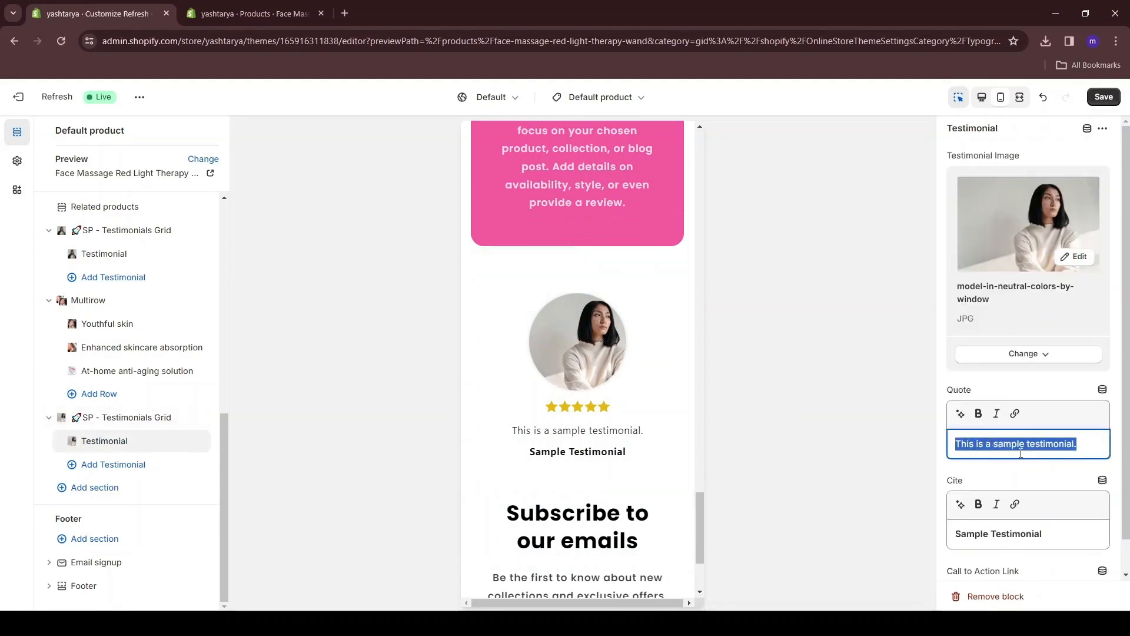
text("Convenient, effective, my go-to!")
triple_click(1012, 548)
text(Somia M.)
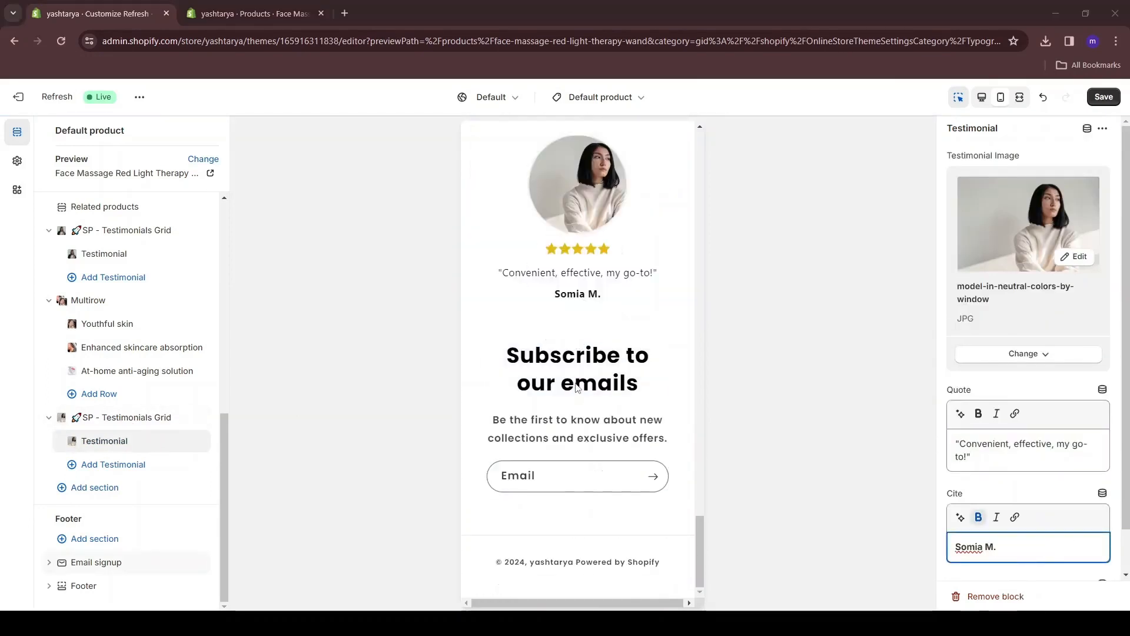
- Add a Collapsible content section below the second testimonials section
click(92, 489)
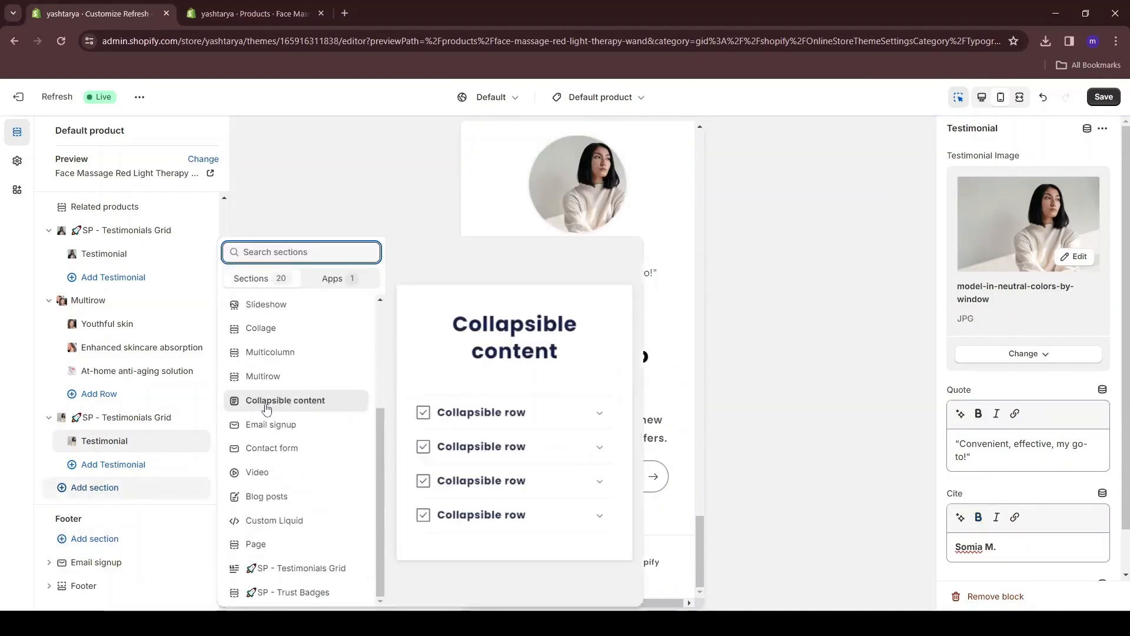
click(295, 401)
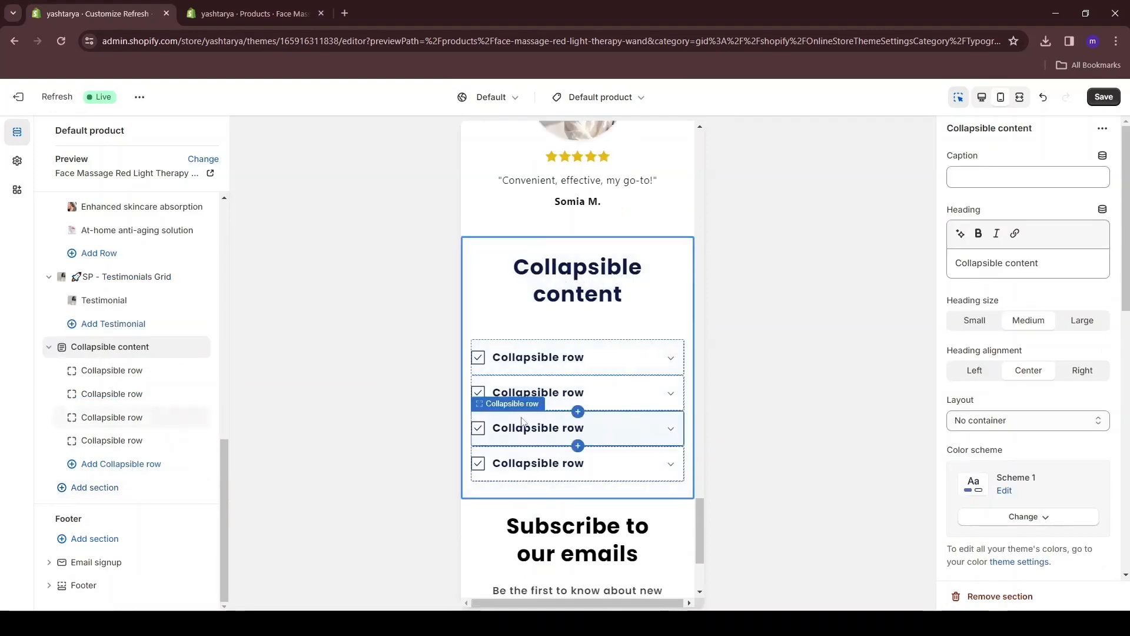
- Set the collapsible section's heading to "FAQ" and add a fifth row titled "Does the wand come with any warranties or guarantees?"
triple_click(1004, 262)
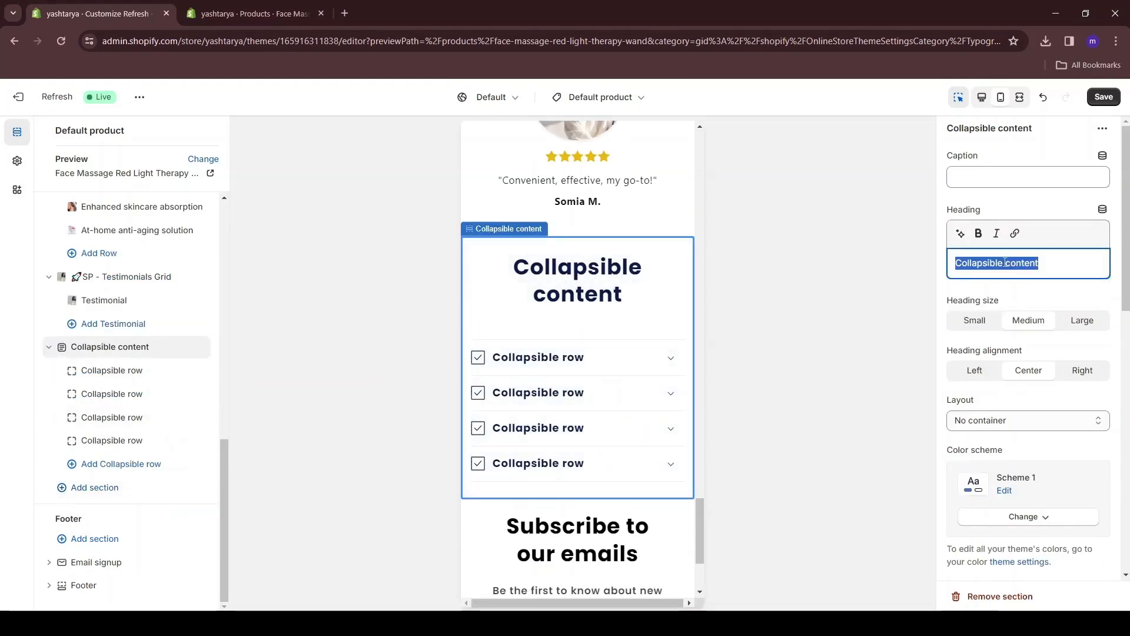
text(FAQ)
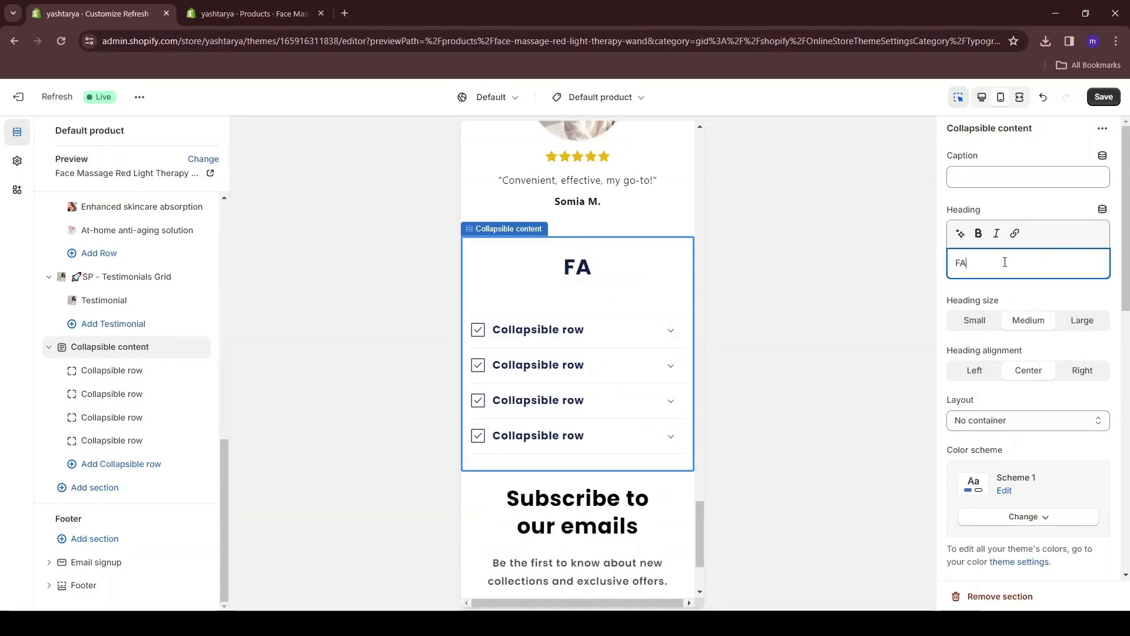
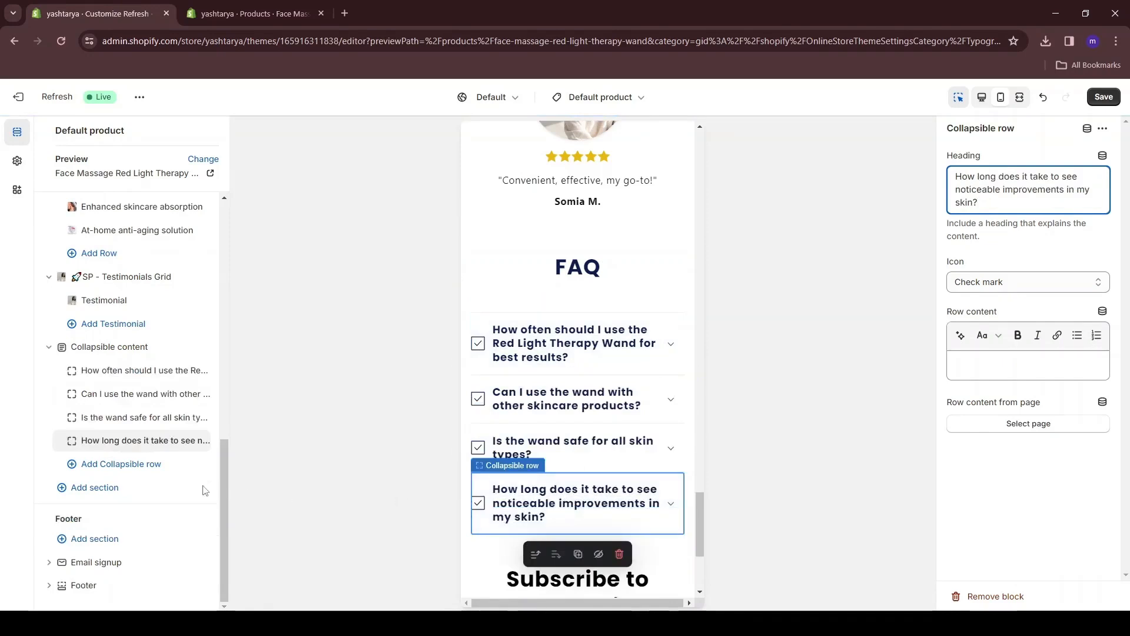
click(102, 465)
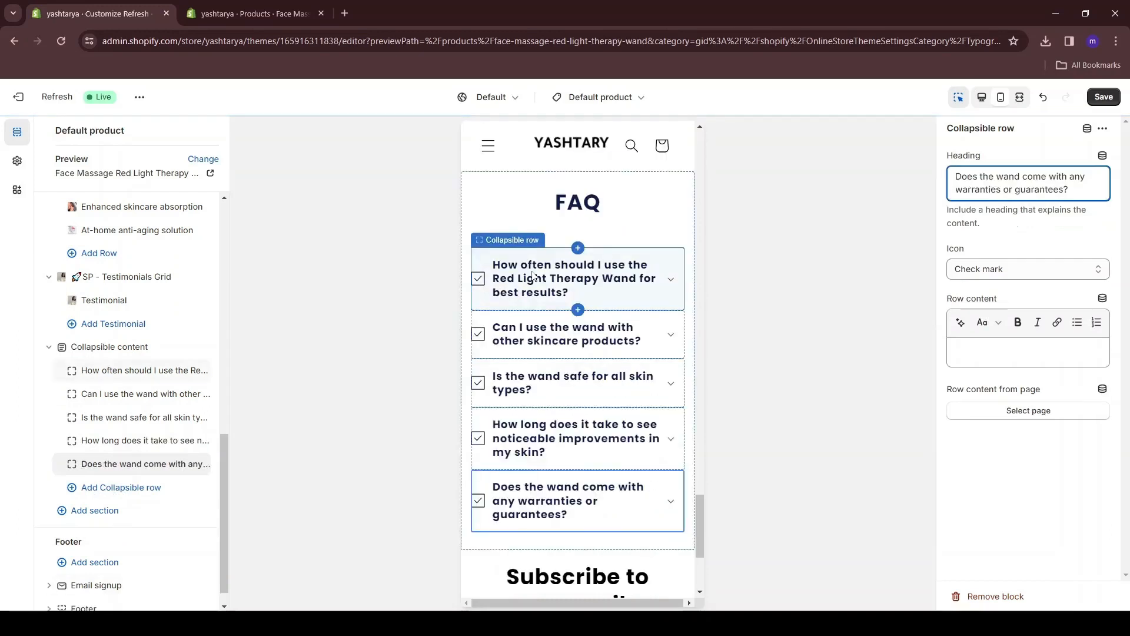
- Give the first FAQ row a Question mark icon and the content "For optimal results, we recommend using the Red Light Therapy Wand 3-5 times per week."
click(533, 275)
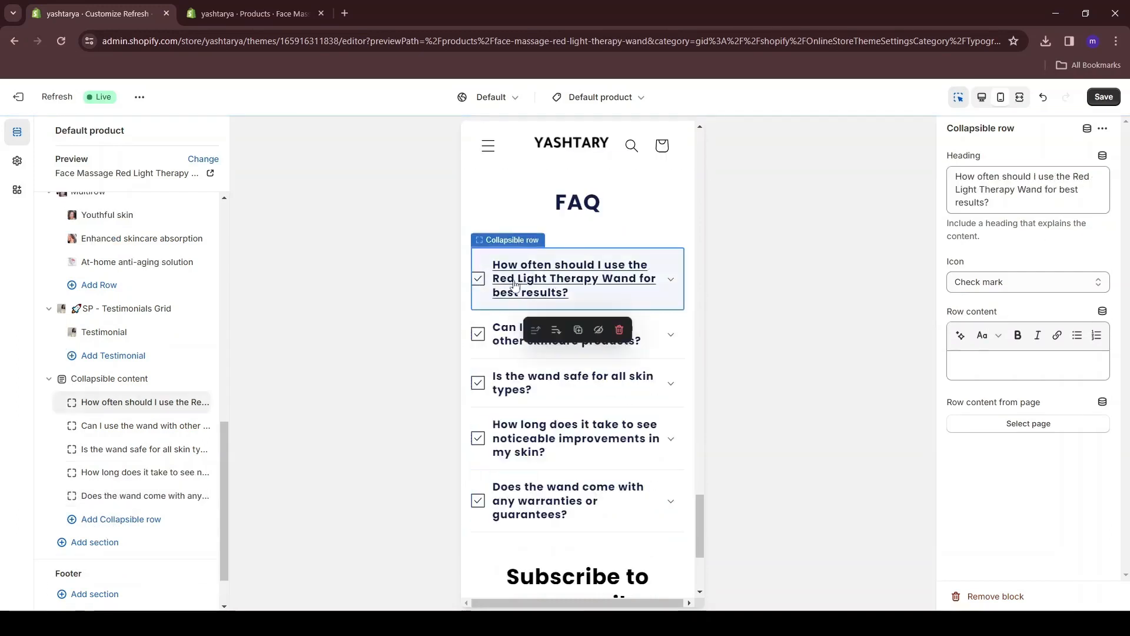
click(981, 282)
scroll(995, 365, down, 4)
click(994, 377)
click(994, 377)
text(For optimal results, we recommend using the Red Light Therapy Wand 3-5 times per week.)
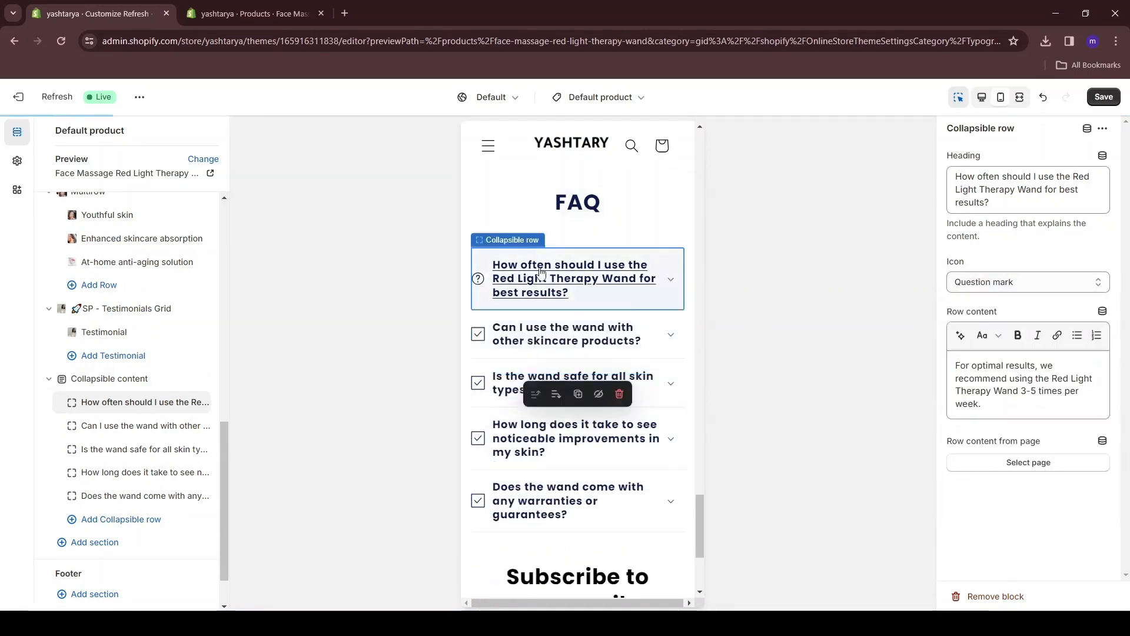
click(682, 289)
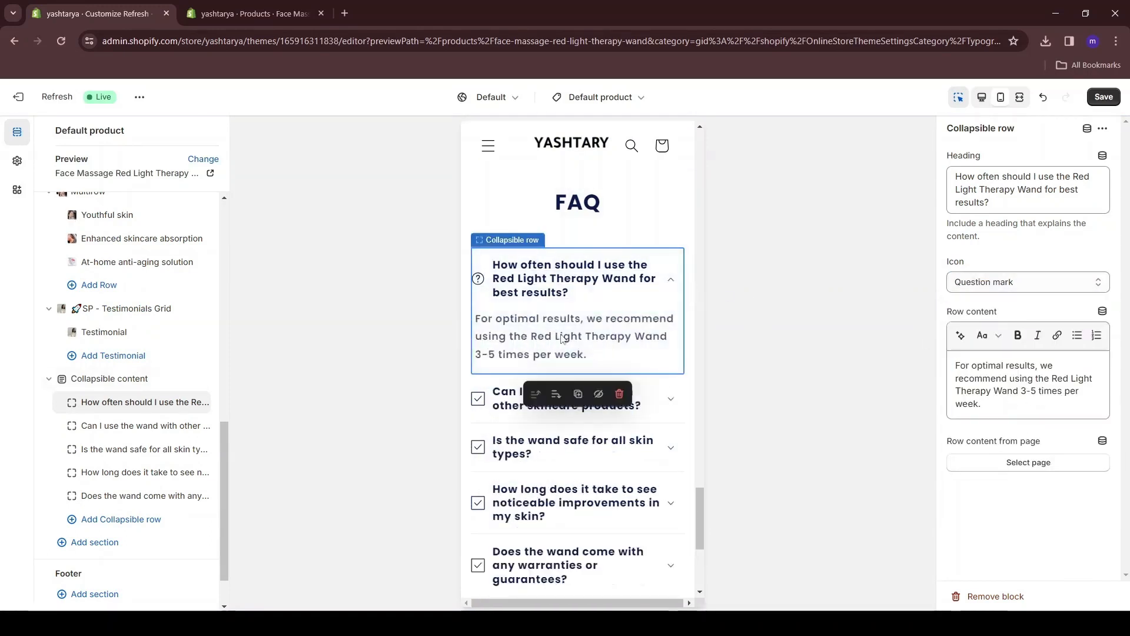
scroll(641, 262, down, 2)
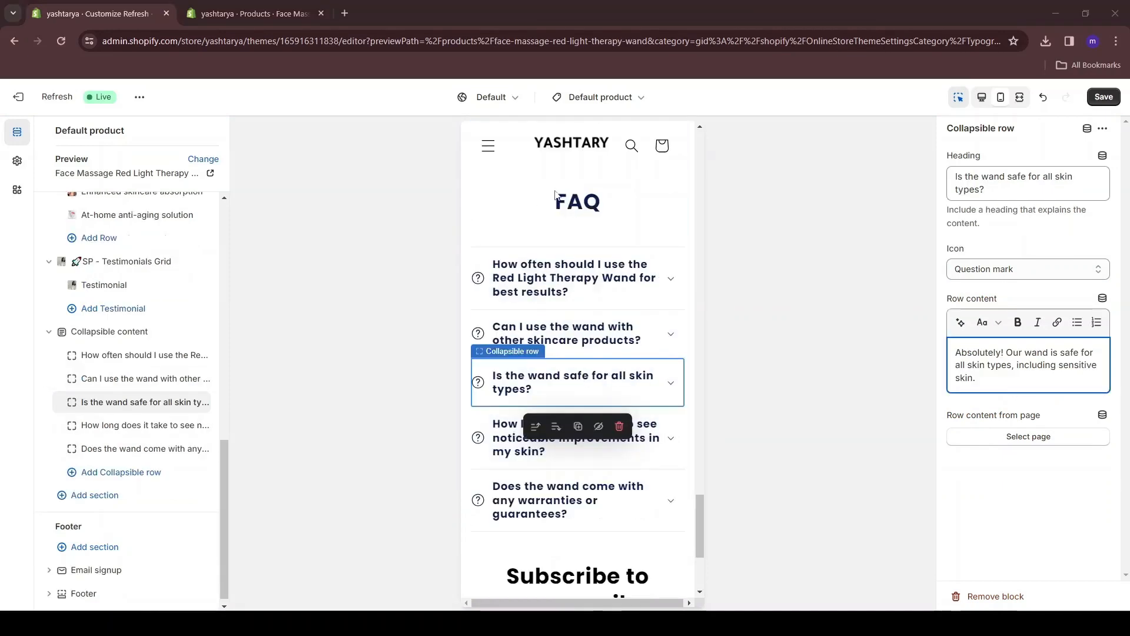
- Save the product template with the completed FAQ section and review the end of the page preview
scroll(576, 307, up, 4)
scroll(576, 307, down, 4)
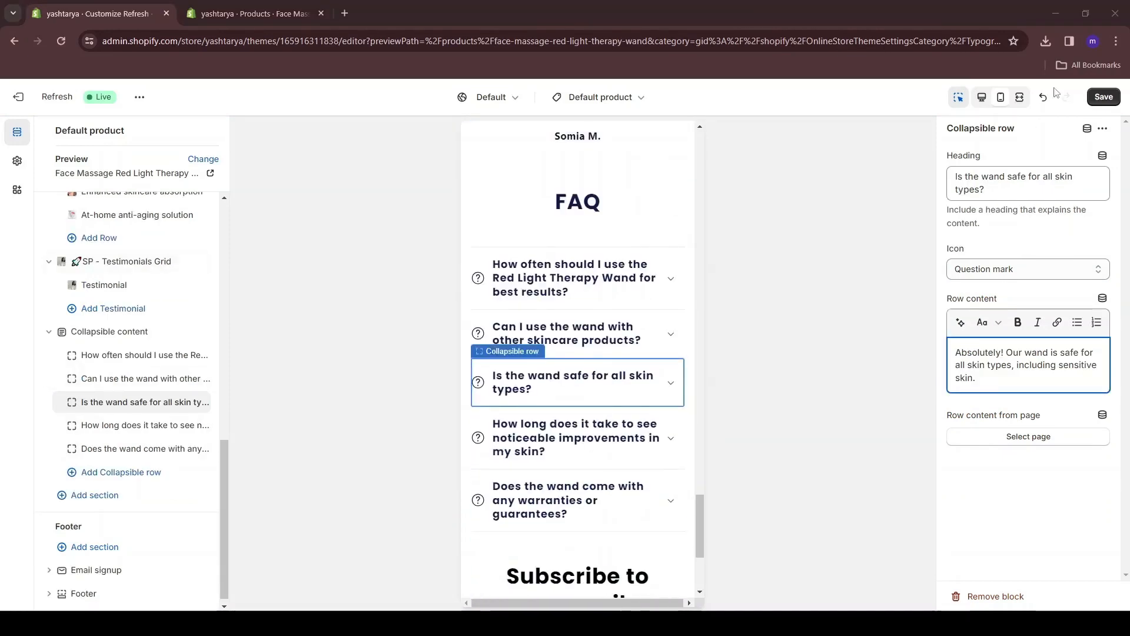
click(1104, 96)
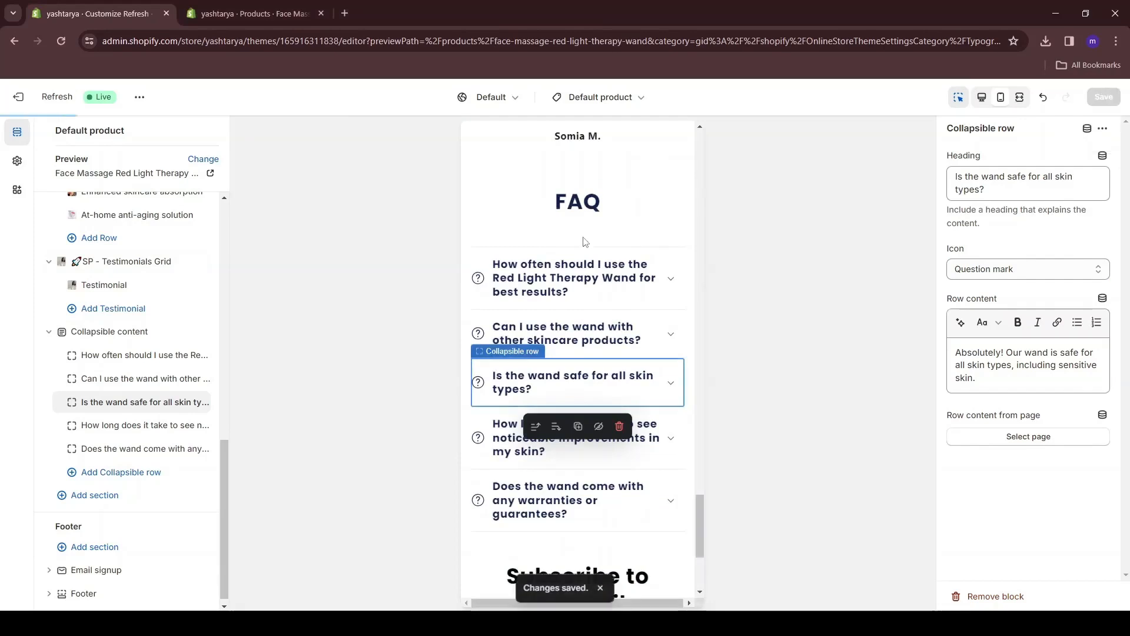
scroll(571, 306, down, 3)
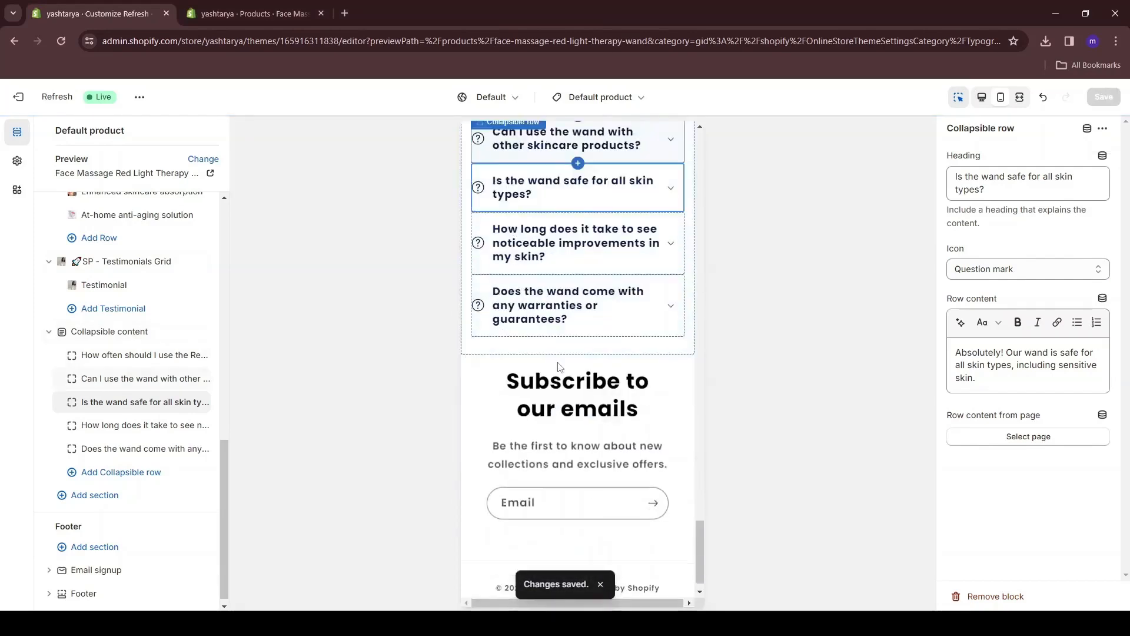
scroll(553, 356, up, 1)
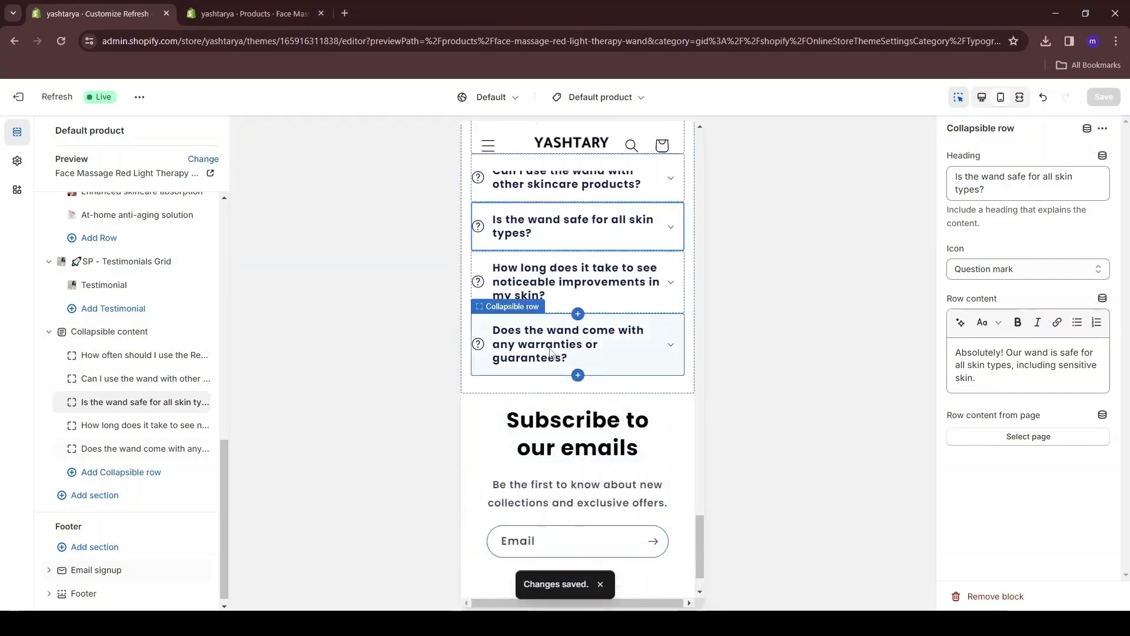
- Switch to the Shopify admin, search the apps for "trustoo" and open the Trustoo.io Product Reviews App listing
click(253, 13)
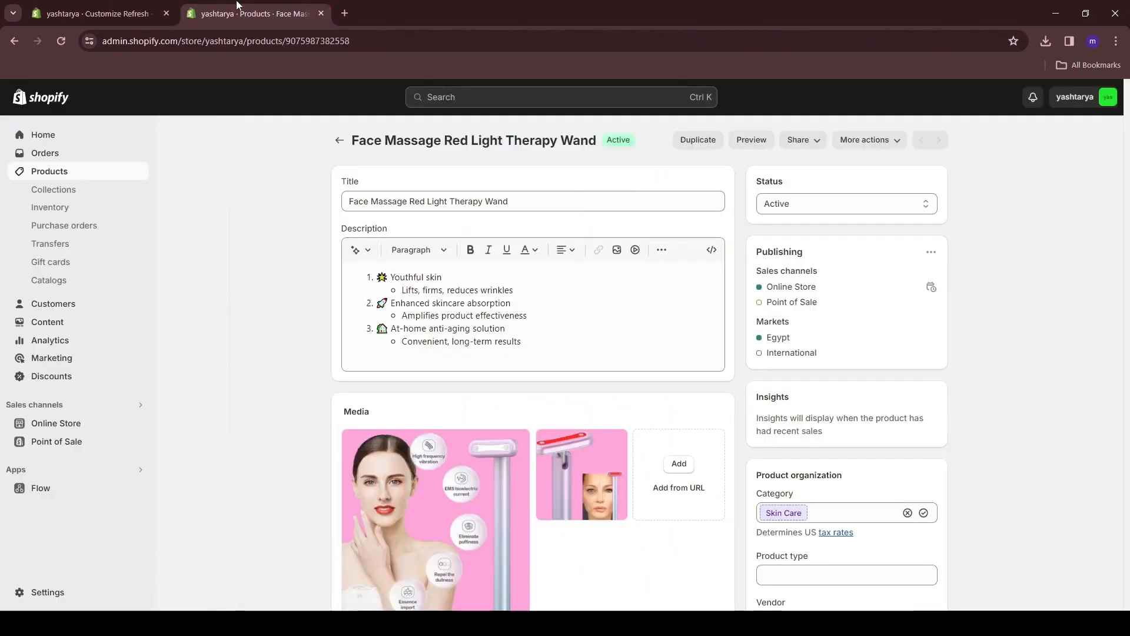
click(55, 468)
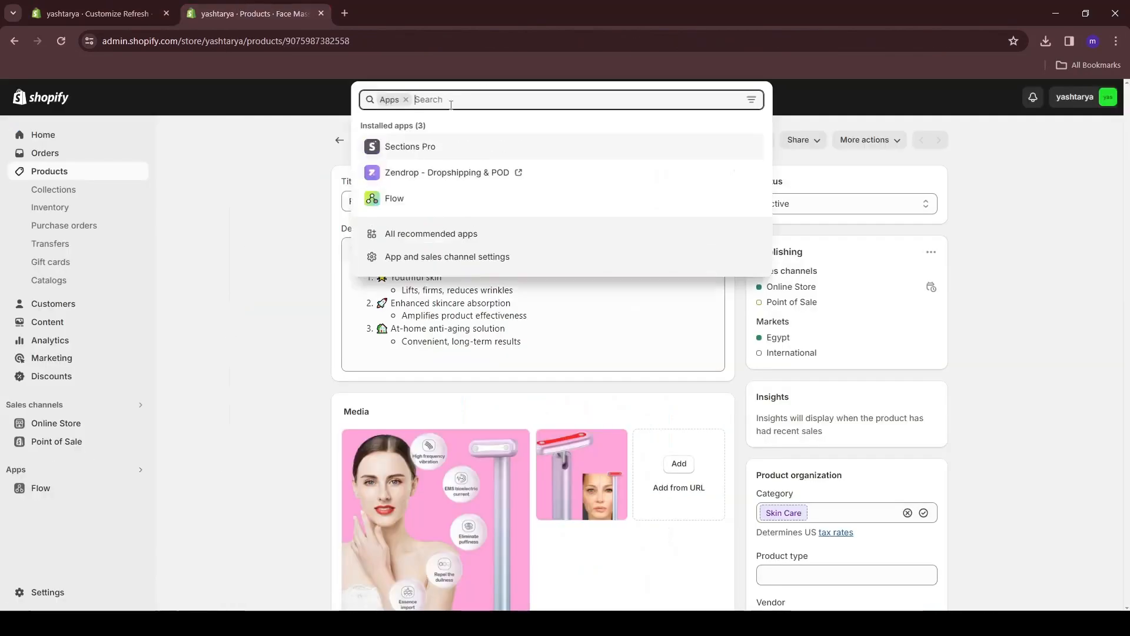
text(trustoo)
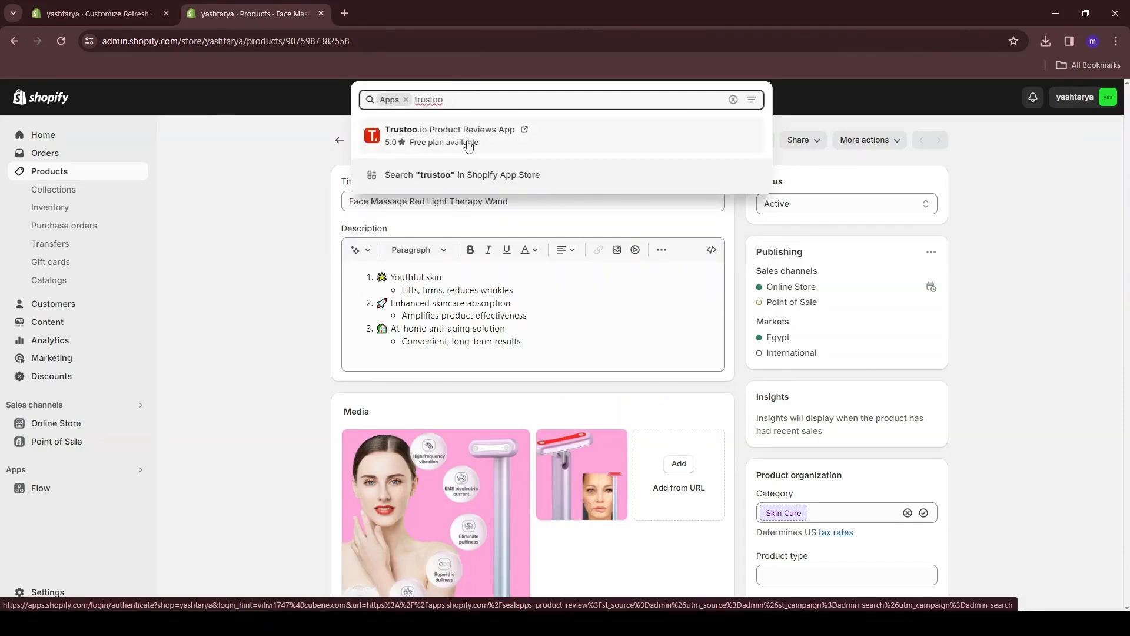
click(469, 145)
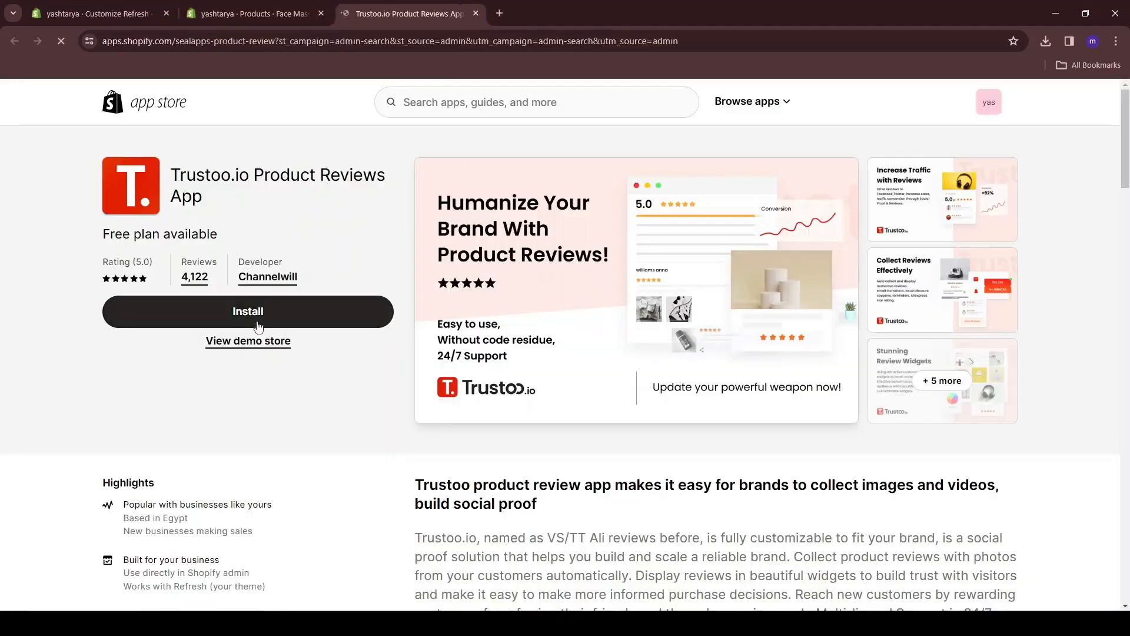
- Install the Trustoo.io Product Reviews app and keep English as the store's primary language
click(257, 312)
click(816, 383)
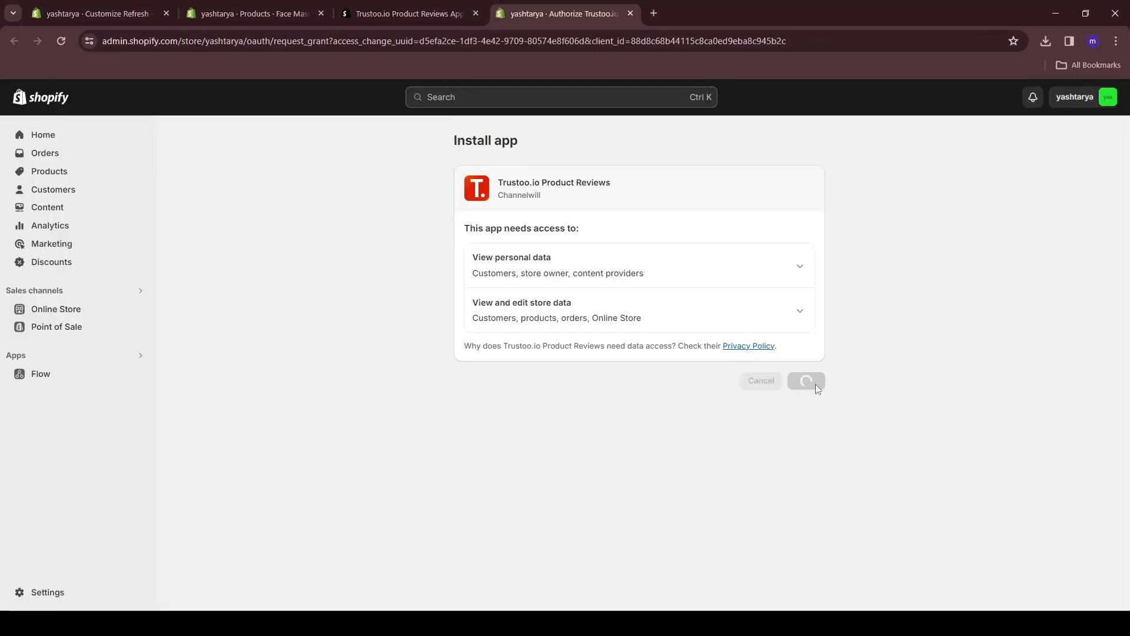
click(770, 579)
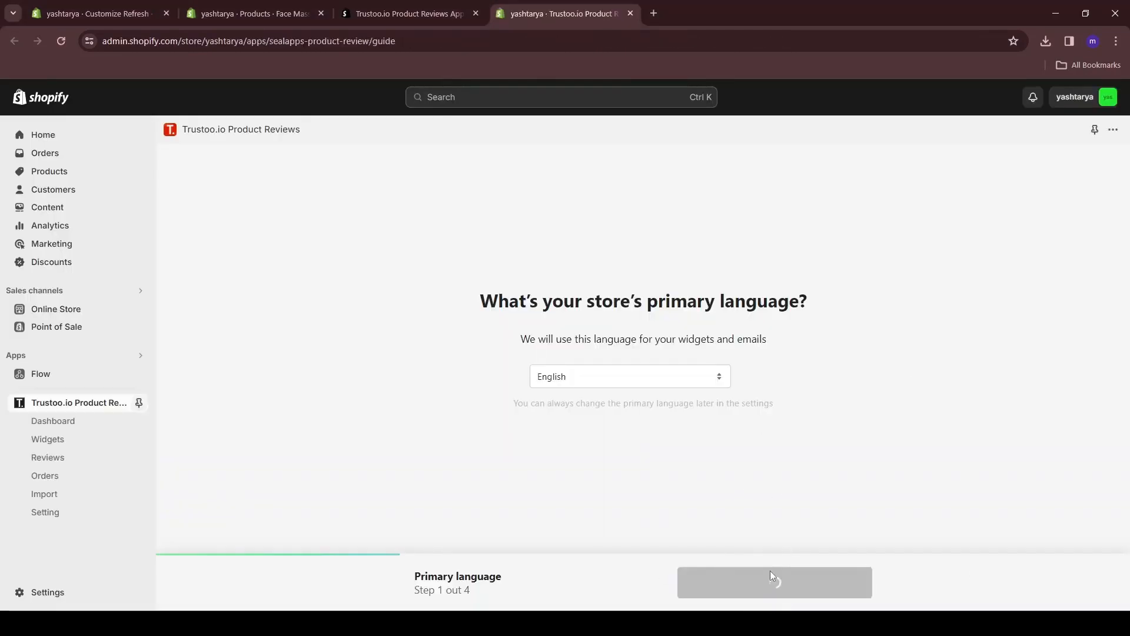
- Open the AliExpress review import for the wand product, and search AliExpress for "Face Massage Red Light Therapy Wand"
click(53, 499)
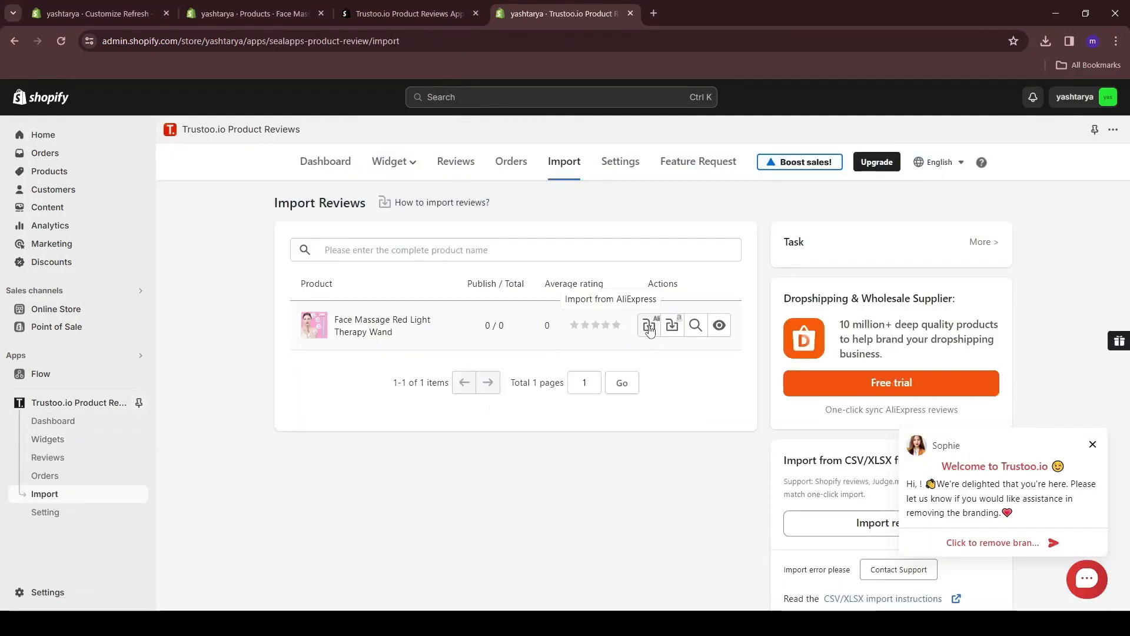
click(649, 325)
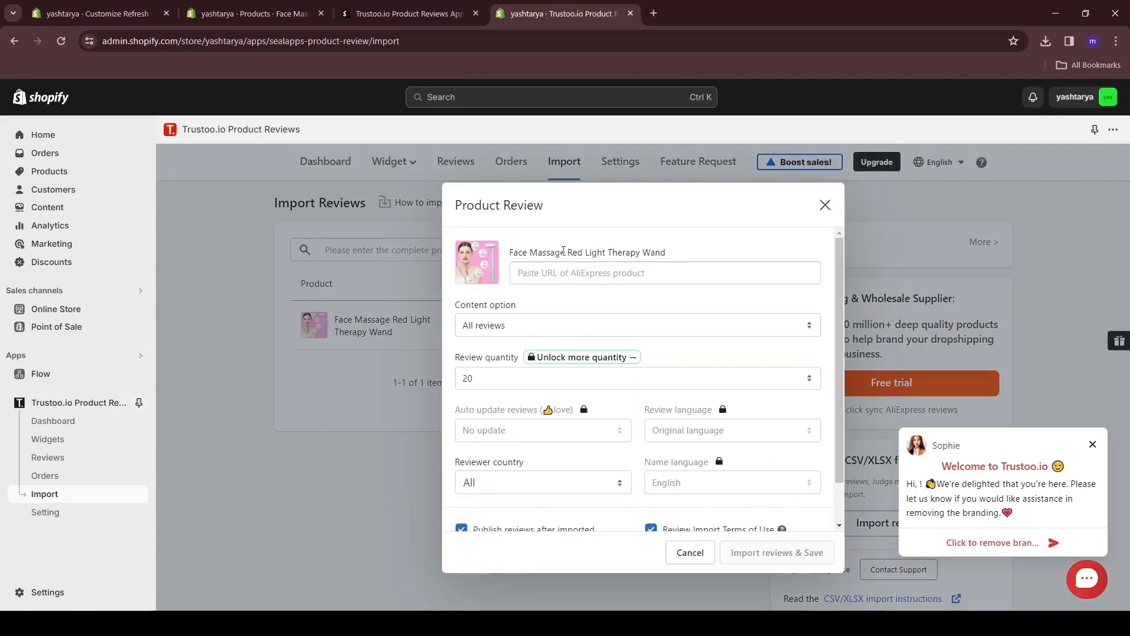
click(467, 104)
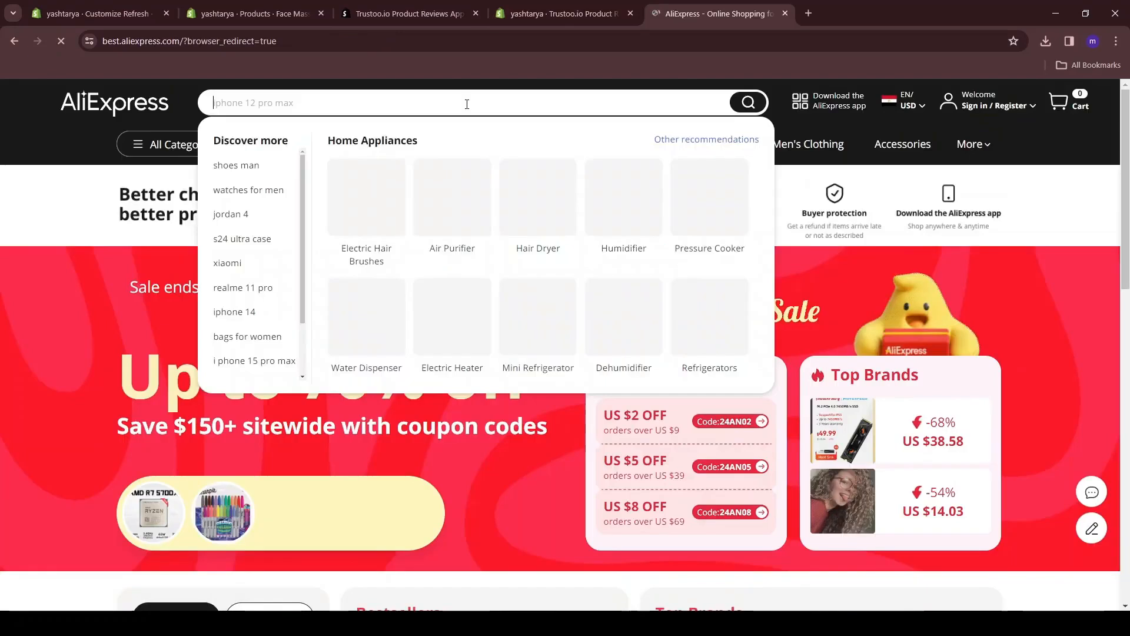
text(Face Massage Red Light Therapy Wand)
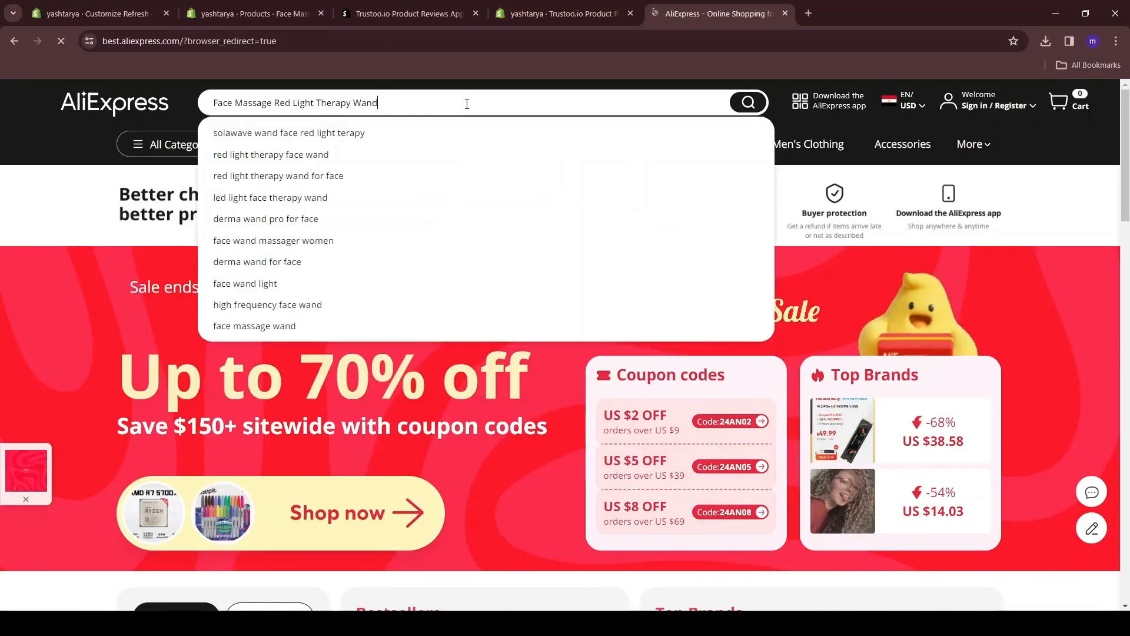
key(Return)
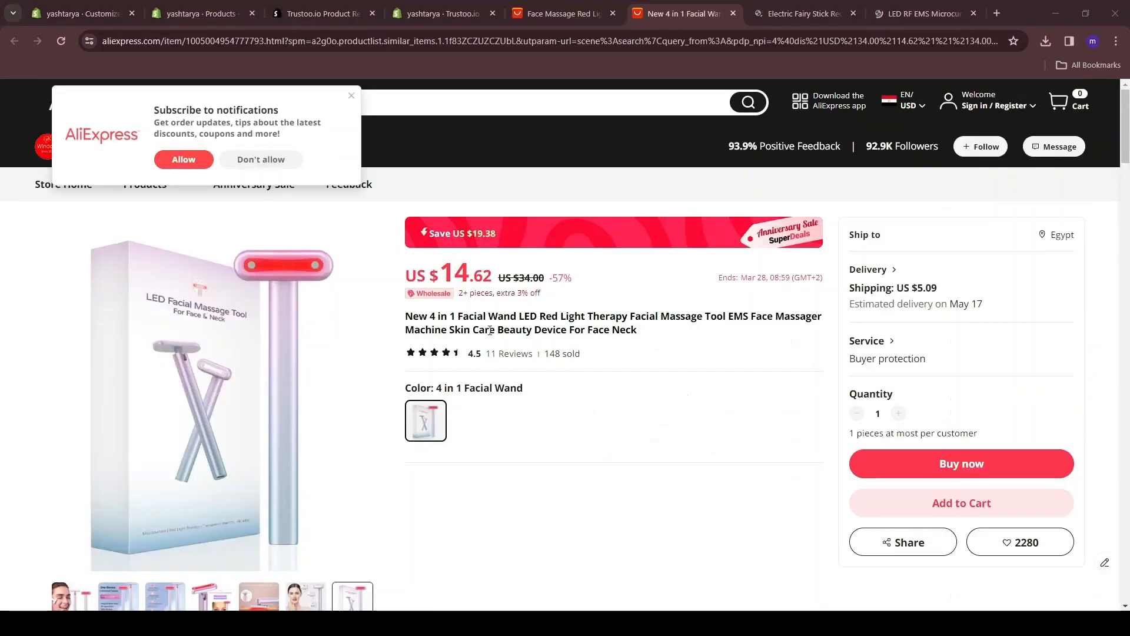
- Import reviews into the wand product using the AliExpress URL of the "New 4 in 1 Facial Wand LED Red Light Therapy" listing
click(386, 40)
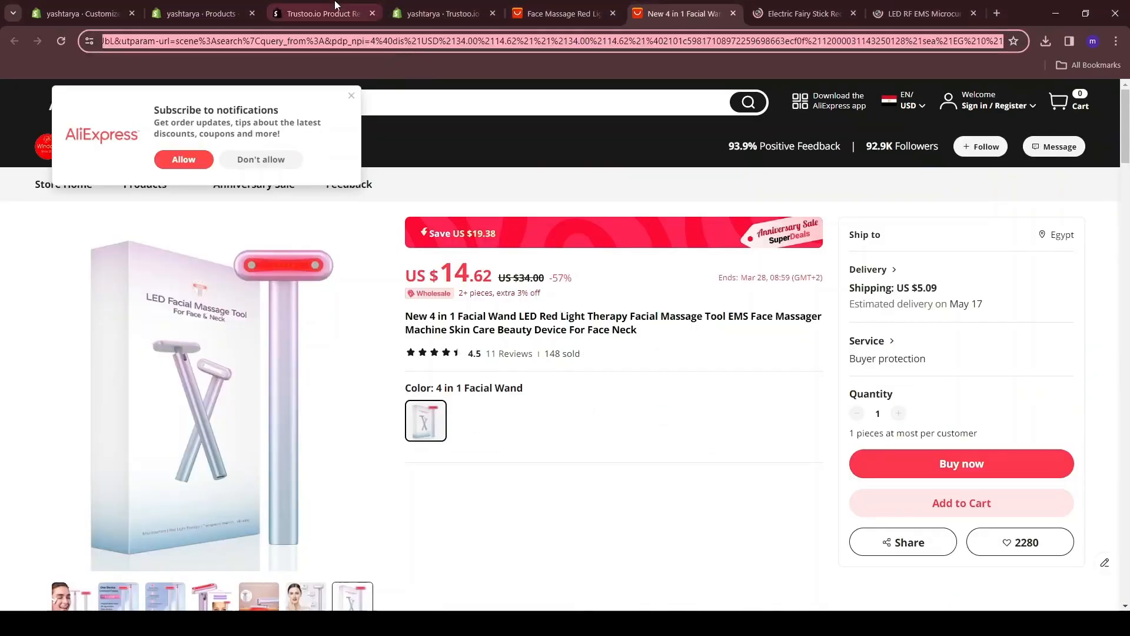
click(442, 13)
key(ctrl+v)
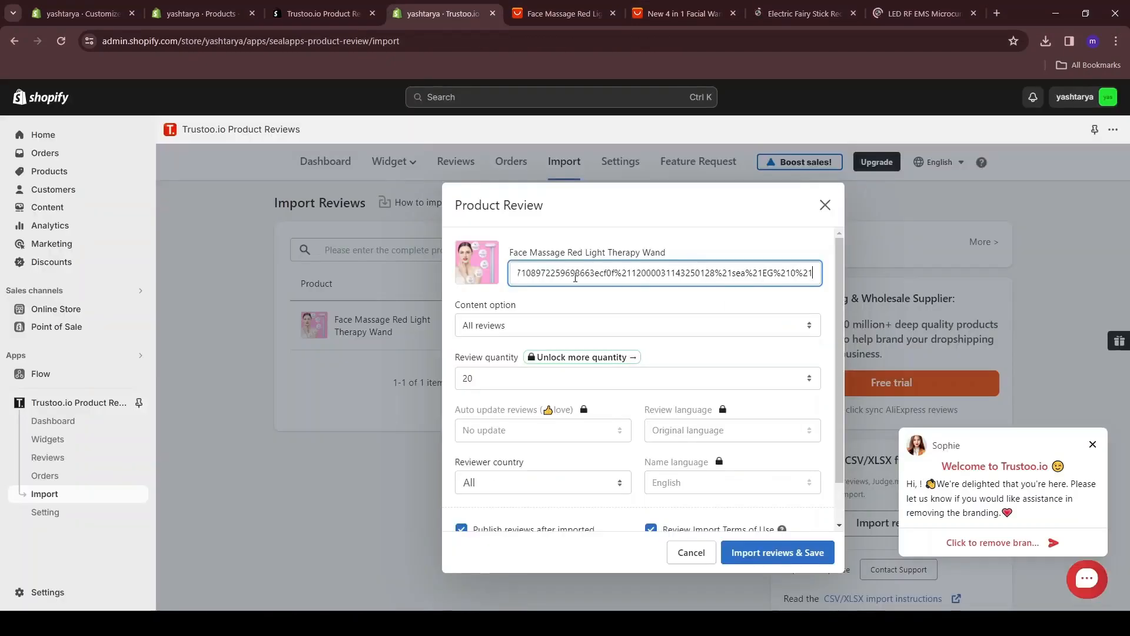
click(755, 558)
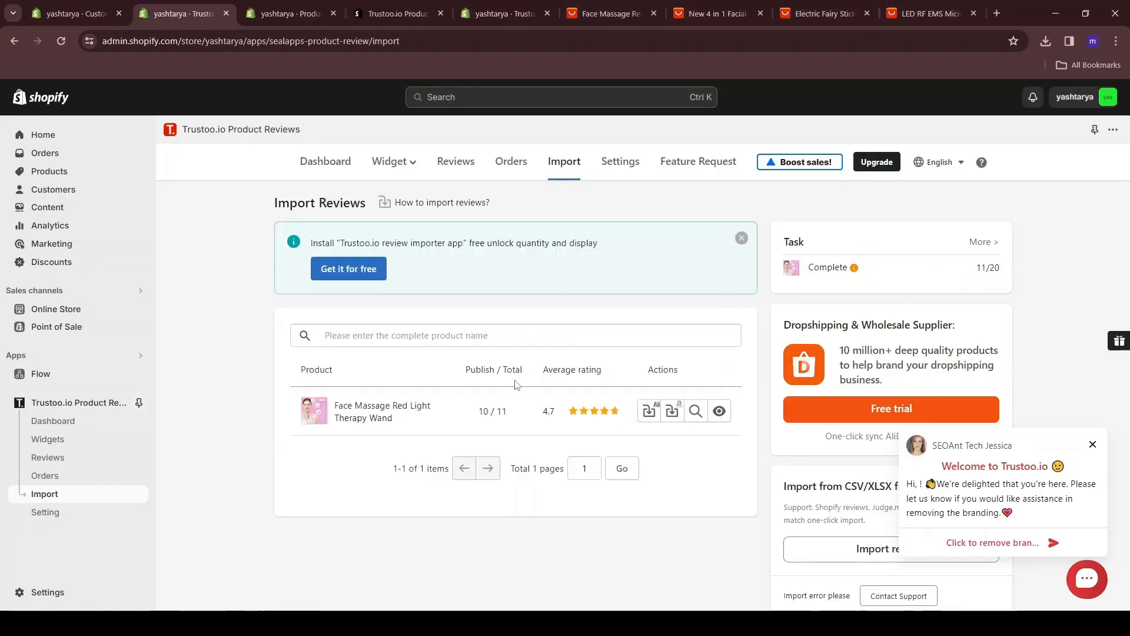
- Check the open AliExpress wand listings for further customer reviews
click(743, 6)
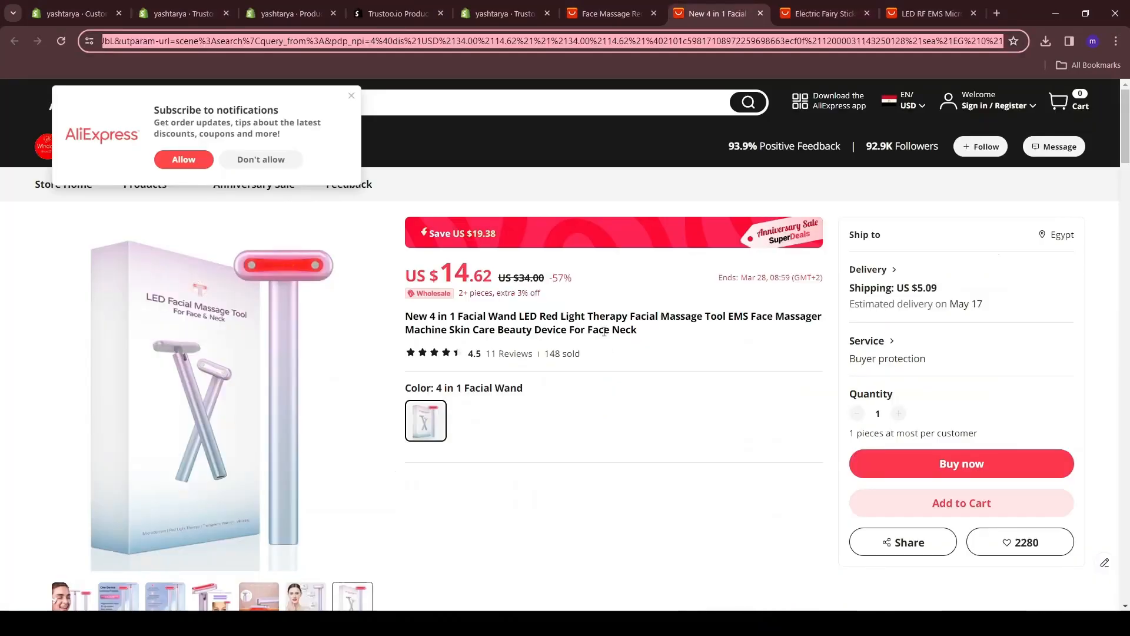
click(776, 7)
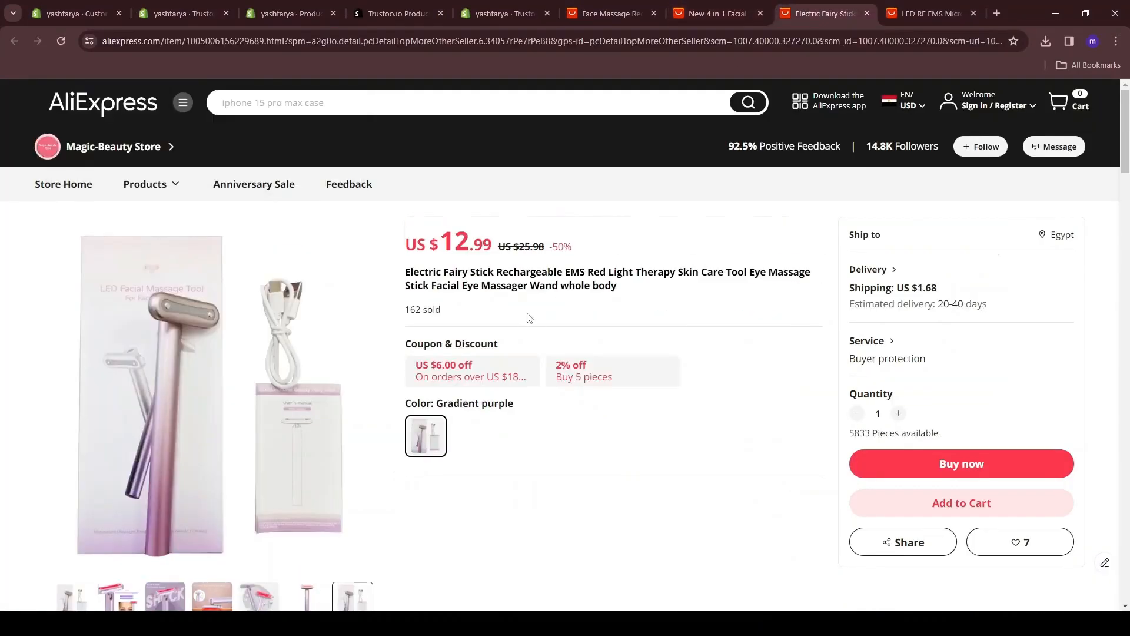
scroll(529, 318, down, 3)
key(ctrl+Tab)
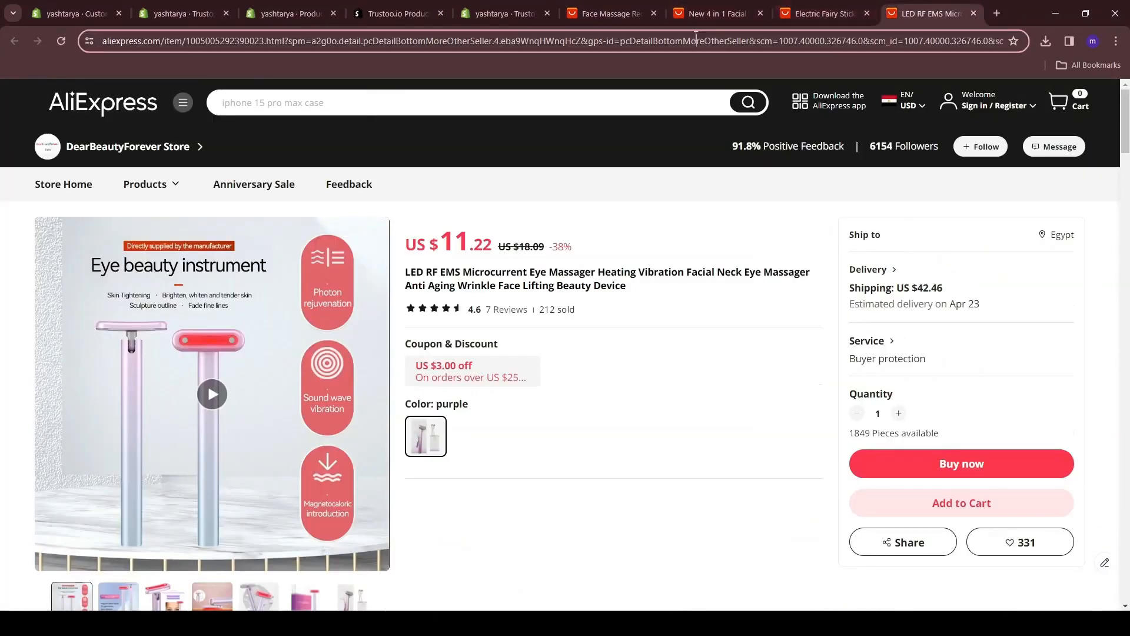
- Enable the Trustoo.io review widget from the app's setup guide and install its widgets into the store theme
key(ctrl+5)
click(656, 423)
click(65, 421)
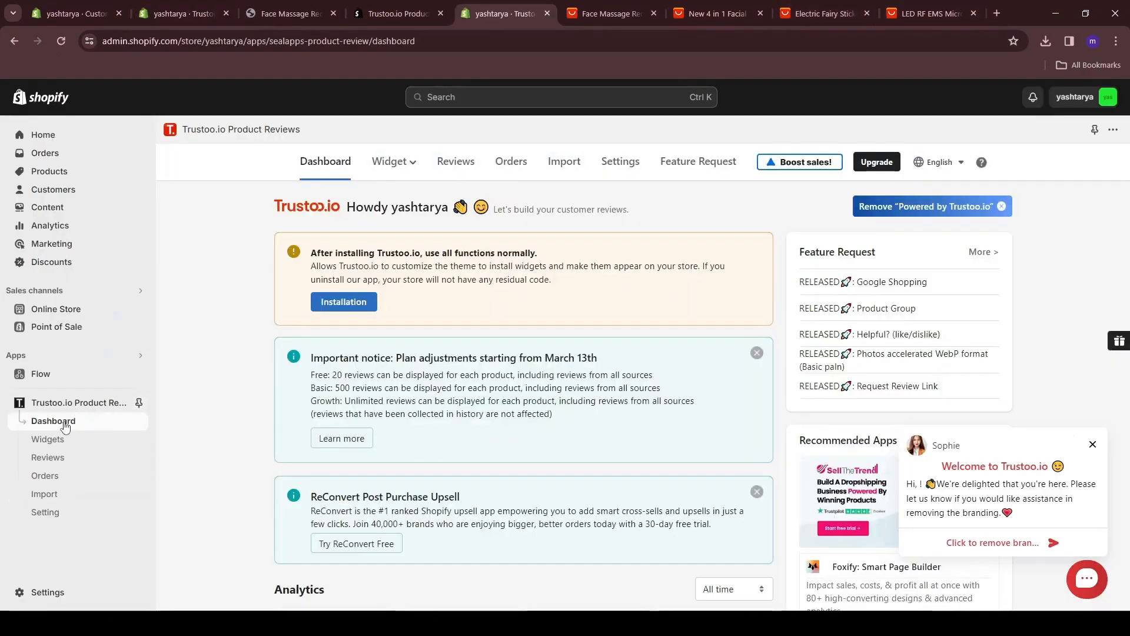
scroll(329, 353, down, 8)
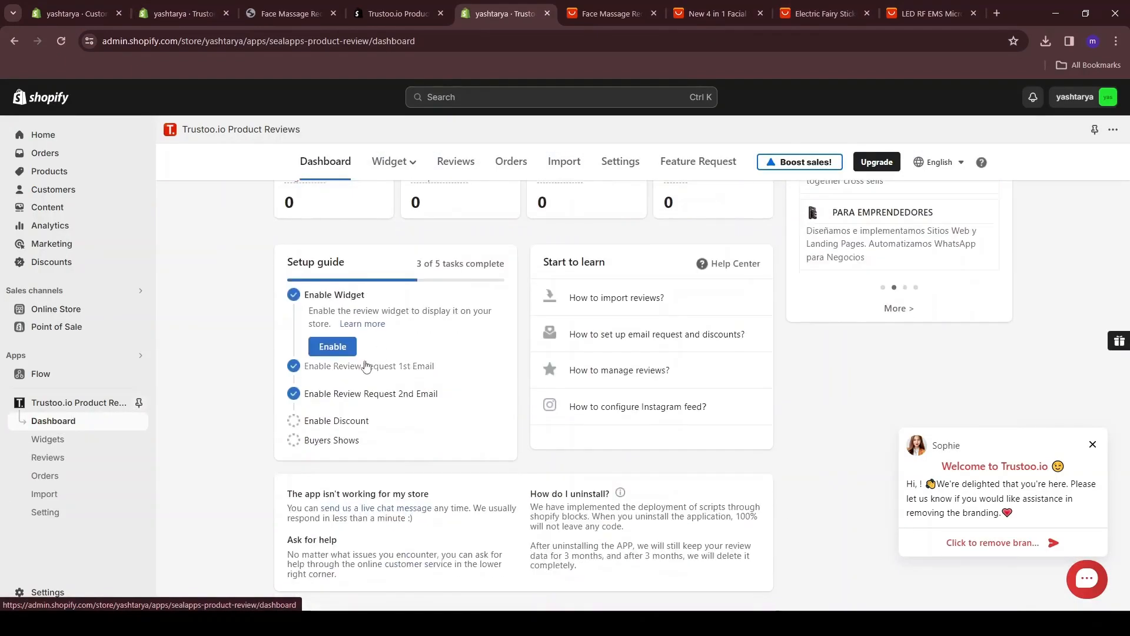
click(320, 348)
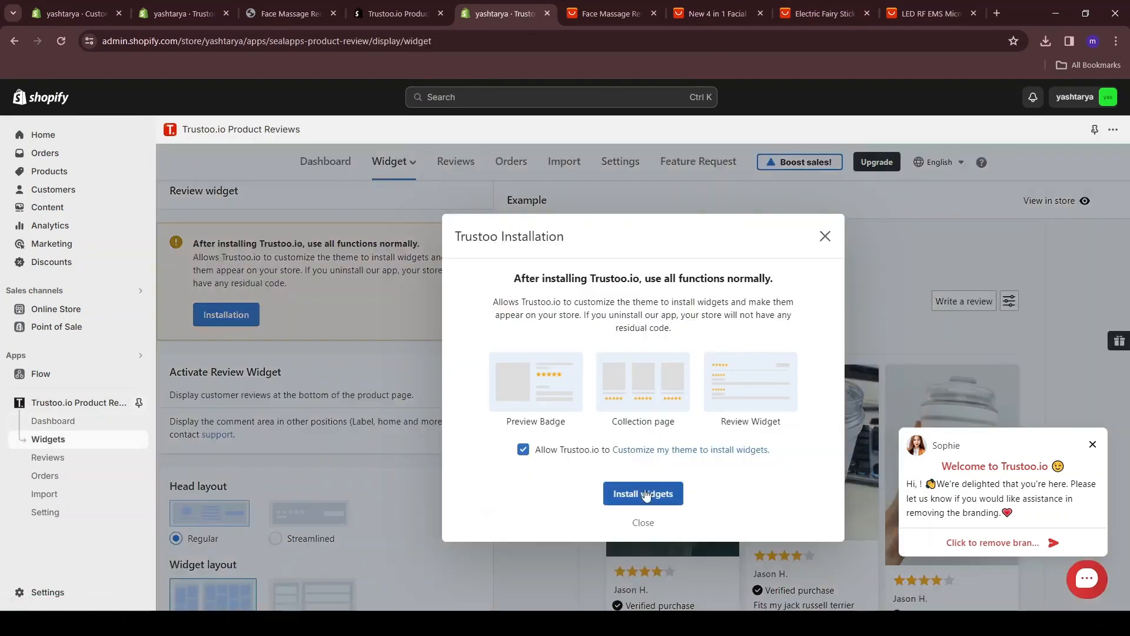
click(650, 495)
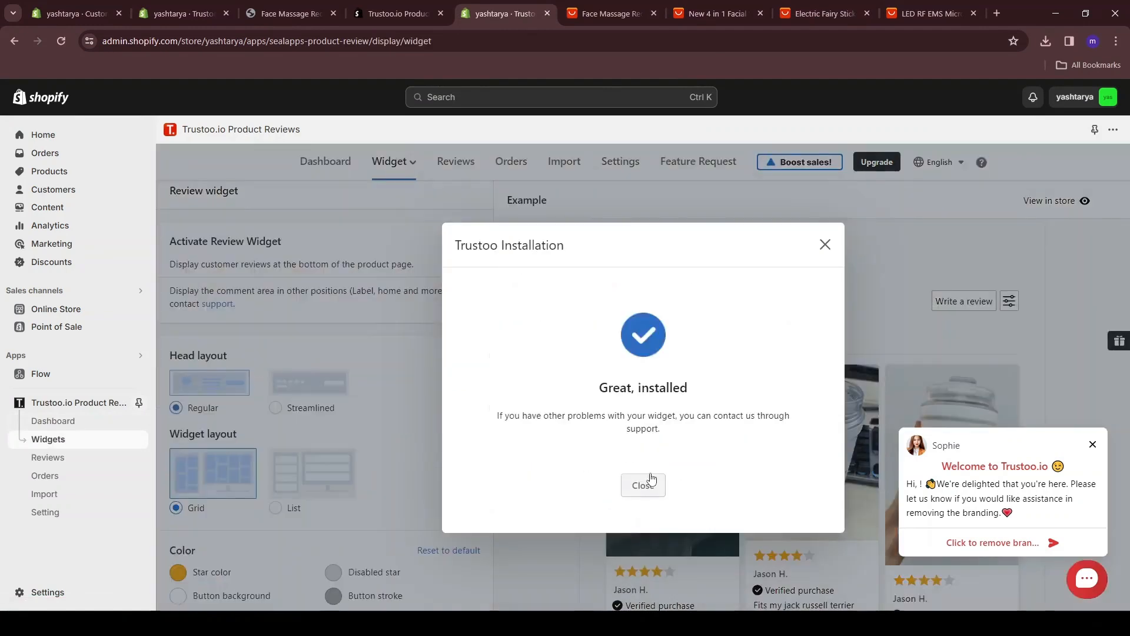
click(646, 482)
scroll(698, 281, down, 3)
scroll(802, 481, up, 3)
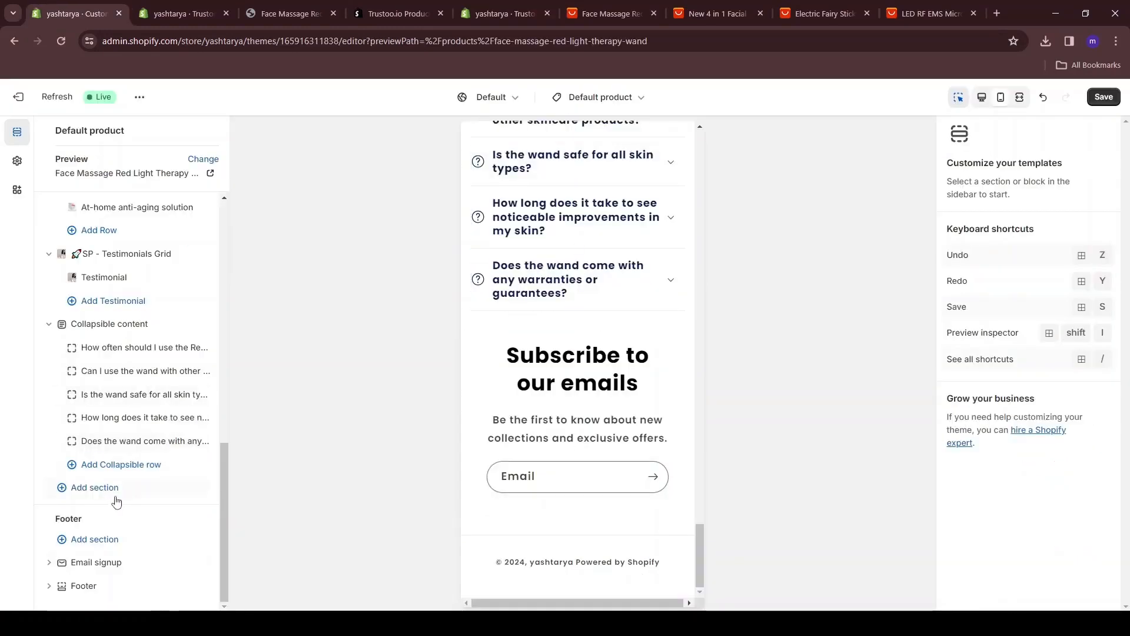
- Add the Trustoo.io Review widget as a section below the FAQ on the product page, check the displayed reviews, and save the theme
click(117, 493)
click(337, 280)
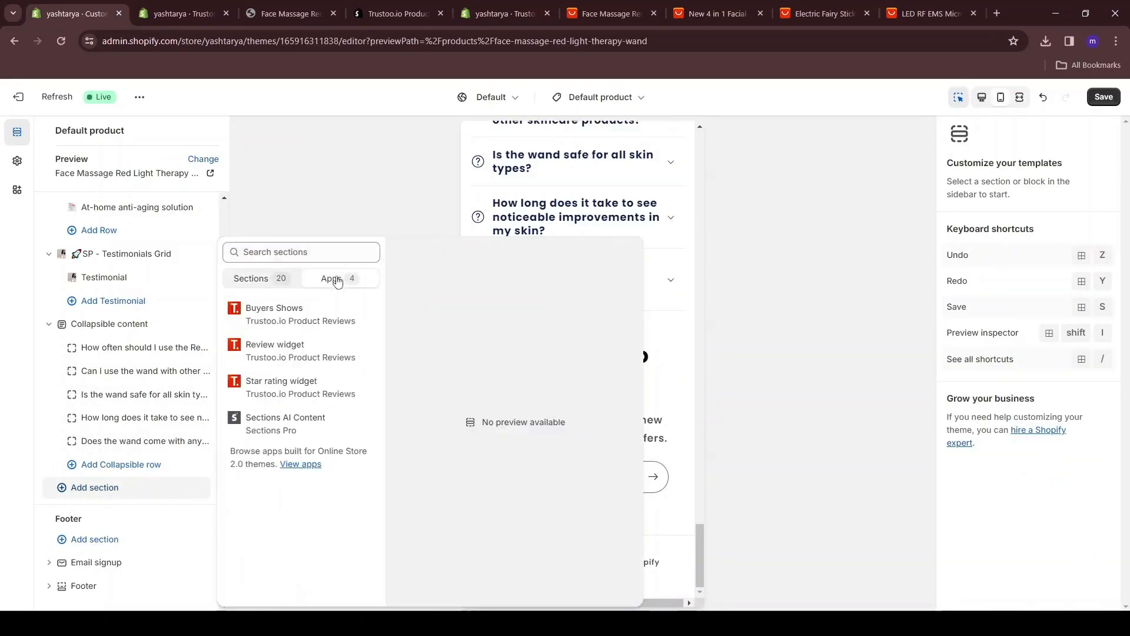
click(284, 351)
scroll(589, 377, down, 6)
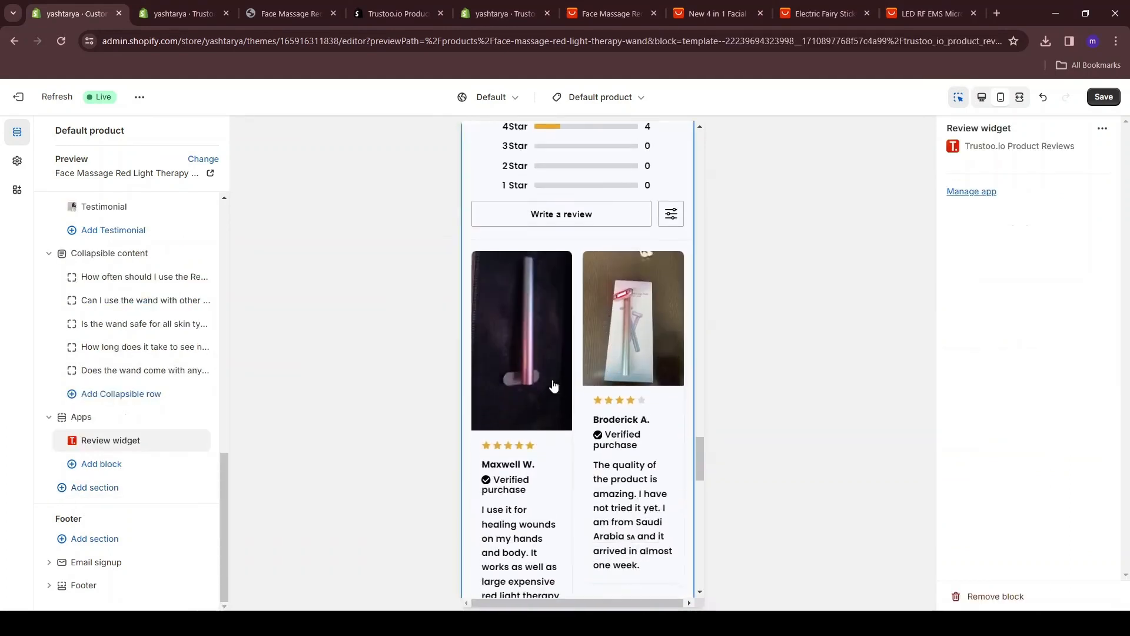
scroll(616, 373, down, 10)
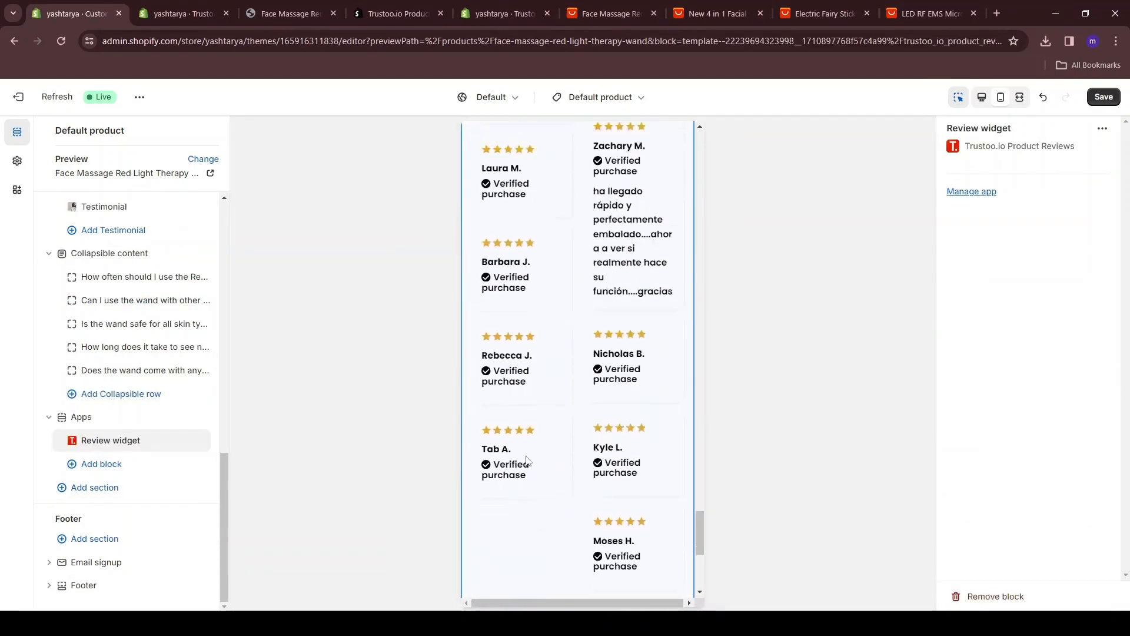
scroll(617, 462, up, 8)
scroll(617, 463, up, 5)
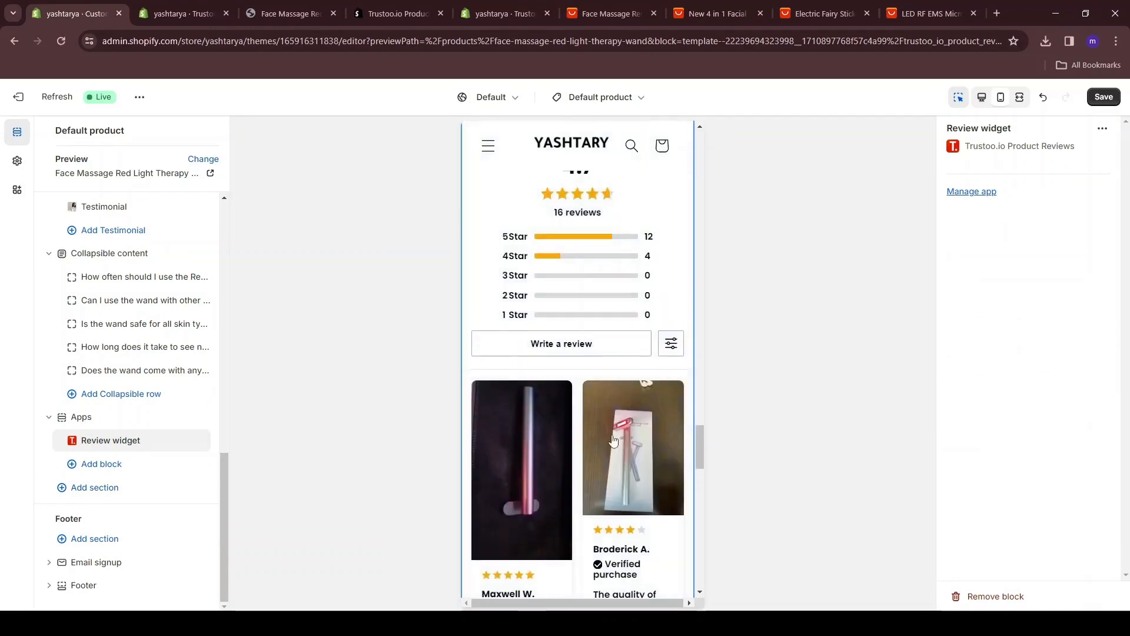
scroll(613, 439, up, 2)
scroll(565, 430, up, 3)
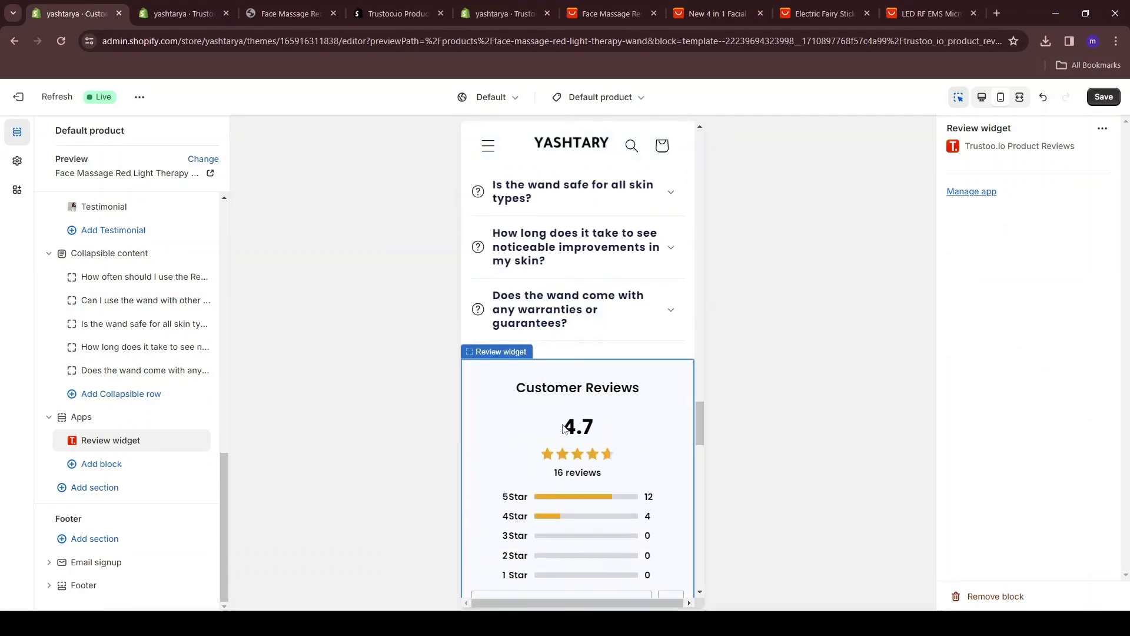
click(1104, 97)
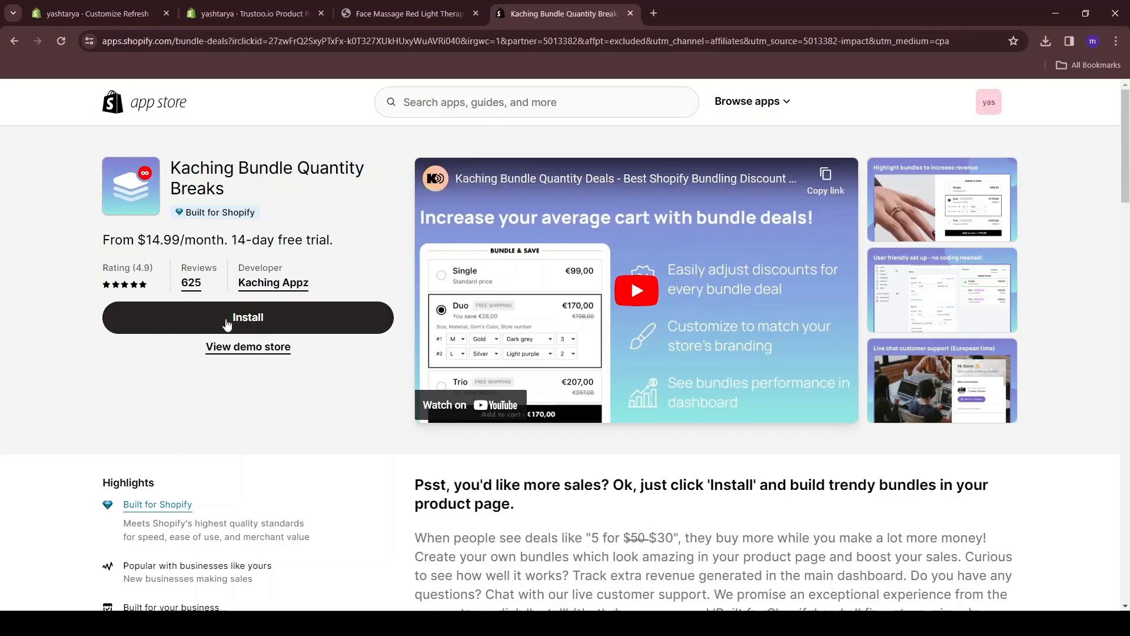
- Install the Kaching Bundle Quantity Breaks app from the Shopify App Store and start a new bundle deal
drag(233, 239, 334, 240)
click(182, 239)
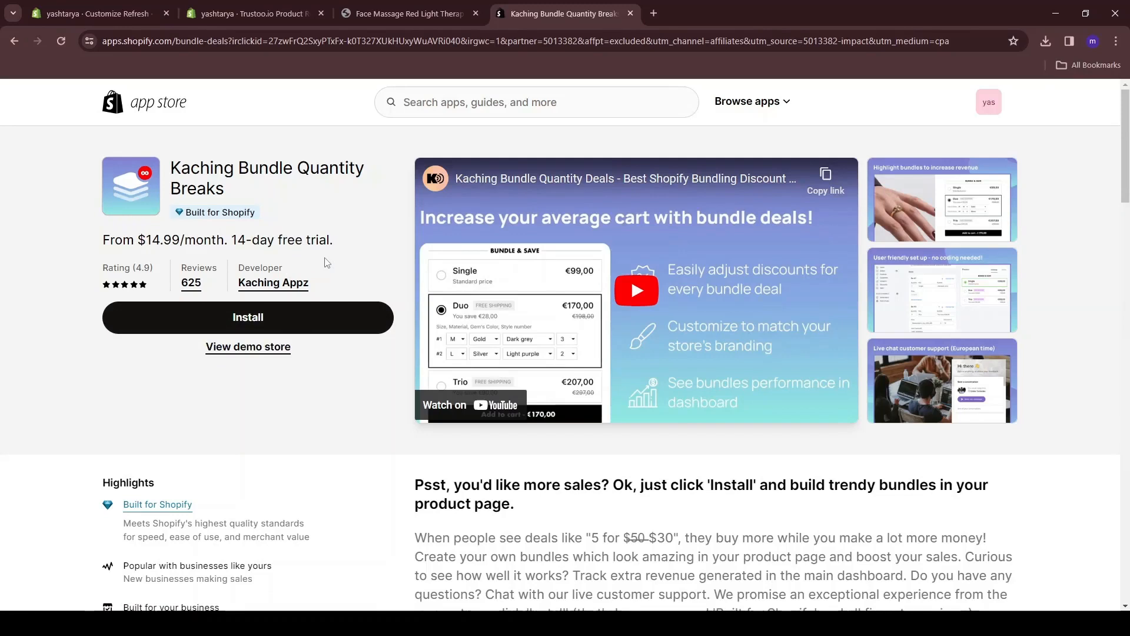
click(244, 318)
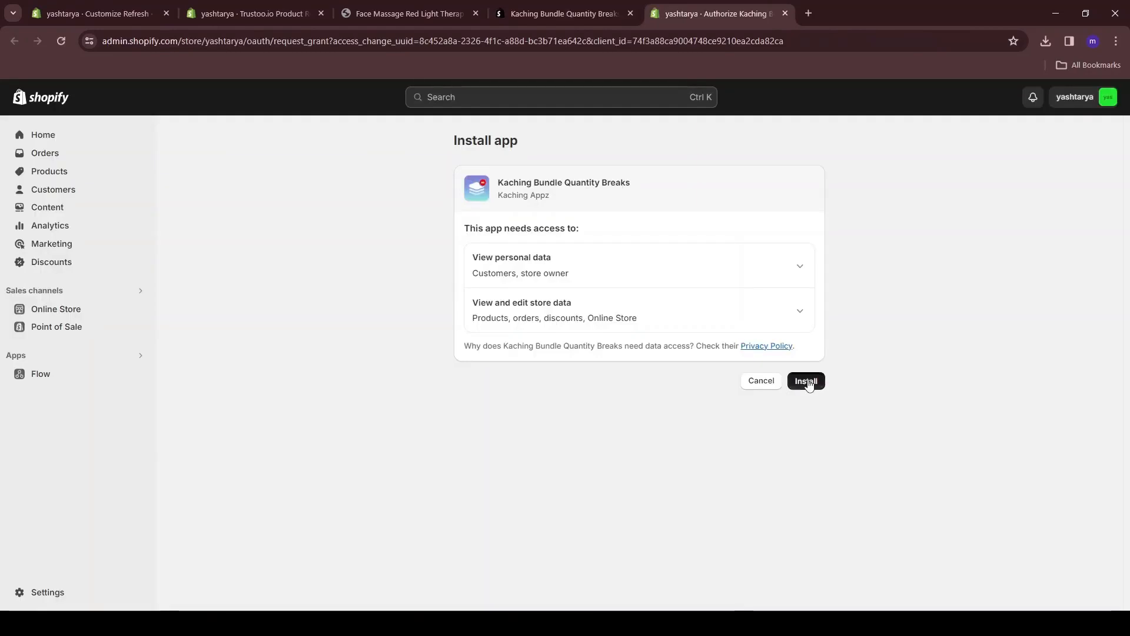
click(807, 382)
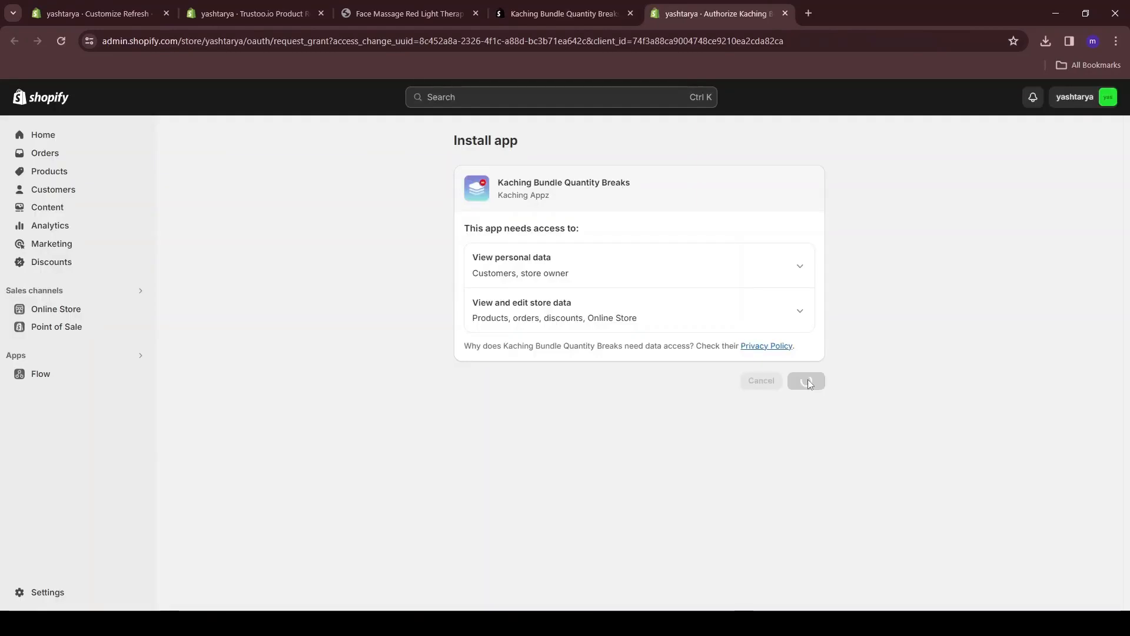
click(631, 451)
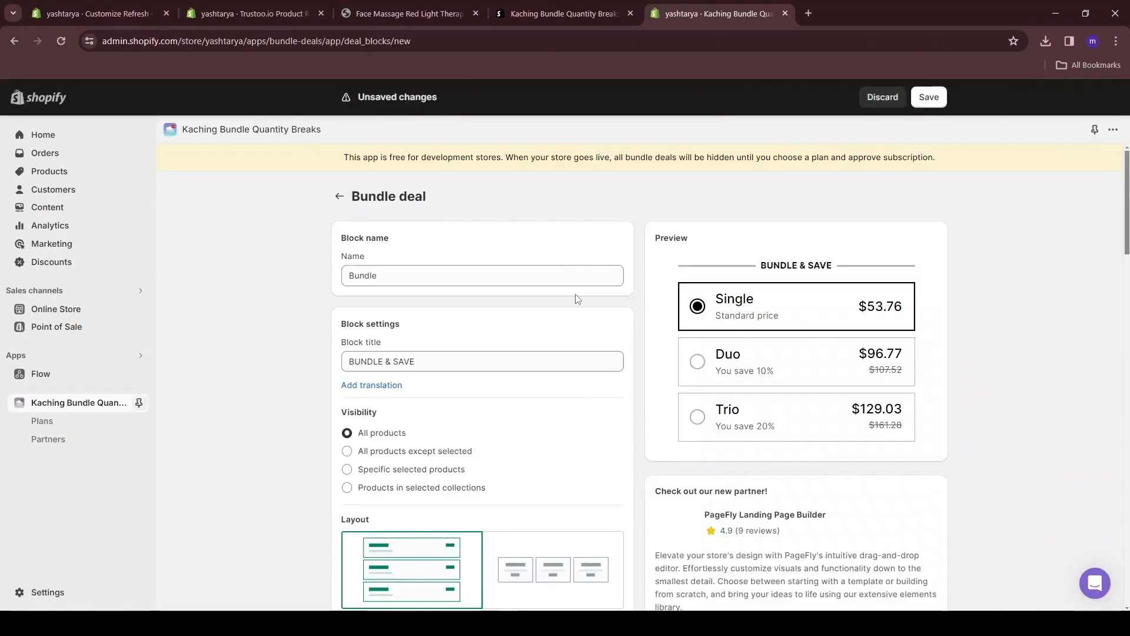
- Limit the bundle deal's visibility to specific selected products, choosing the Face Massage Red Light Therapy Wand
scroll(577, 299, down, 1)
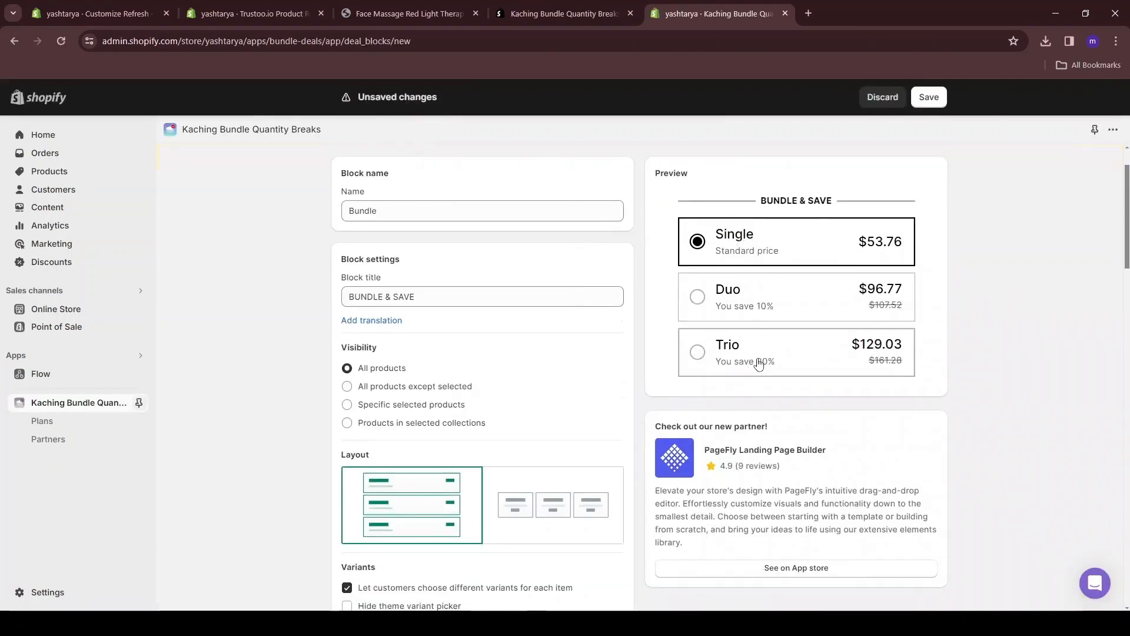
click(554, 505)
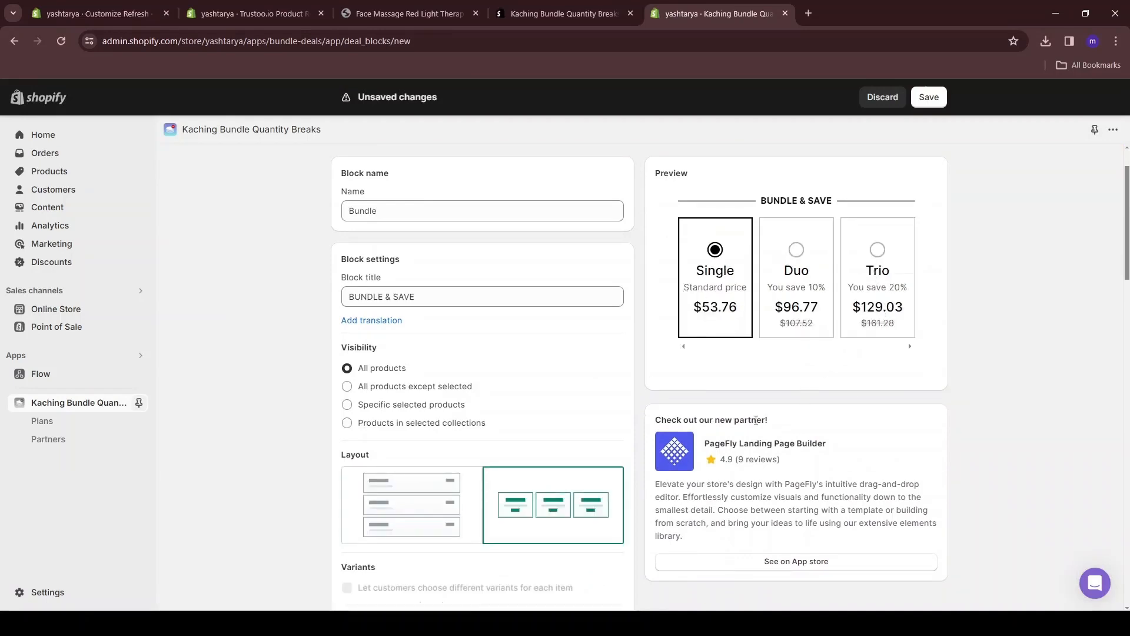
double_click(376, 212)
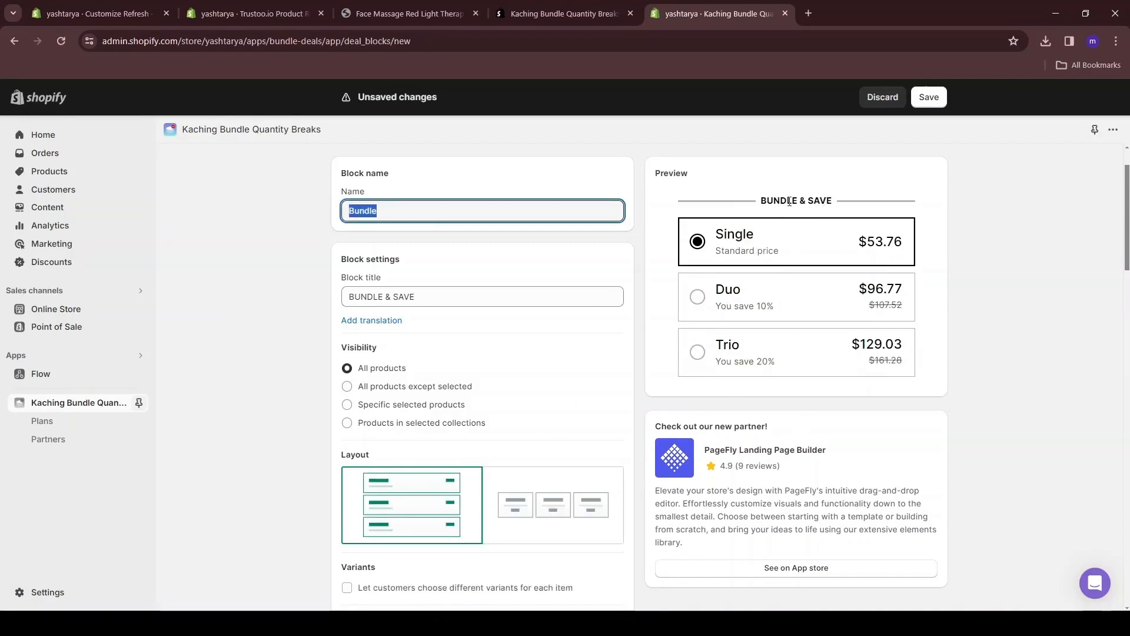
click(361, 405)
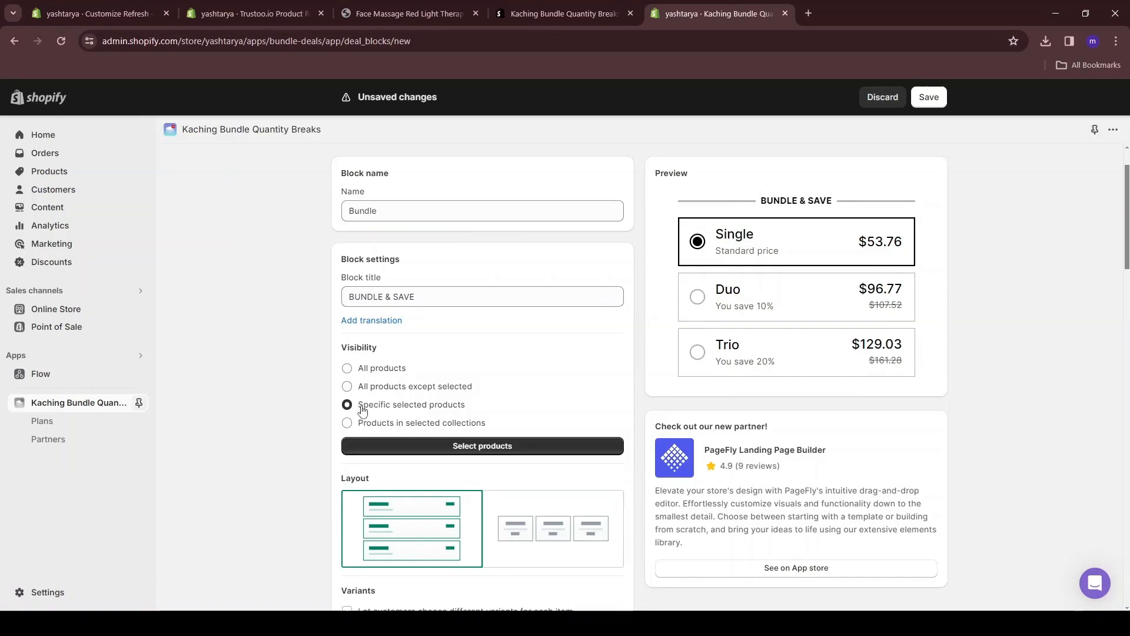
click(493, 451)
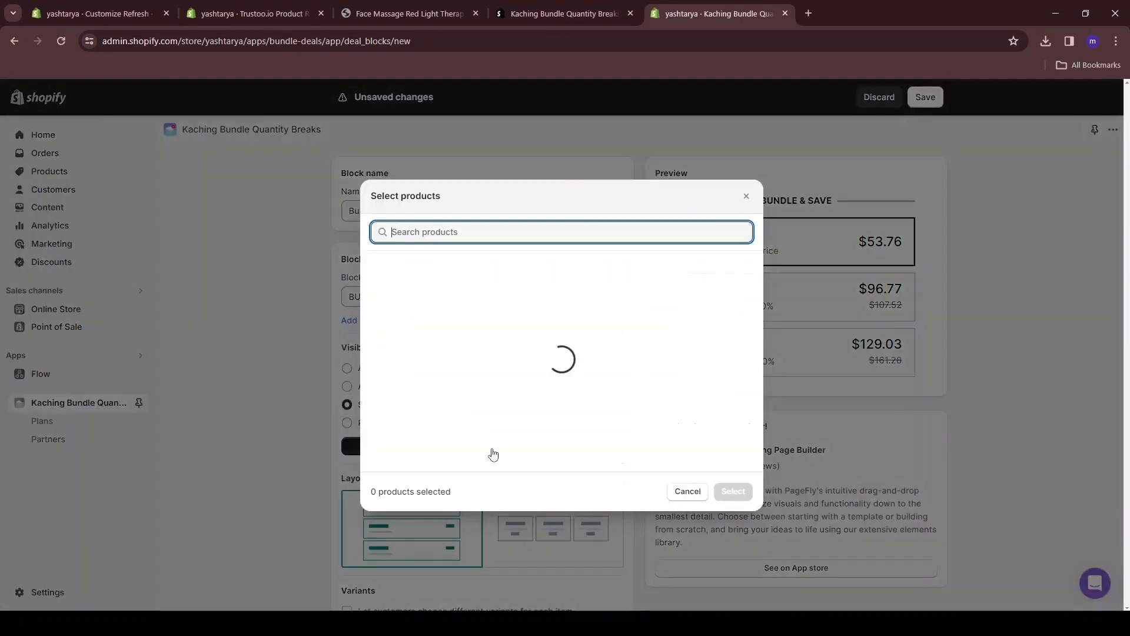
click(404, 282)
click(733, 492)
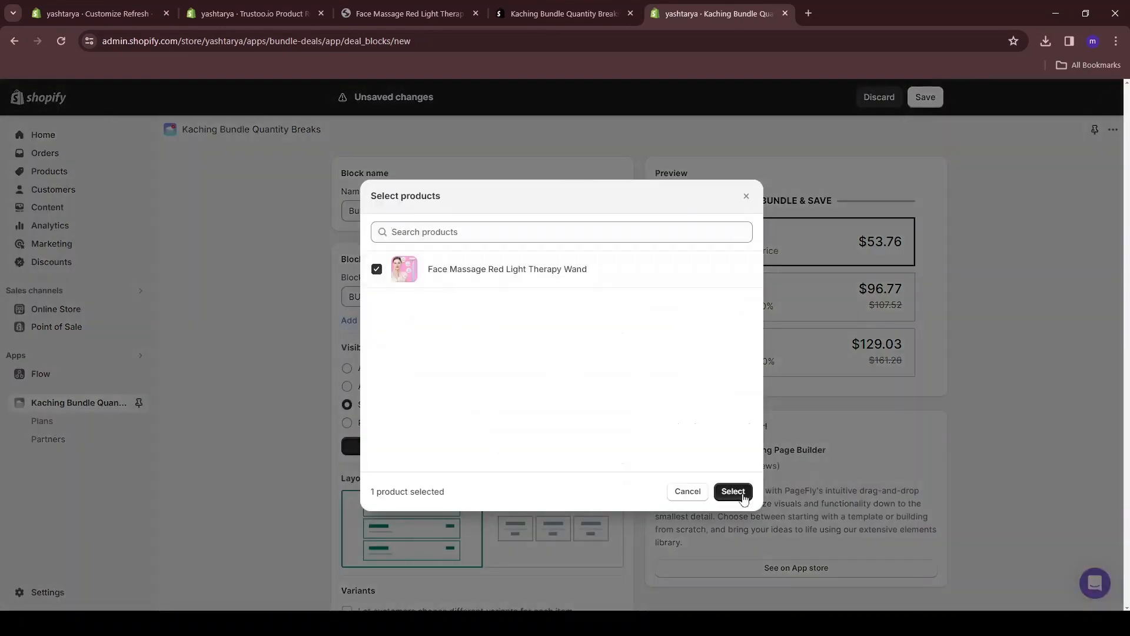
- Style the bundle block with a 10 px corner radius, a pink #FF6DEE border colour and a matching pink title colour
scroll(410, 348, down, 7)
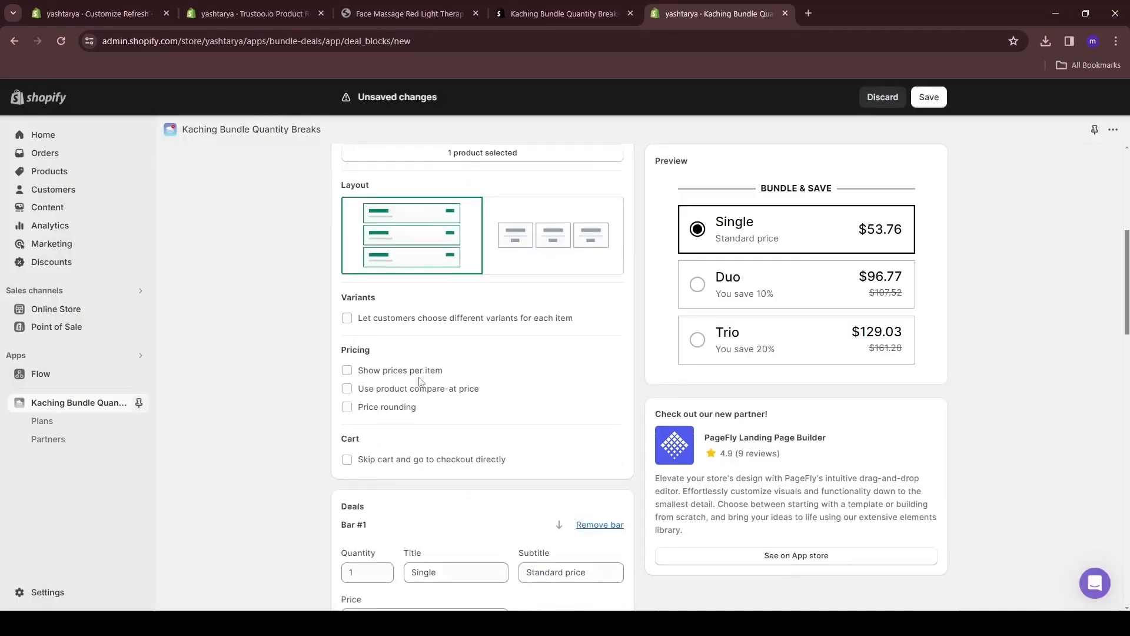
scroll(410, 348, down, 4)
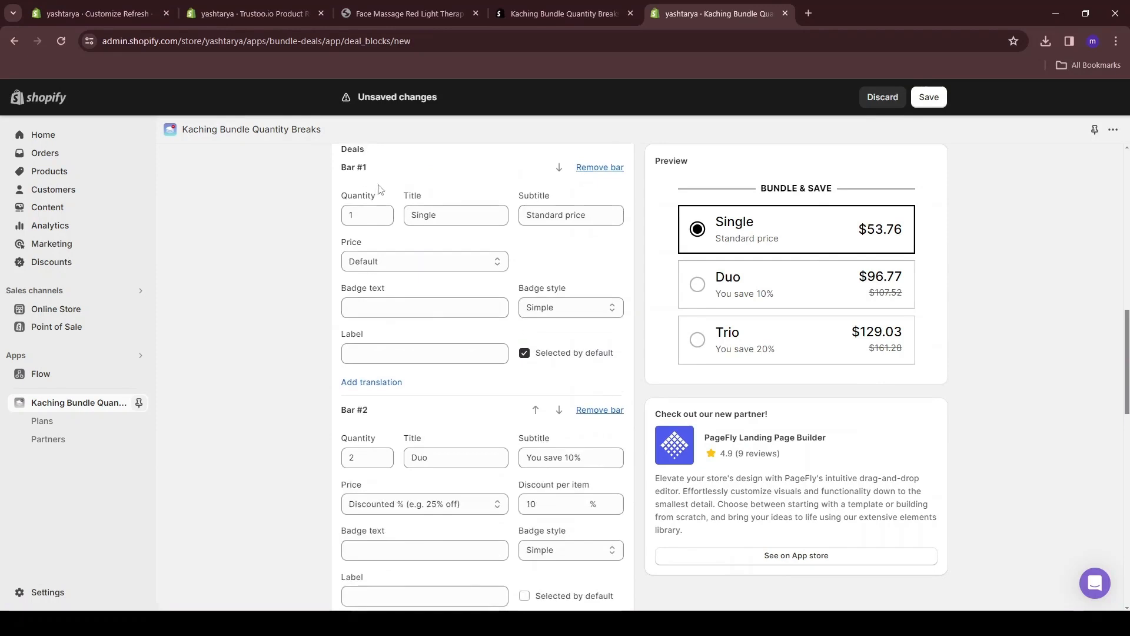
scroll(397, 277, up, 1)
click(595, 283)
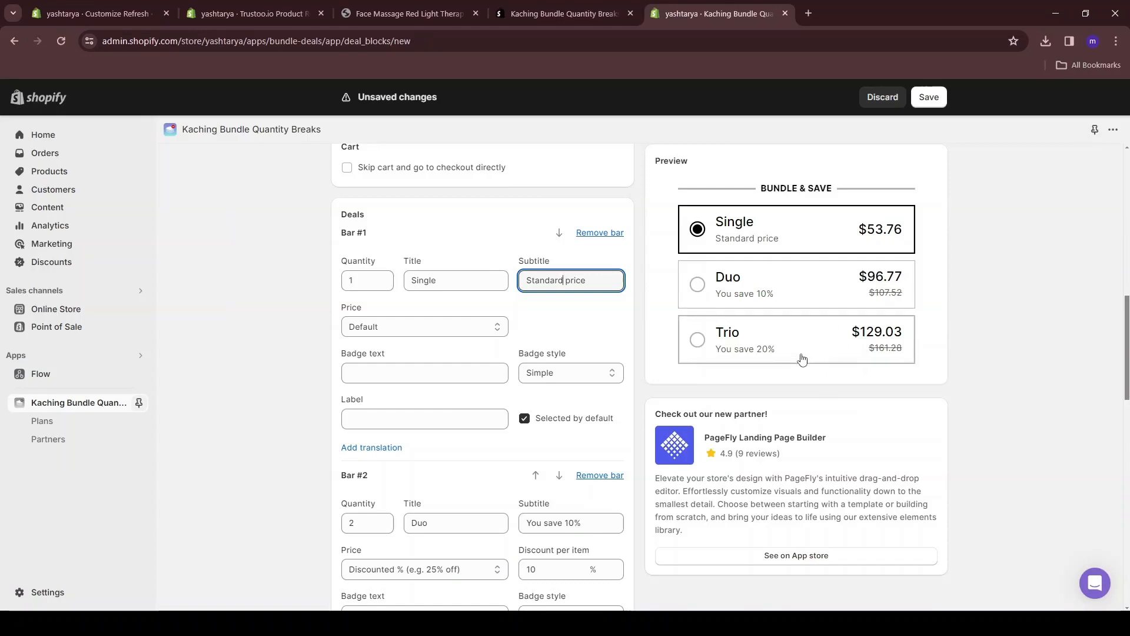
scroll(454, 283, down, 6)
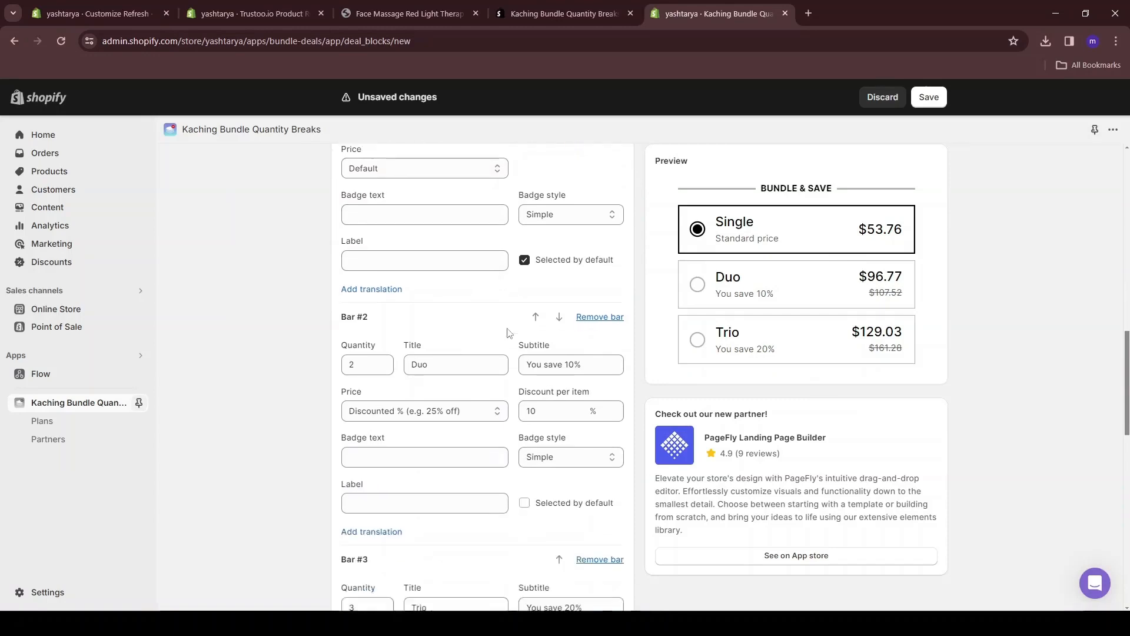
scroll(416, 430, down, 6)
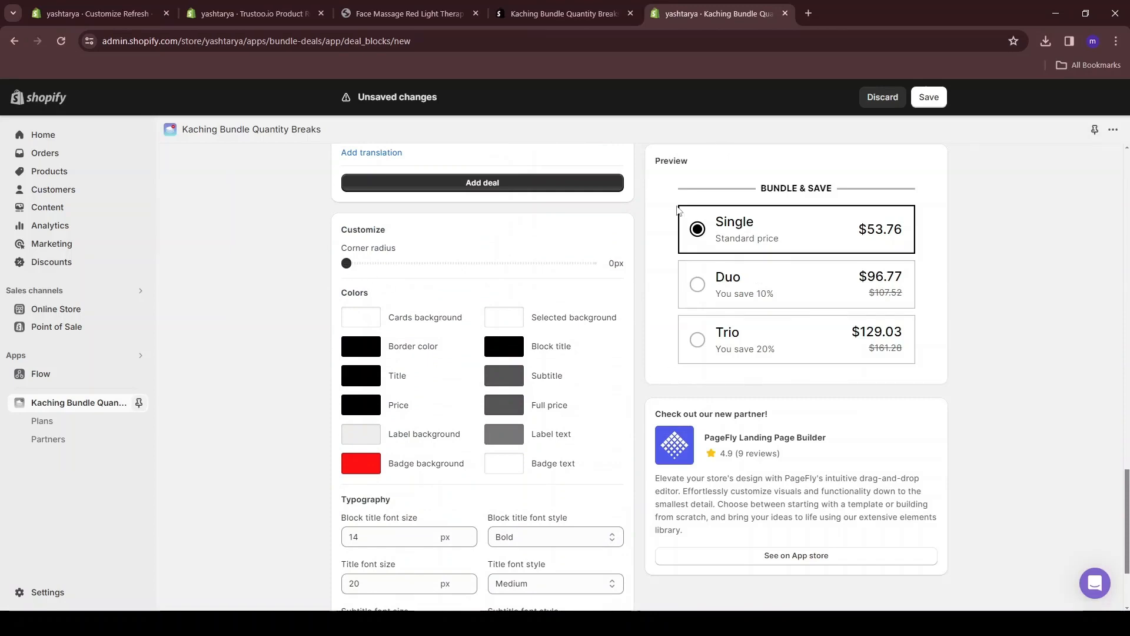
drag(347, 264, 408, 265)
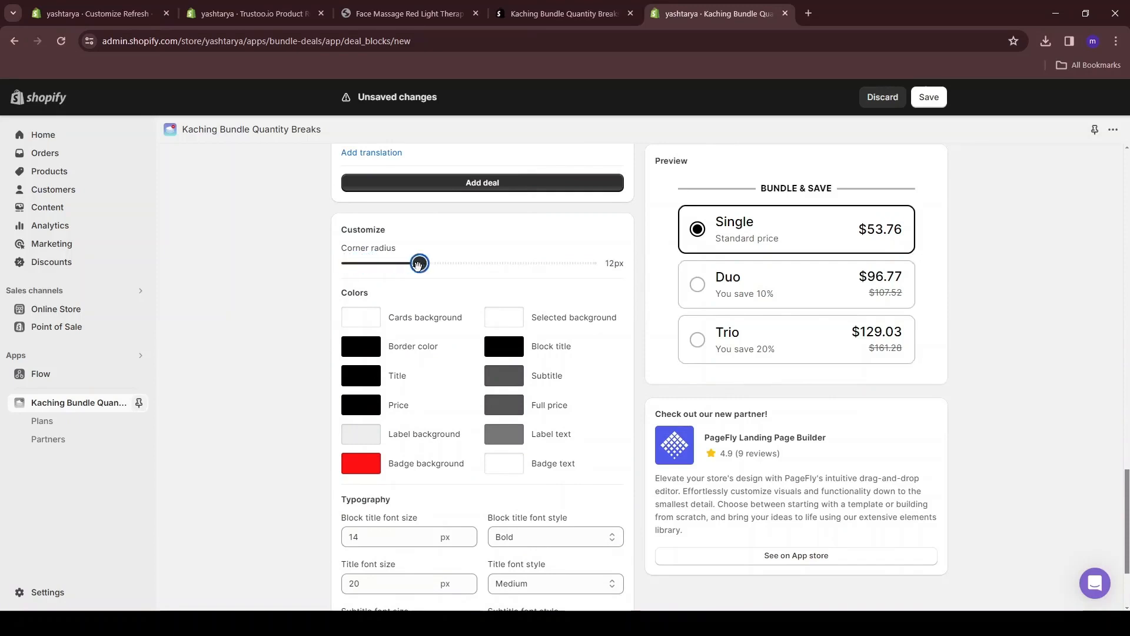
click(361, 347)
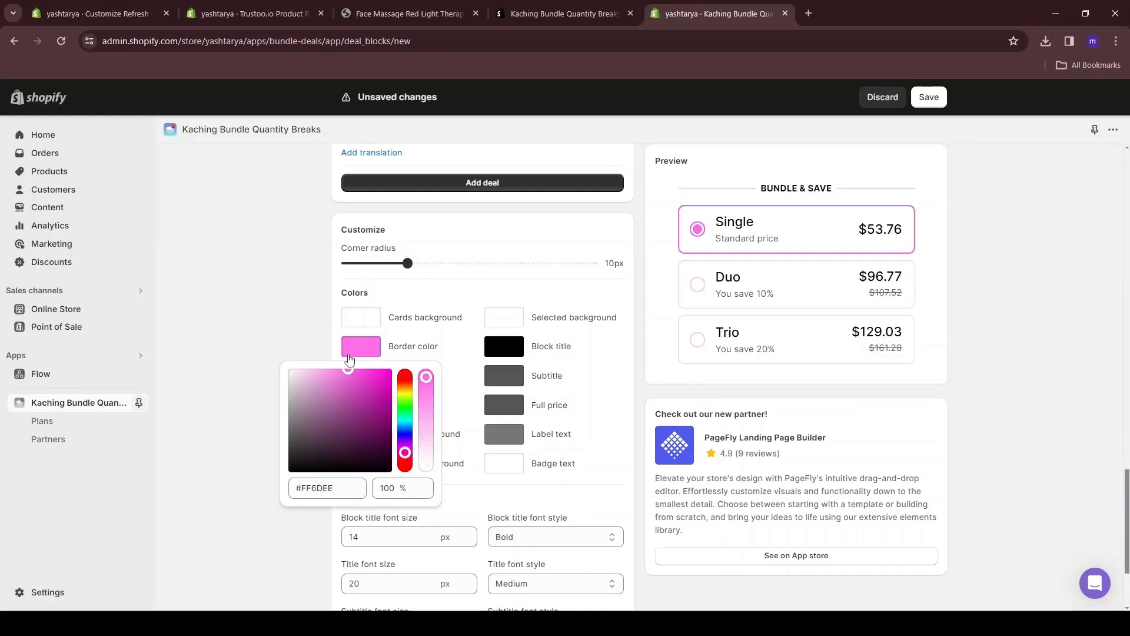
click(348, 356)
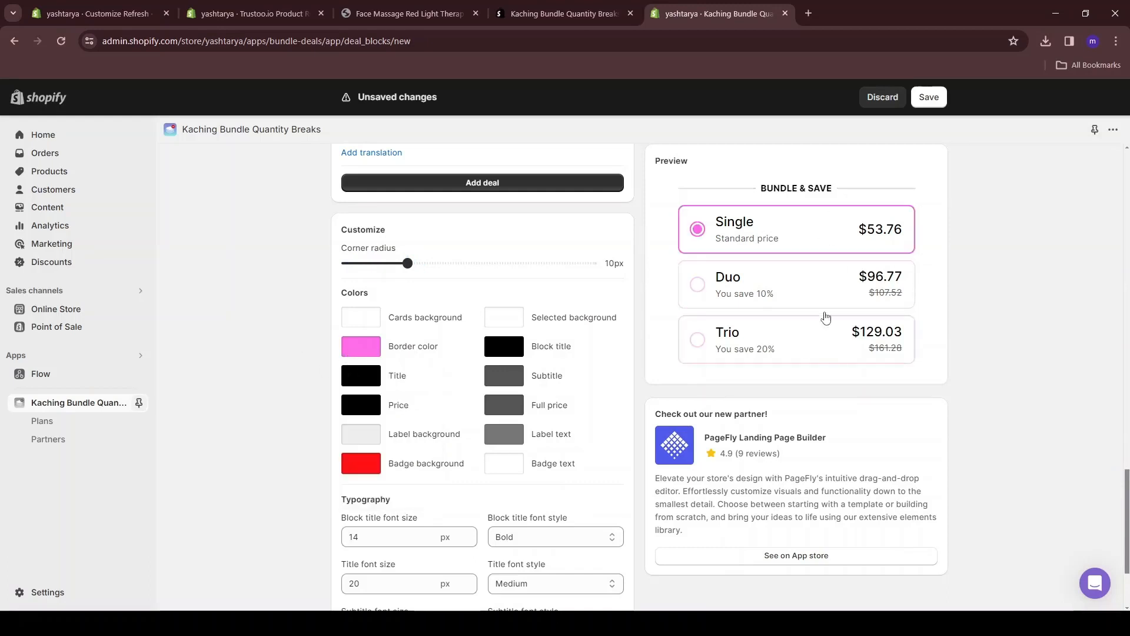
scroll(622, 292, down, 1)
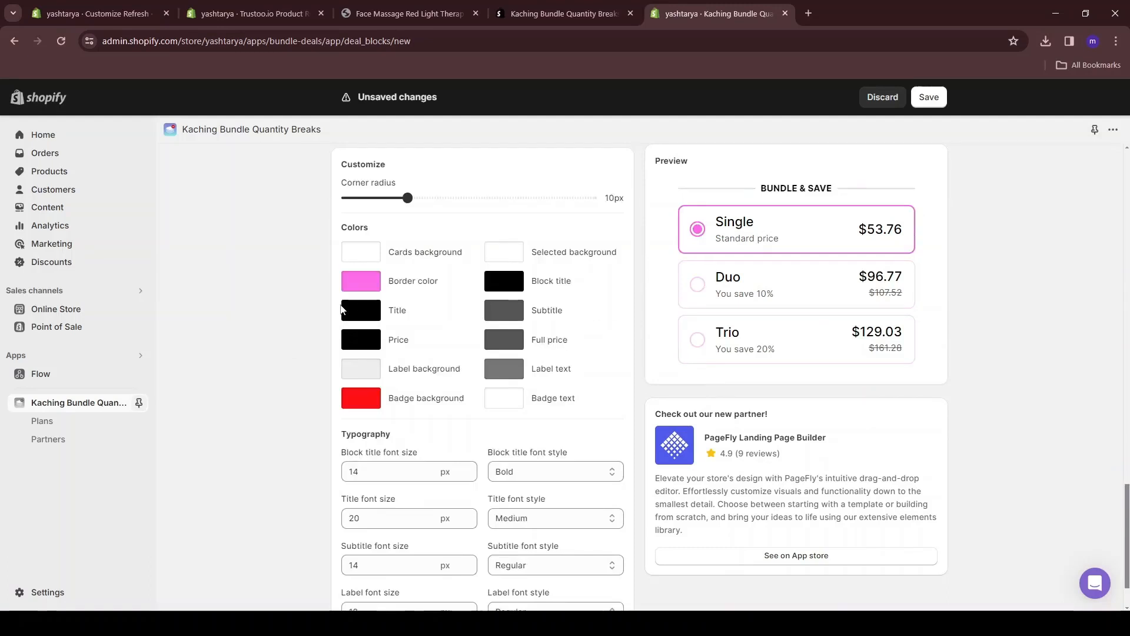
click(371, 403)
click(401, 418)
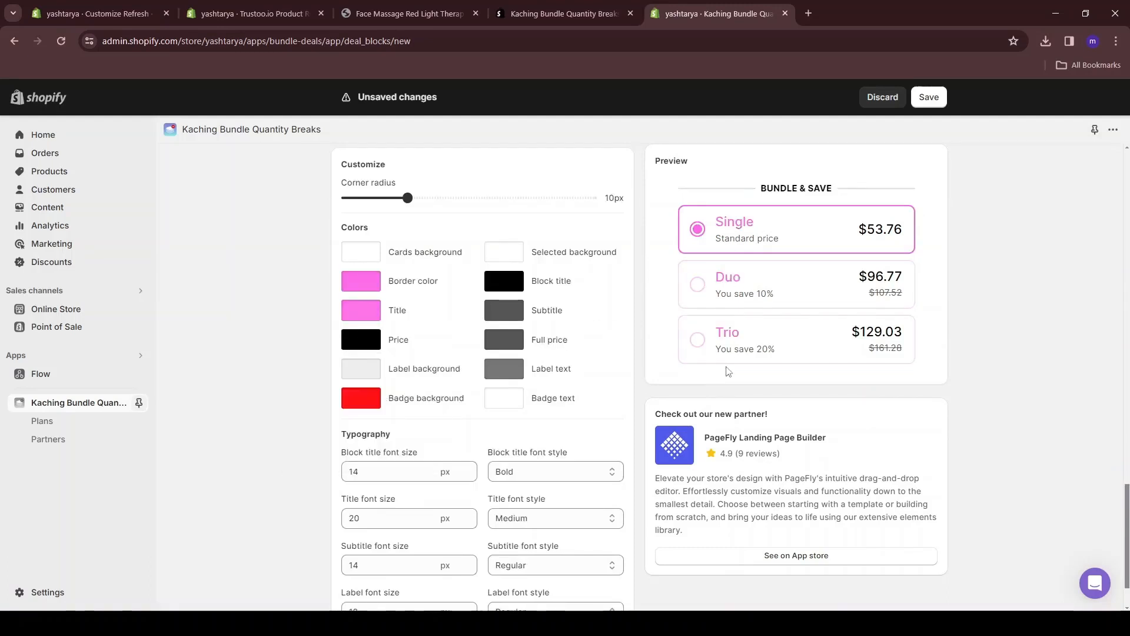
- Publish the bundle deal, activate the Kaching Bundles app embed in the store theme, and save the theme
scroll(935, 400, down, 2)
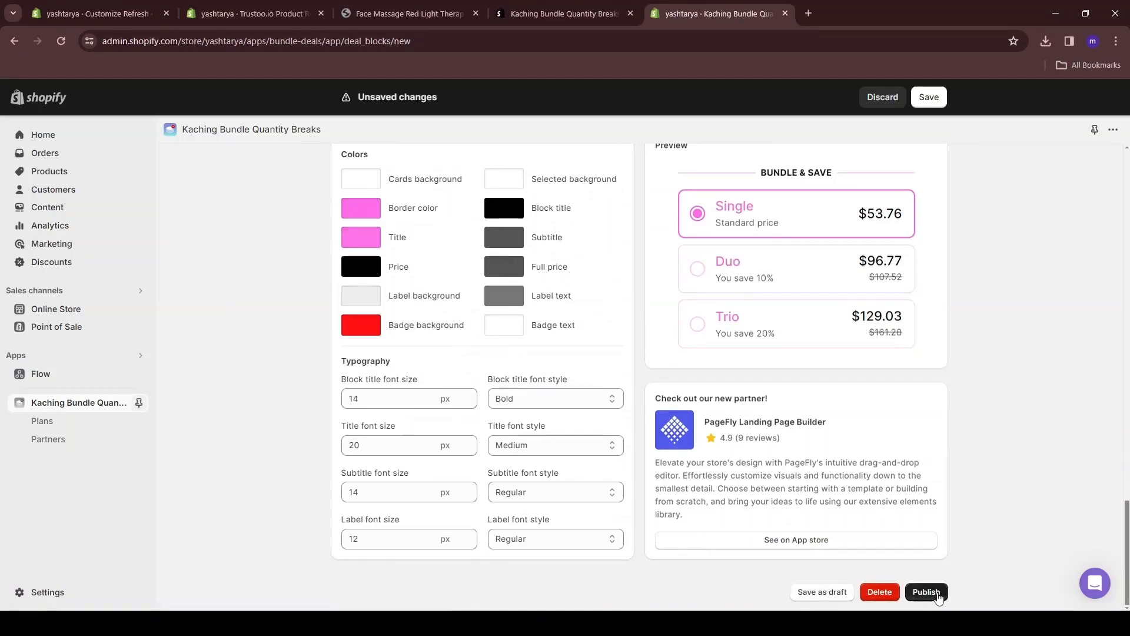
click(927, 592)
click(366, 284)
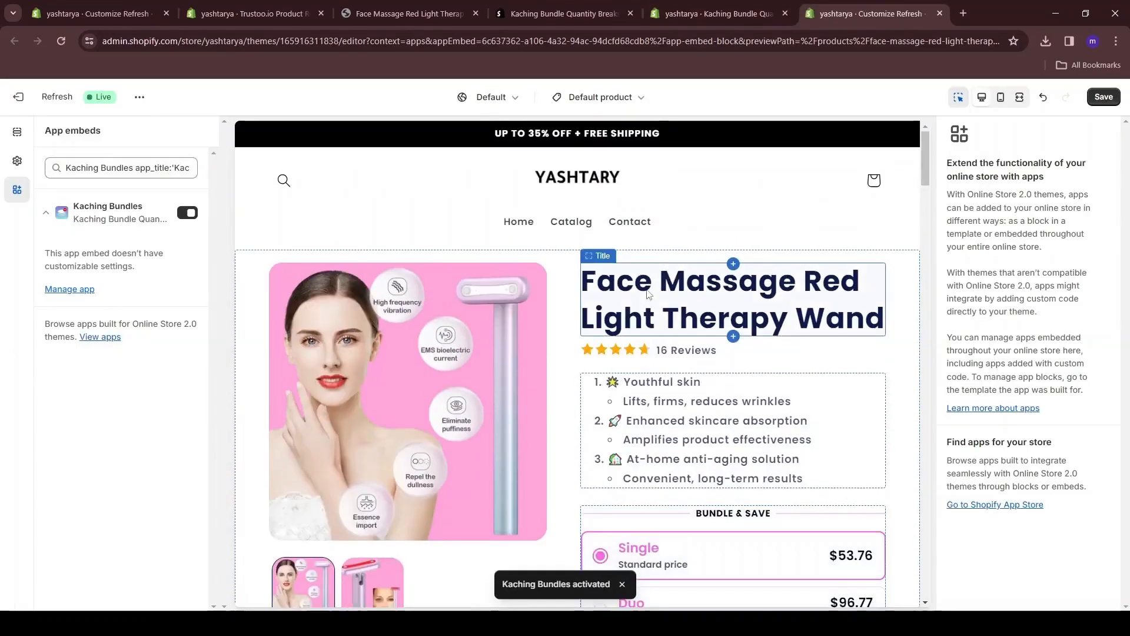
click(1104, 96)
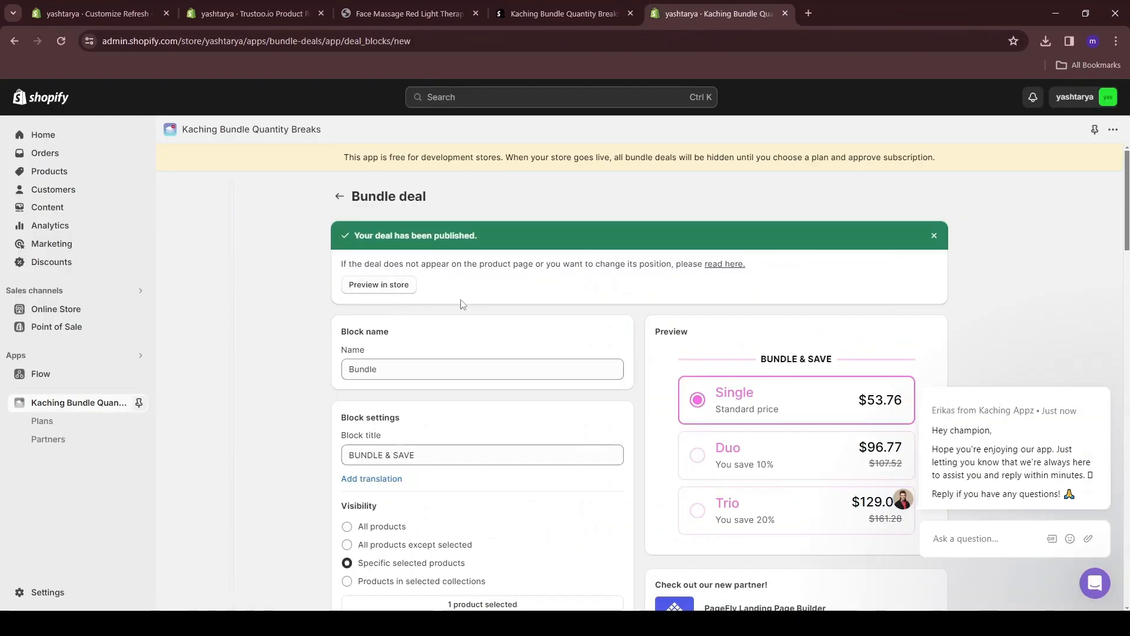
- Check the Bundle & Save block in the mobile product page preview, trying the Single, Duo and Trio options
scroll(472, 301, down, 4)
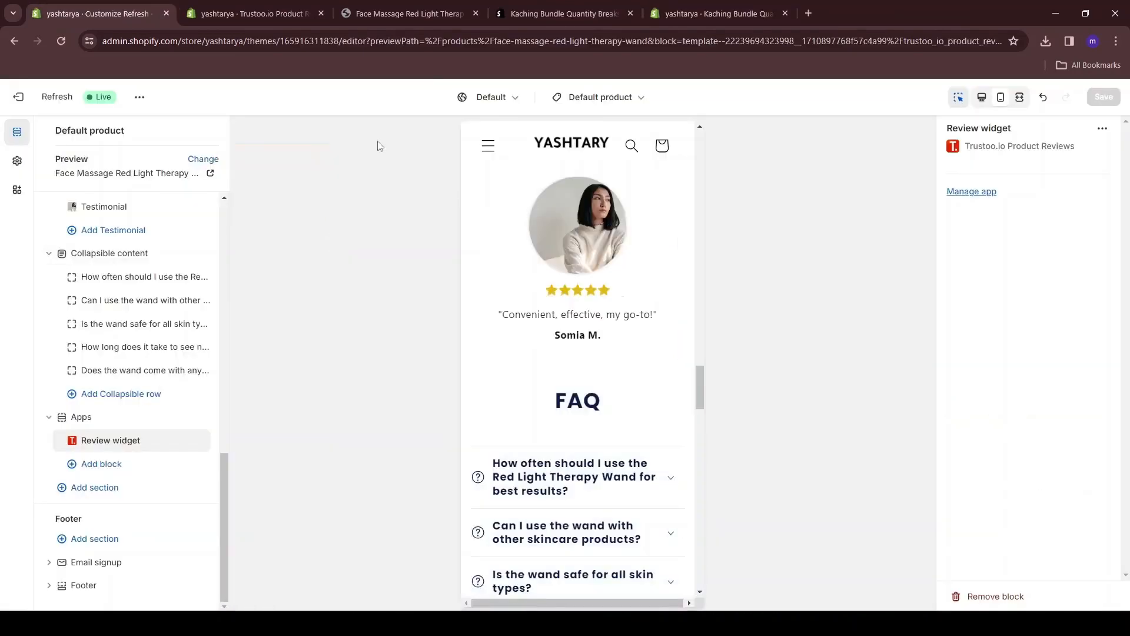
scroll(563, 312, up, 6)
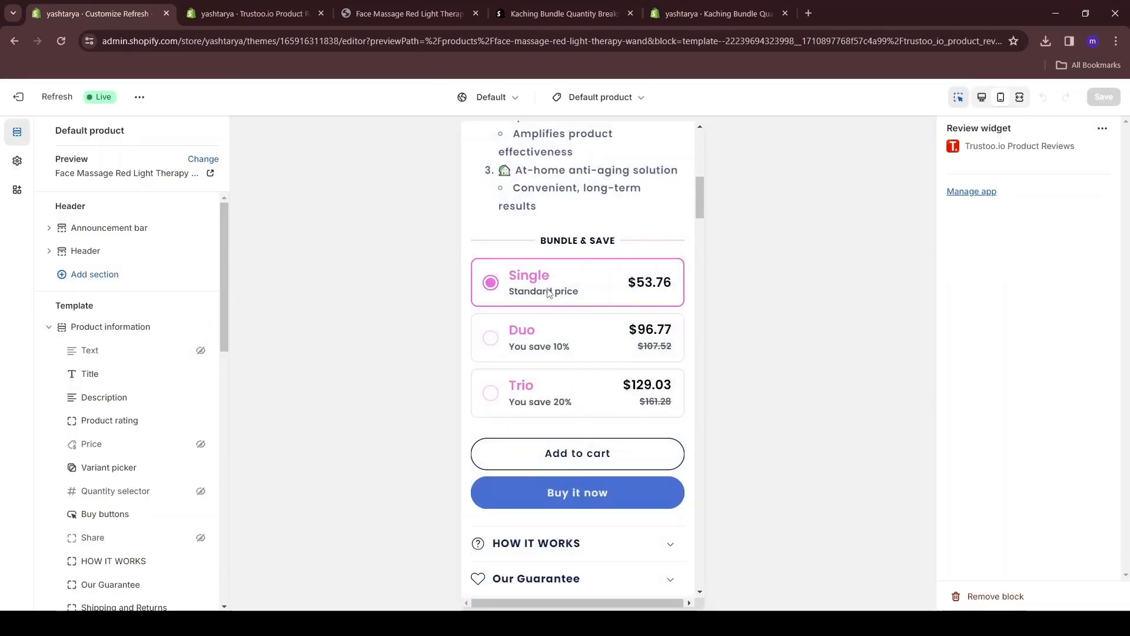
click(556, 259)
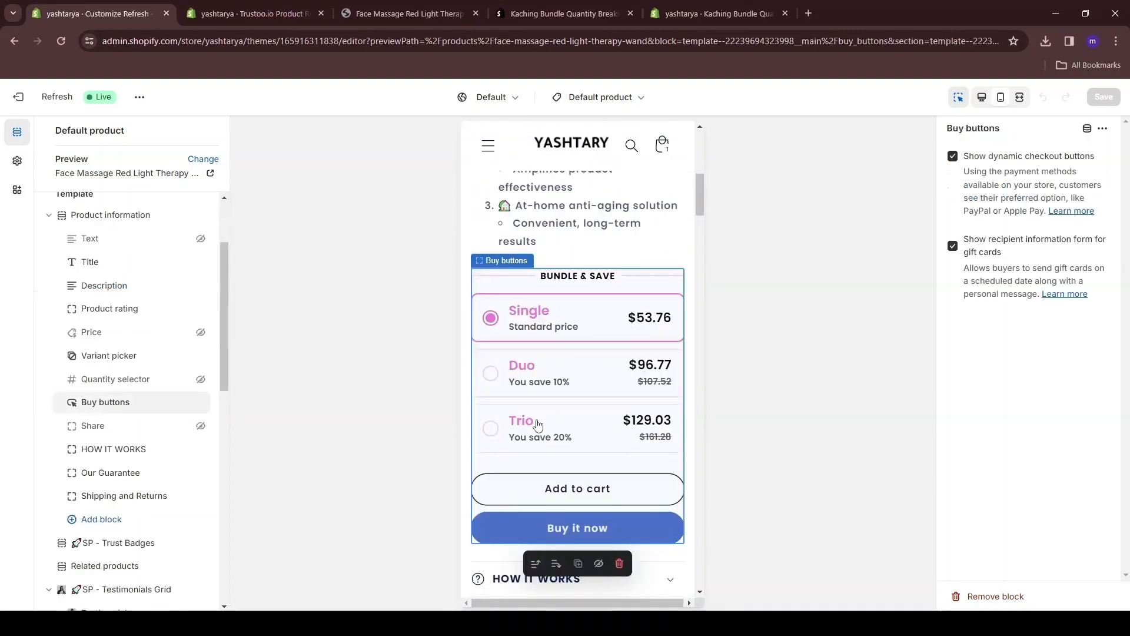
click(551, 368)
click(554, 433)
click(533, 315)
click(534, 370)
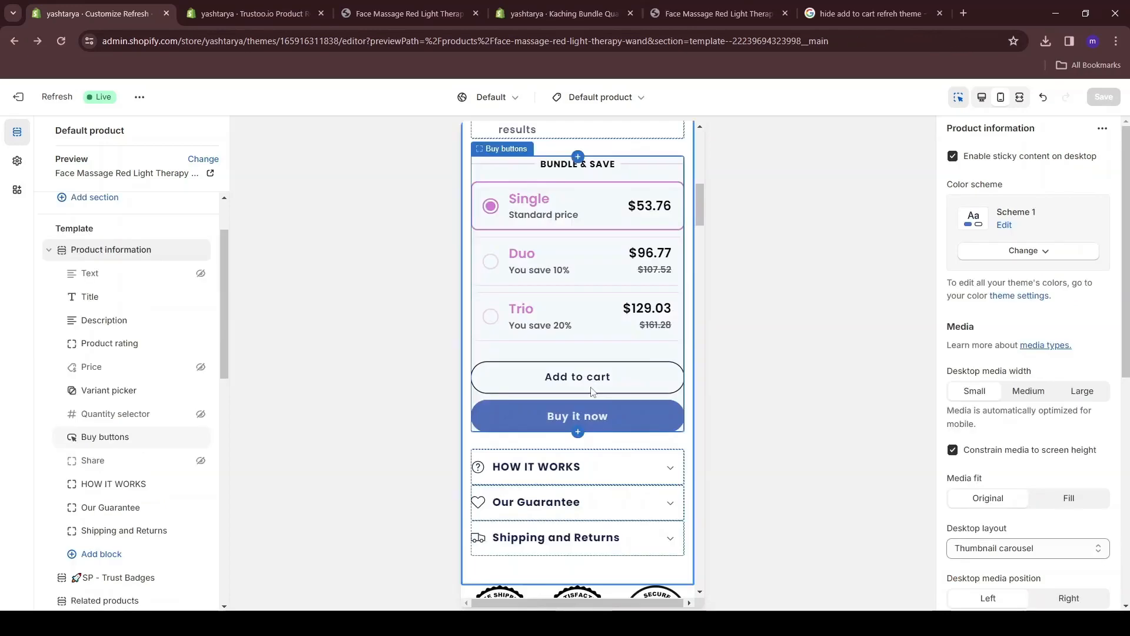
- Change the solid button background of the product information's colour Scheme 1 to pink #EF53A1 and save the theme
click(596, 415)
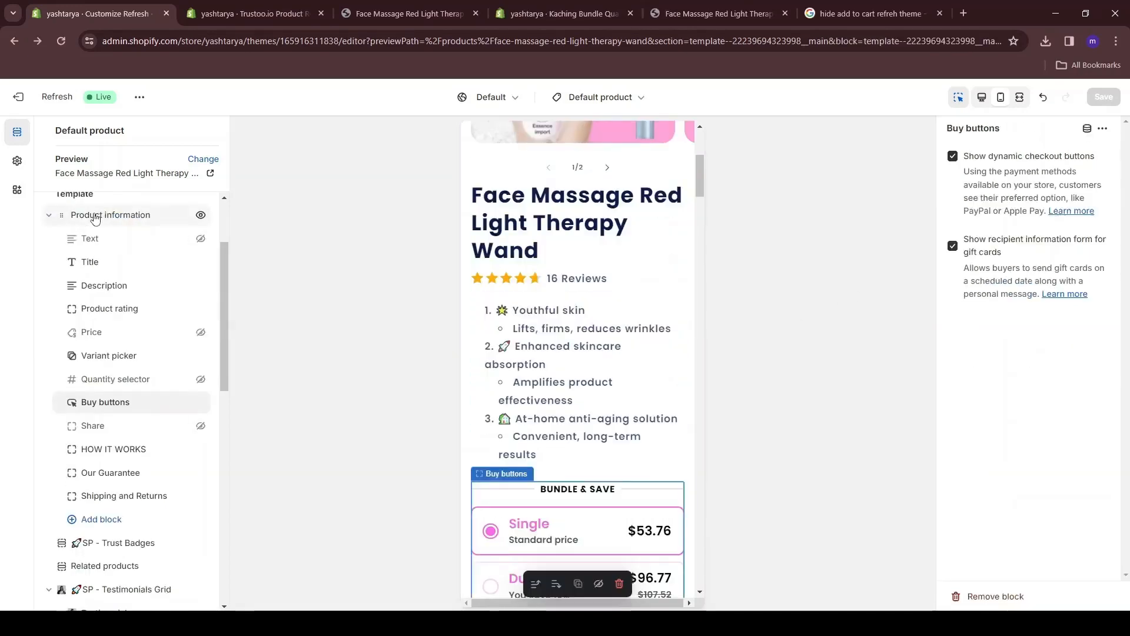
click(121, 219)
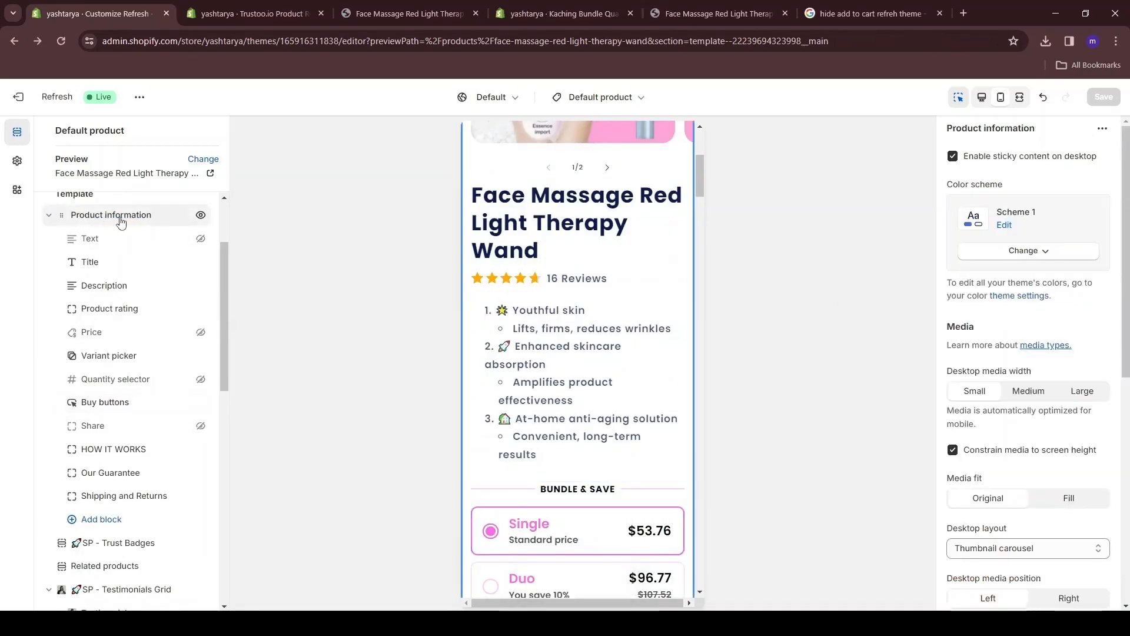
click(1004, 226)
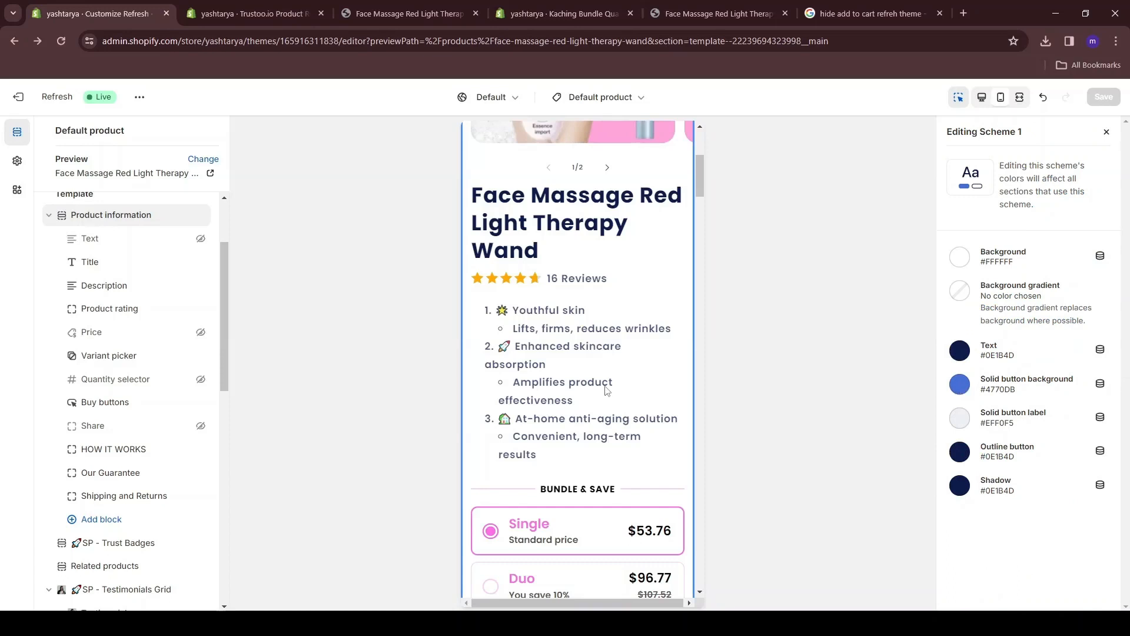
click(960, 386)
click(1025, 353)
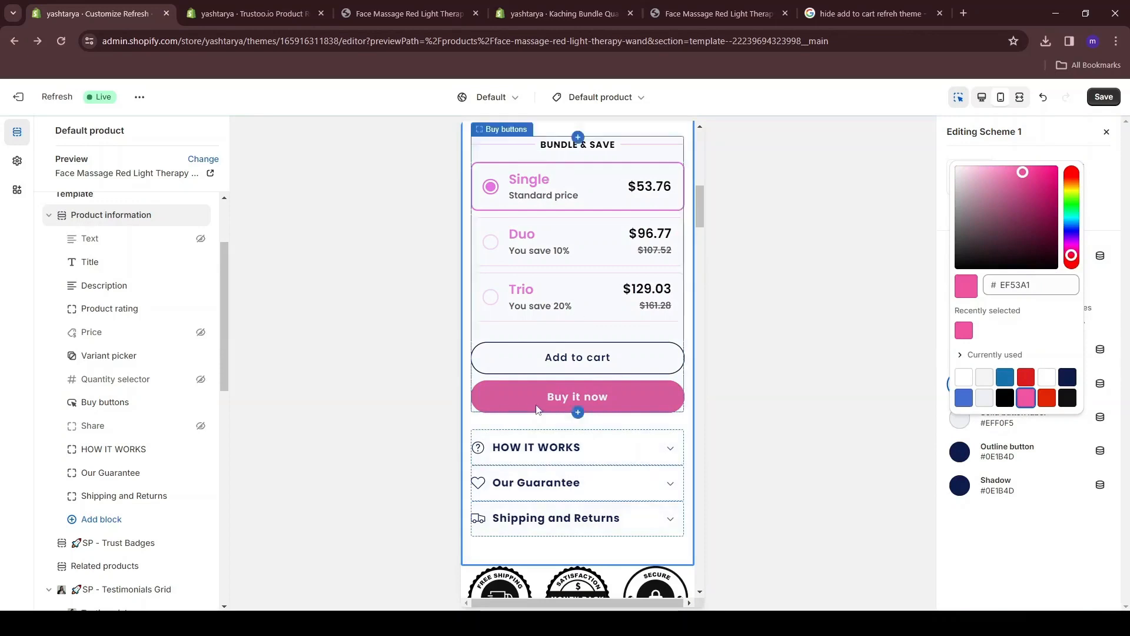
scroll(562, 291, up, 10)
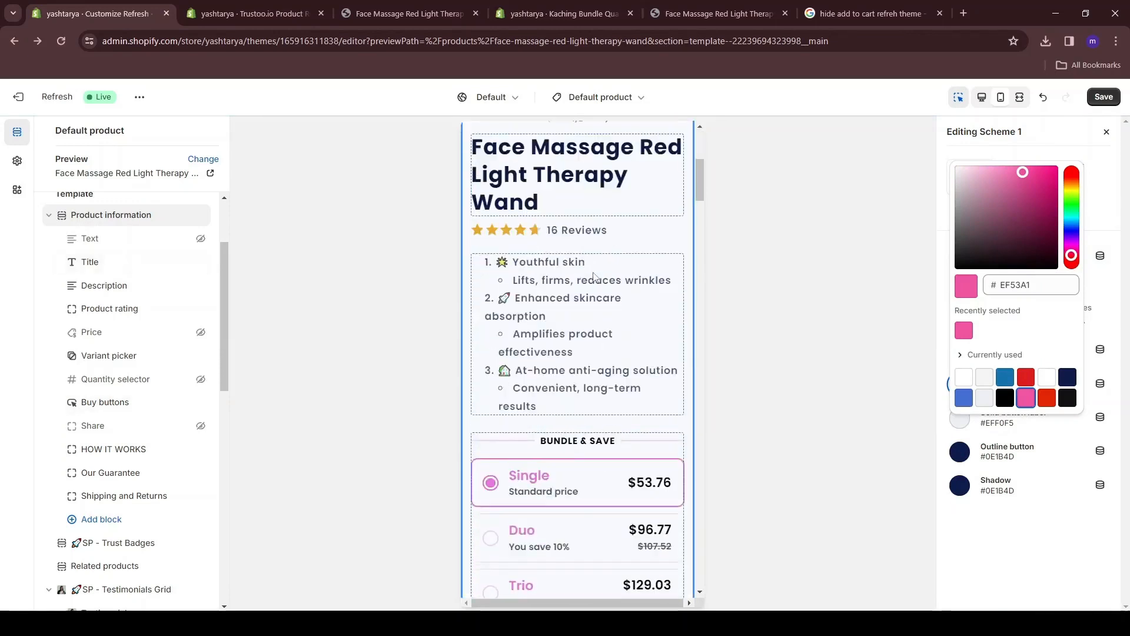
click(1101, 98)
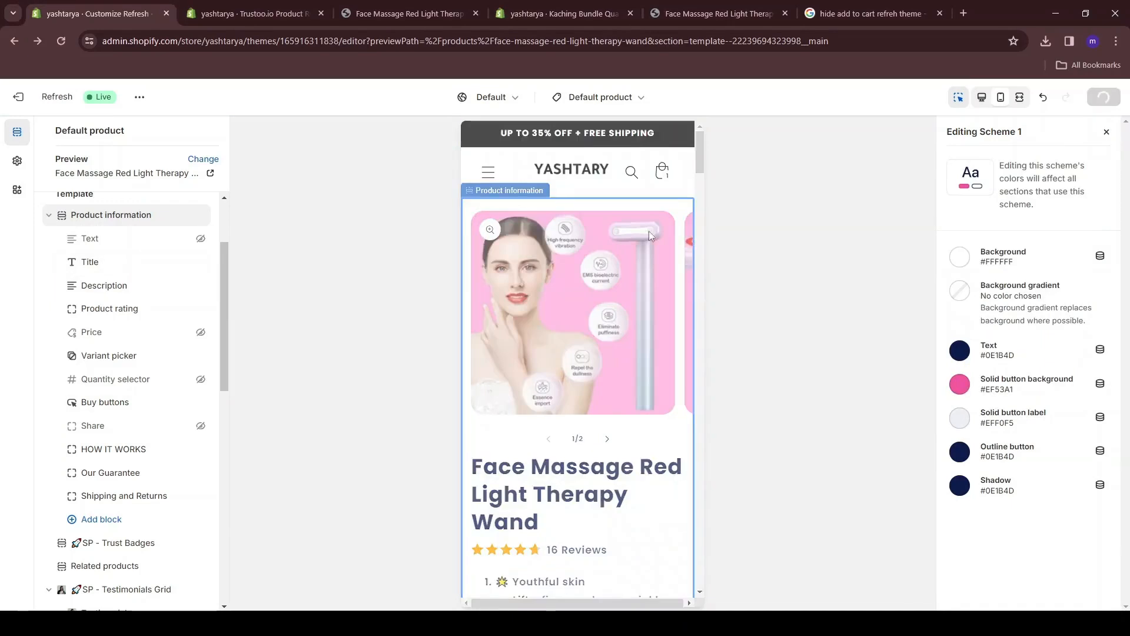